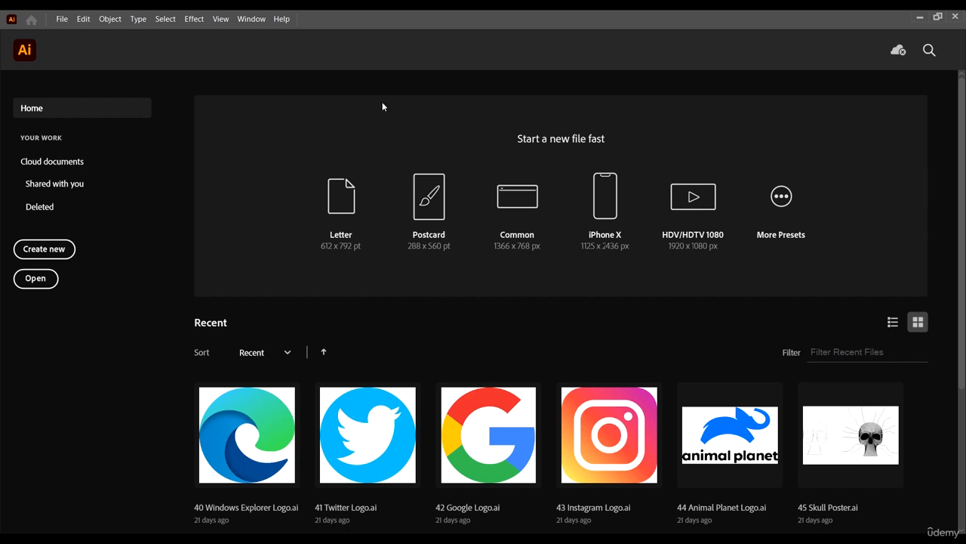
- Look through the new-file presets and the recent files on the start screen
scroll(823, 166, down, 3)
scroll(840, 160, up, 3)
scroll(840, 160, down, 3)
scroll(840, 160, up, 3)
scroll(930, 455, down, 3)
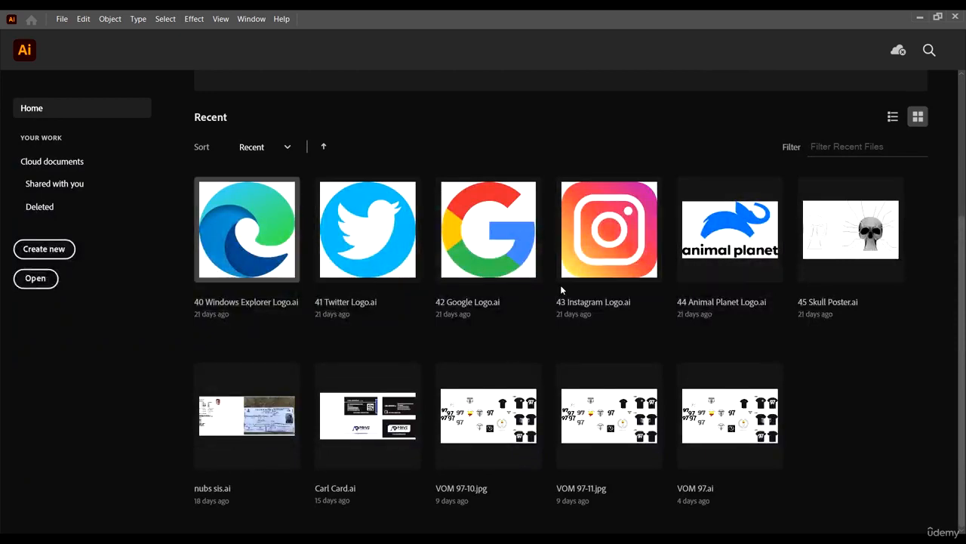
scroll(438, 453, up, 3)
scroll(431, 453, down, 3)
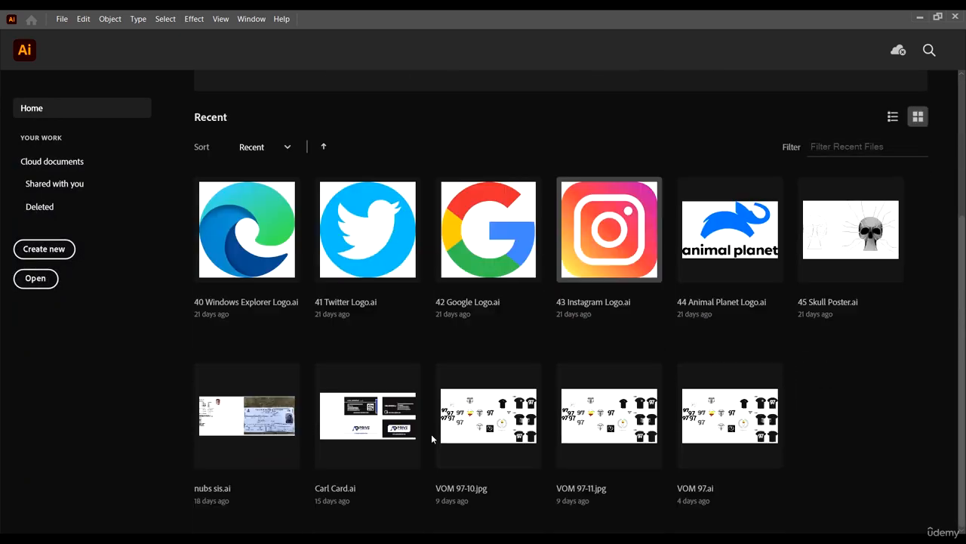
scroll(309, 288, up, 3)
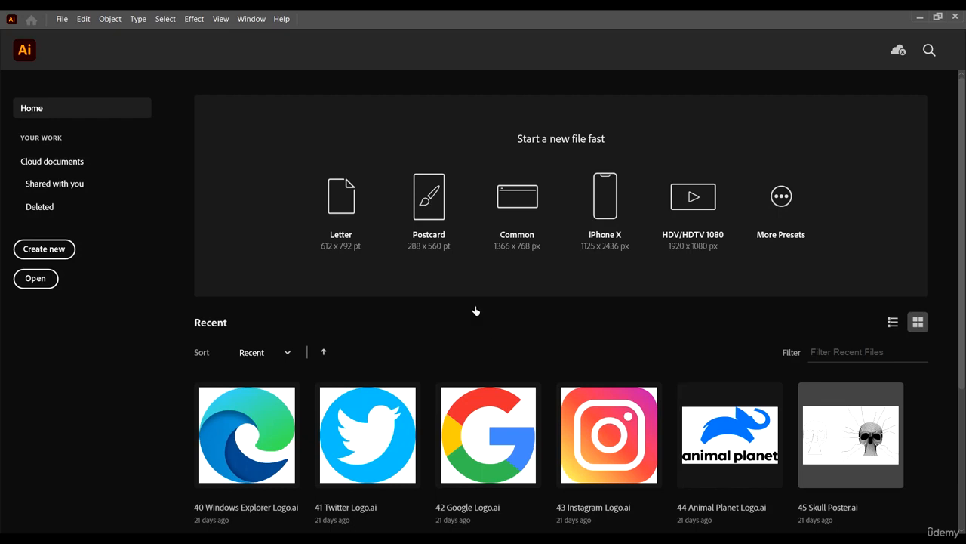
- Create a new document from the Common 1366 x 768 px preset, keeping the RGB Color mode
click(50, 253)
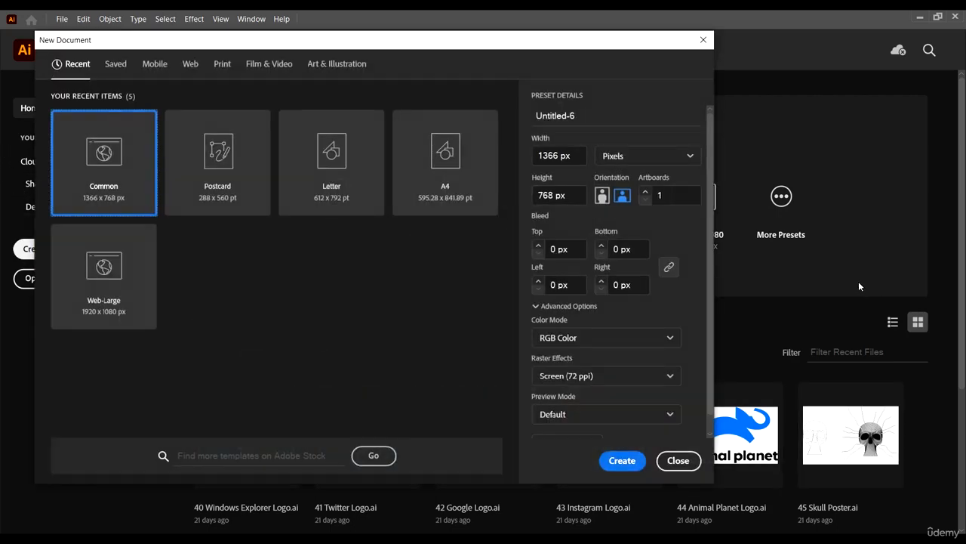
drag(326, 44, 538, 44)
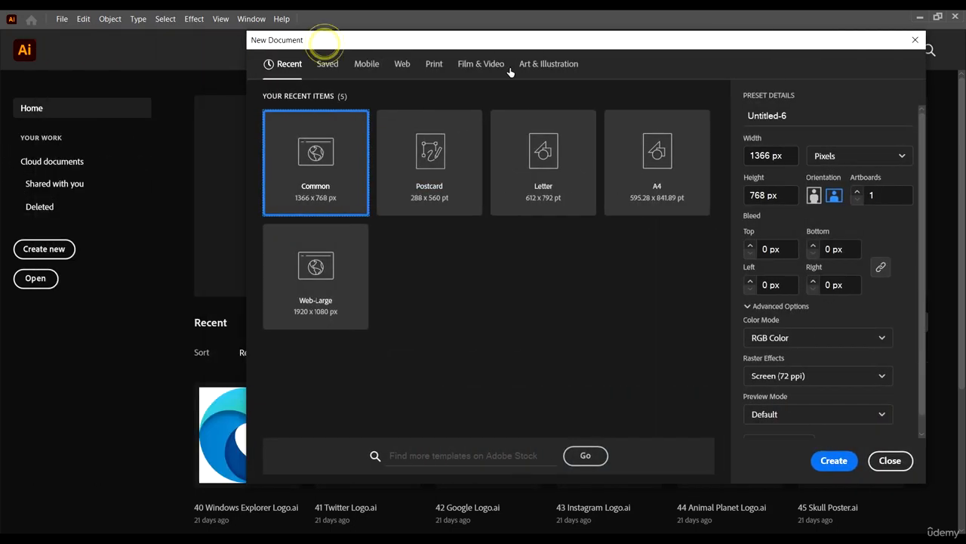
drag(651, 39, 531, 53)
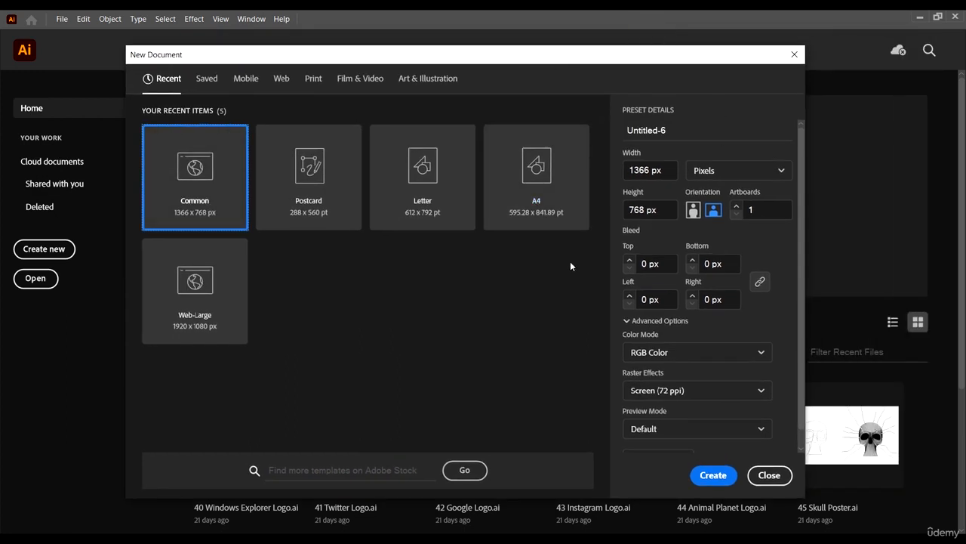
click(188, 168)
click(701, 352)
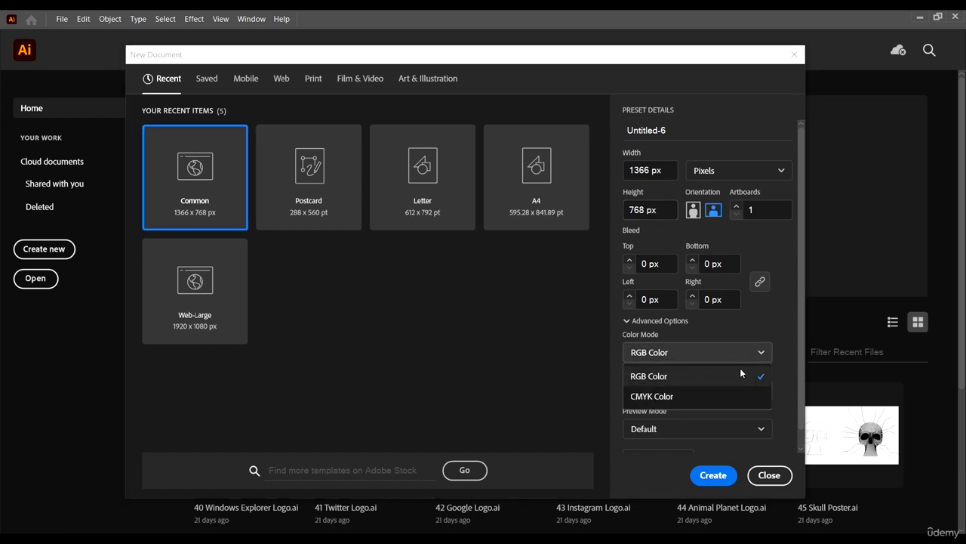
click(689, 351)
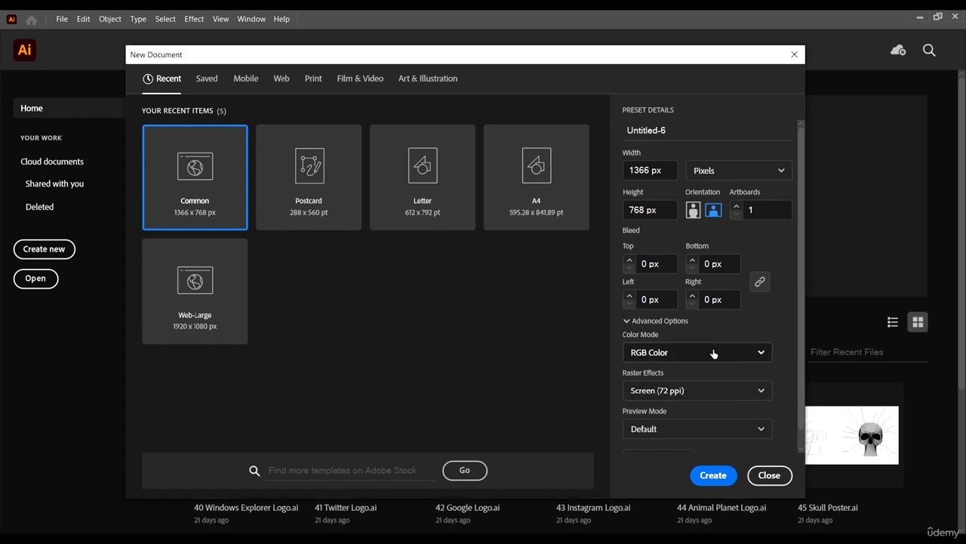
click(713, 476)
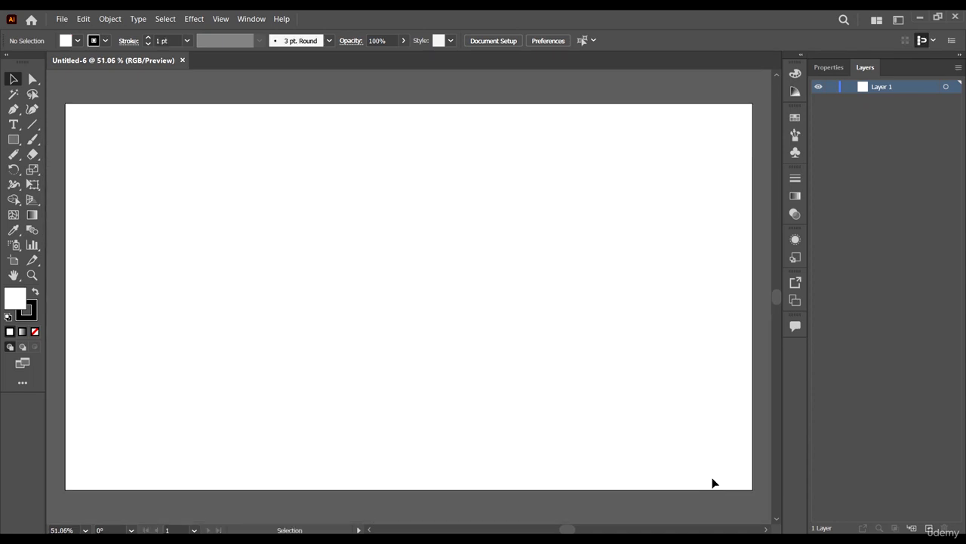
key(ctrl+minus)
key(ctrl+minus)
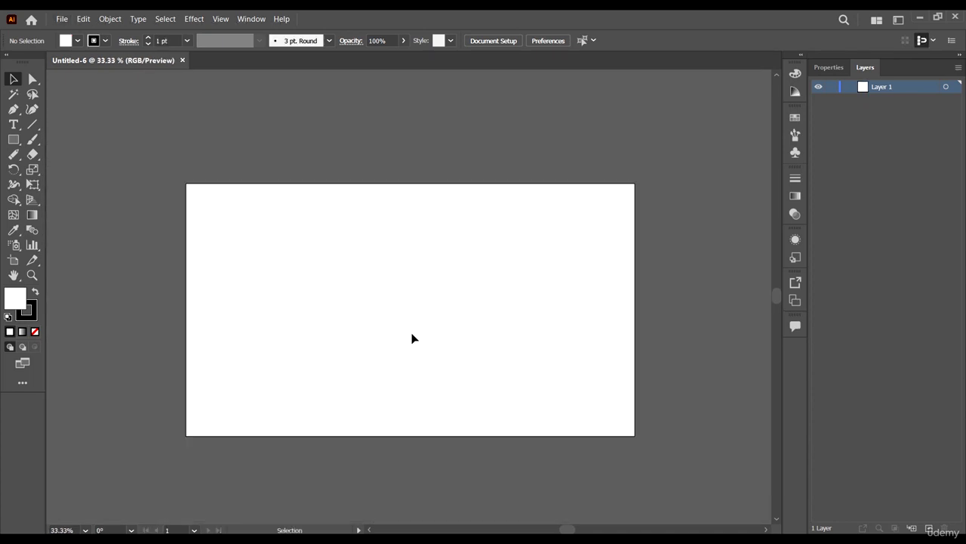
scroll(413, 227, up, 1)
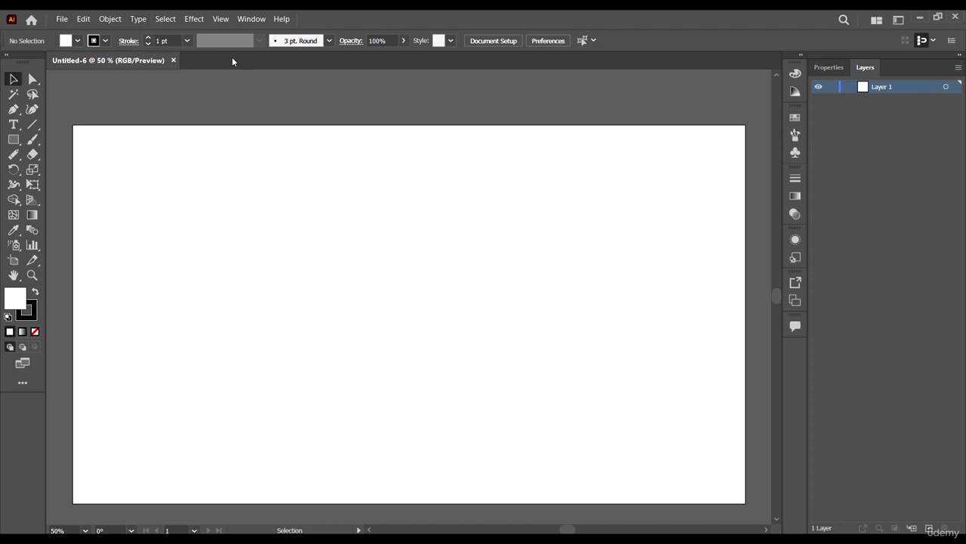
click(68, 21)
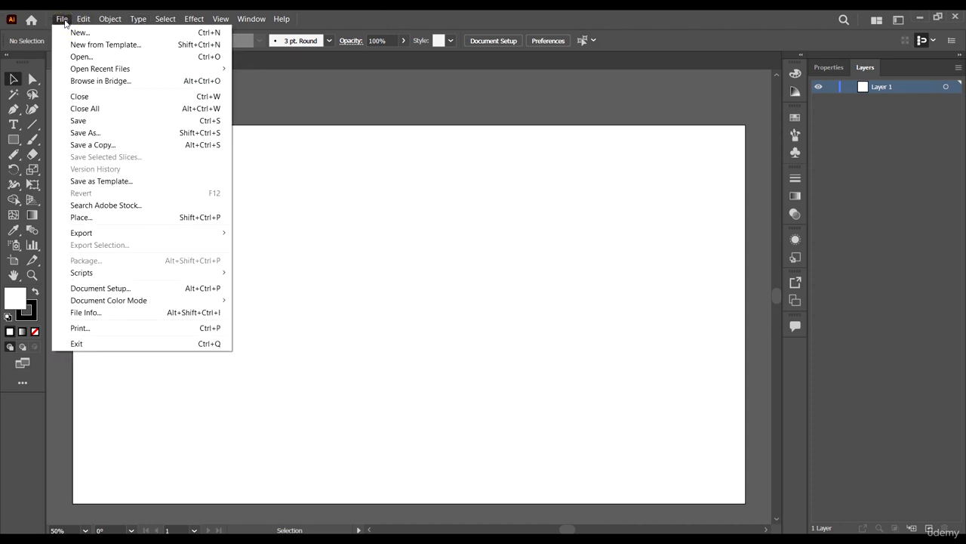
click(69, 21)
click(69, 22)
click(76, 21)
click(66, 20)
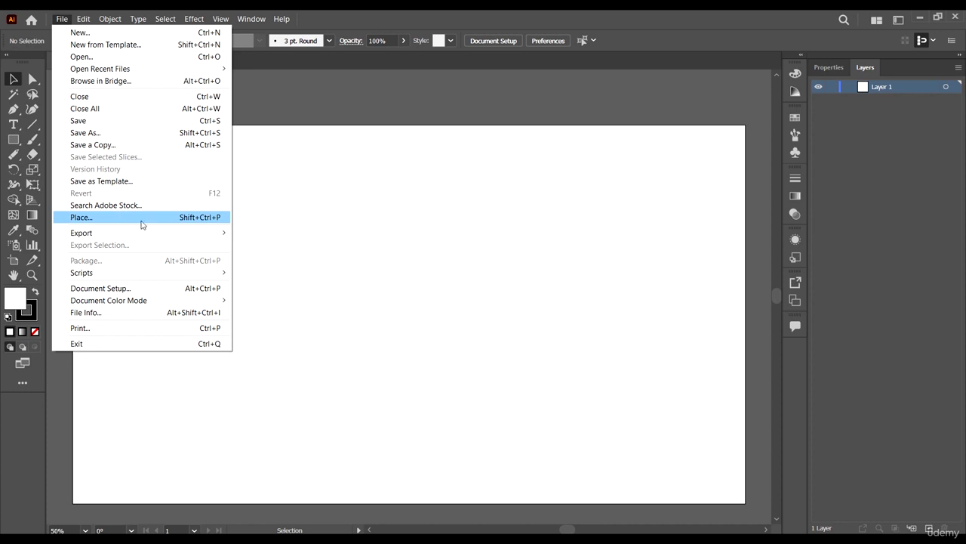
click(387, 227)
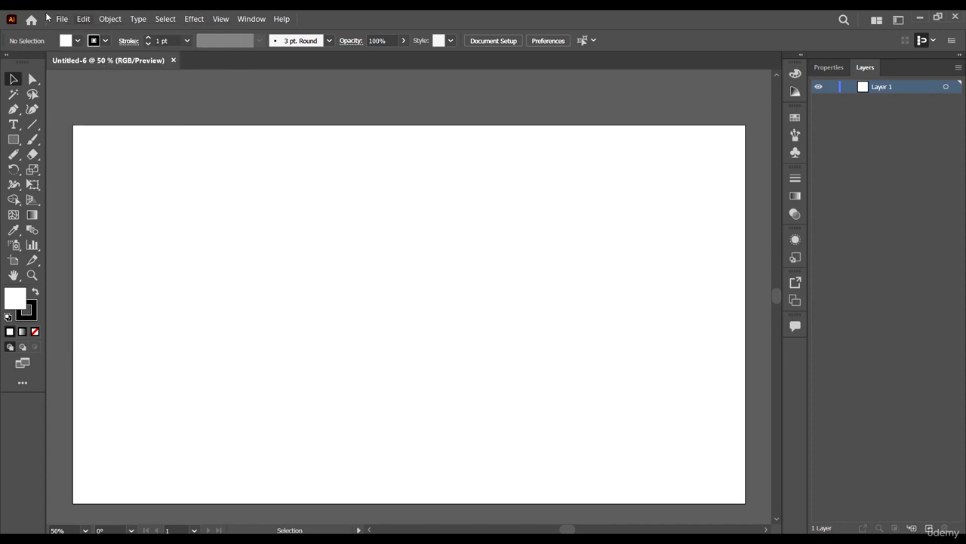
click(83, 20)
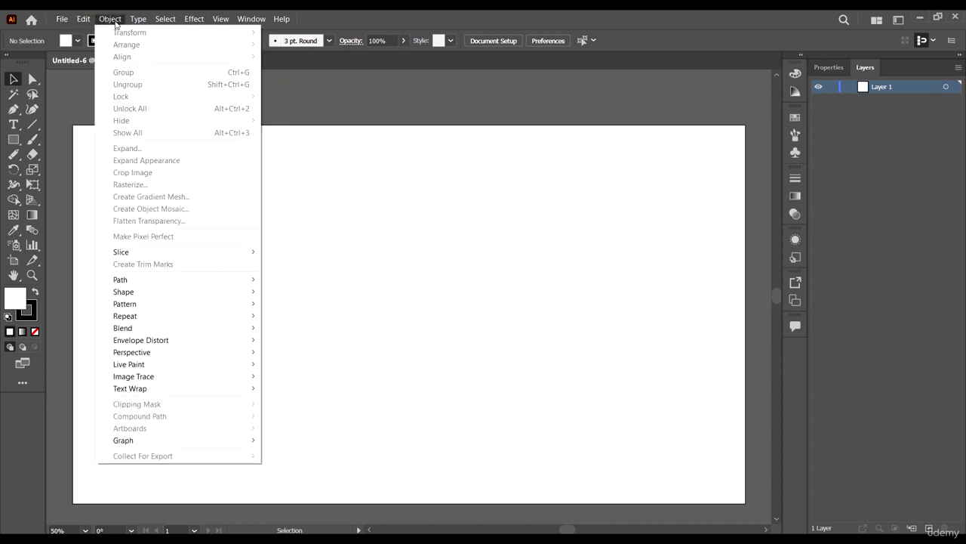
click(107, 22)
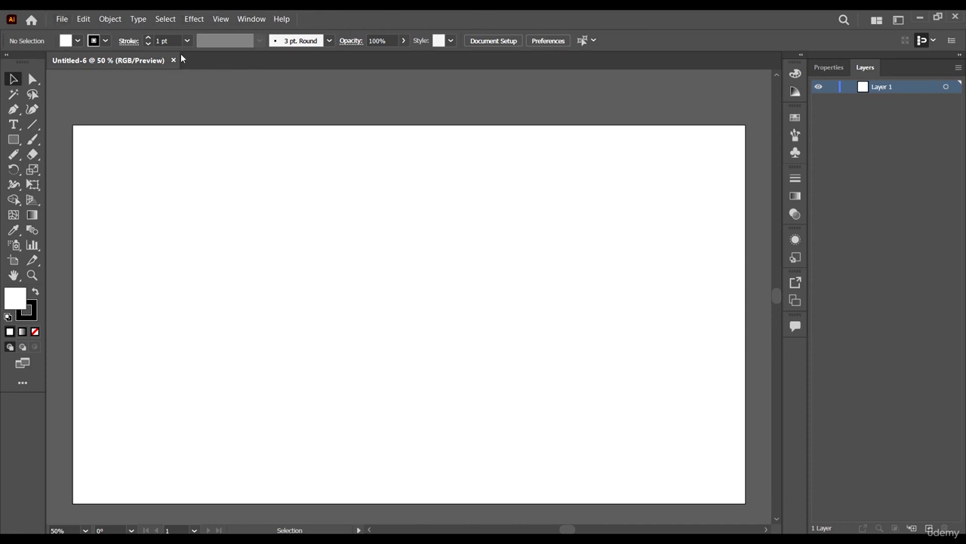
click(745, 41)
click(252, 19)
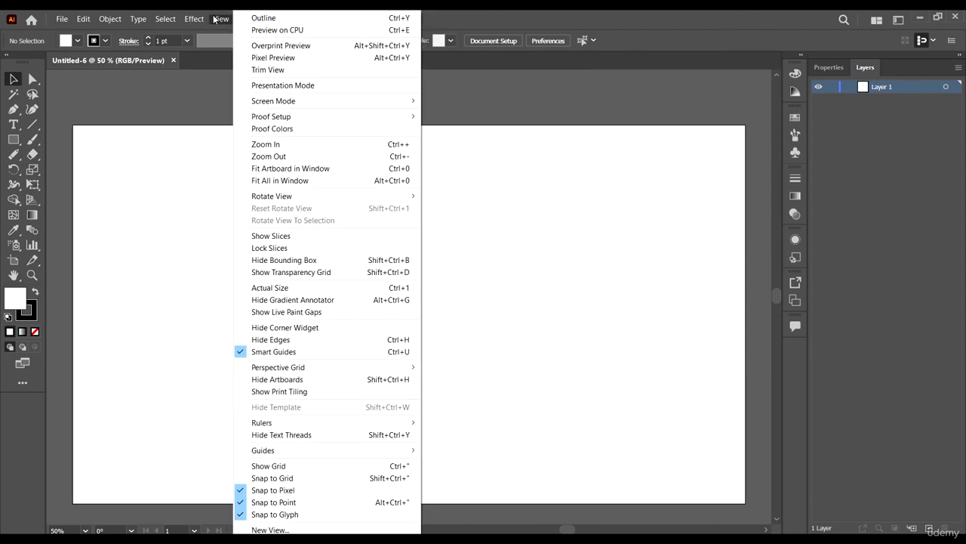
click(219, 18)
click(251, 19)
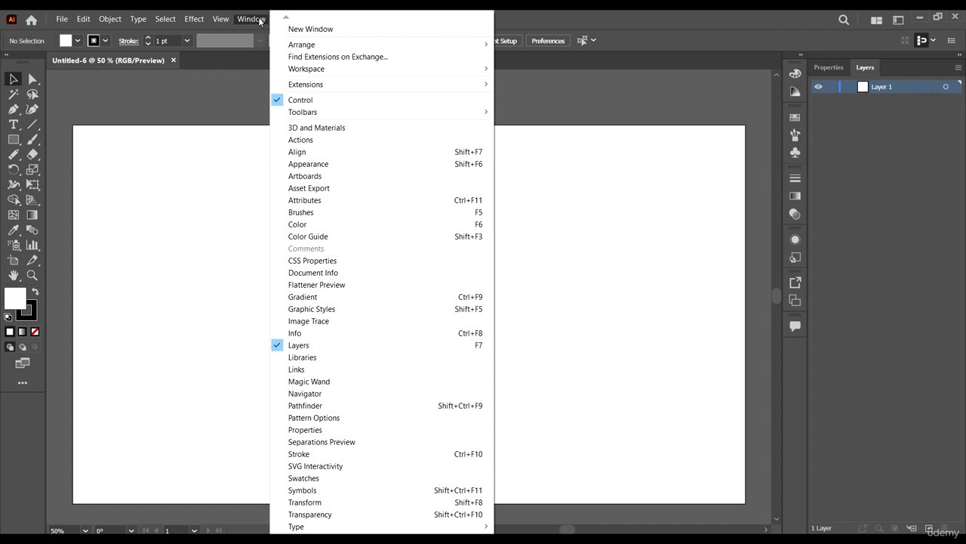
click(261, 20)
click(263, 20)
click(570, 15)
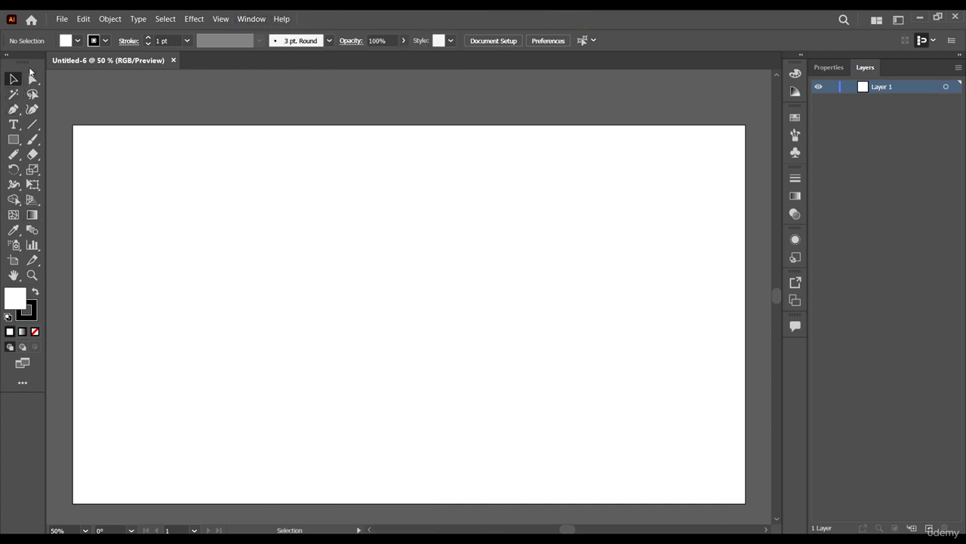
click(257, 20)
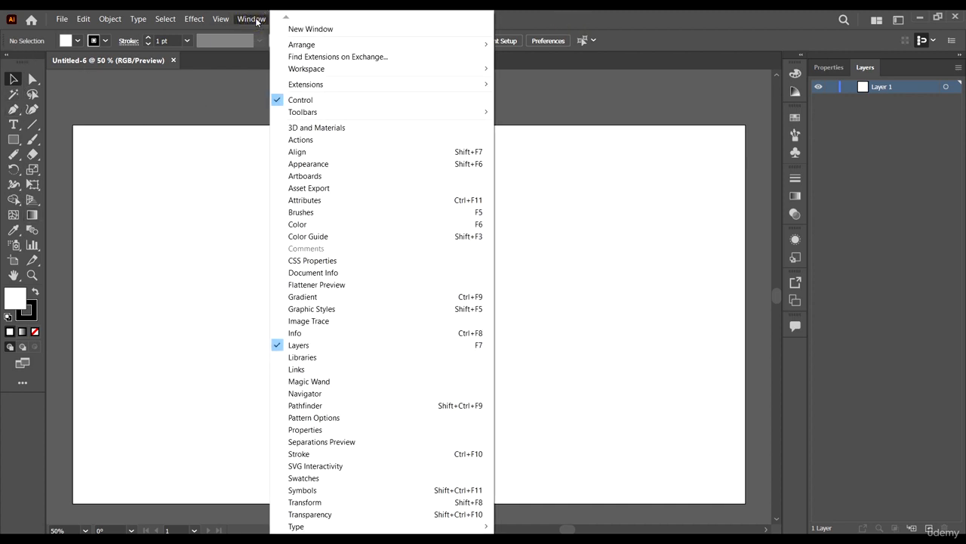
click(564, 16)
click(253, 18)
click(529, 16)
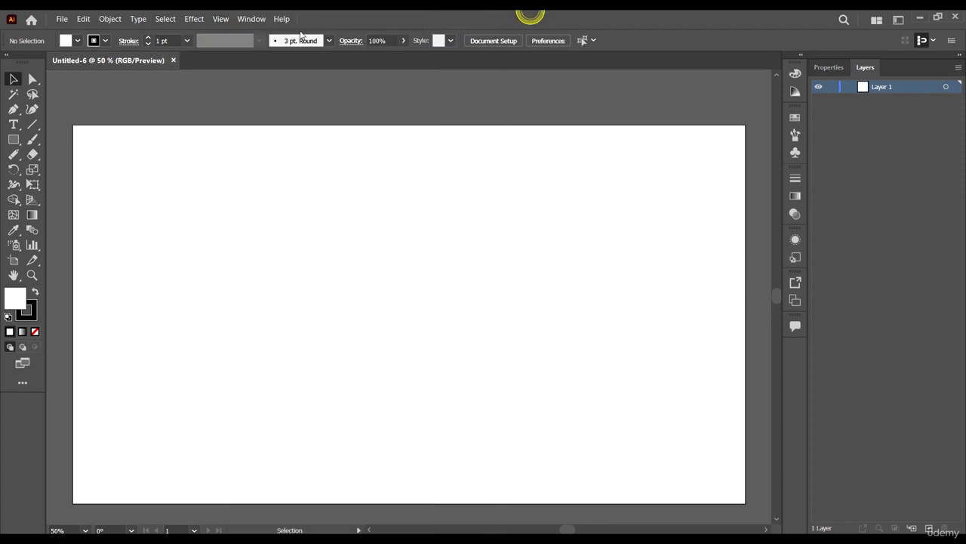
- Try out the Essentials workspace, followed by the Painting workspace
click(246, 23)
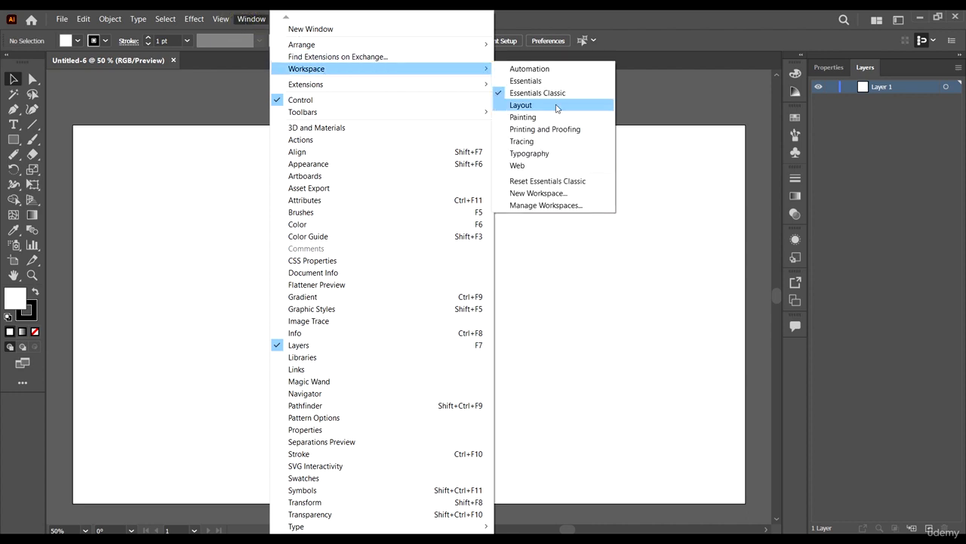
click(535, 81)
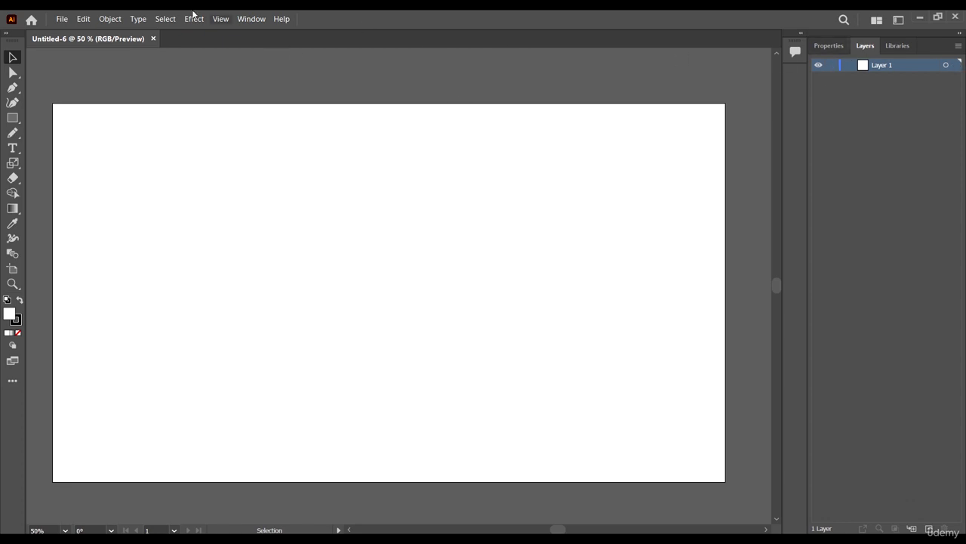
click(253, 19)
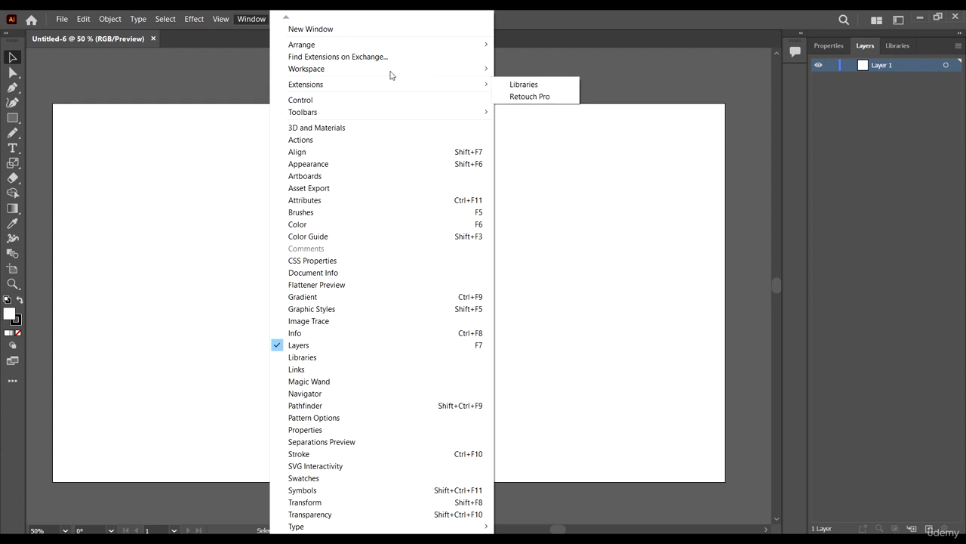
mouse_move(390, 69)
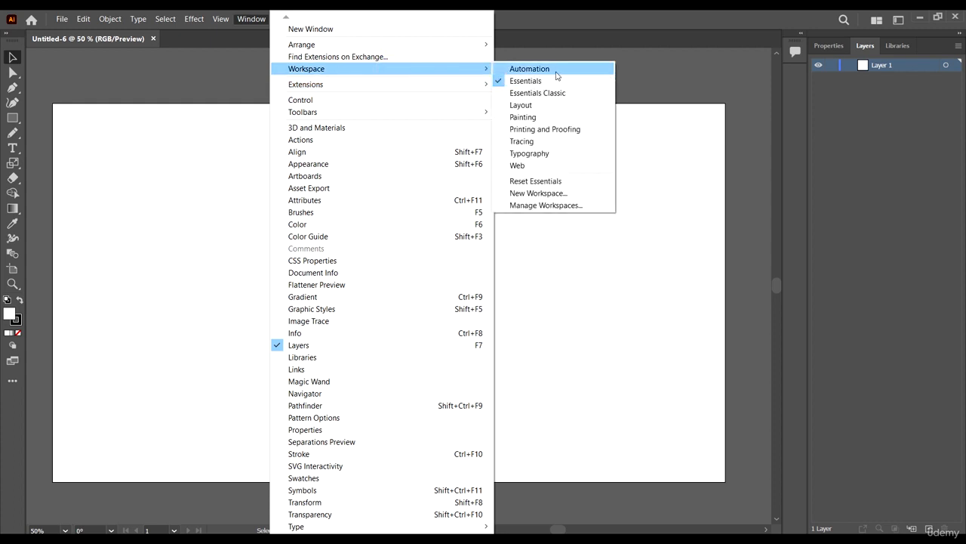
click(543, 119)
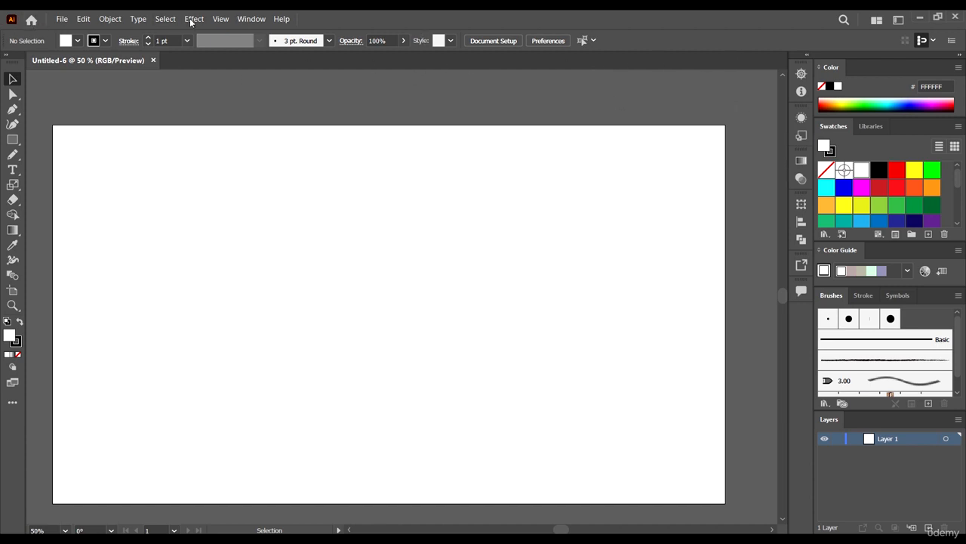
- Switch the workspace to Essentials Classic
click(252, 19)
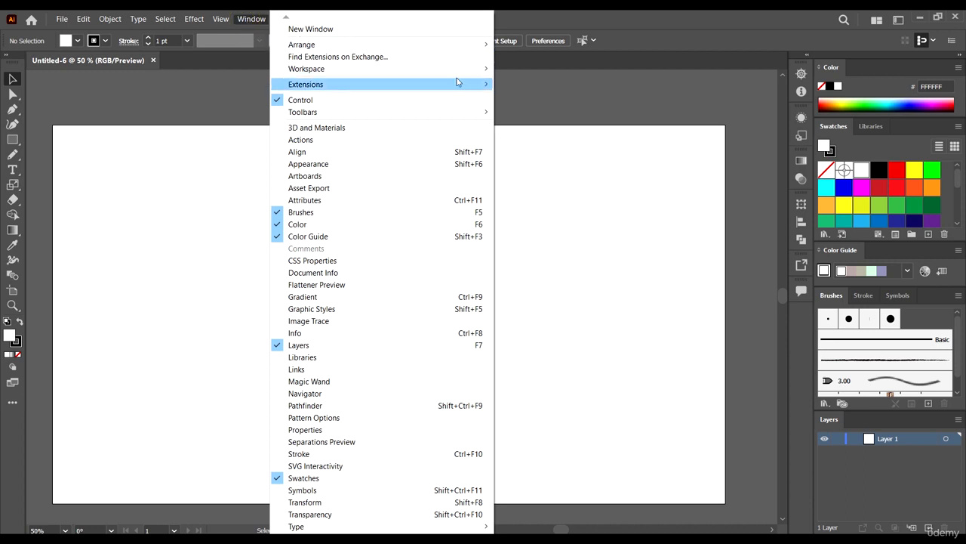
mouse_move(453, 70)
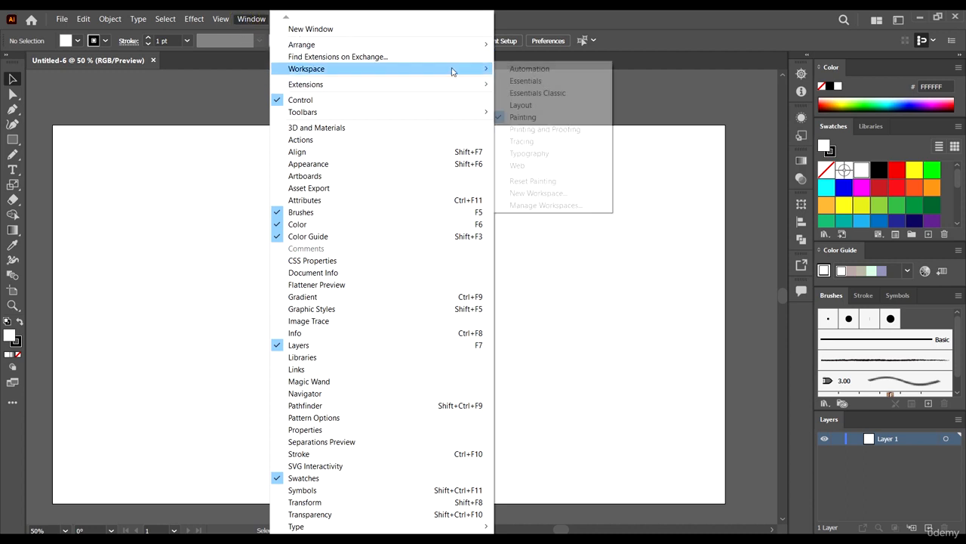
click(565, 93)
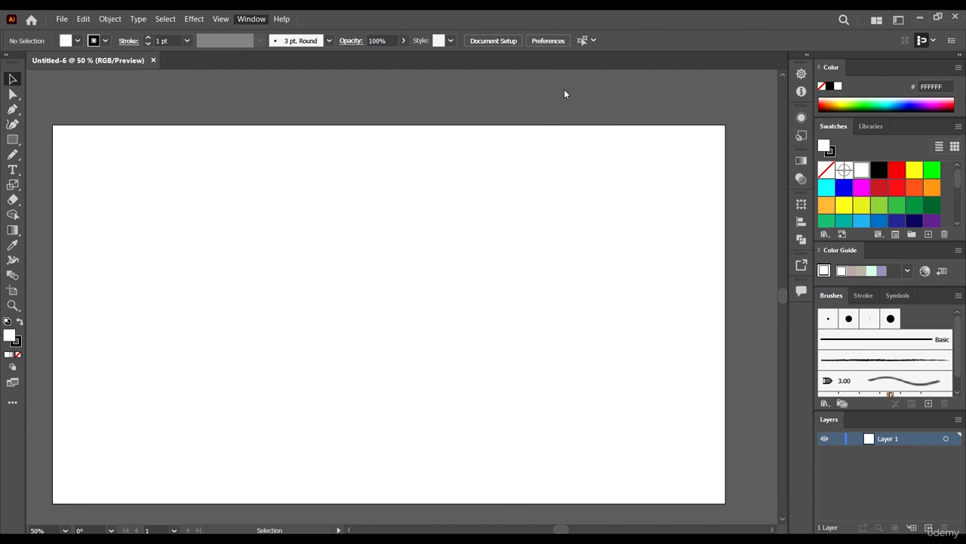
- Examine the document's Properties and Layers panels
click(840, 68)
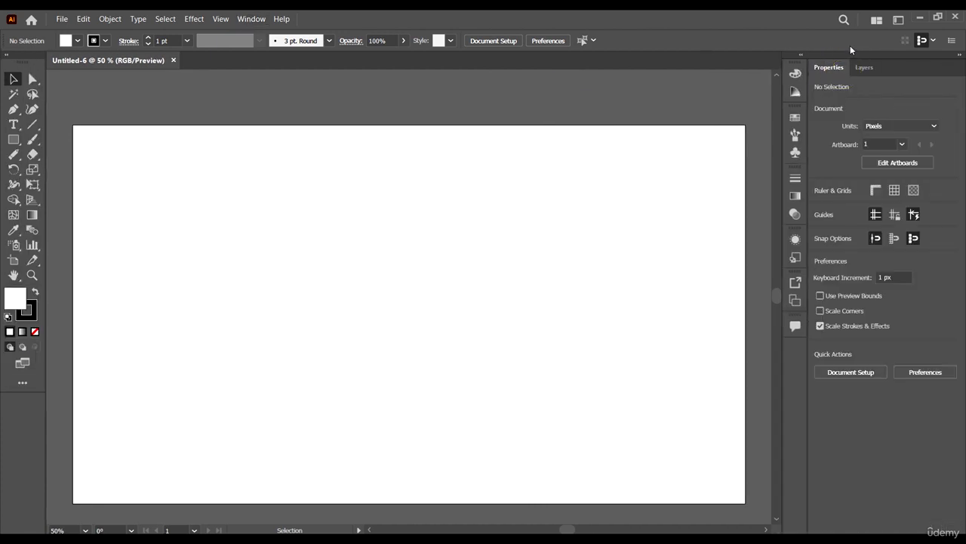
click(897, 452)
click(828, 71)
click(838, 70)
click(863, 70)
click(838, 69)
- Reset the Essentials Classic workspace to its default layout
click(251, 19)
mouse_move(348, 73)
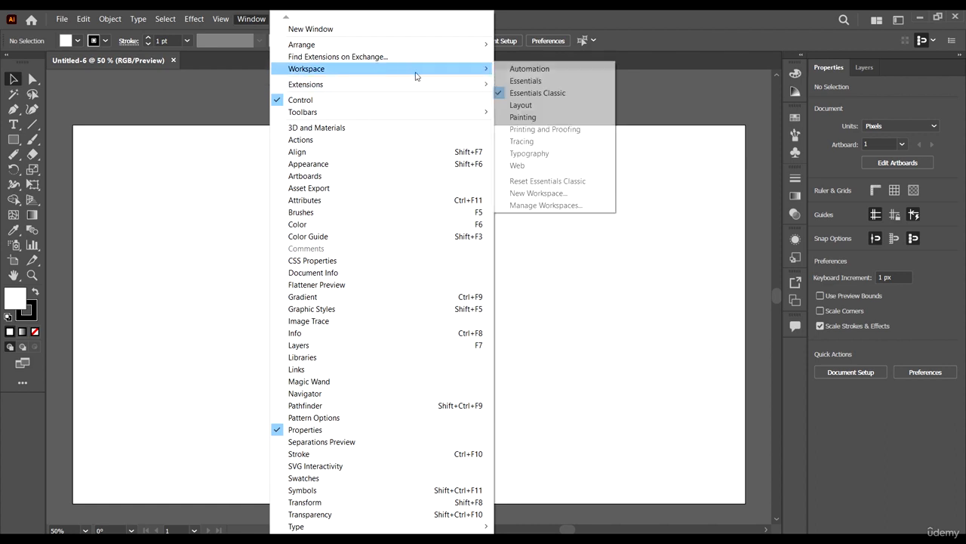
click(415, 72)
click(555, 181)
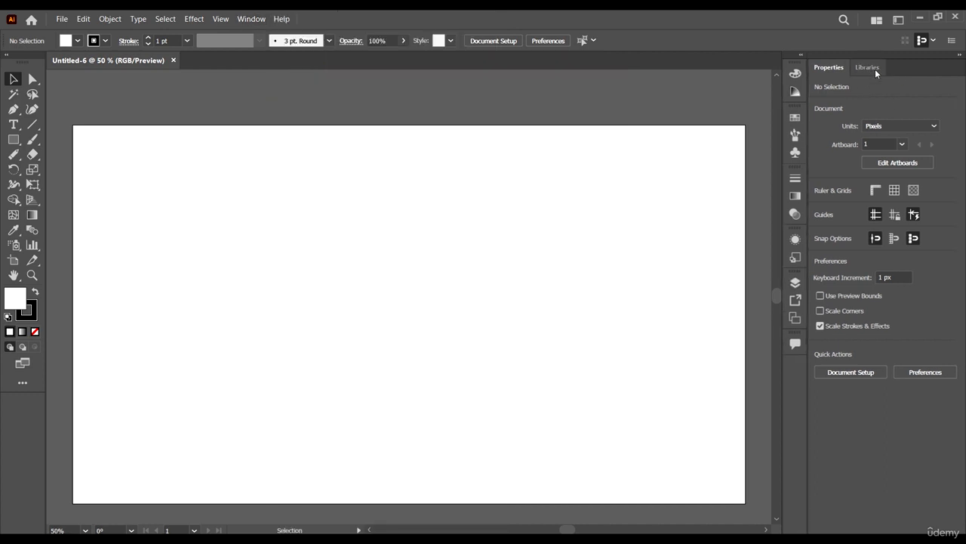
- Detach the Libraries panel from the Properties group and close it
click(876, 70)
drag(868, 68, 446, 69)
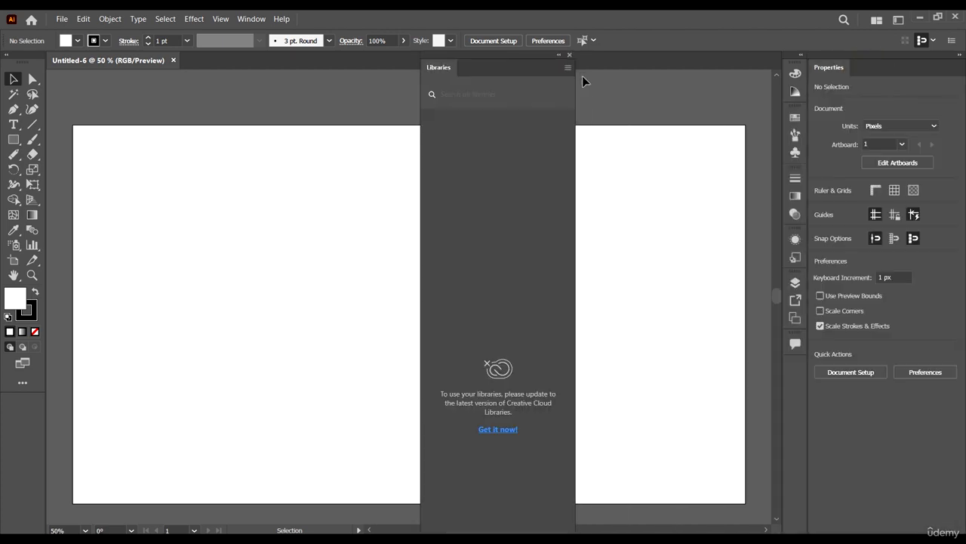
click(570, 55)
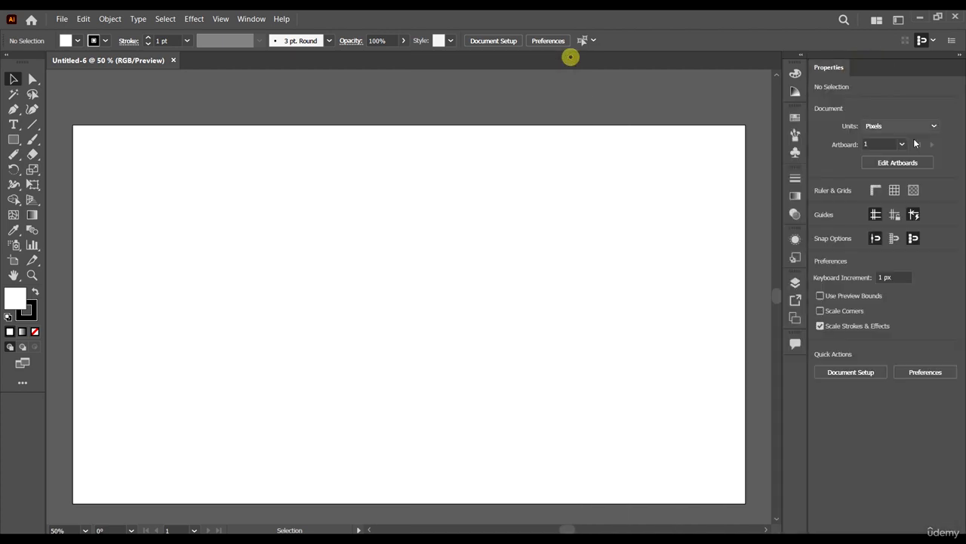
- Expand the Layers panel and dock it as a tab beside Properties
click(796, 282)
drag(644, 278, 861, 88)
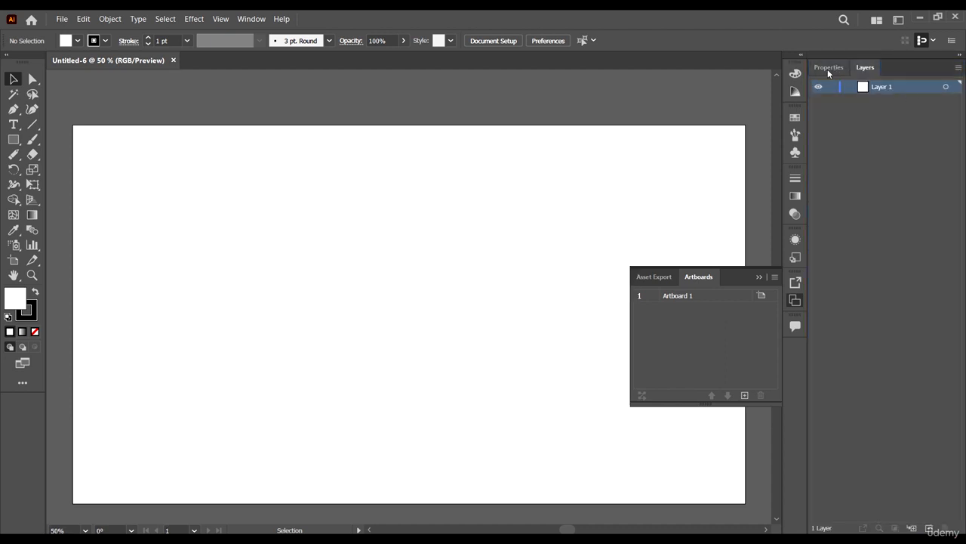
- Bring the Properties panel to the front and collapse the open Artboards panel
click(829, 68)
click(760, 277)
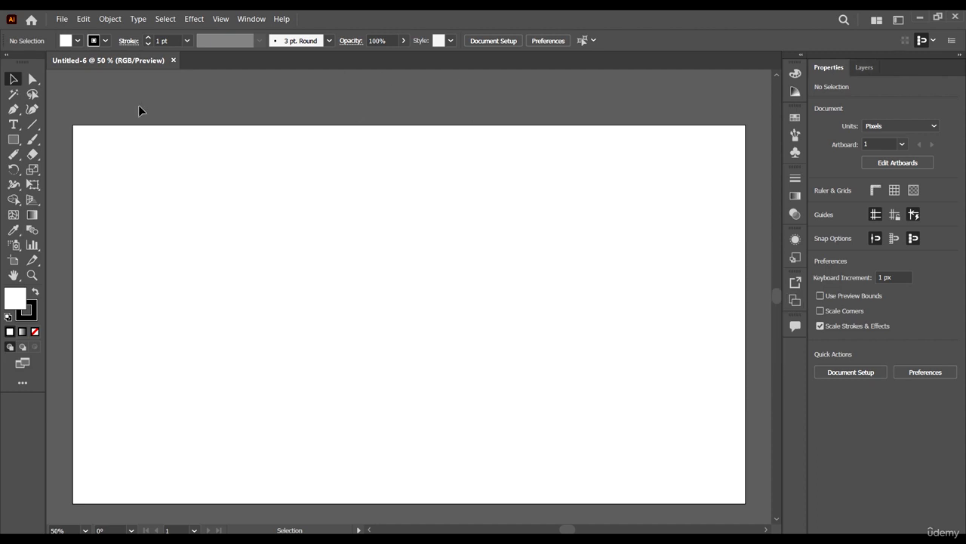
- Draw a rectangle about 480 by 305 px across the artboard's upper edge and shift it slightly sideways
click(13, 139)
click(272, 101)
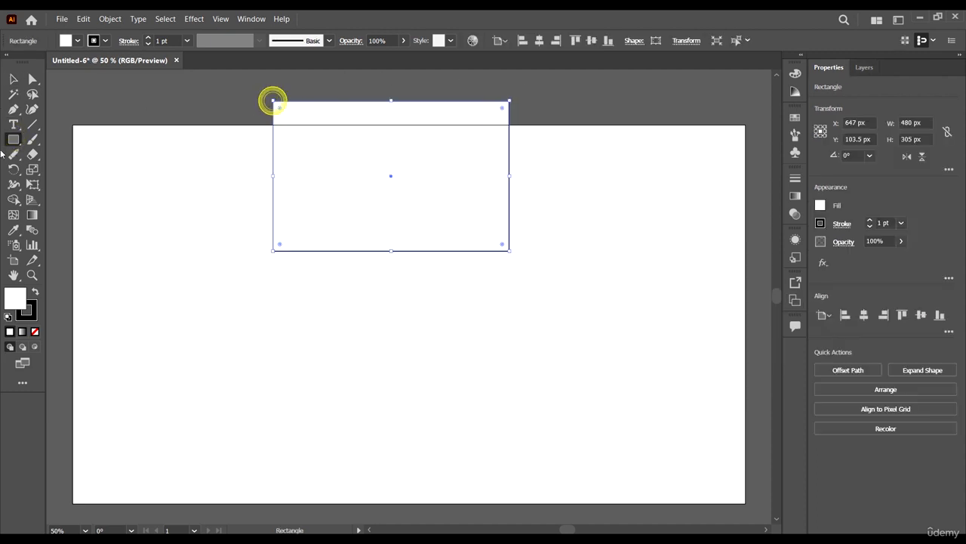
click(13, 78)
drag(459, 176, 462, 176)
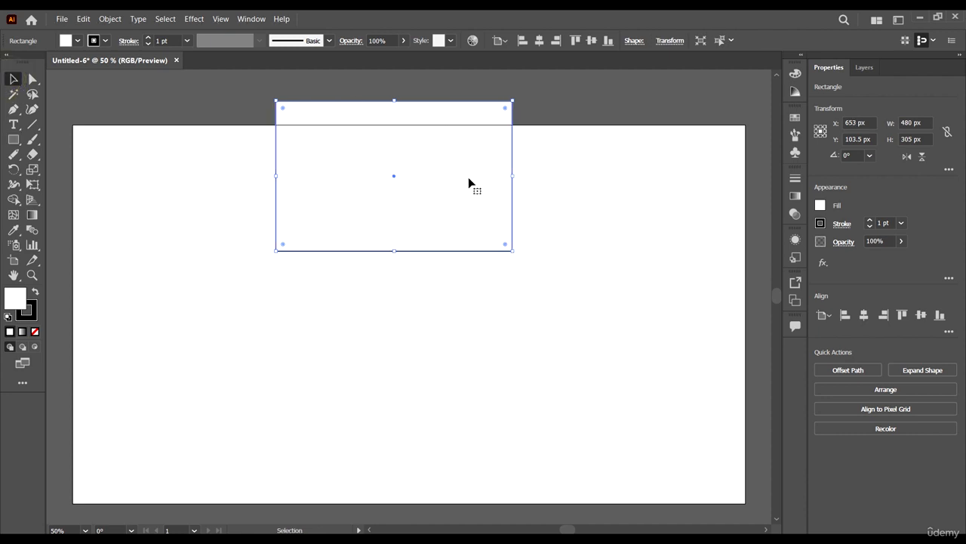
scroll(468, 177, down, 1)
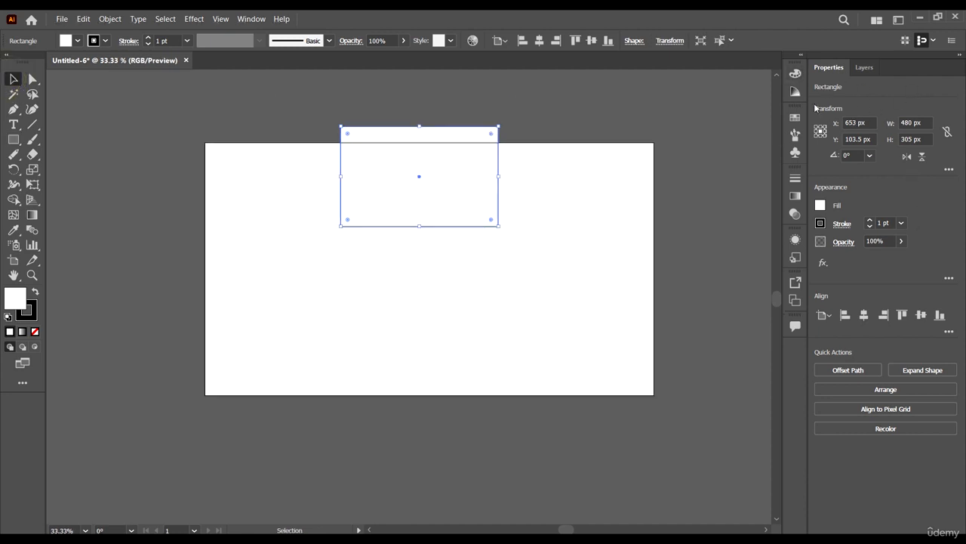
- Move the rectangle further across the artboard and delete it
drag(433, 160, 551, 180)
click(566, 189)
key(Delete)
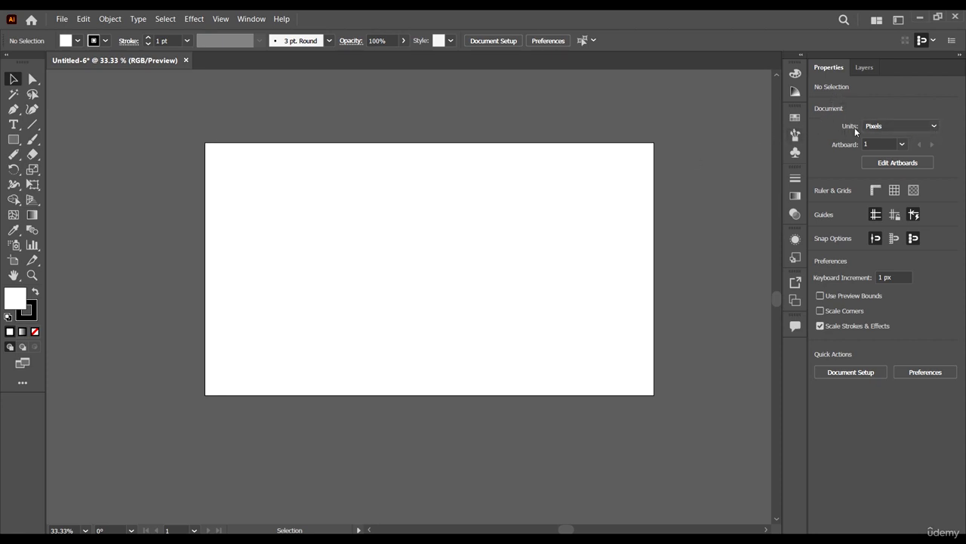
- Examine the unit choices and the artboard list in the document properties
click(890, 126)
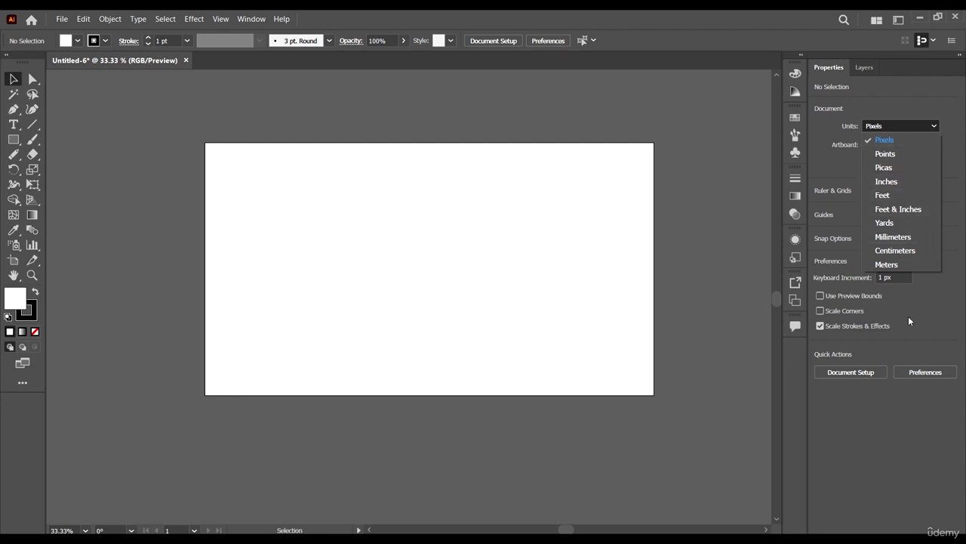
click(923, 84)
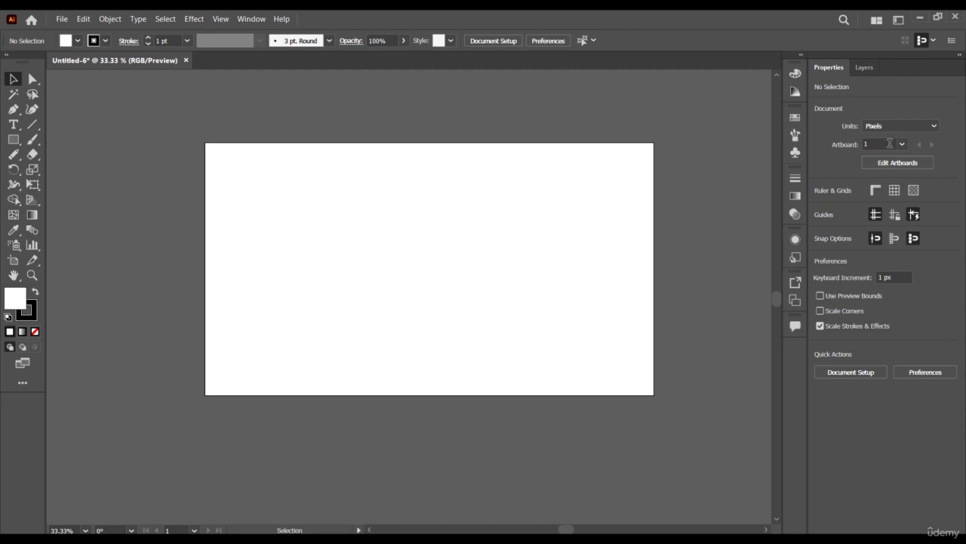
click(902, 144)
click(906, 161)
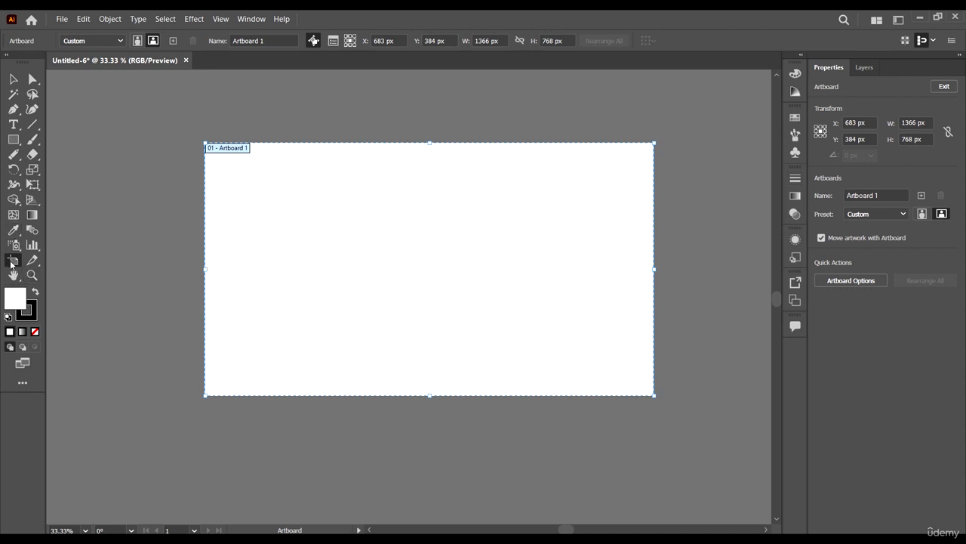
- Move Artboard 1 to about X 516, Y 442 px and narrow it to about 774 px wide
drag(427, 241, 382, 261)
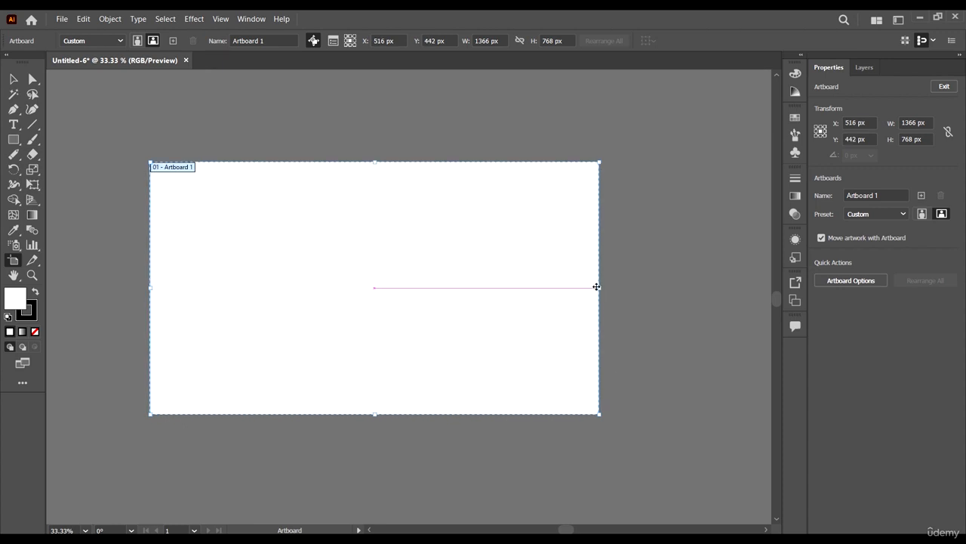
drag(602, 289, 406, 288)
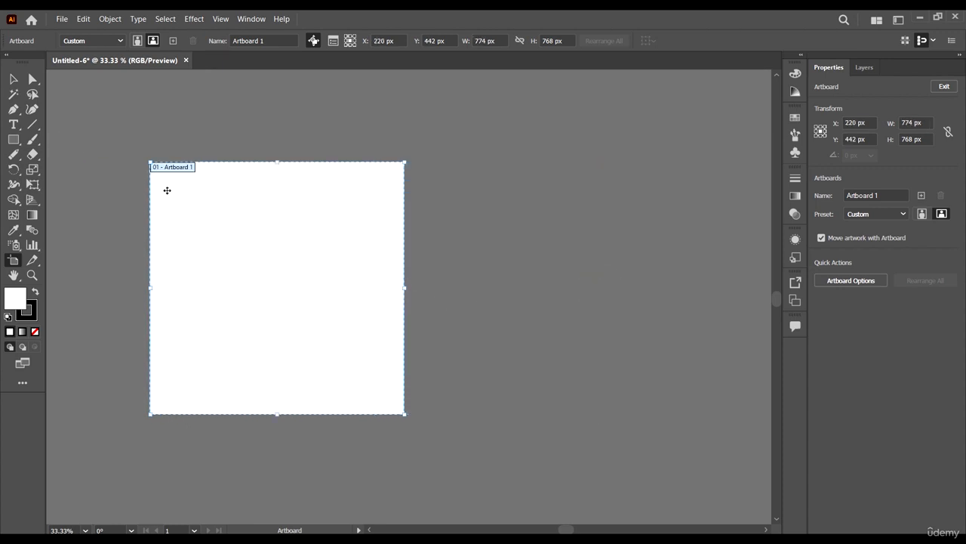
- Duplicate Artboard 1 to its right at about X 1050 px, level with the original, and leave artboard editing
scroll(253, 189, down, 4)
scroll(219, 151, up, 3)
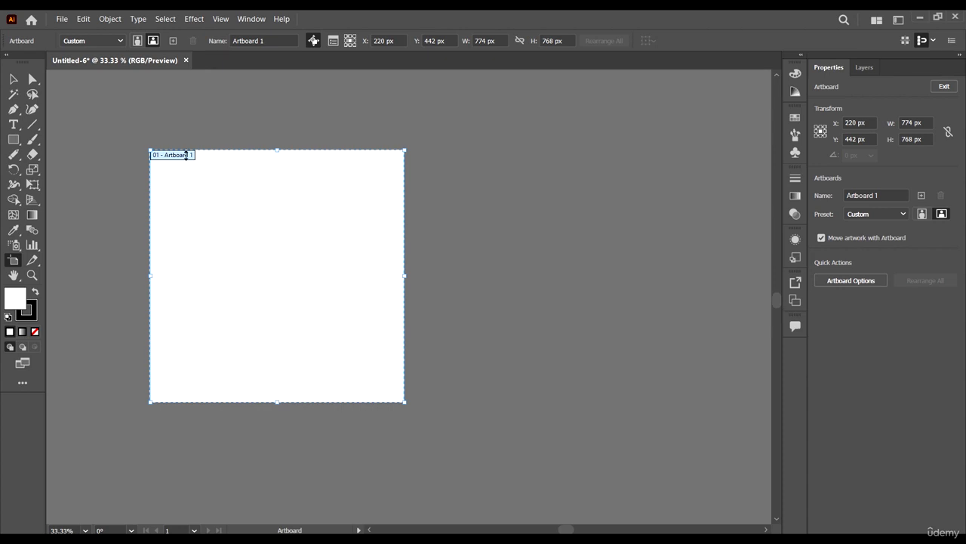
drag(177, 175, 502, 185)
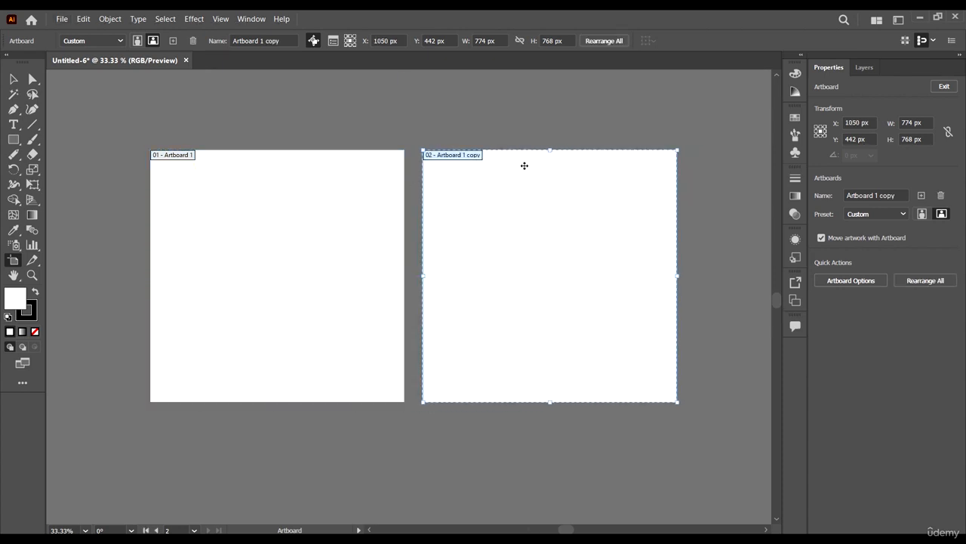
click(14, 78)
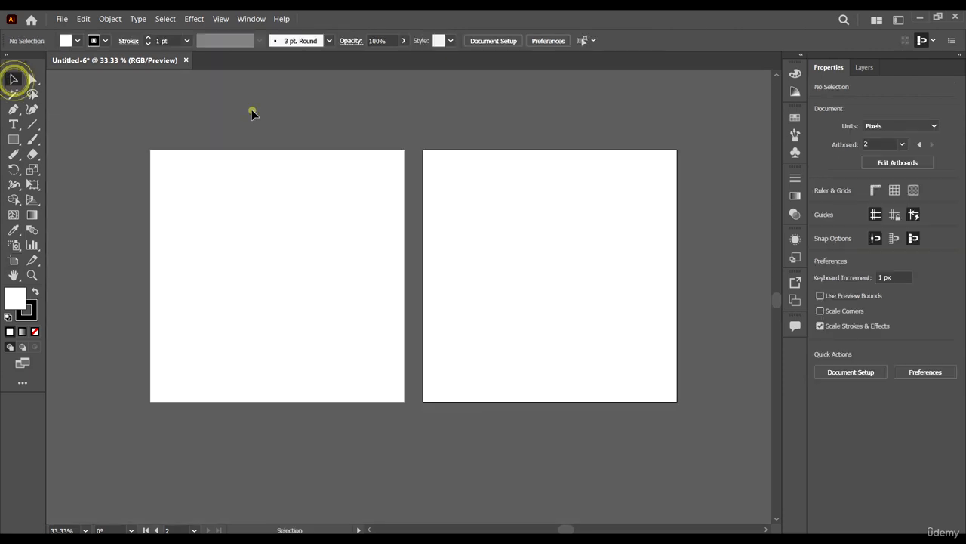
- View artboard 1 and artboard 2 in turn by choosing each from the artboard list
click(871, 144)
scroll(513, 185, down, 2)
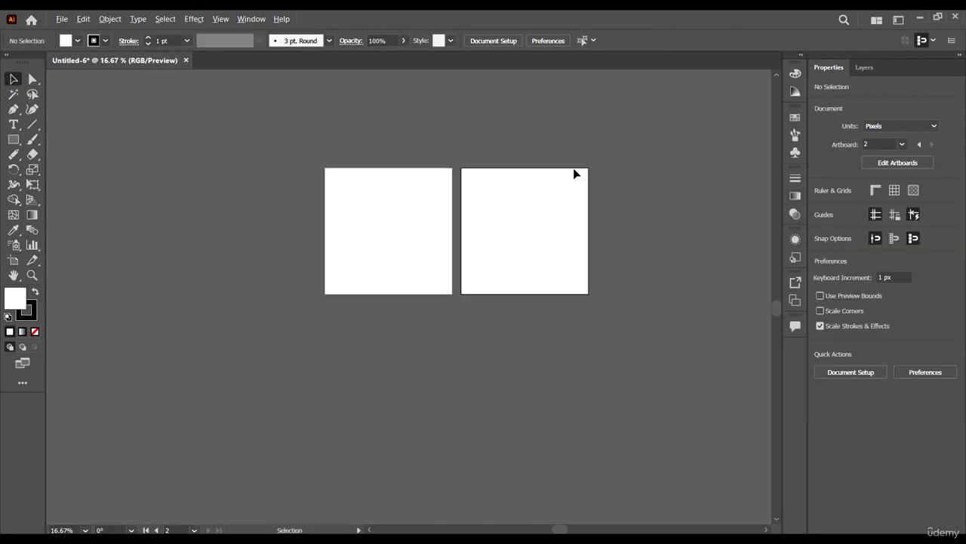
scroll(568, 183, up, 1)
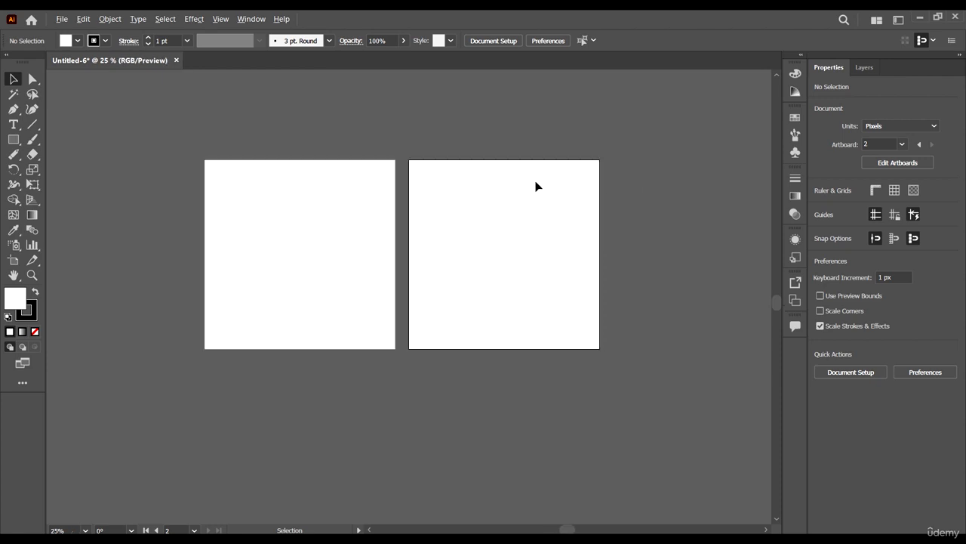
click(900, 144)
click(911, 156)
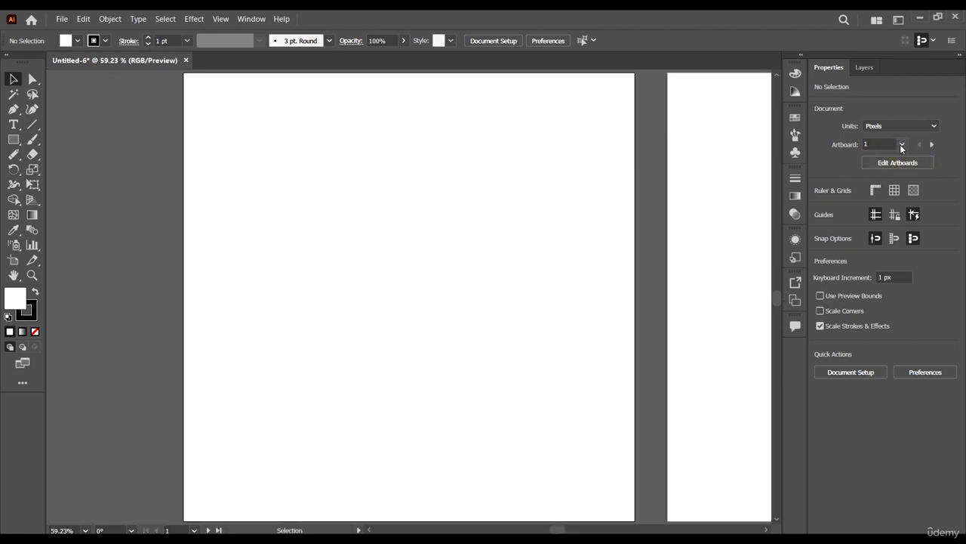
click(903, 145)
click(914, 171)
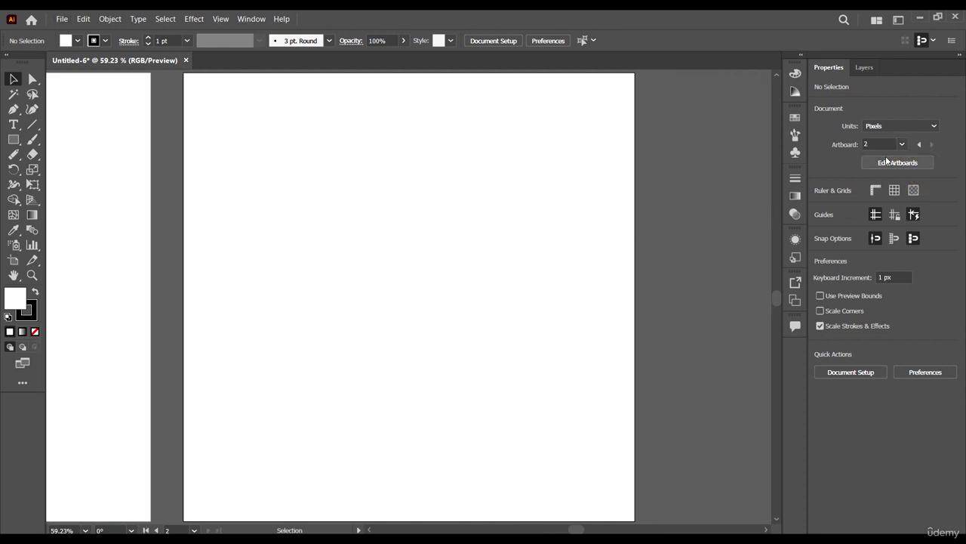
- Step back and forth between the two artboards and make the second one active
click(918, 146)
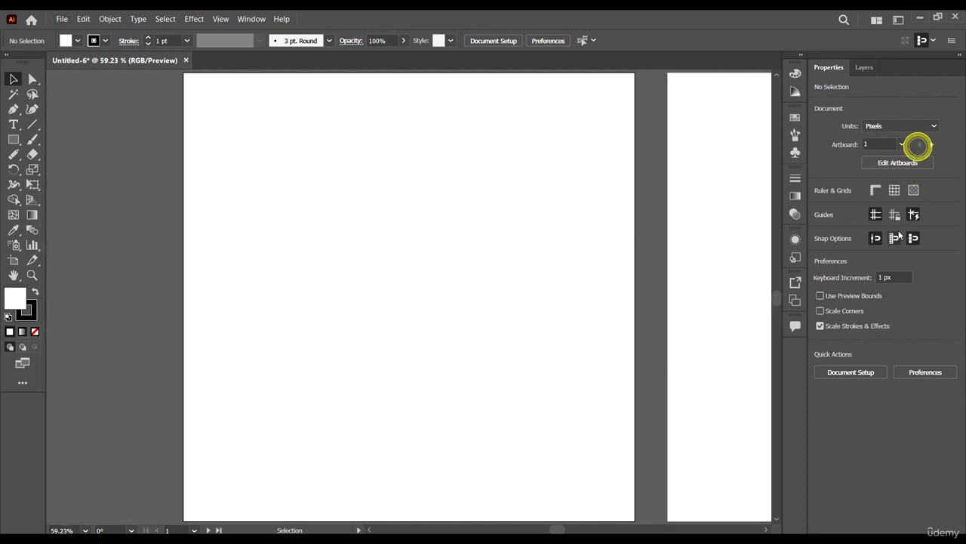
click(931, 146)
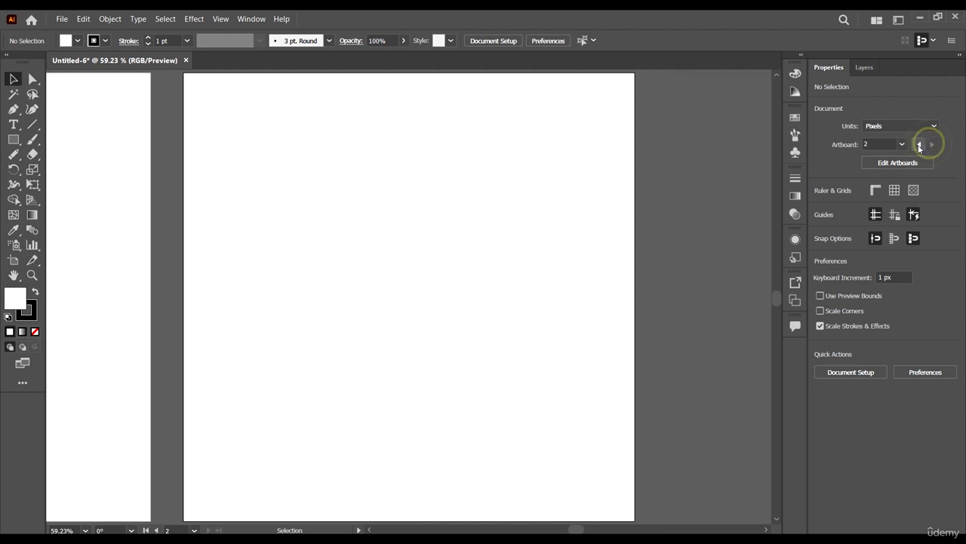
click(919, 145)
click(931, 145)
click(919, 144)
scroll(344, 249, down, 3)
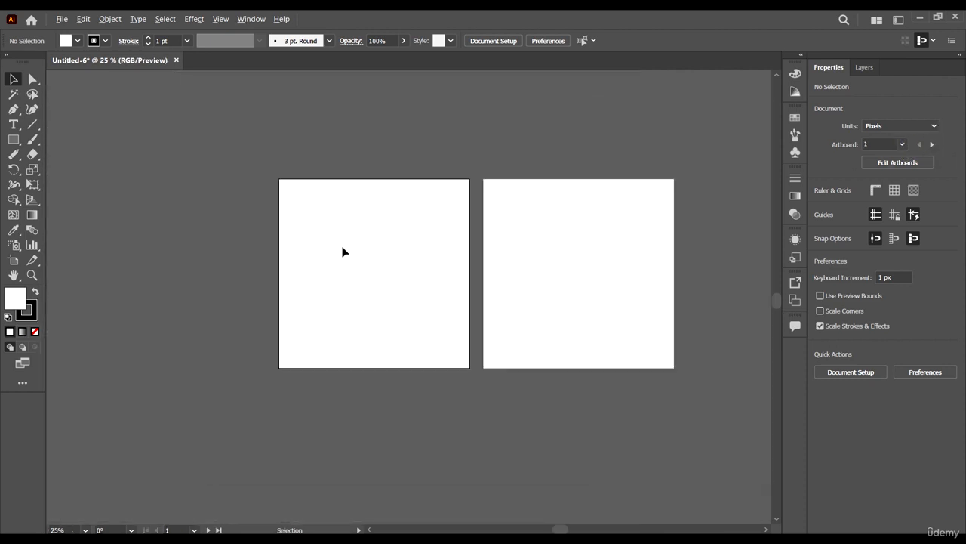
scroll(550, 252, up, 1)
click(590, 173)
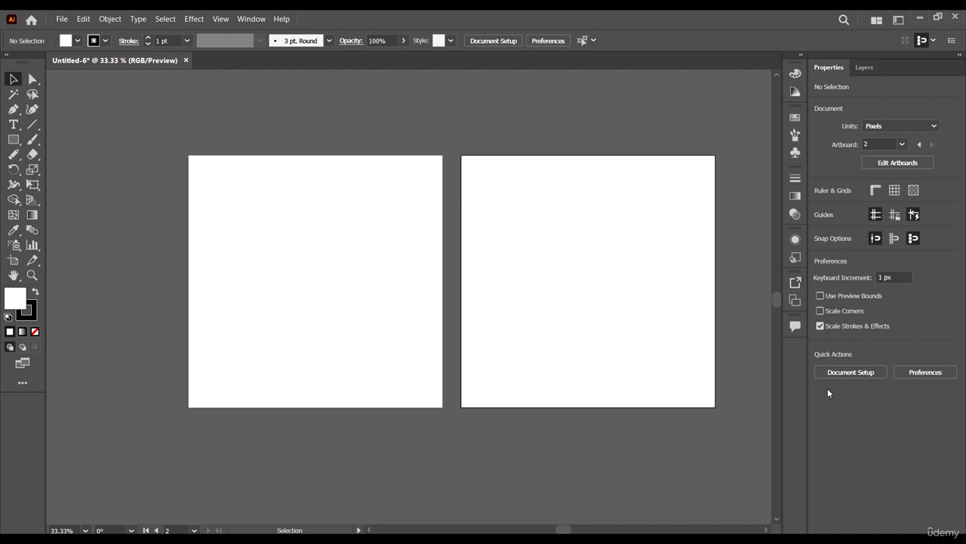
scroll(369, 218, right, 2)
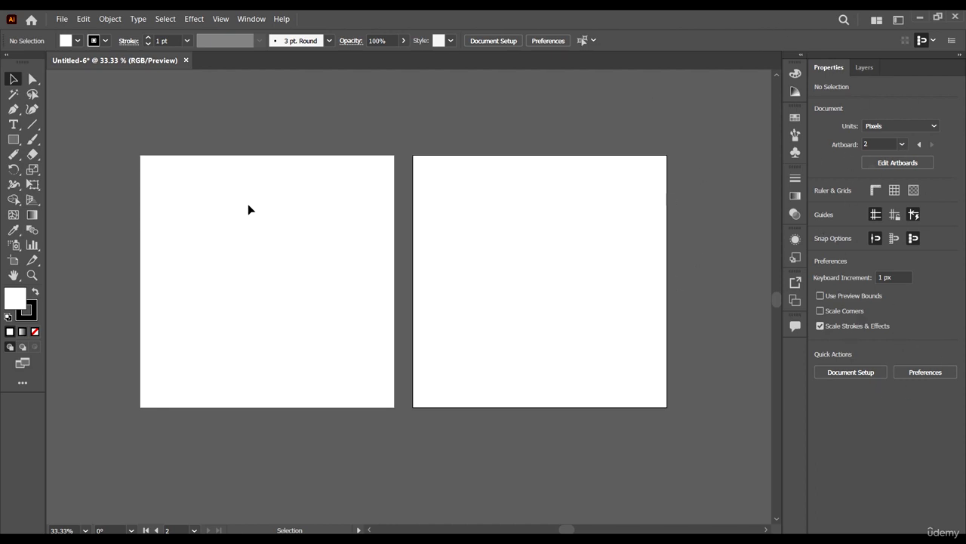
scroll(389, 234, down, 1)
scroll(168, 200, left, 2)
scroll(158, 143, up, 1)
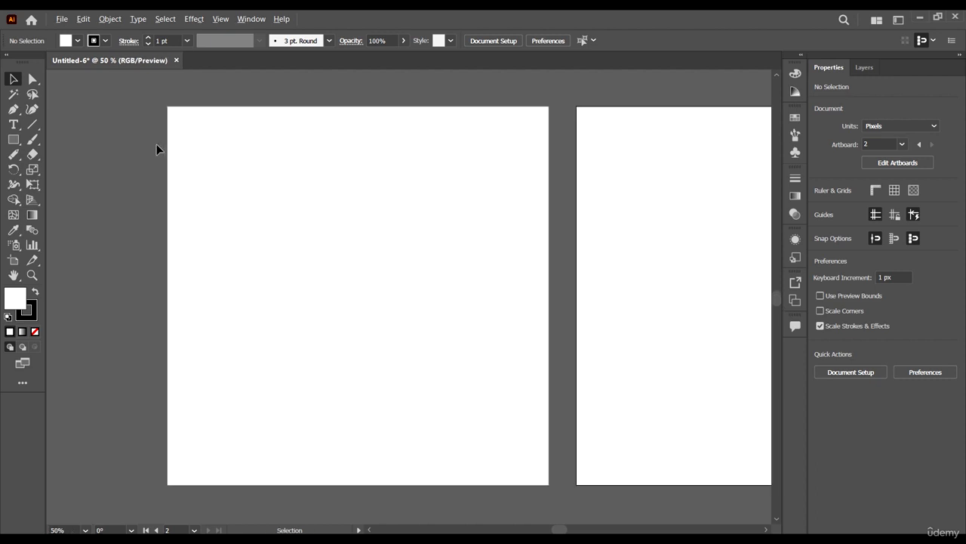
scroll(249, 202, up, 1)
scroll(249, 206, right, 1)
scroll(259, 199, down, 1)
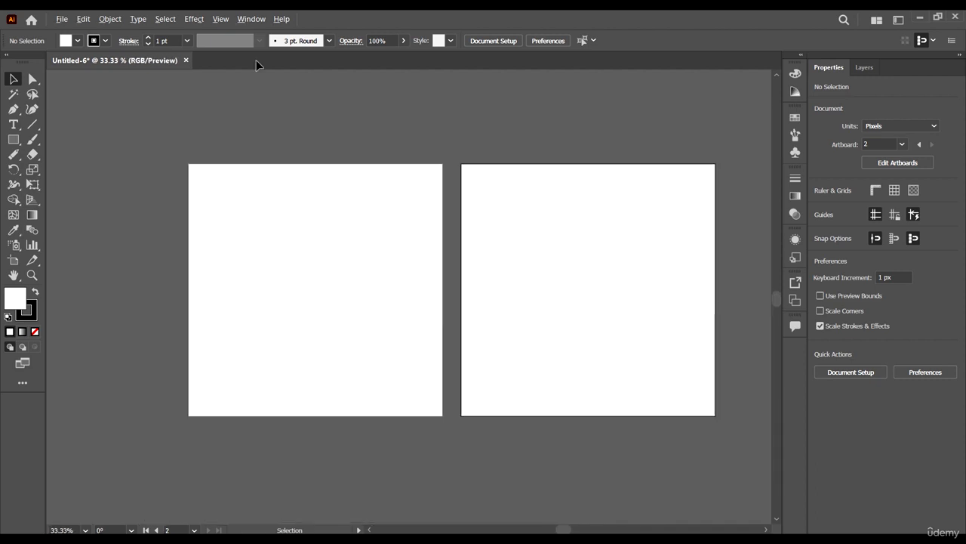
- Browse the list of available panels, open the Brushes panel and collapse it
click(255, 19)
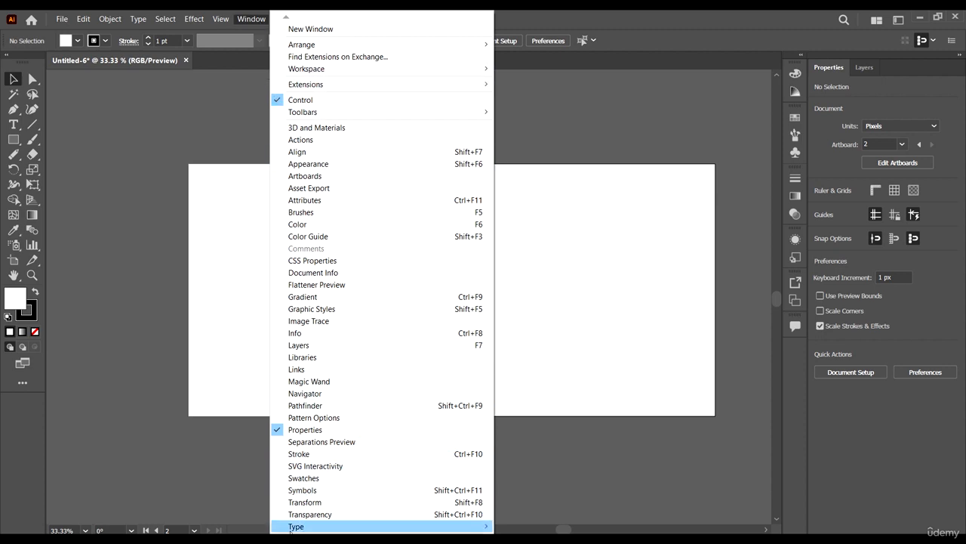
mouse_move(293, 533)
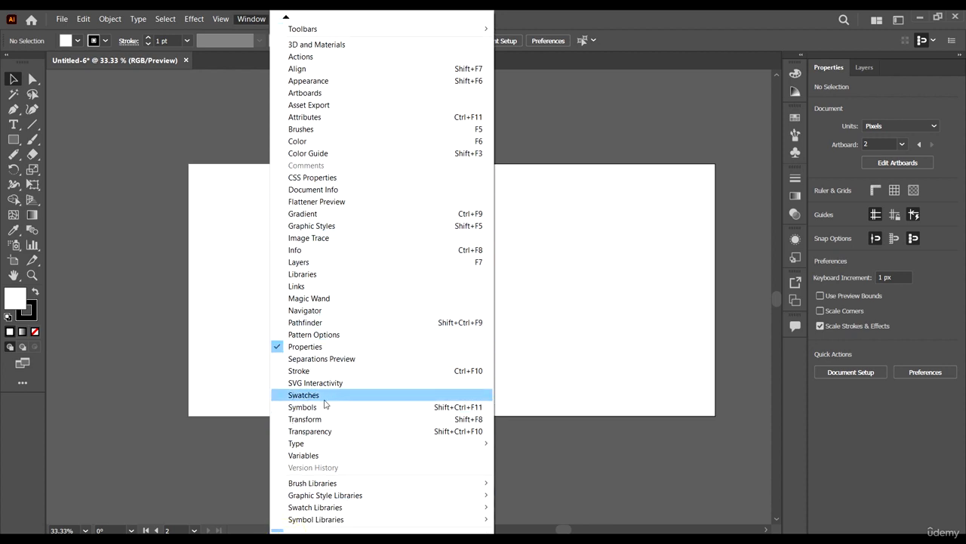
click(335, 129)
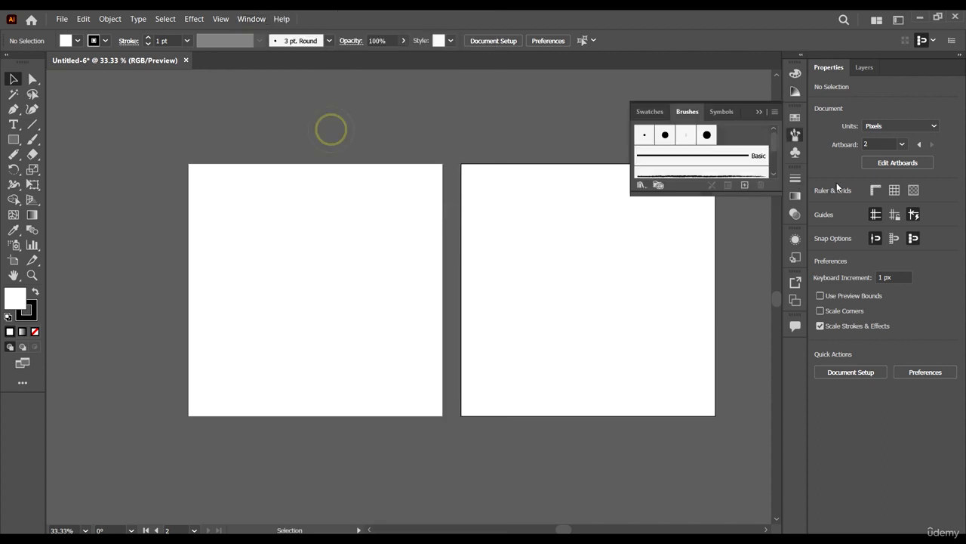
click(797, 135)
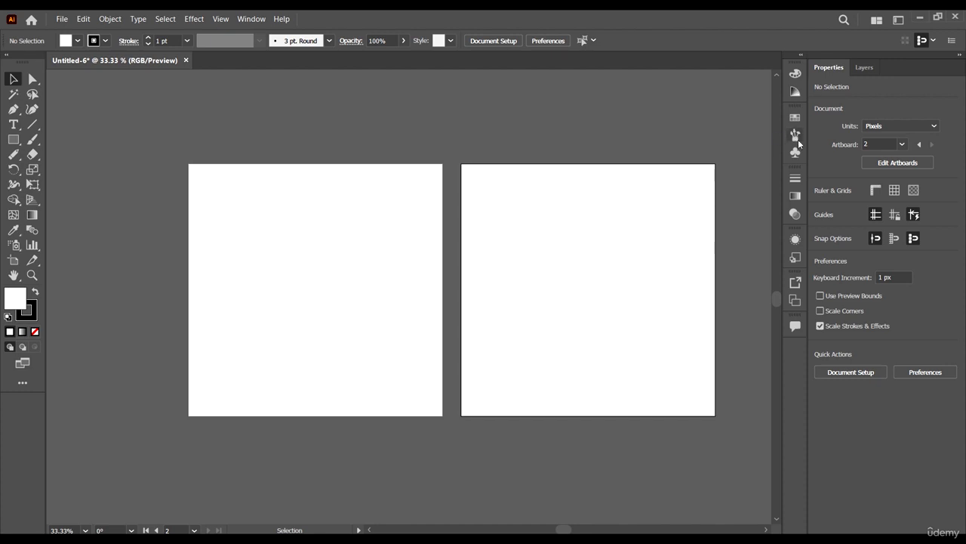
click(796, 136)
click(796, 136)
- Open and collapse the Swatches, Color Guide and Color panels one after another
click(795, 117)
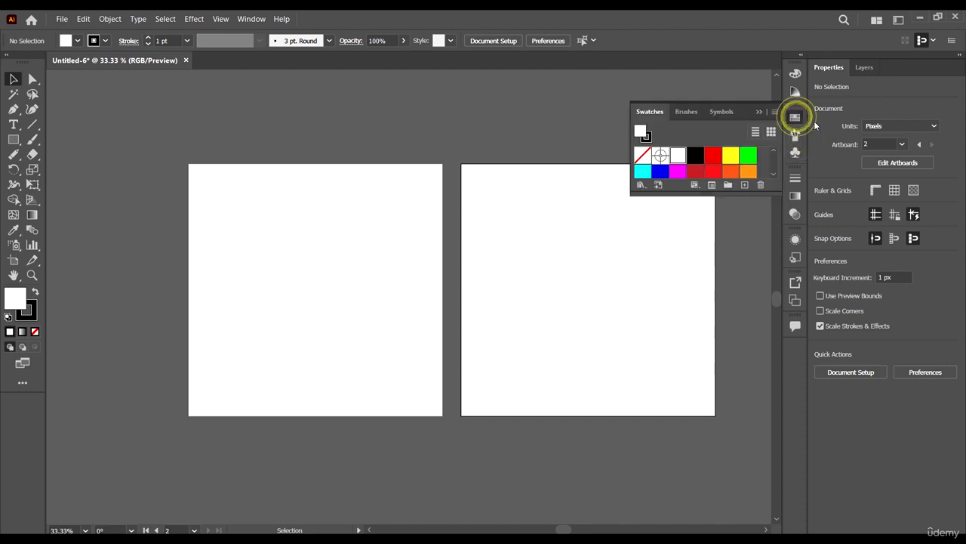
click(795, 117)
click(795, 91)
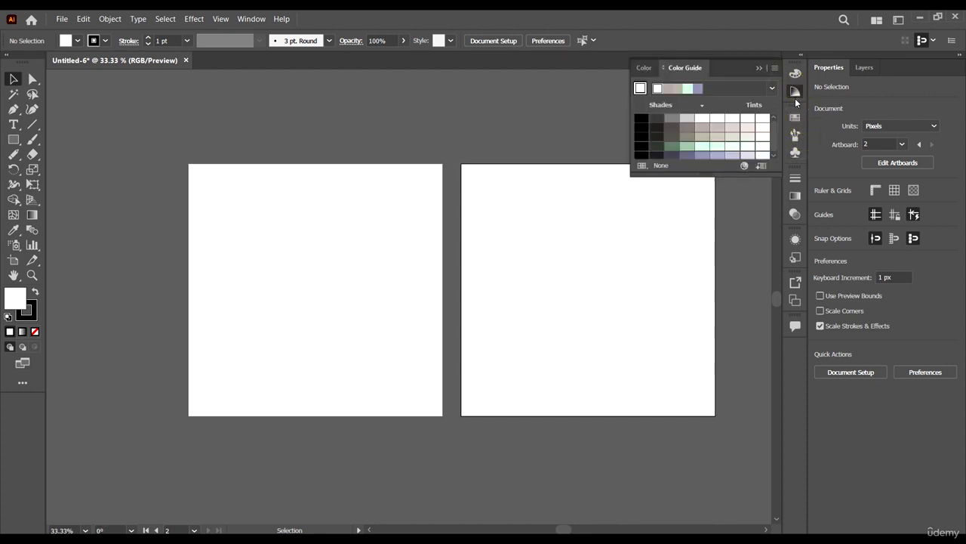
click(795, 91)
click(796, 73)
click(797, 73)
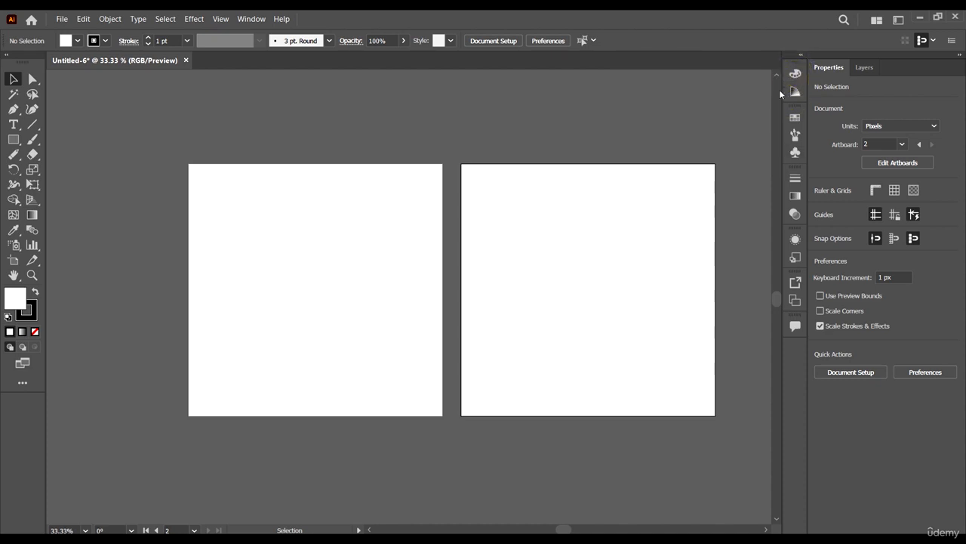
- Compare the Color and Color Guide panels by switching between them within their group
click(795, 73)
click(683, 68)
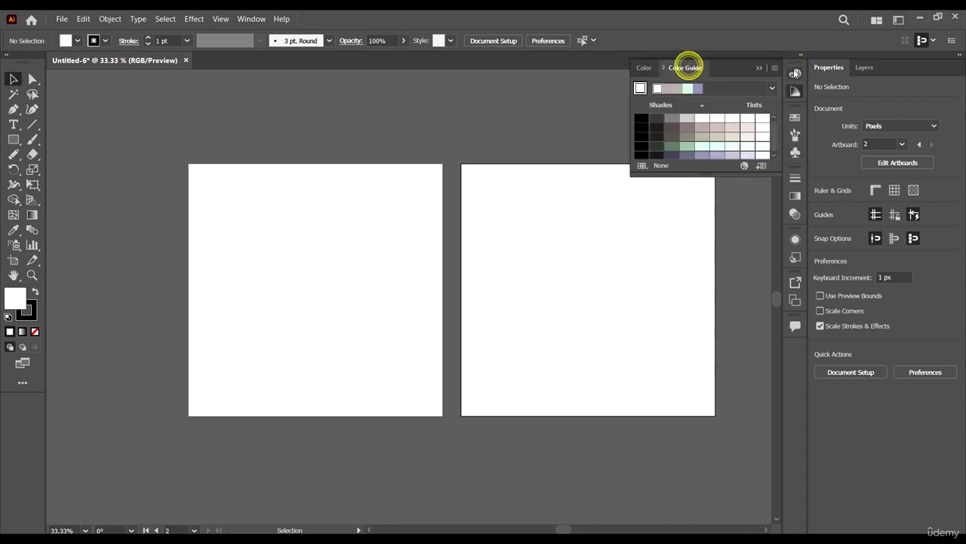
click(795, 74)
click(797, 92)
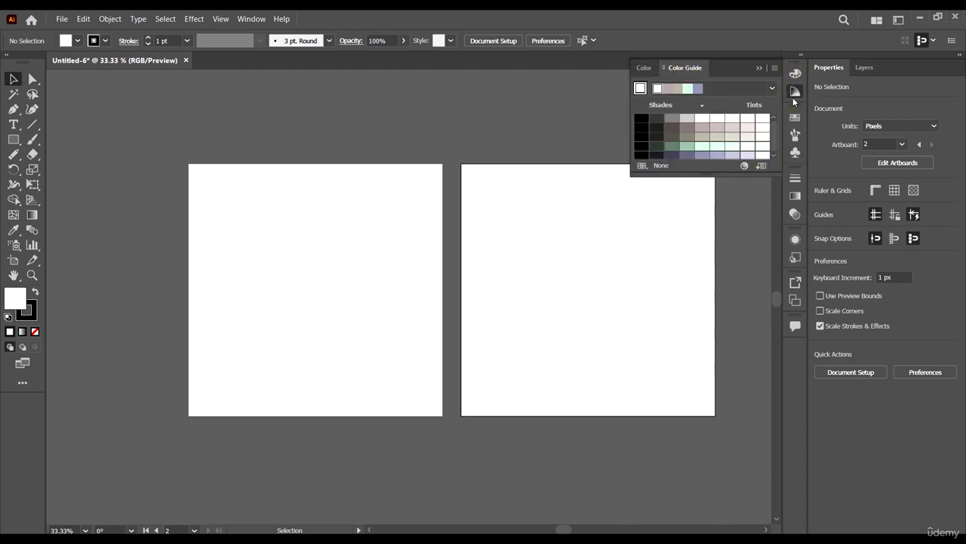
- View the Swatches, Brushes and Symbols panels in their shared group
click(795, 118)
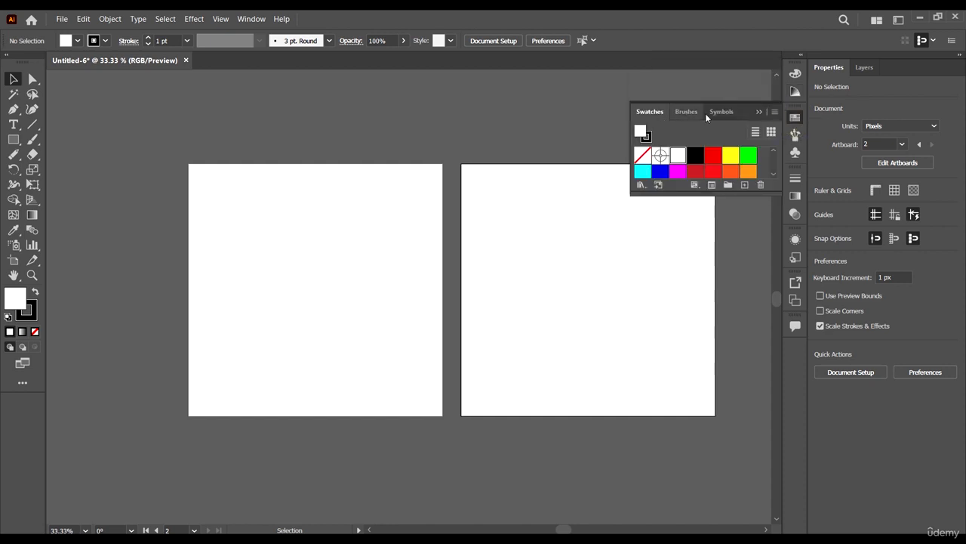
click(686, 111)
click(721, 111)
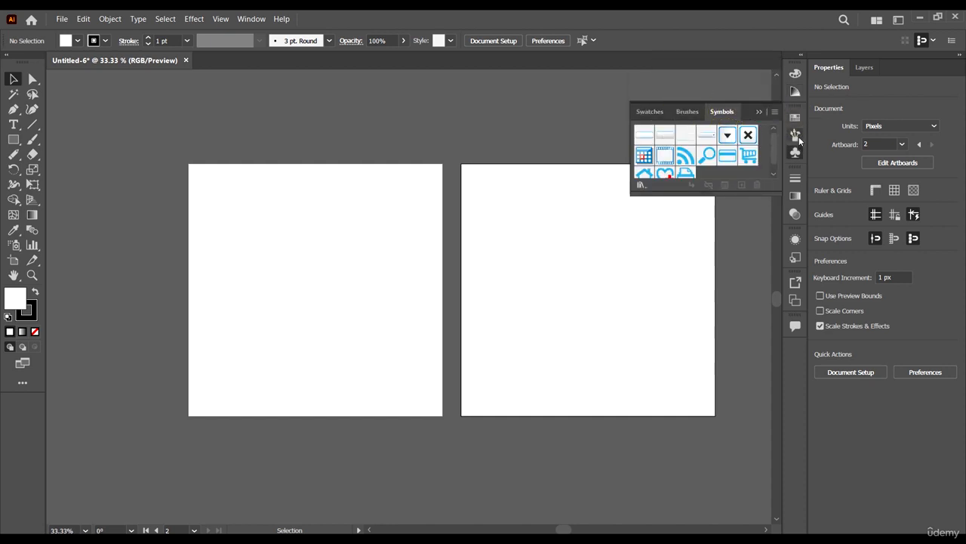
- View the Stroke, Gradient and Transparency panels, followed by the Appearance and Graphic Styles panels
click(796, 177)
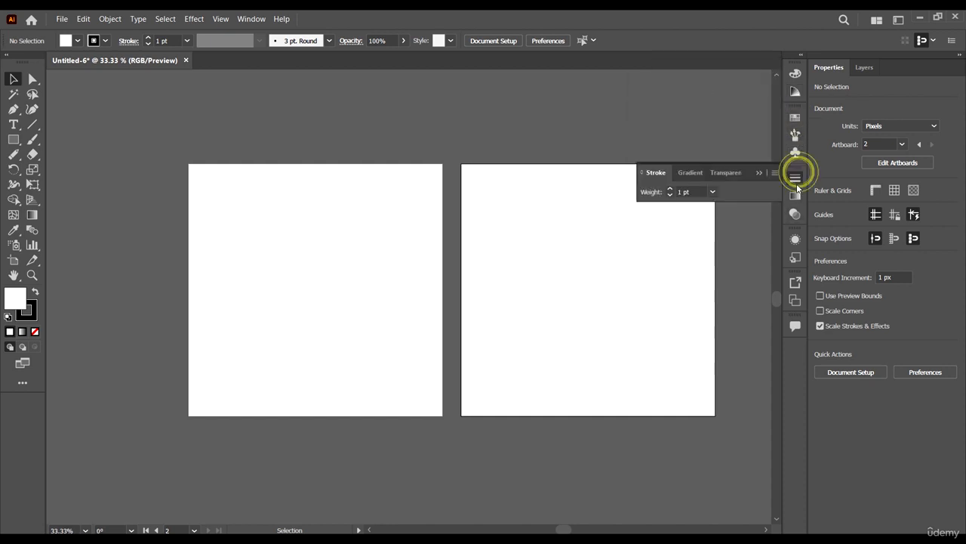
click(691, 172)
click(726, 172)
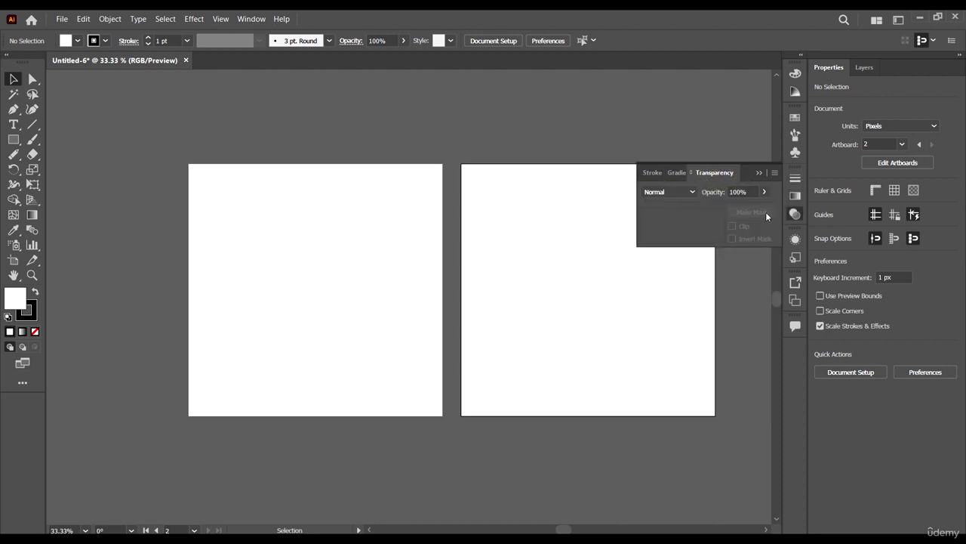
click(795, 238)
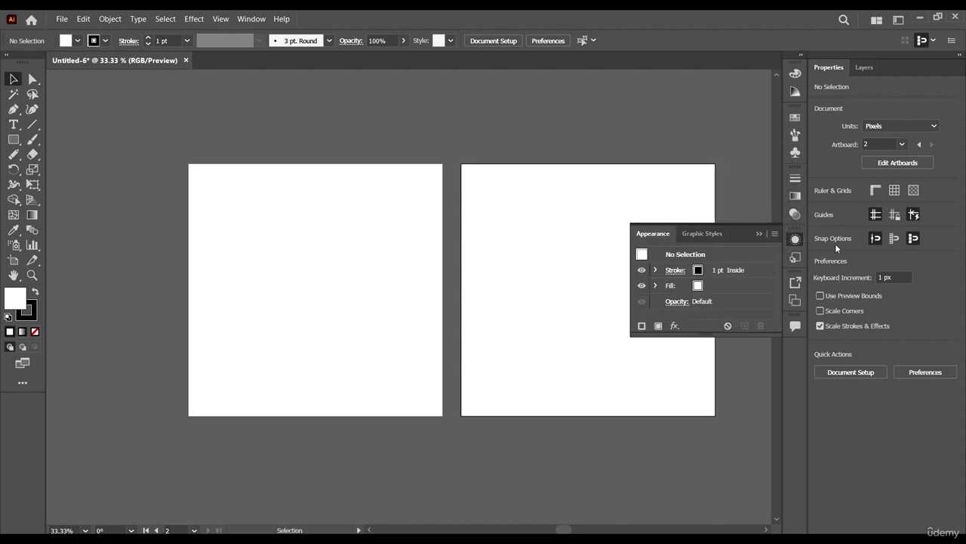
click(716, 238)
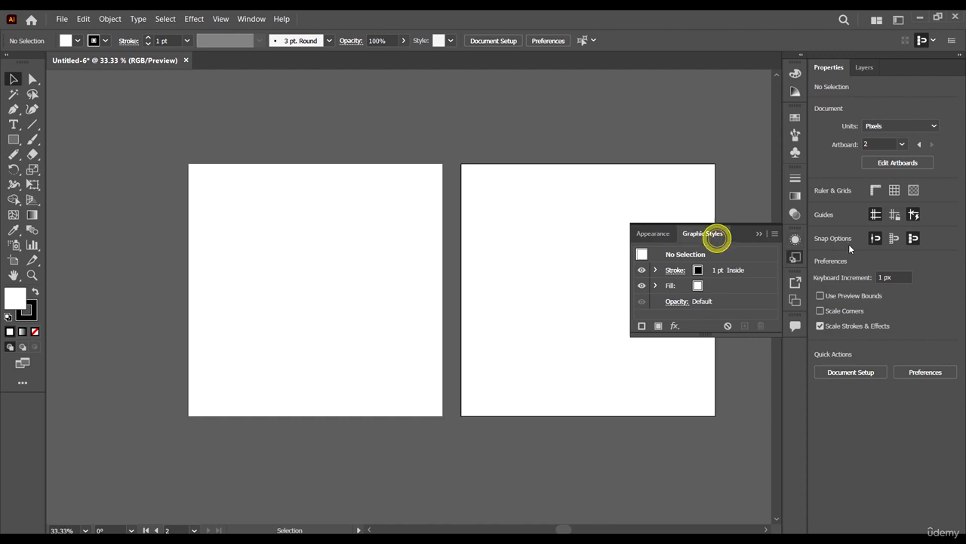
- View the Asset Export and Artboards panels in their shared group and collapse the group
click(795, 281)
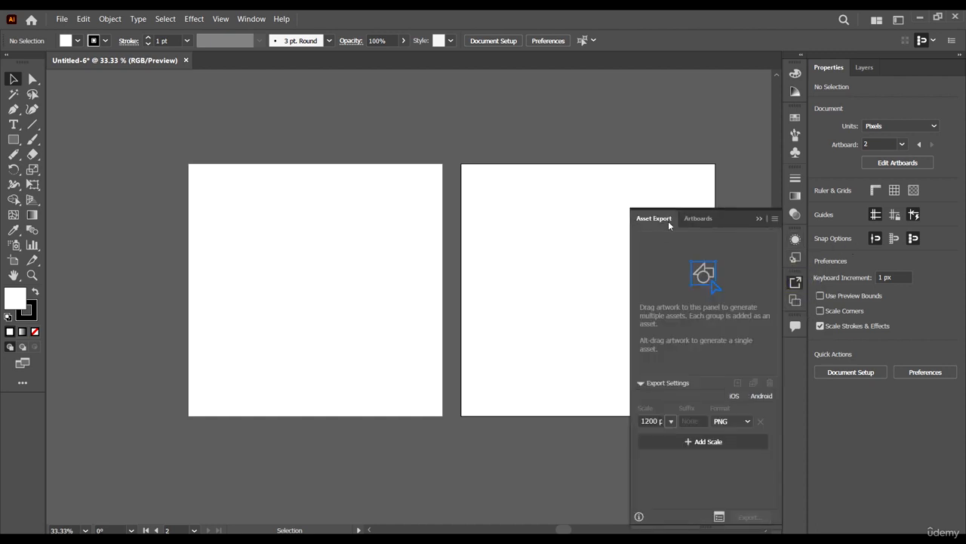
click(703, 219)
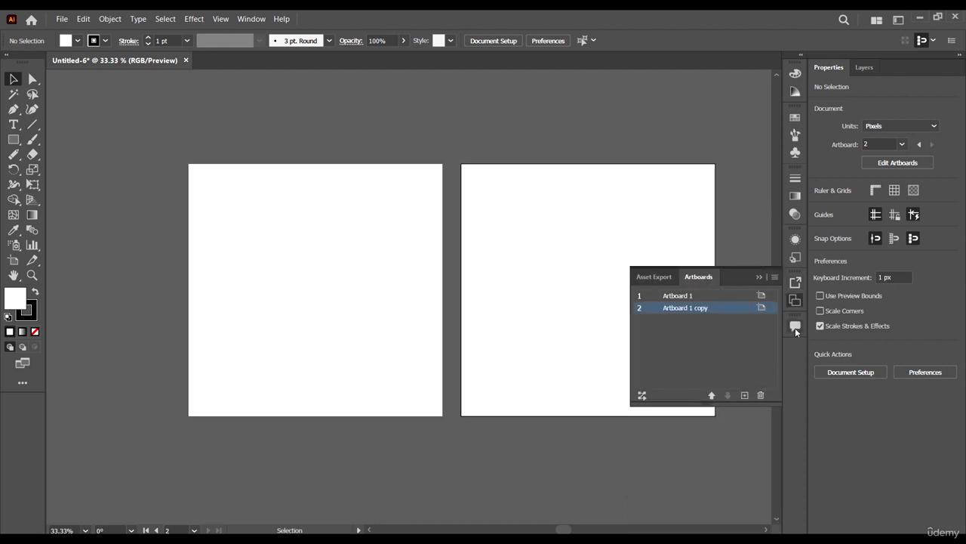
click(790, 363)
click(757, 277)
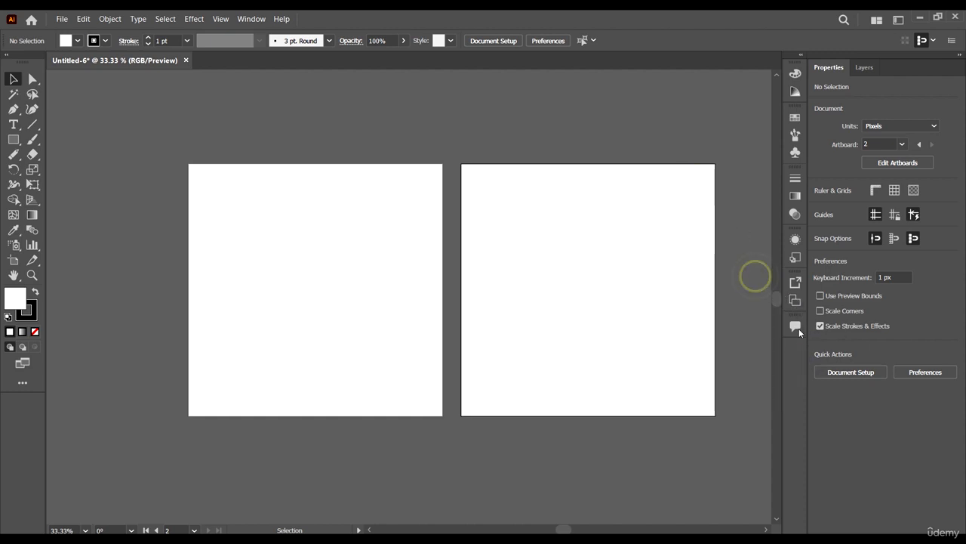
- Detach the Comments panel from the dock, expand it as a floating panel and close it
drag(796, 327, 646, 340)
click(646, 343)
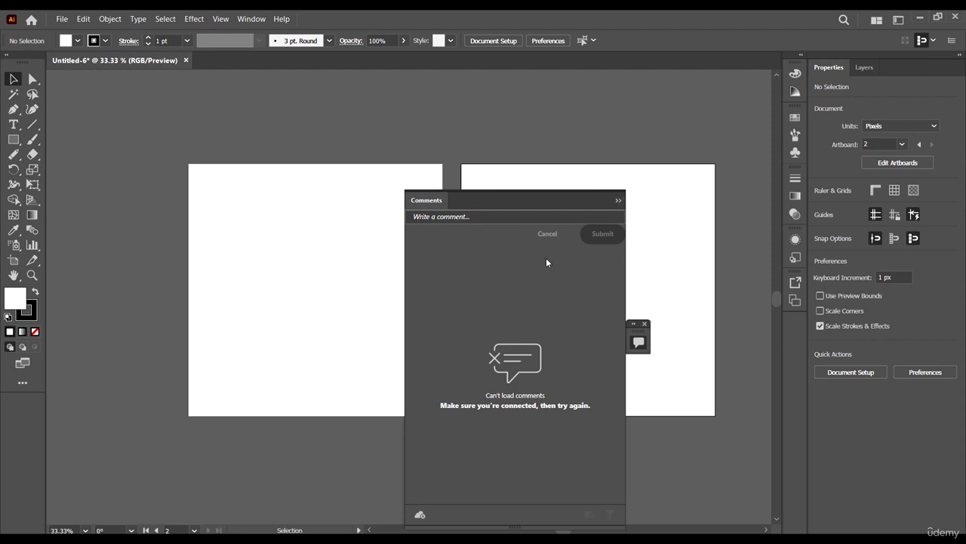
drag(550, 201, 592, 154)
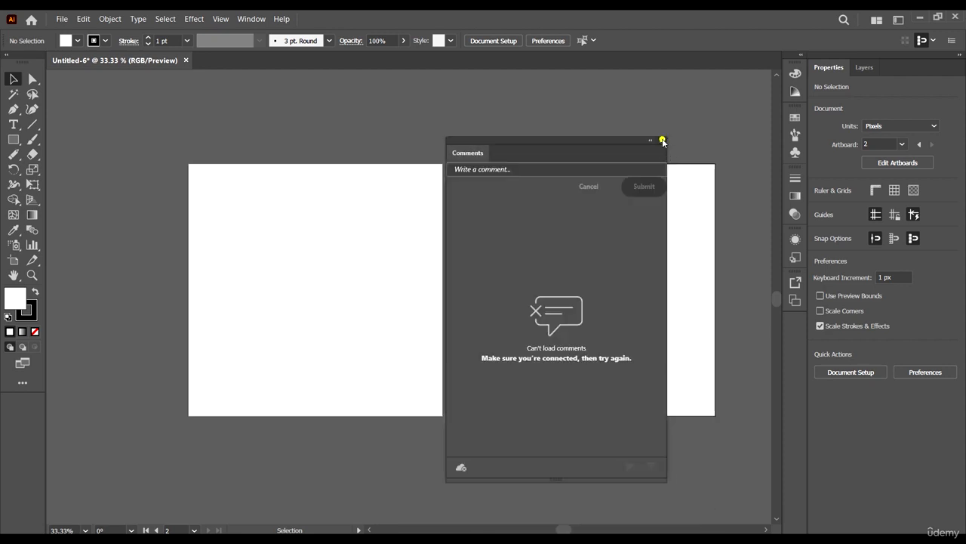
click(663, 141)
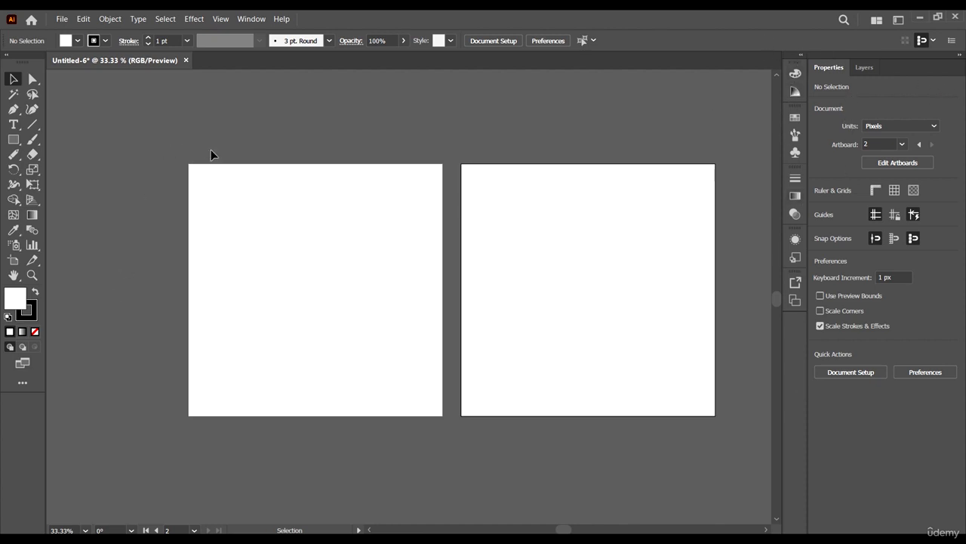
- Look at the Layers panel and return to the Properties panel in the same group
scroll(461, 252, right, 2)
scroll(516, 236, down, 1)
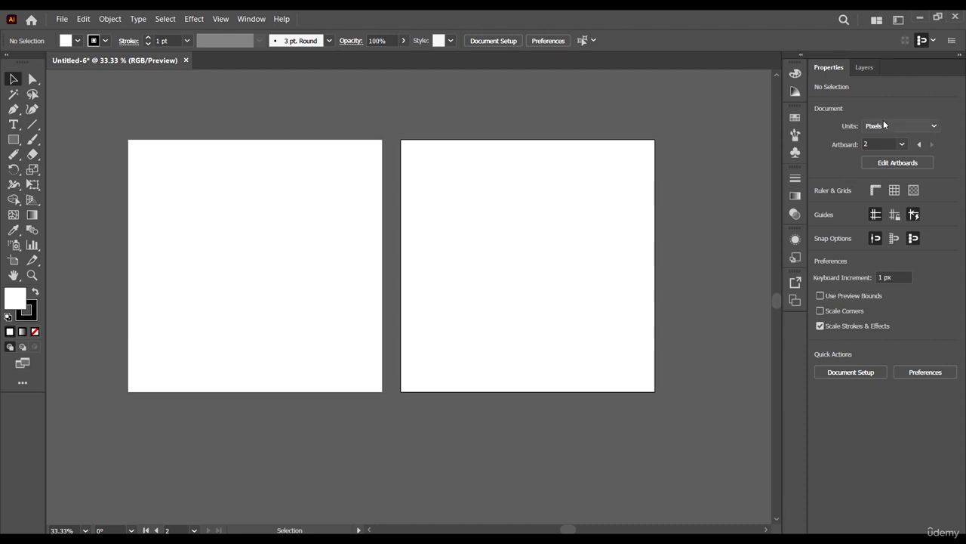
click(864, 67)
click(828, 67)
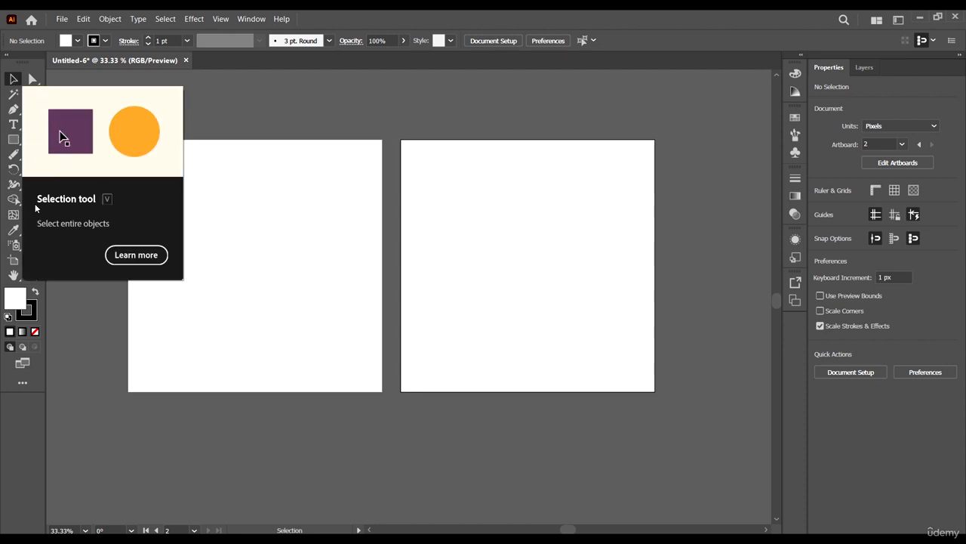
- Draw a rectangle about 426 × 357 px on the first artboard and another about 263 × 78 px above that artboard
click(14, 140)
drag(234, 221, 374, 339)
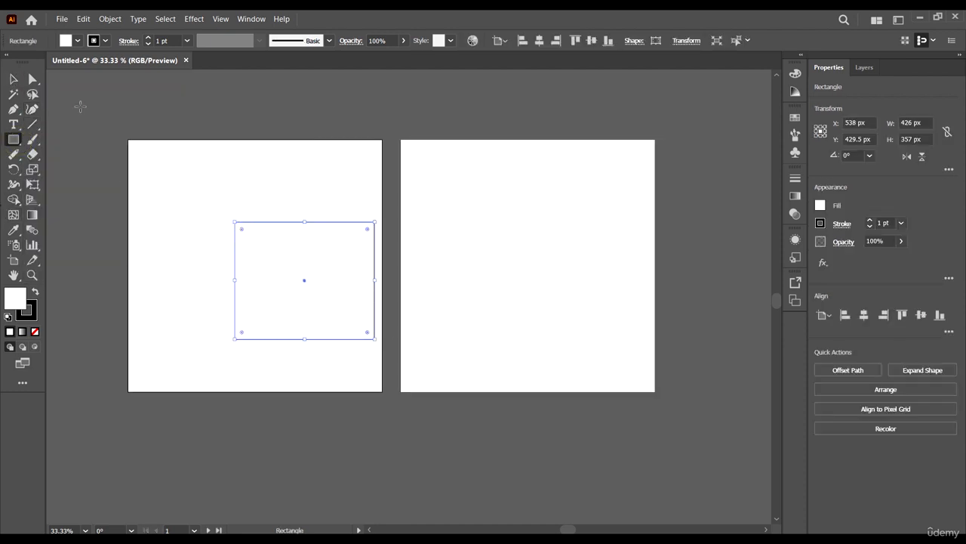
mouse_move(80, 106)
mouse_down()
mouse_move(168, 132)
mouse_move(212, 75)
mouse_move(144, 116)
mouse_up()
- Move the larger rectangle off the artboard into the empty canvas left of the first artboard and shrink it to about 269 × 170 px
click(15, 79)
click(267, 93)
drag(330, 286, 144, 388)
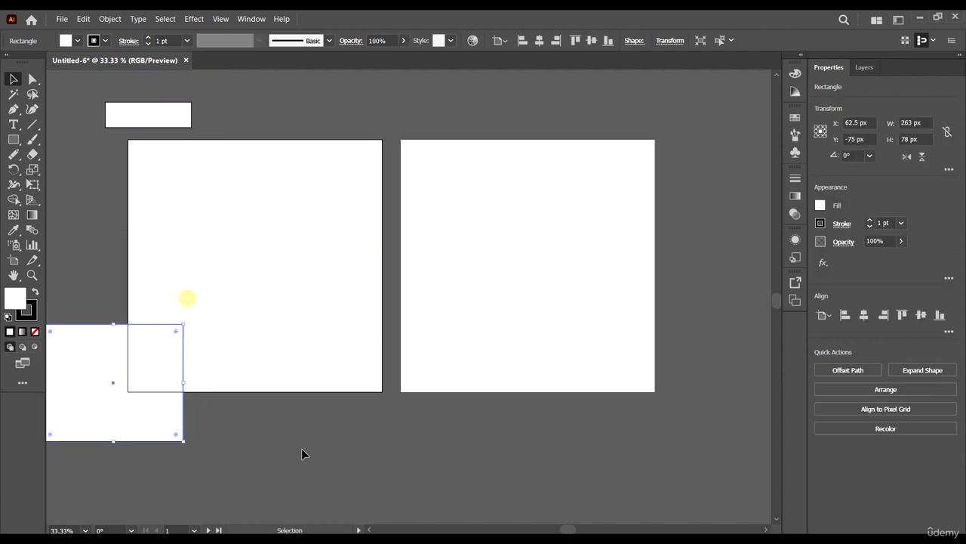
scroll(284, 388, left, 5)
scroll(277, 375, up, 1)
drag(336, 448, 246, 252)
scroll(358, 268, down, 1)
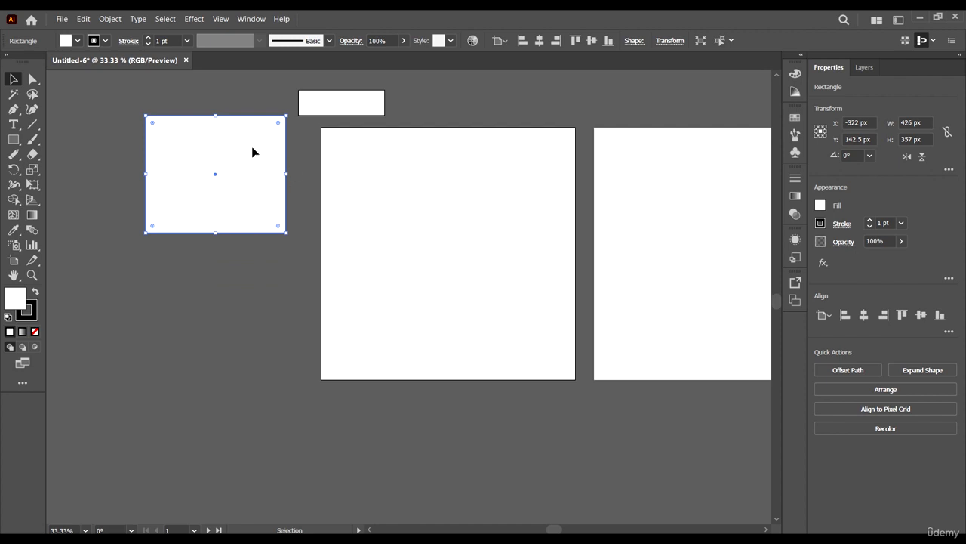
drag(199, 184, 202, 274)
drag(290, 322, 237, 262)
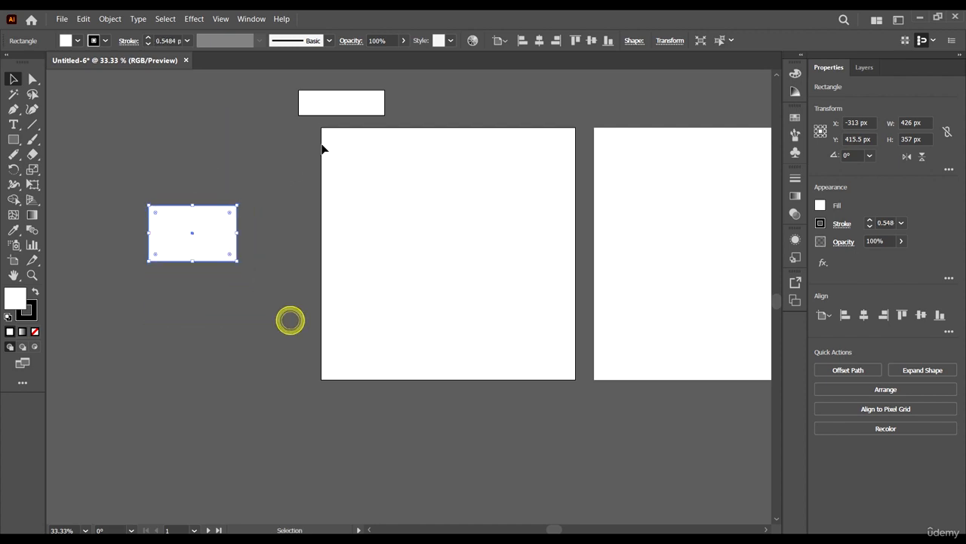
- Stretch the smaller rectangle to about 263 × 208 px, place it above the other rectangle and deselect it
mouse_move(317, 107)
mouse_down()
mouse_move(252, 173)
mouse_move(234, 166)
mouse_move(260, 220)
mouse_up()
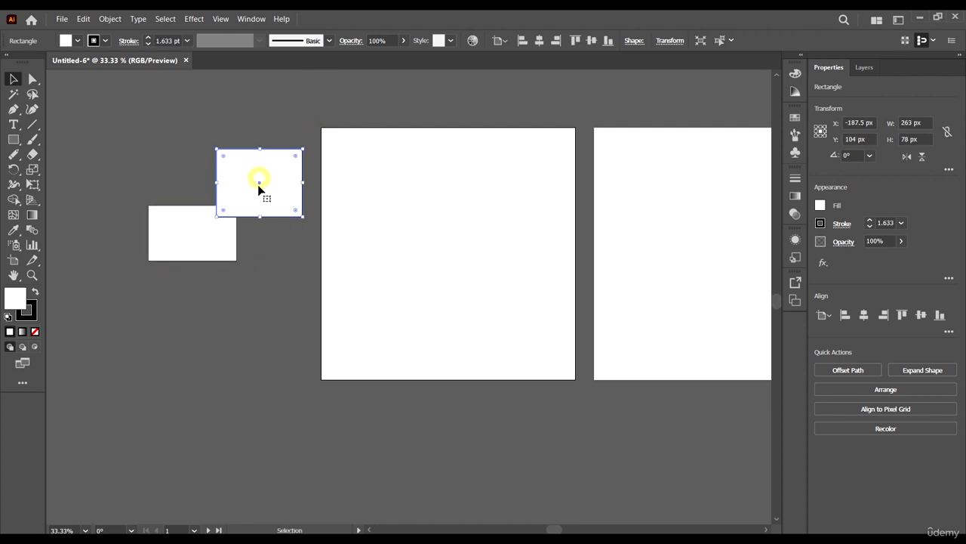
drag(259, 185, 195, 126)
click(322, 208)
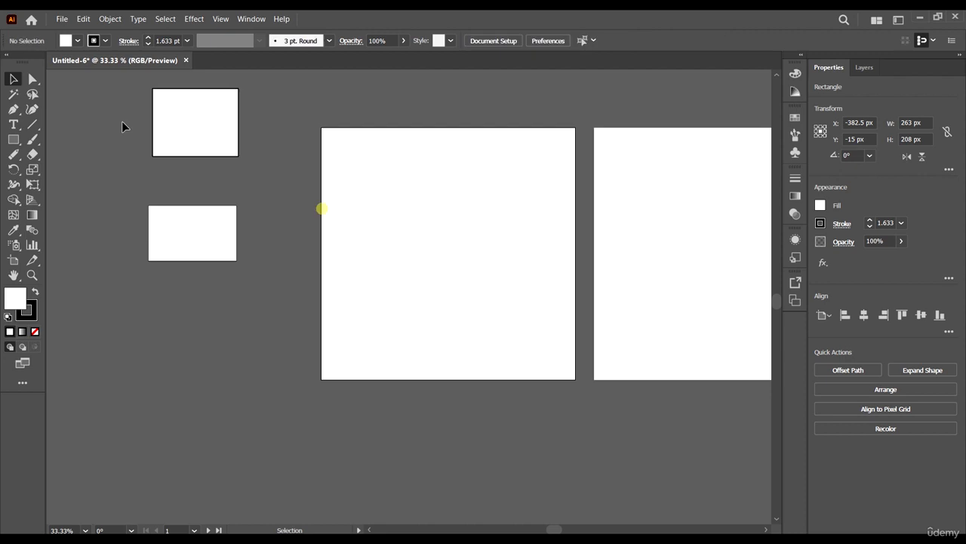
- With Direct Selection, pull the upper rectangle's lower-right anchor outward to about X -106, Y 148 px, leaving its corner radius at 0 px
click(32, 80)
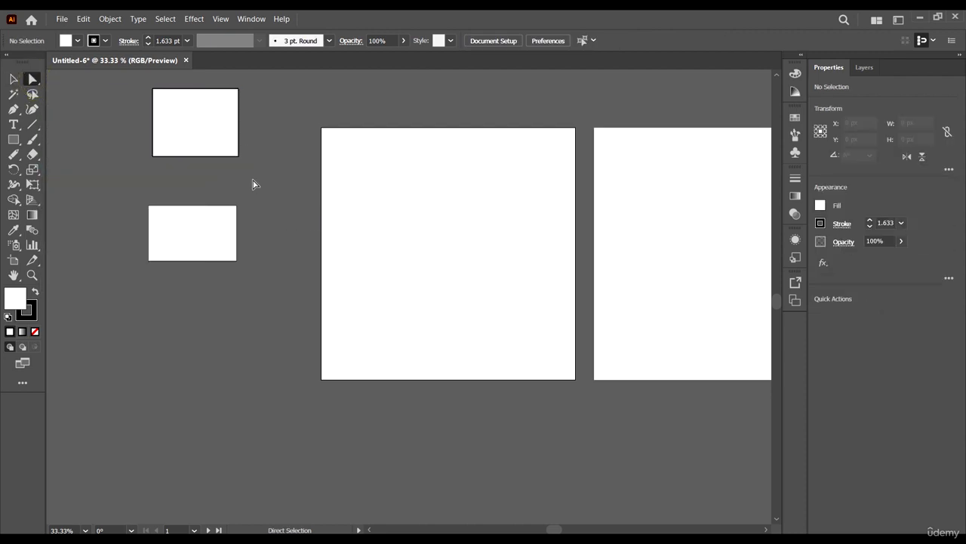
drag(253, 183, 92, 133)
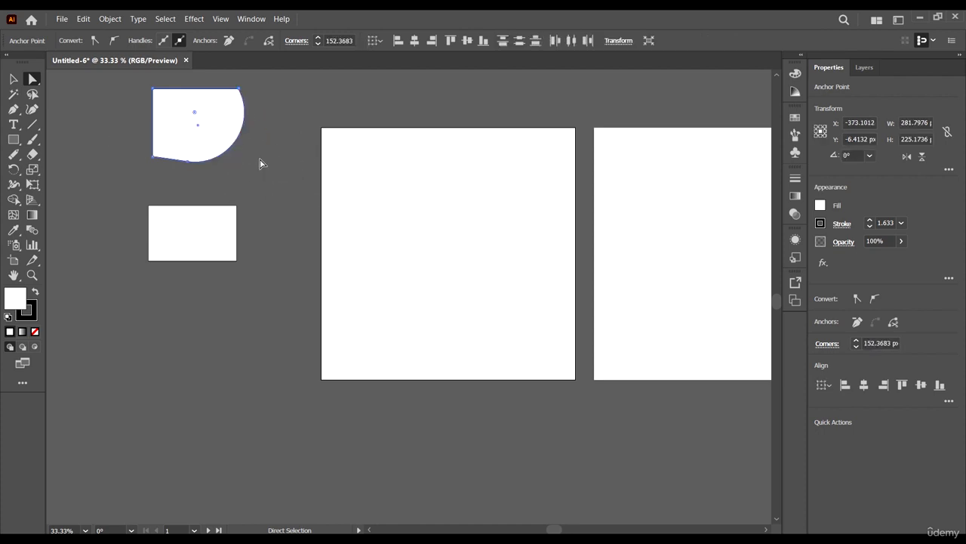
click(255, 162)
drag(195, 115, 321, 260)
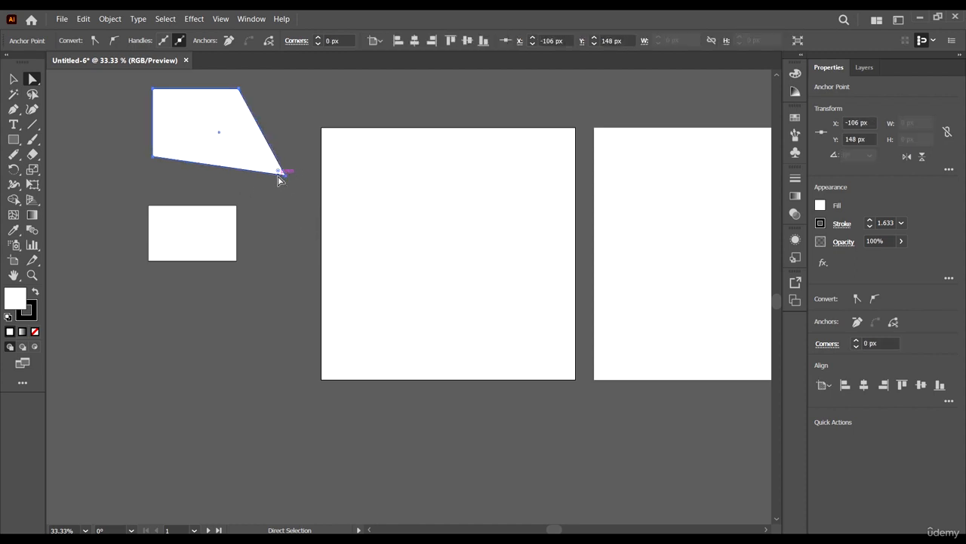
click(293, 153)
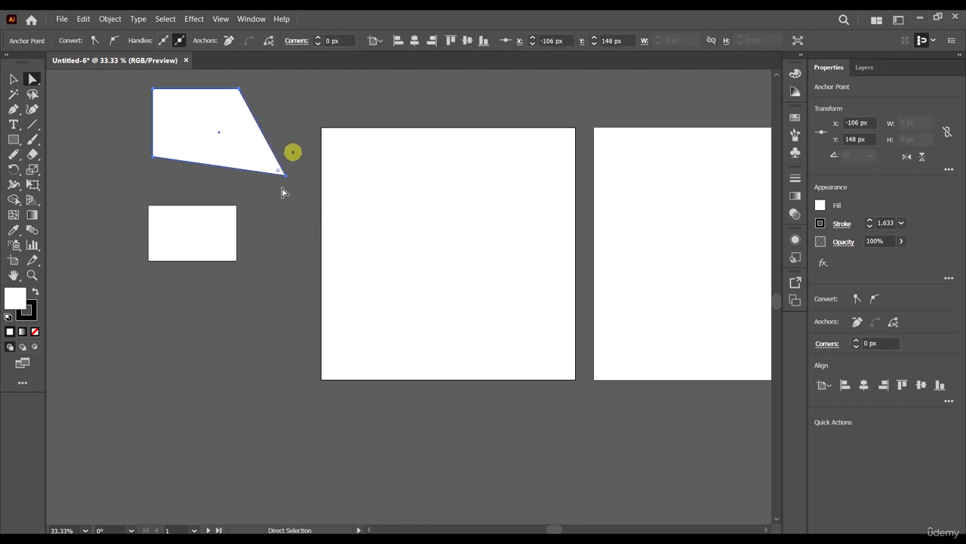
- Compare selecting only the lower rectangle's lower-right anchor with selecting the whole rectangle using the Selection tool, and deselect it
drag(295, 308, 220, 243)
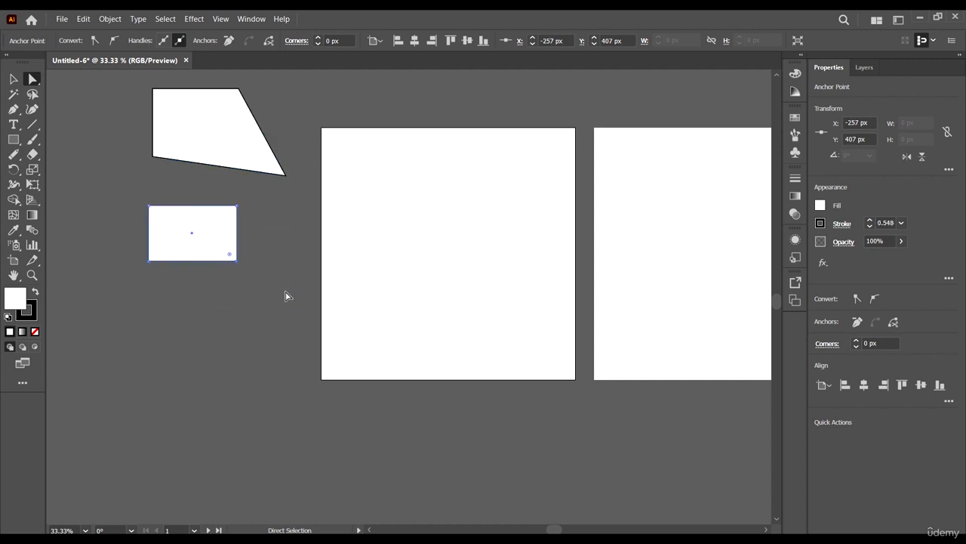
drag(280, 293, 226, 252)
click(14, 78)
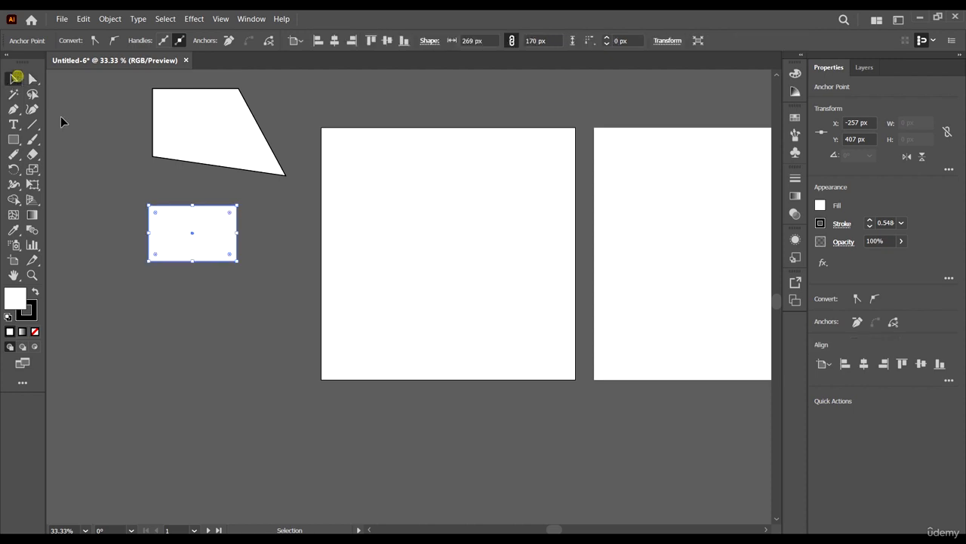
click(78, 85)
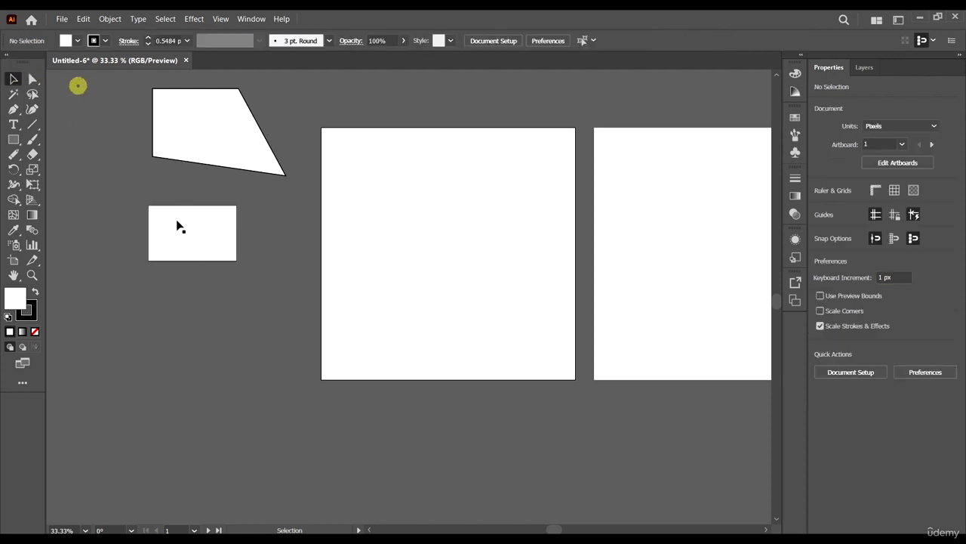
- Browse the complete tool list from the Select group to the Navigate group and check the available toolbar options
click(23, 383)
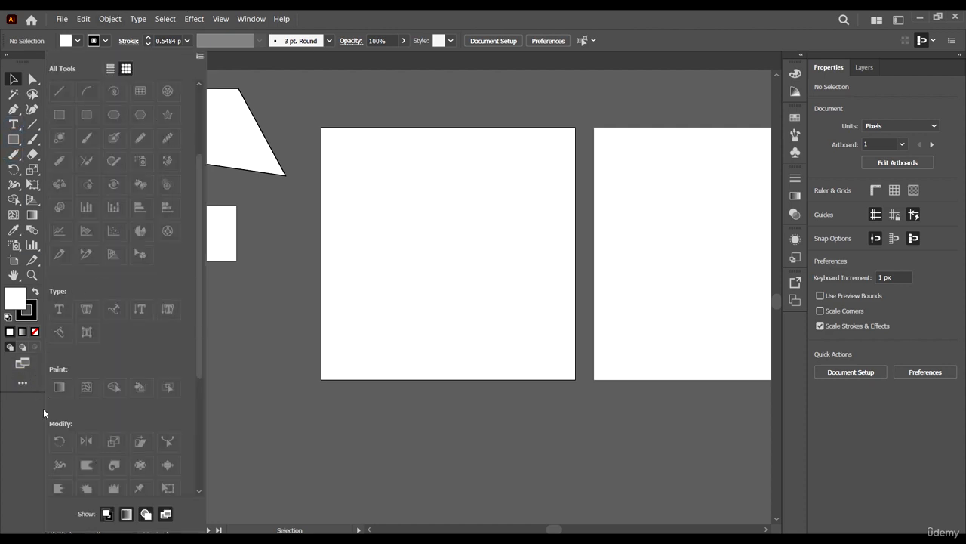
scroll(127, 185, down, 3)
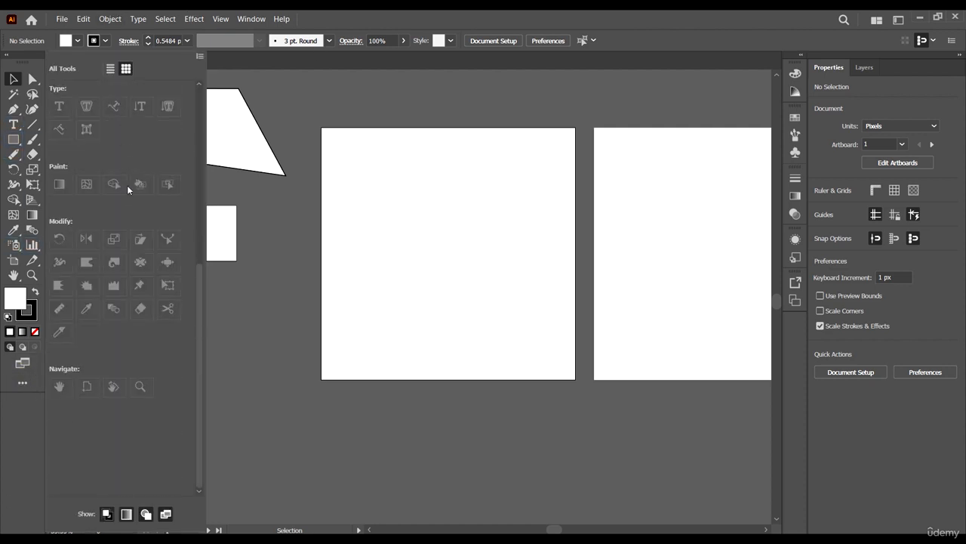
scroll(127, 185, up, 5)
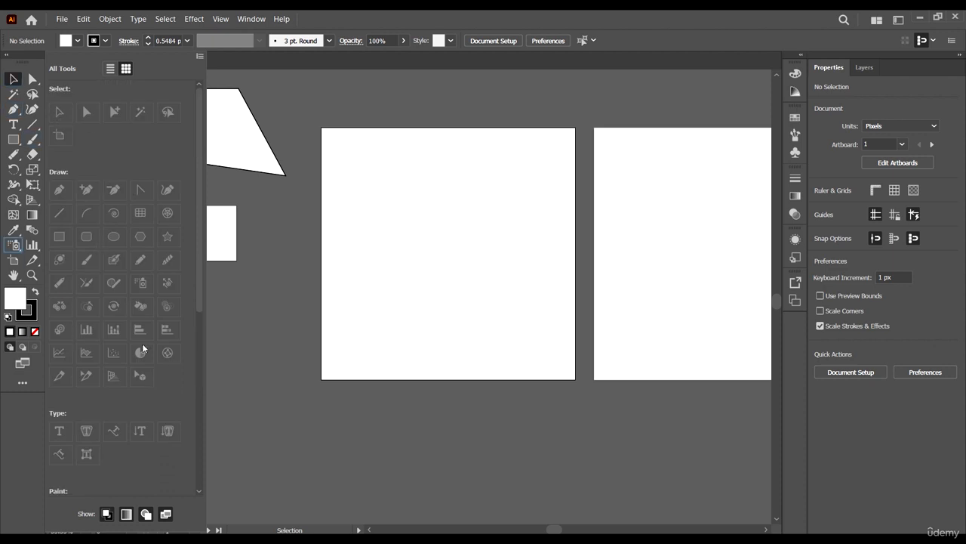
scroll(133, 346, down, 5)
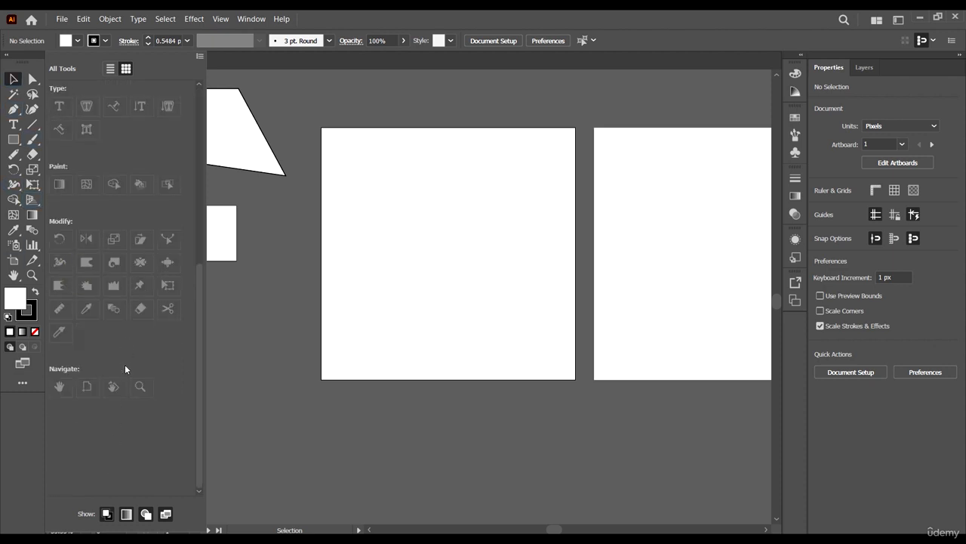
scroll(106, 205, up, 5)
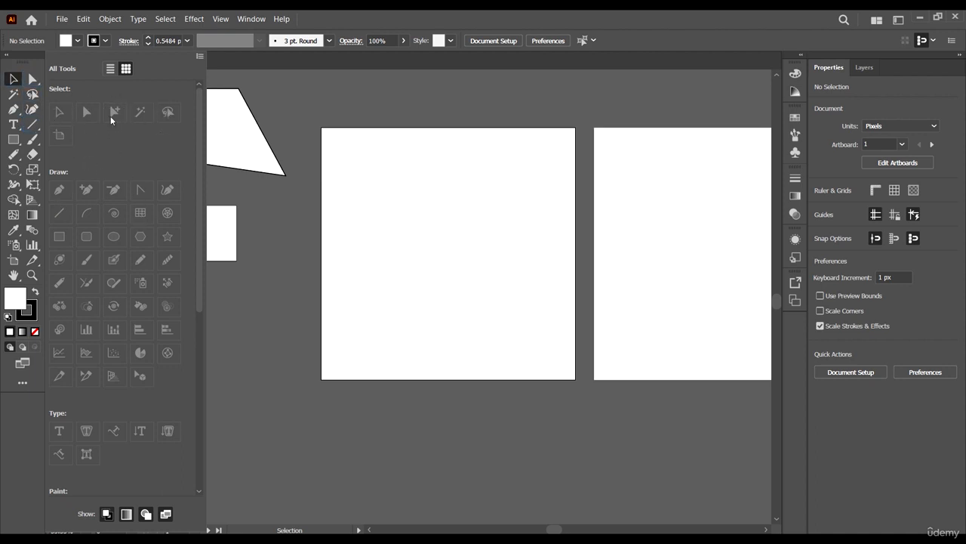
scroll(115, 199, down, 5)
scroll(116, 201, up, 5)
click(201, 56)
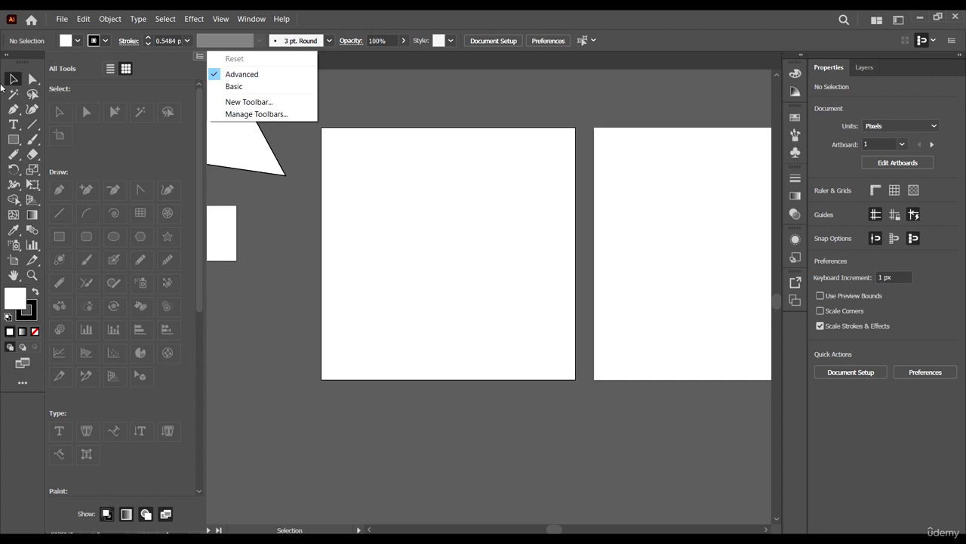
click(126, 170)
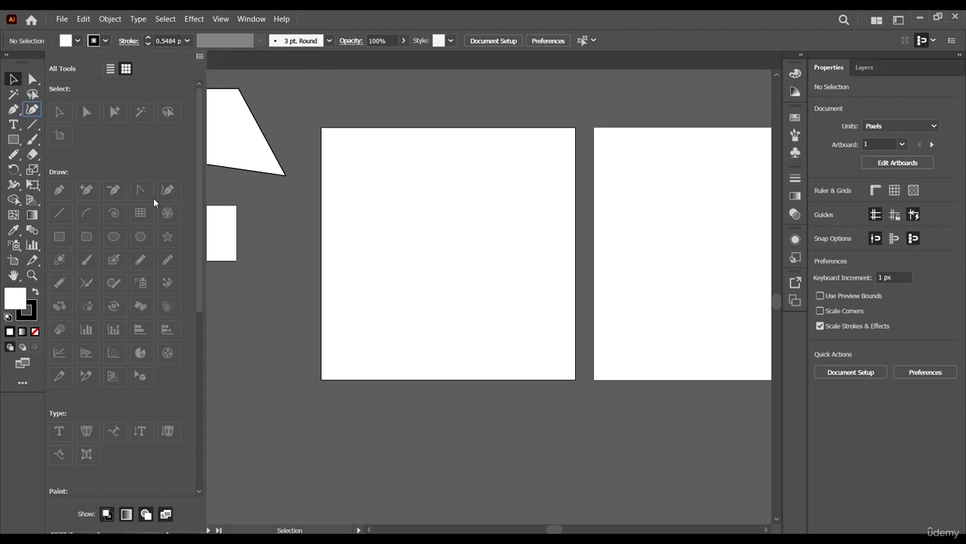
scroll(151, 198, down, 5)
scroll(133, 324, up, 5)
- Switch the toolbar from Advanced to Basic and open its complete tool list
click(199, 56)
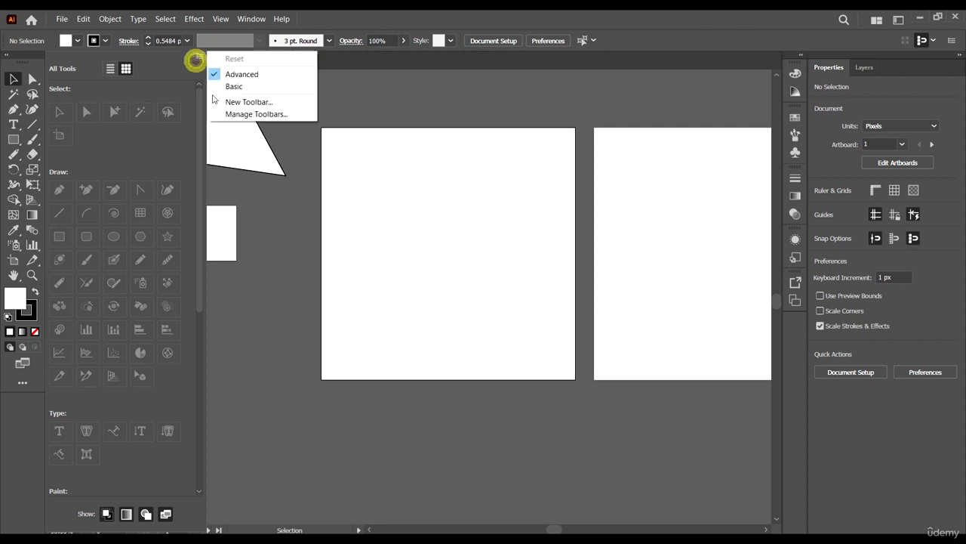
click(231, 86)
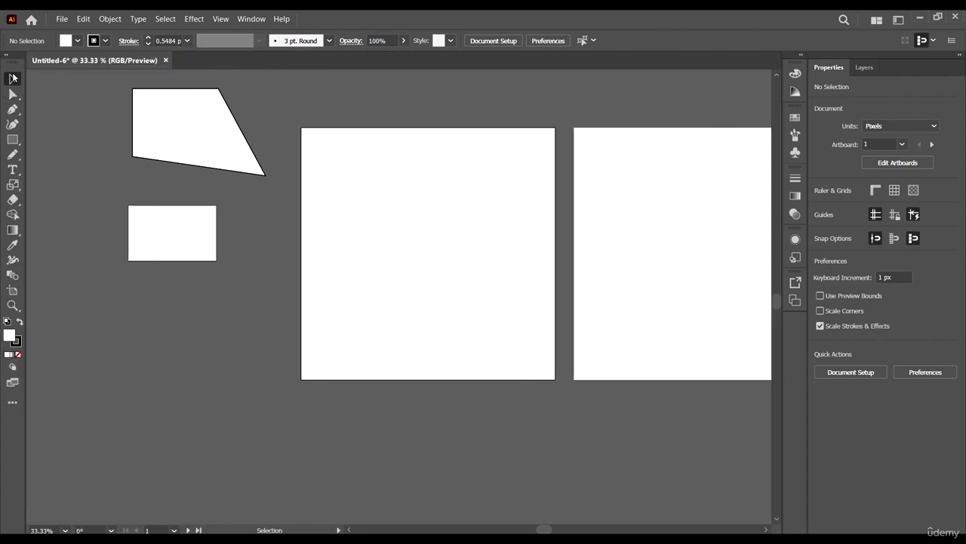
click(12, 402)
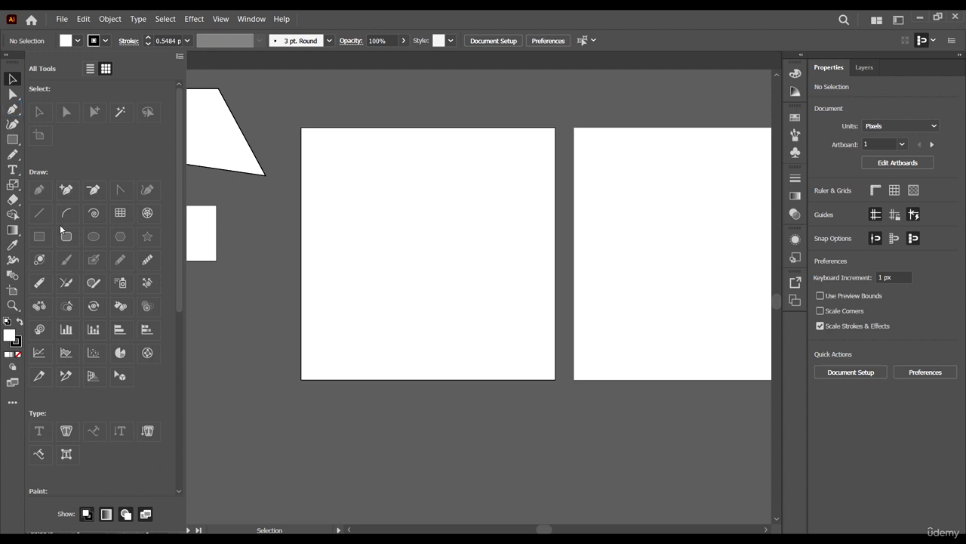
- Browse the Basic toolbar's complete tool list down to the Navigate group and switch the toolbar back to Advanced
drag(179, 112, 181, 288)
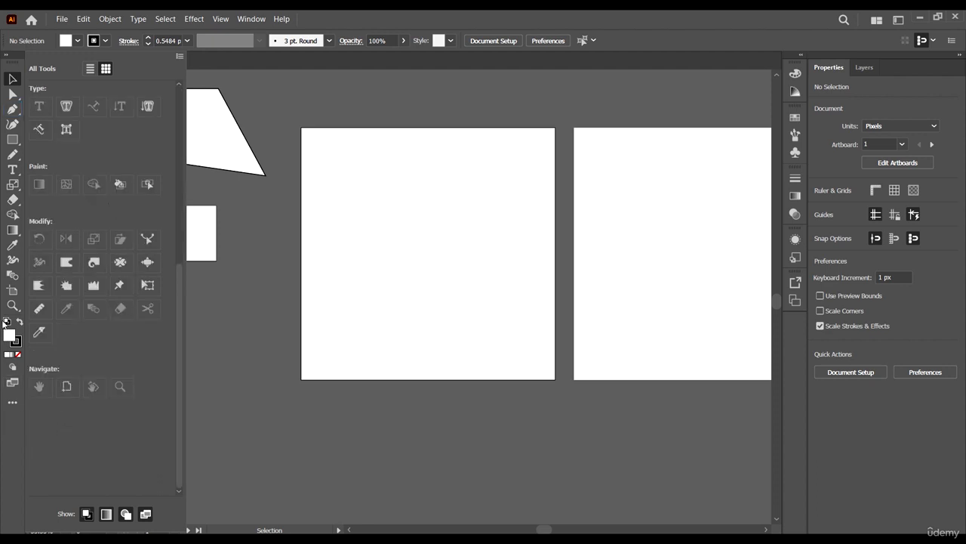
click(12, 400)
click(12, 400)
click(179, 56)
click(236, 72)
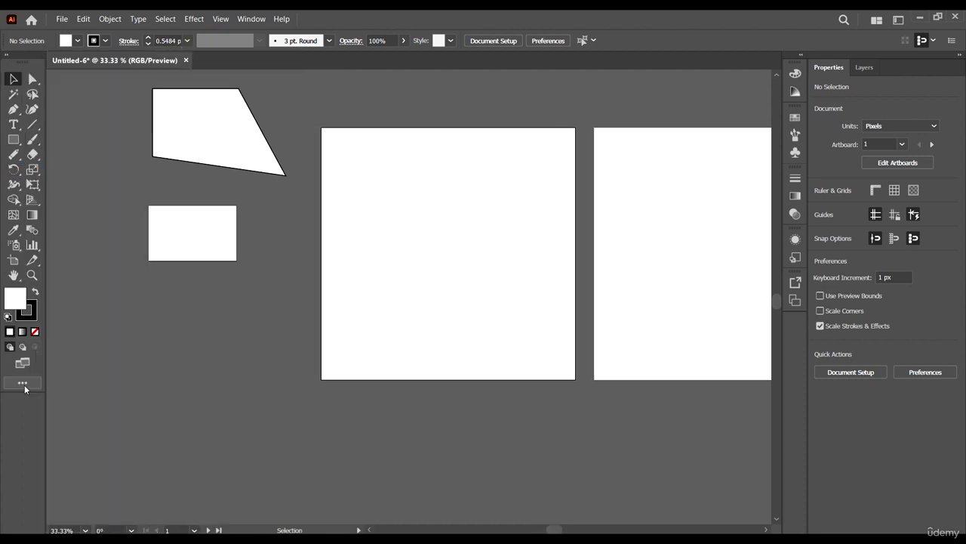
- Create a new custom toolbar named "My Tool B" and place it next to the main toolbar
click(23, 383)
click(200, 56)
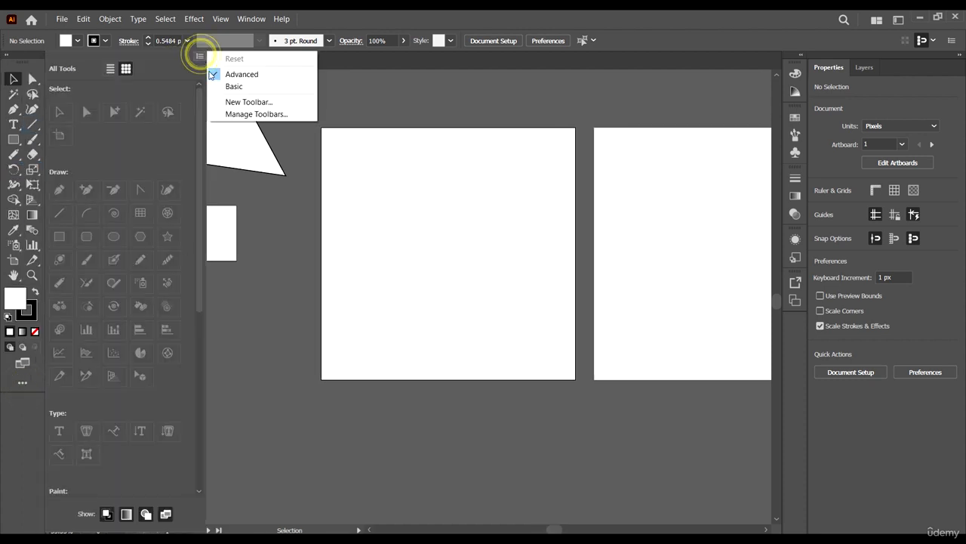
click(245, 105)
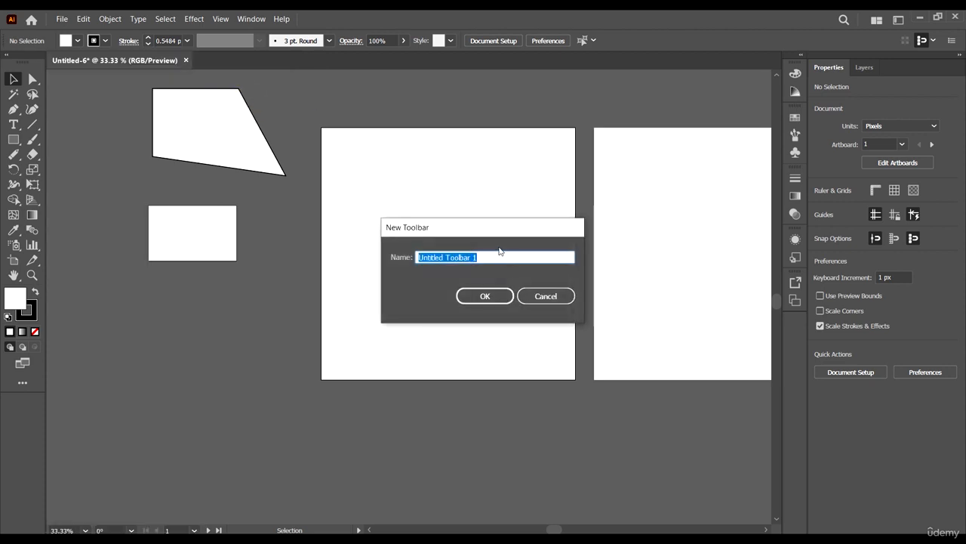
text(Mi)
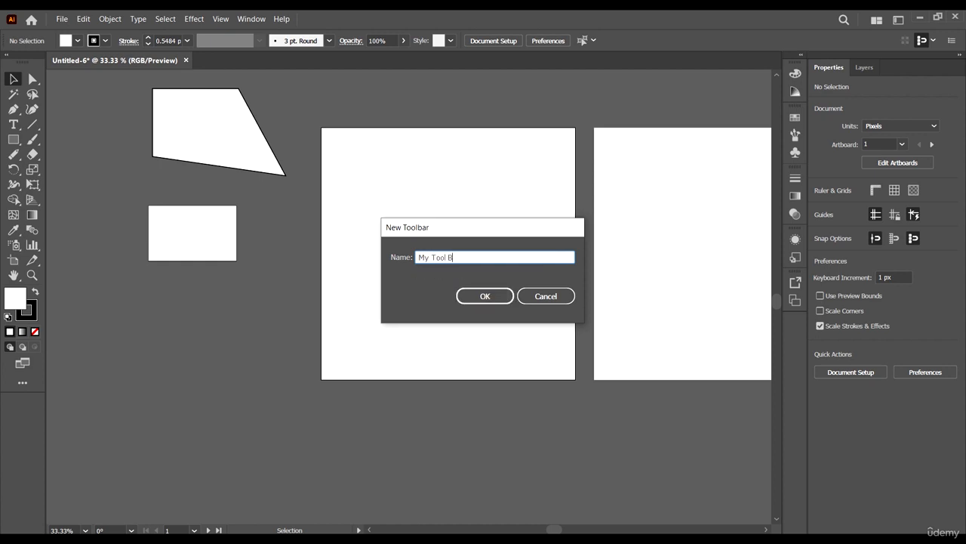
click(487, 296)
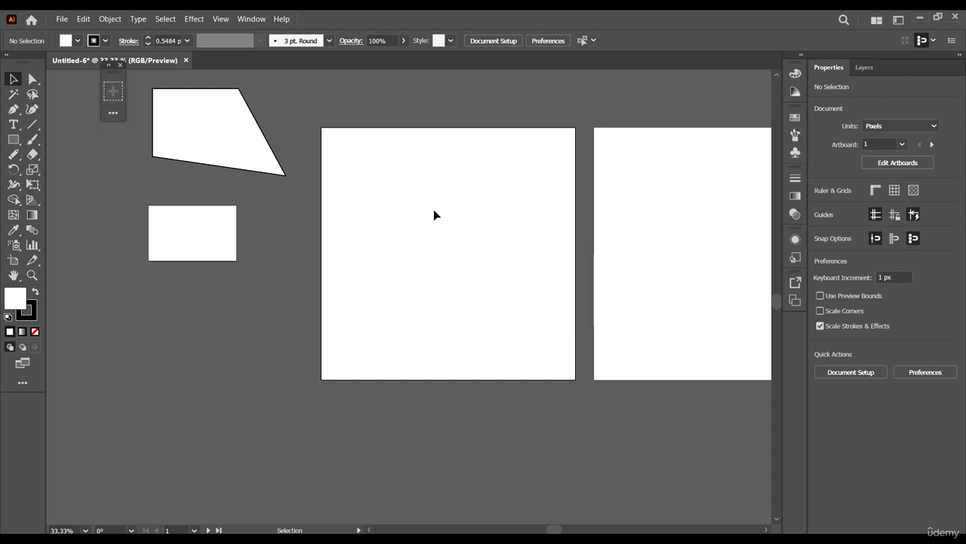
drag(115, 67, 77, 81)
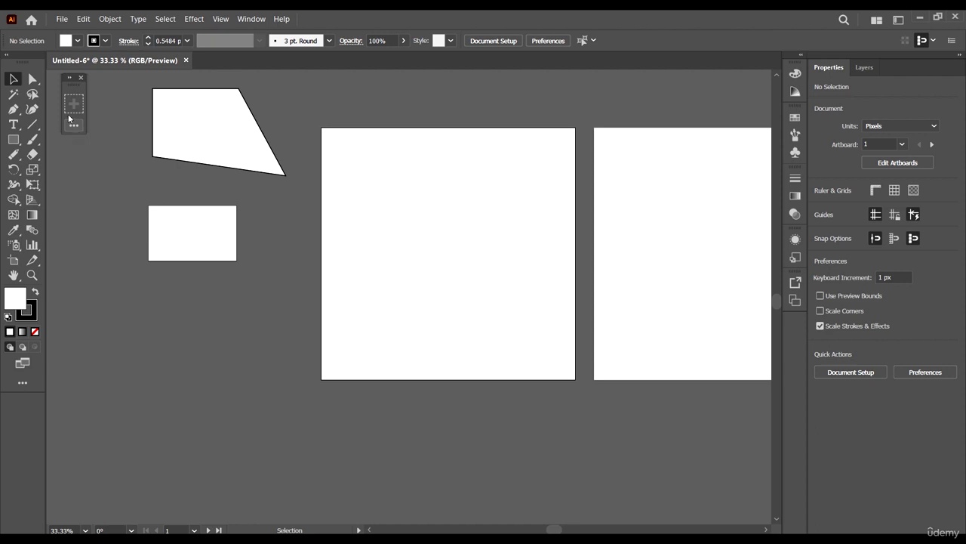
- Add the Selection and Direct Selection tools to the new toolbar and group them in a single slot
click(74, 125)
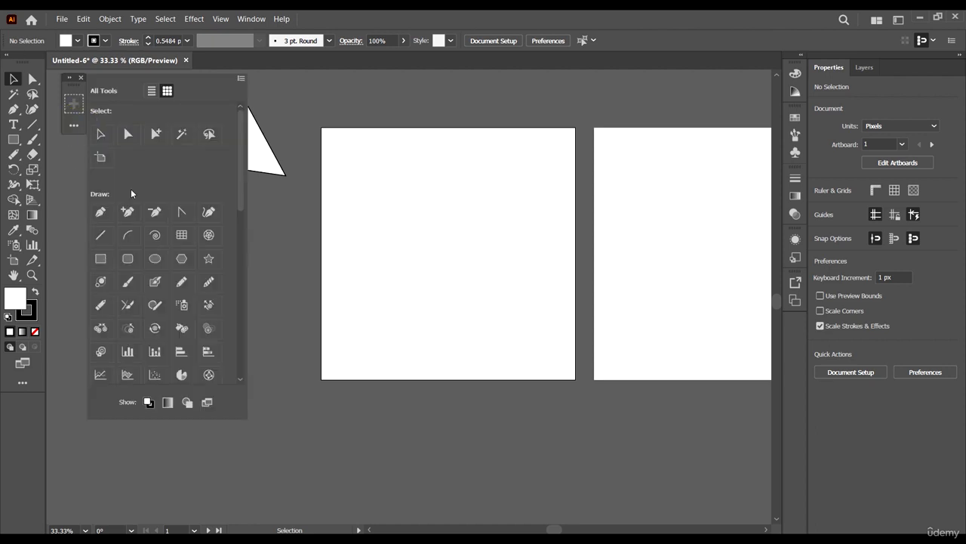
scroll(211, 249, down, 5)
scroll(188, 211, up, 5)
drag(241, 140, 250, 62)
drag(103, 137, 72, 120)
drag(130, 133, 75, 122)
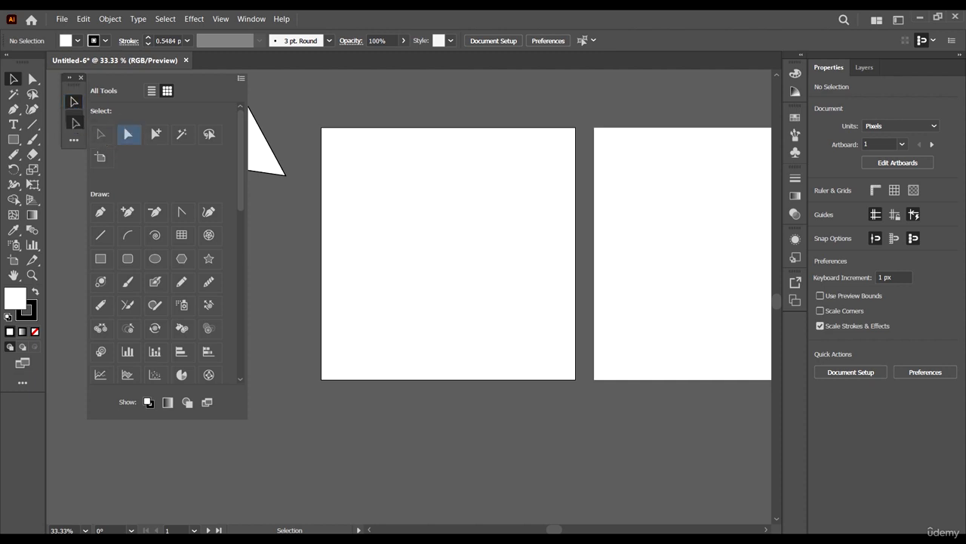
click(127, 133)
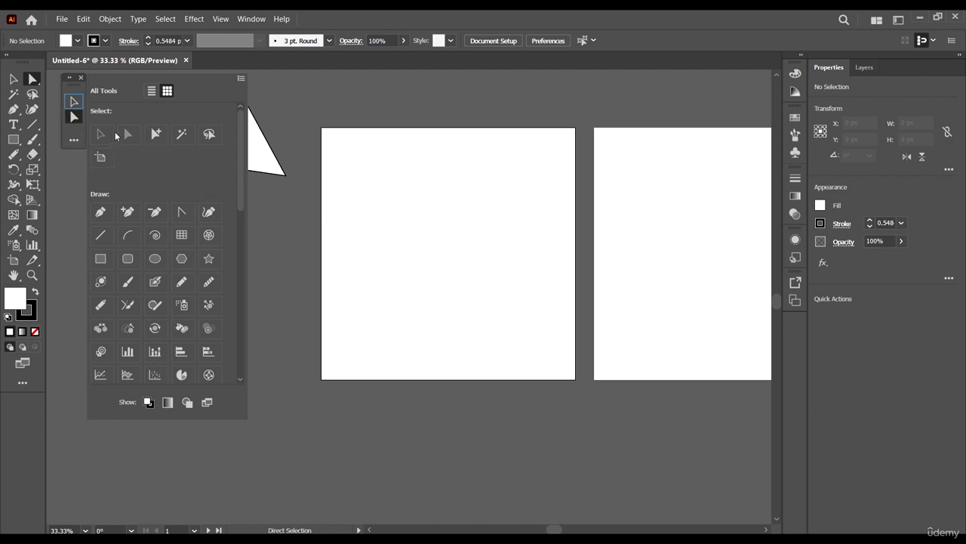
drag(73, 101, 74, 102)
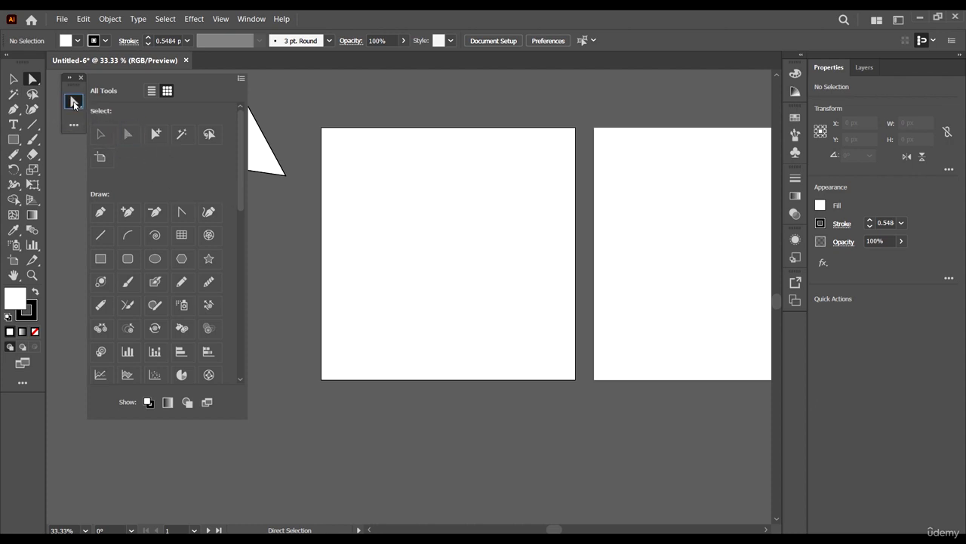
- Switch between the Selection and Direct Selection tools in the new toolbar's grouped slot, ending on Direct Selection
click(72, 104)
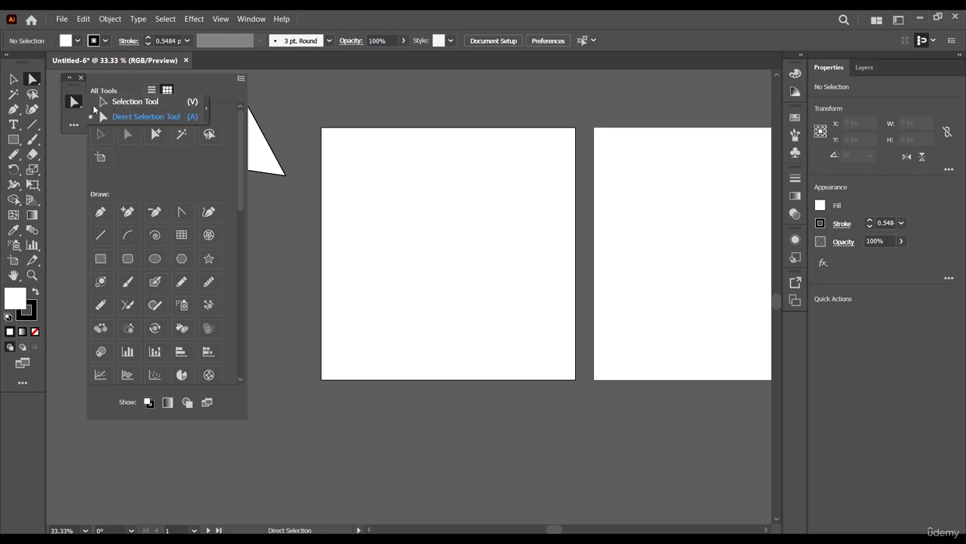
click(120, 101)
click(77, 102)
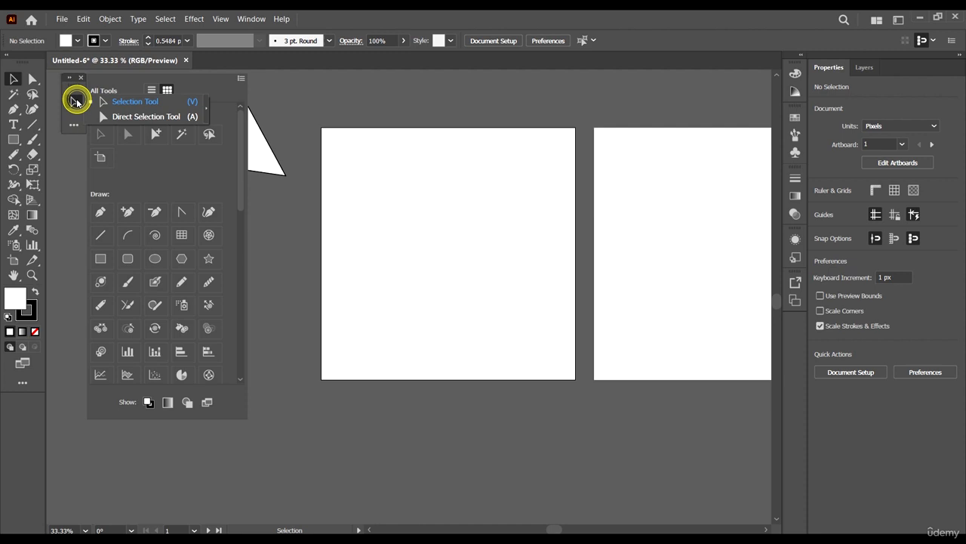
click(141, 115)
click(74, 101)
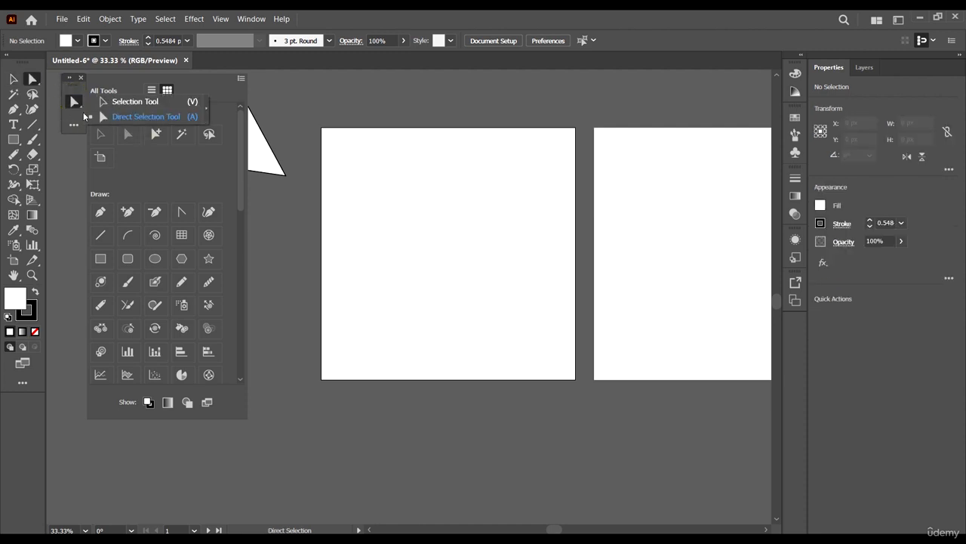
click(129, 118)
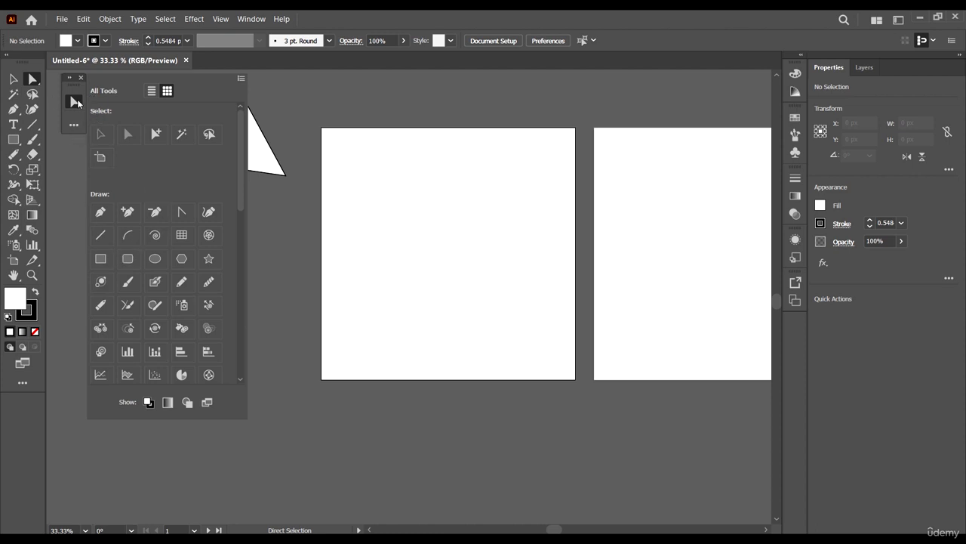
- Check the options offered for creating and managing toolbars in the new toolbar's tool list
click(241, 79)
click(241, 78)
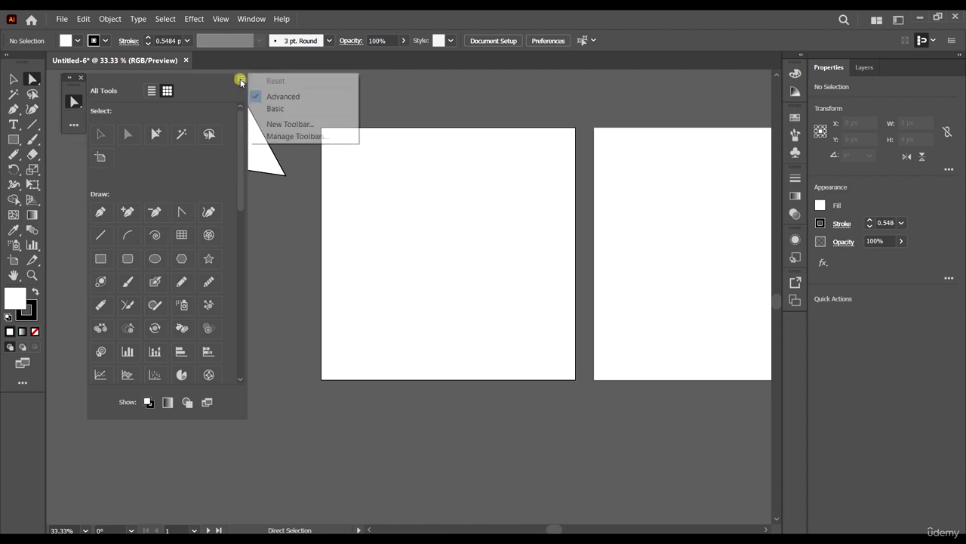
click(240, 78)
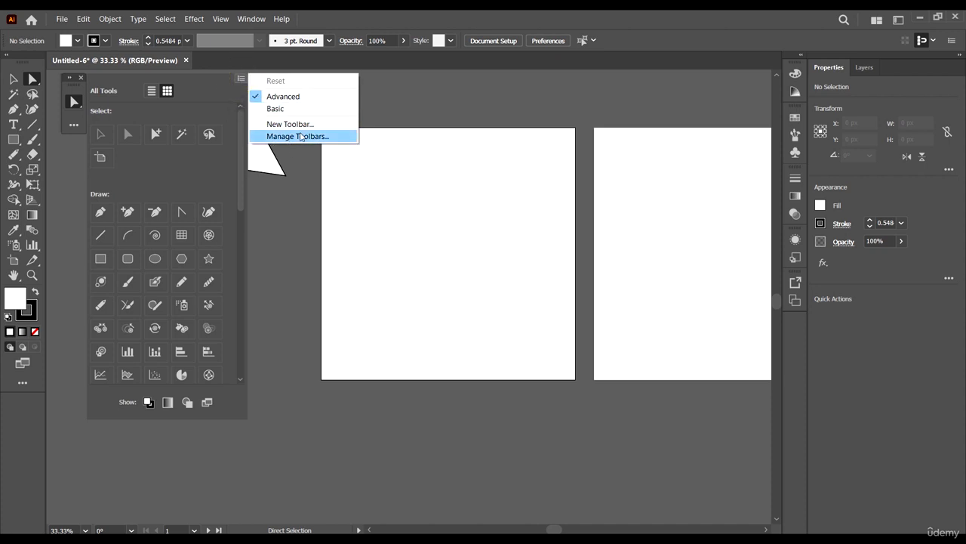
click(234, 108)
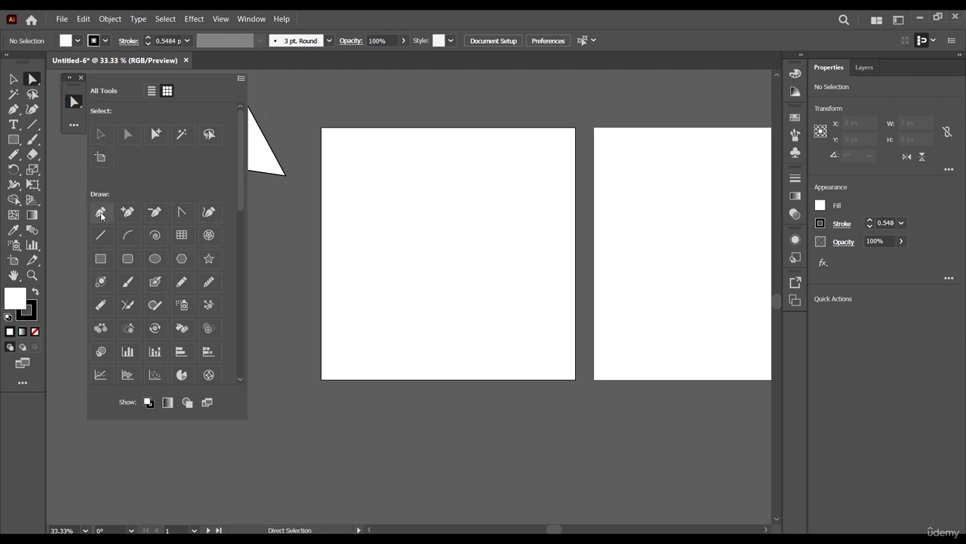
- Add the Pen, Anchor Point and Rounded Rectangle tools to the new toolbar in separate slots and close the tool list
drag(101, 214, 74, 117)
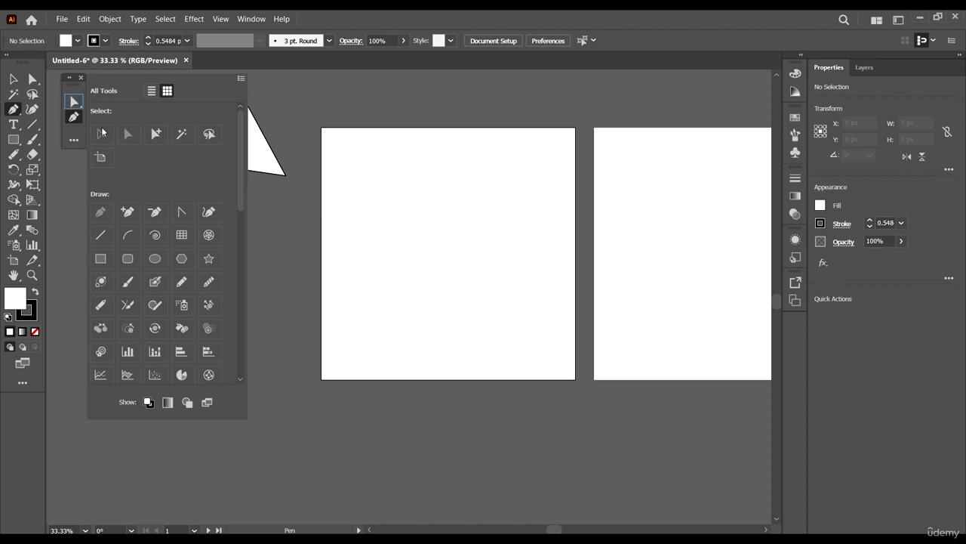
drag(128, 212, 74, 139)
drag(181, 211, 74, 132)
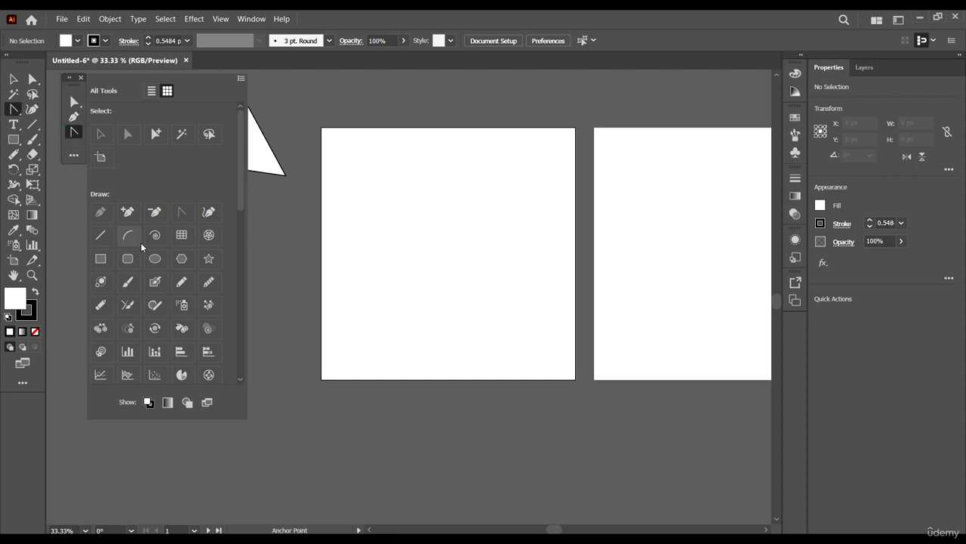
drag(128, 257, 74, 150)
click(261, 240)
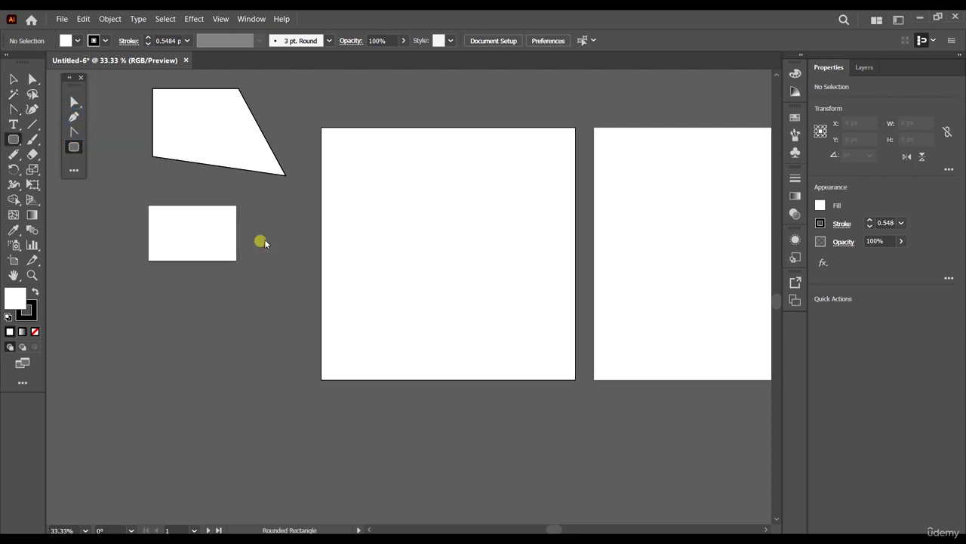
- Add the Delete Anchor Point, Curvature, Star and Artboard tools to the new toolbar below the Rounded Rectangle tool
click(74, 171)
click(74, 173)
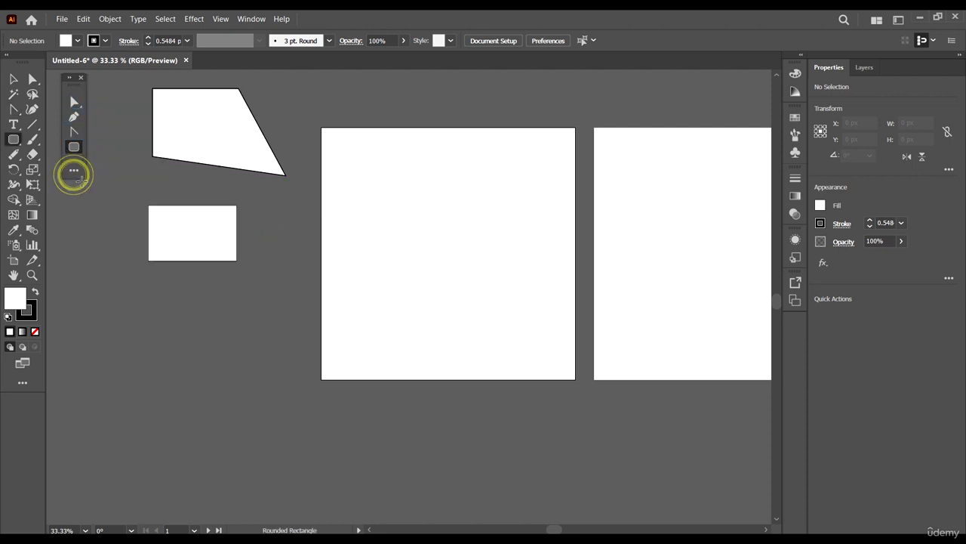
click(74, 171)
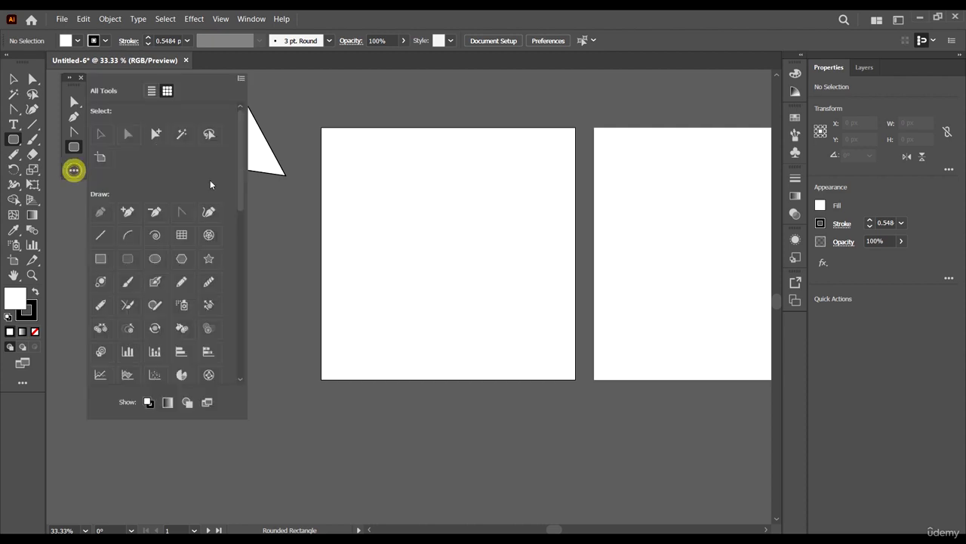
mouse_move(155, 211)
mouse_down()
mouse_move(89, 169)
mouse_move(82, 149)
mouse_move(73, 164)
mouse_up()
drag(210, 213, 74, 179)
drag(210, 261, 76, 191)
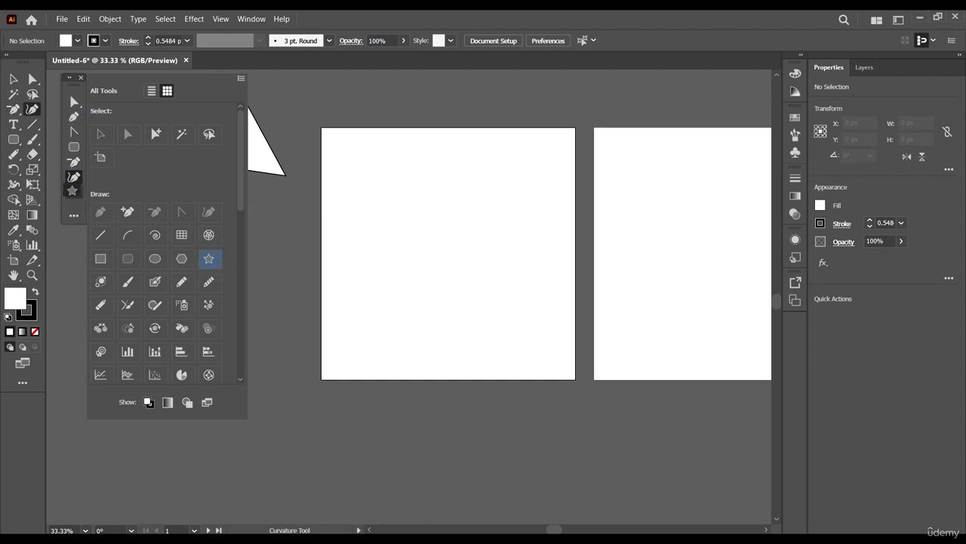
scroll(187, 314, down, 3)
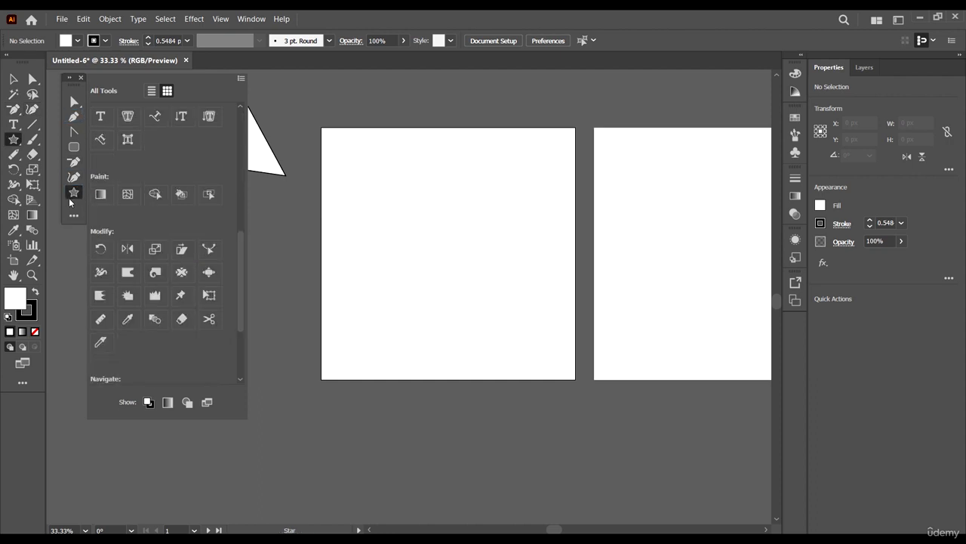
scroll(145, 213, up, 4)
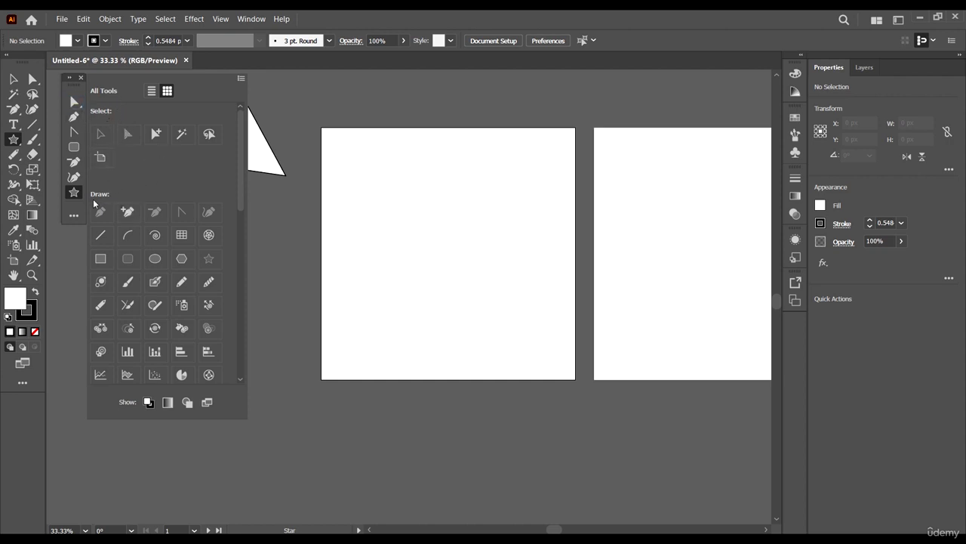
mouse_move(103, 161)
mouse_down()
mouse_move(70, 200)
mouse_move(71, 224)
mouse_move(74, 208)
mouse_up()
- Examine the remaining tools in the Draw, Type, Paint, Modify and Navigate groups and close the tool list
scroll(117, 203, down, 3)
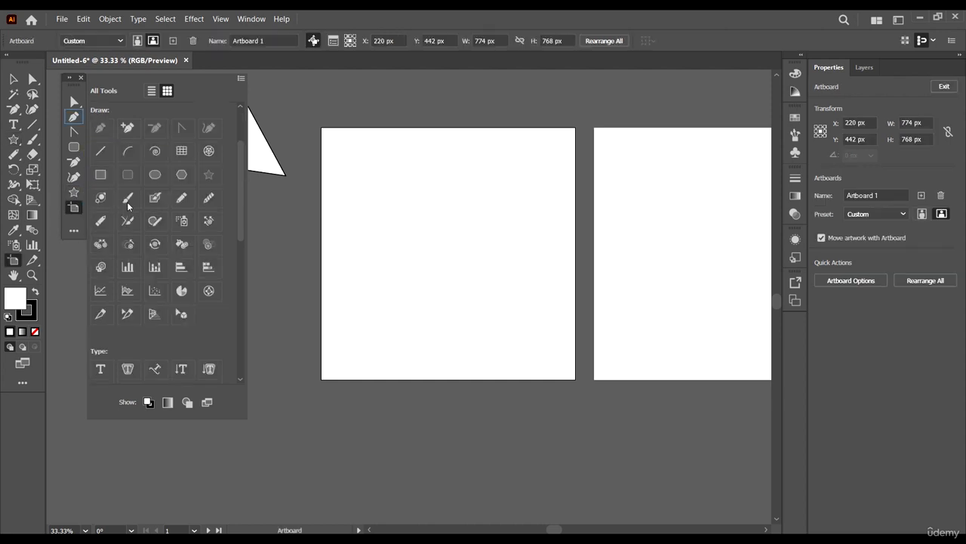
scroll(102, 278, down, 3)
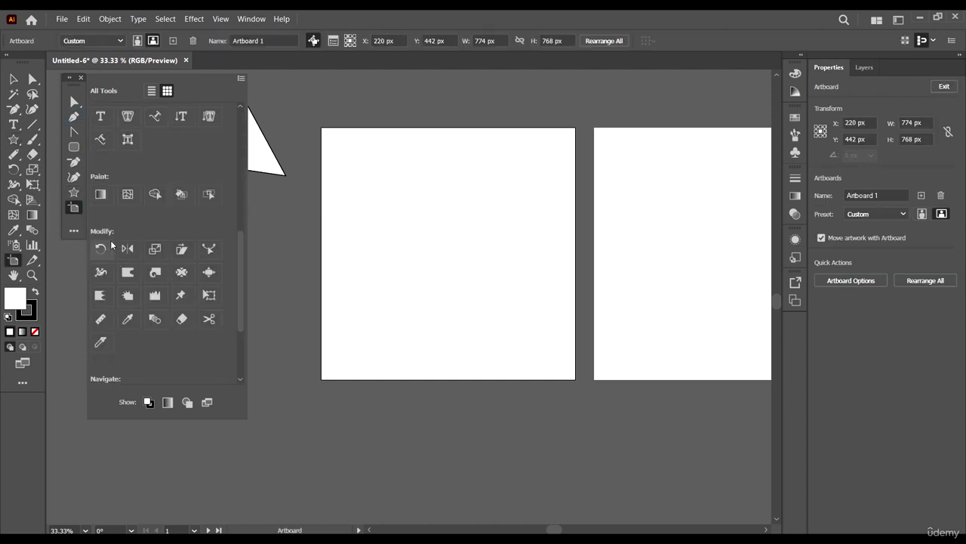
scroll(145, 302, down, 3)
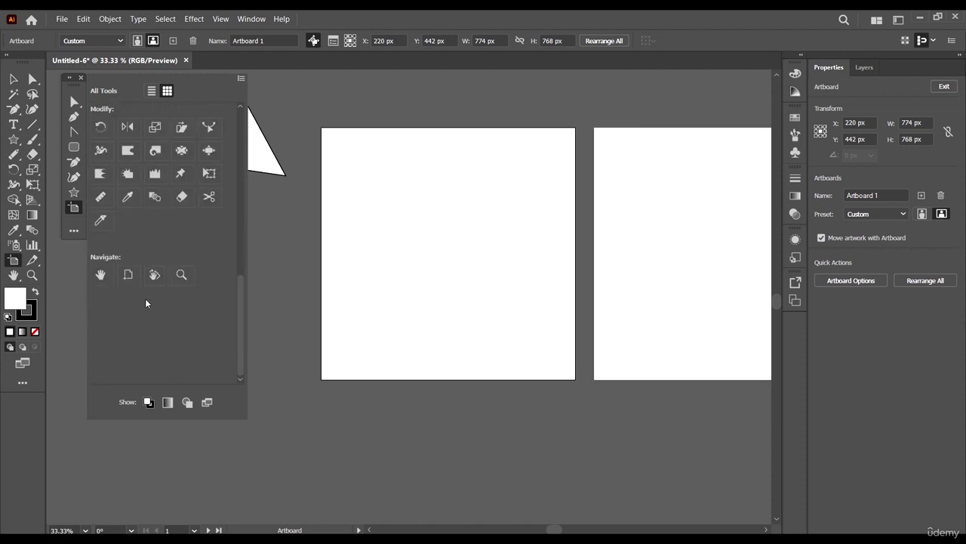
scroll(186, 284, up, 3)
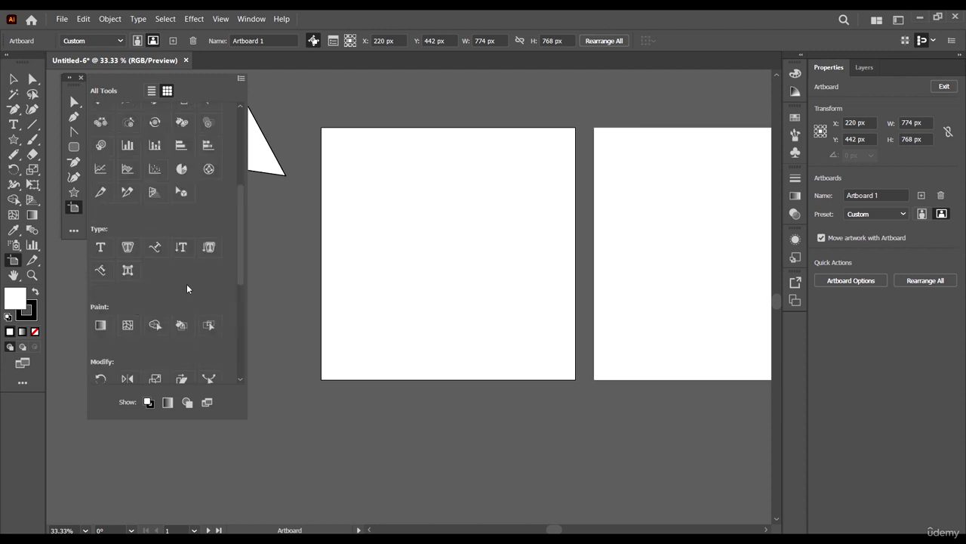
scroll(190, 264, down, 3)
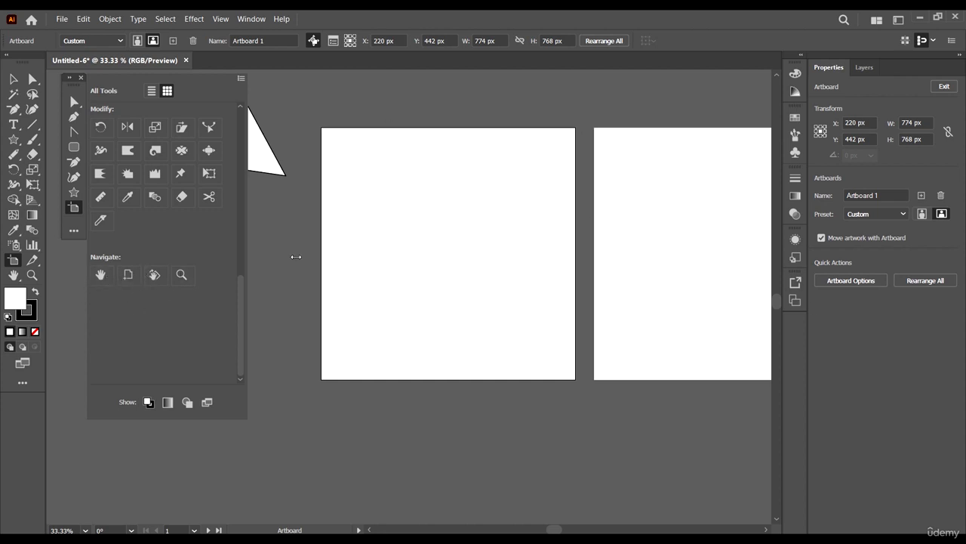
scroll(187, 247, up, 3)
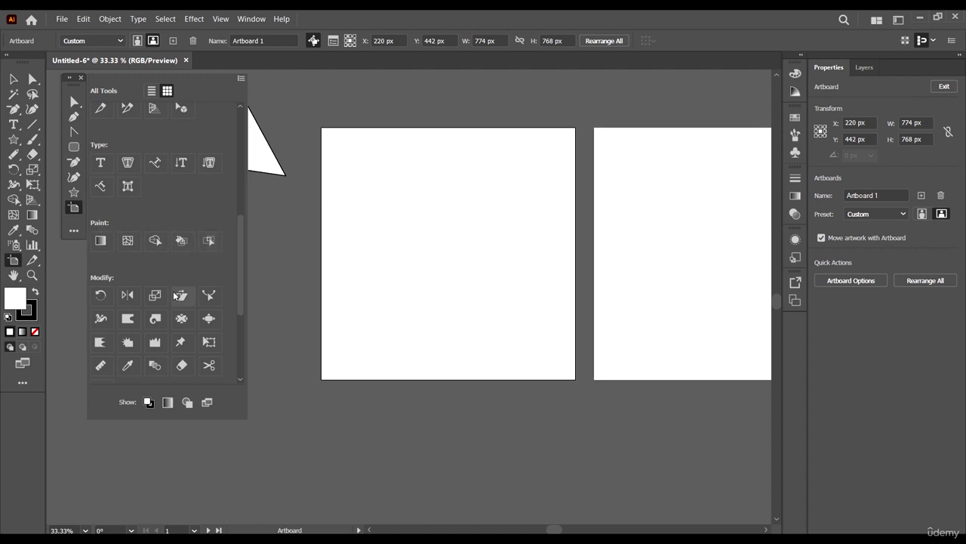
scroll(174, 296, down, 3)
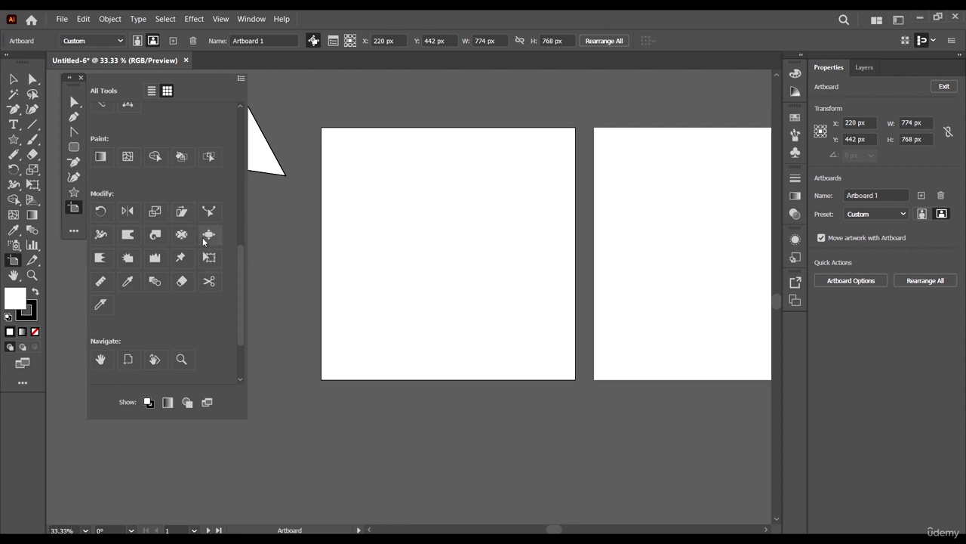
scroll(178, 182, up, 10)
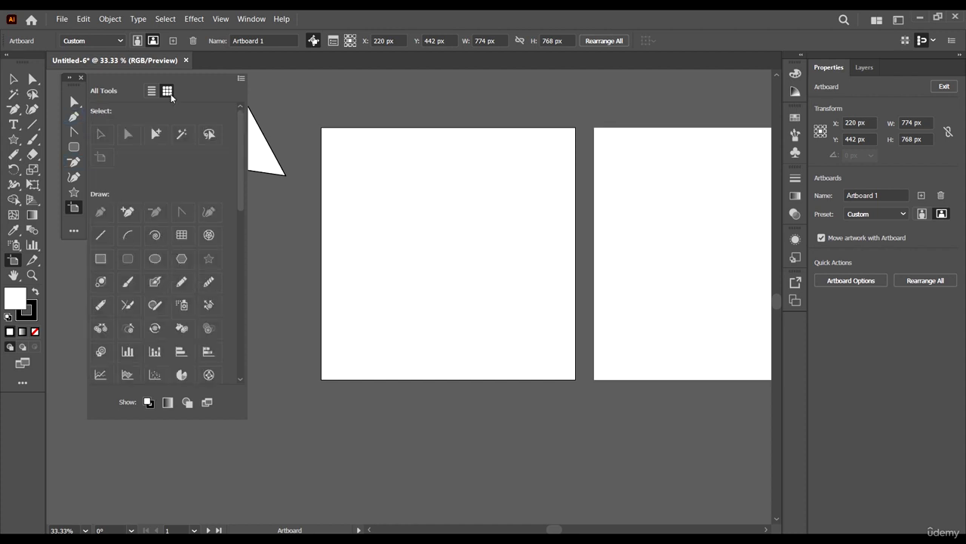
click(122, 84)
click(159, 72)
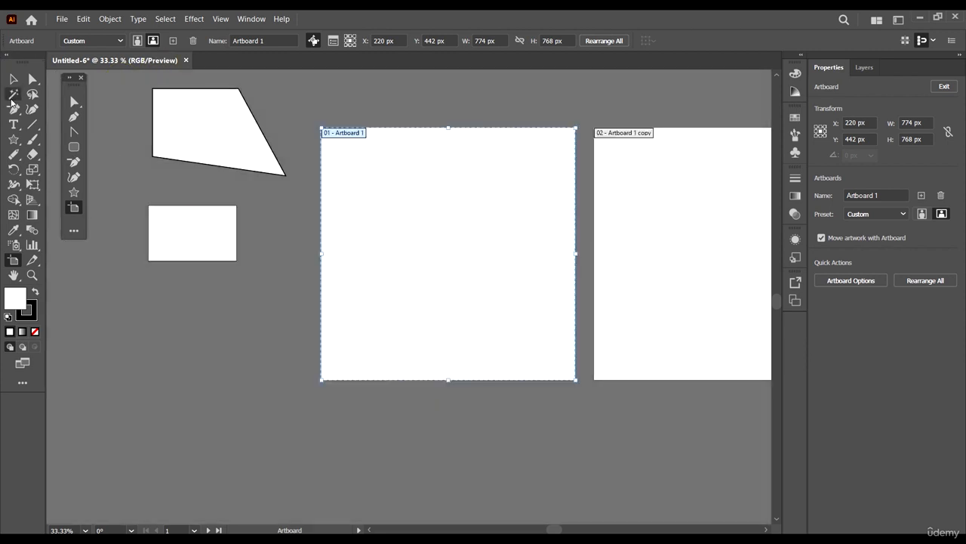
- Hide the Advanced toolbar and dock the custom My Tool Bar in its place
click(13, 79)
drag(80, 89, 108, 91)
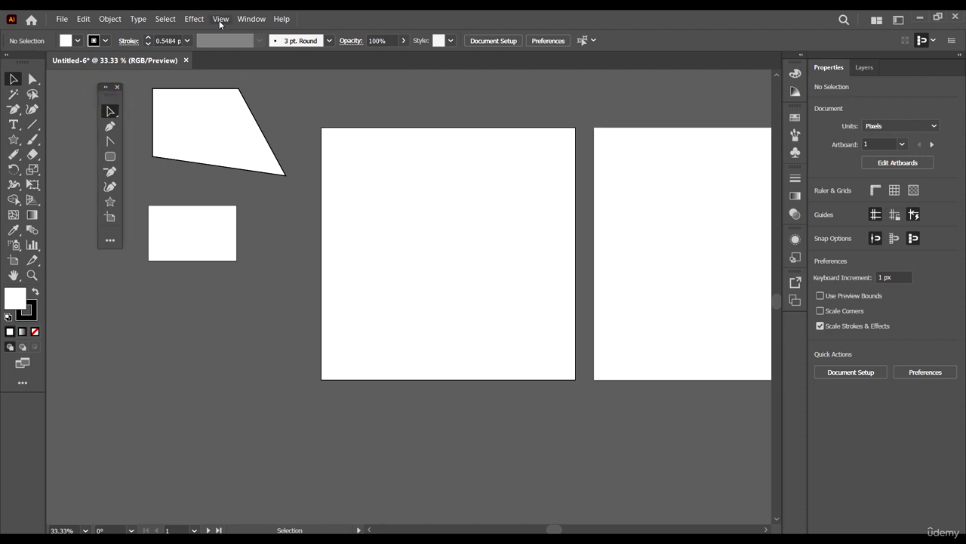
click(243, 22)
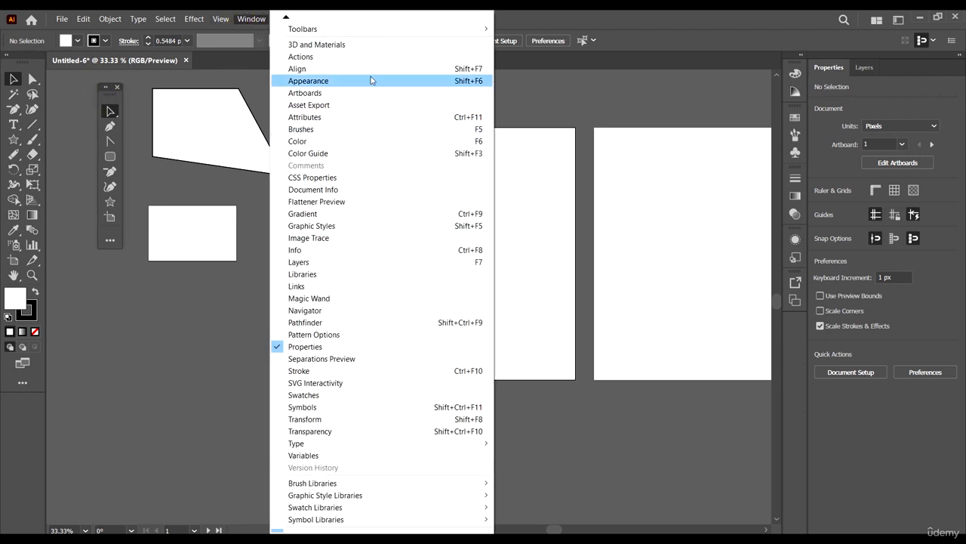
mouse_move(285, 16)
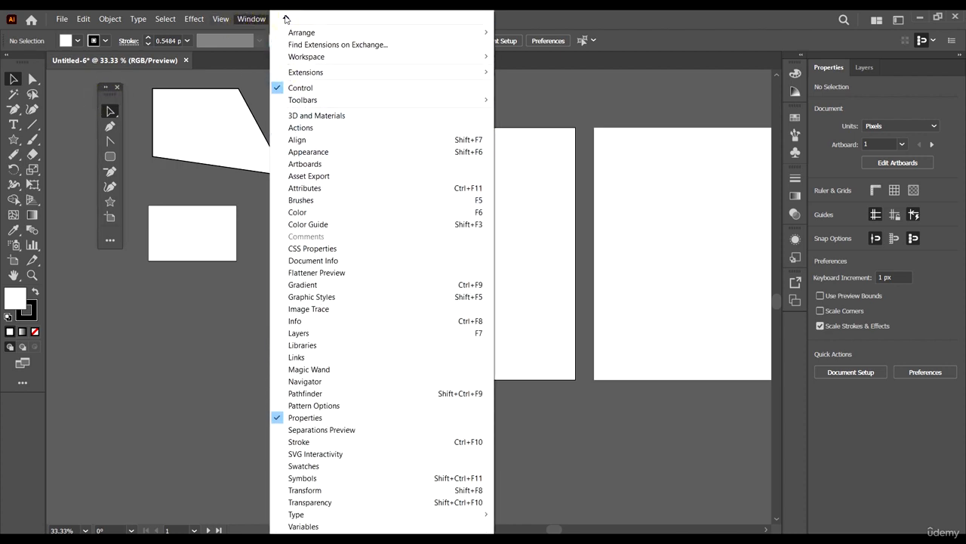
mouse_move(319, 115)
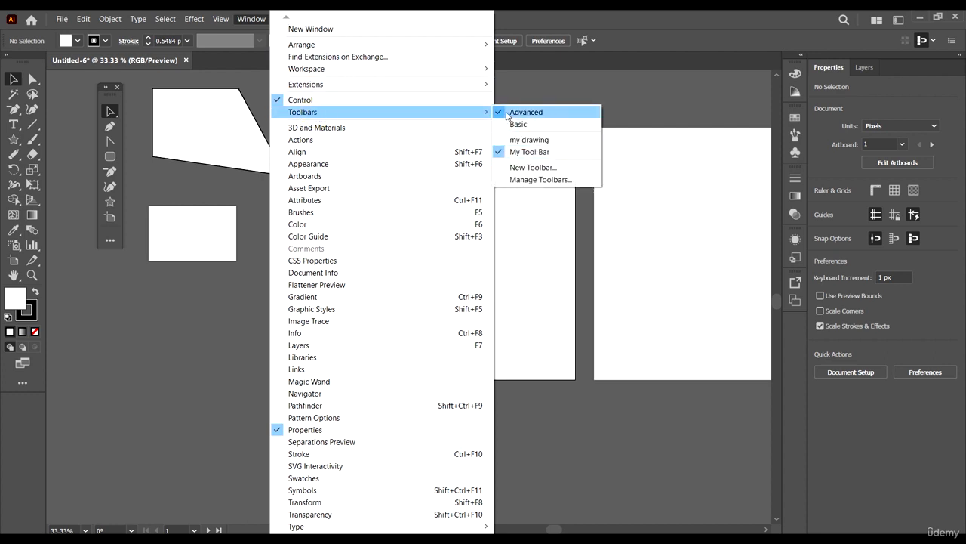
click(521, 112)
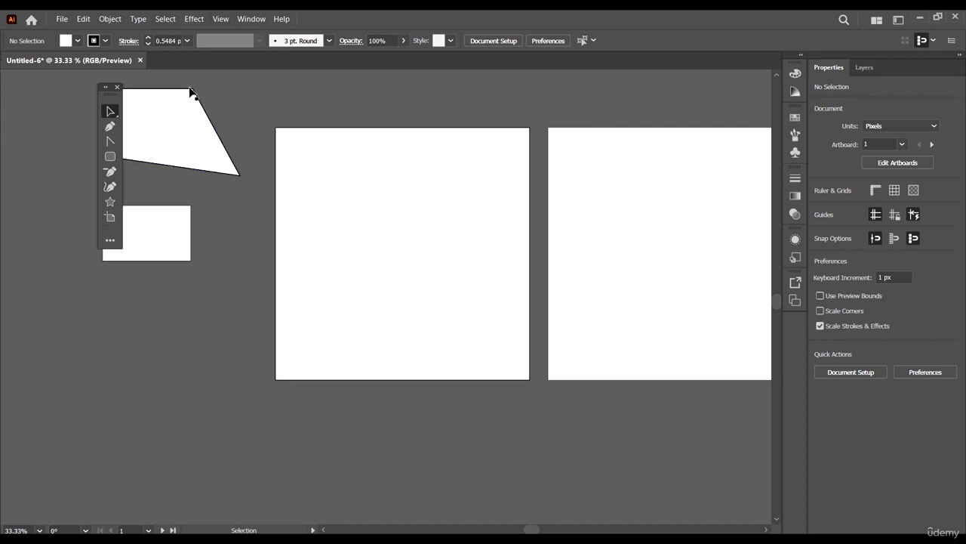
drag(110, 91, 7, 112)
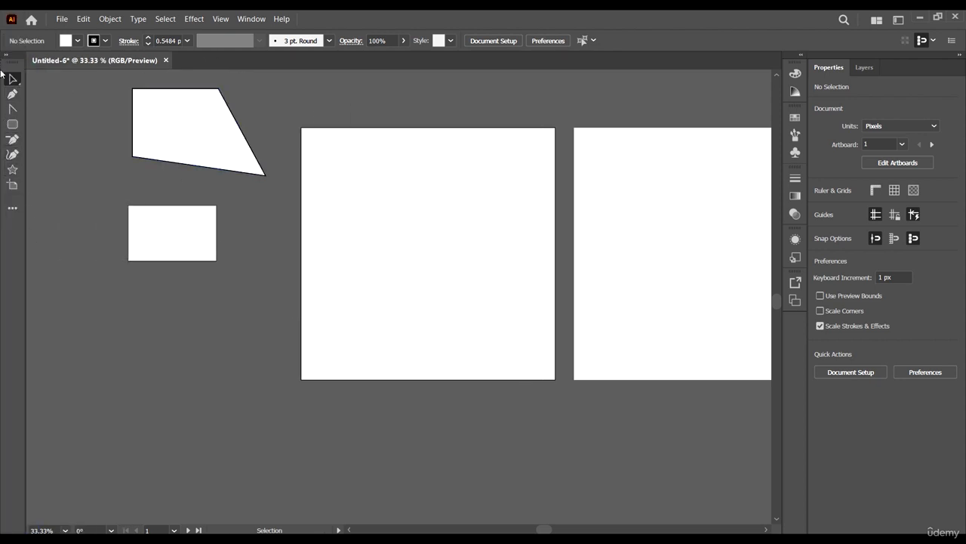
- Move the four-sided shape onto the upper-left part of the first artboard and deselect it
drag(175, 161, 339, 219)
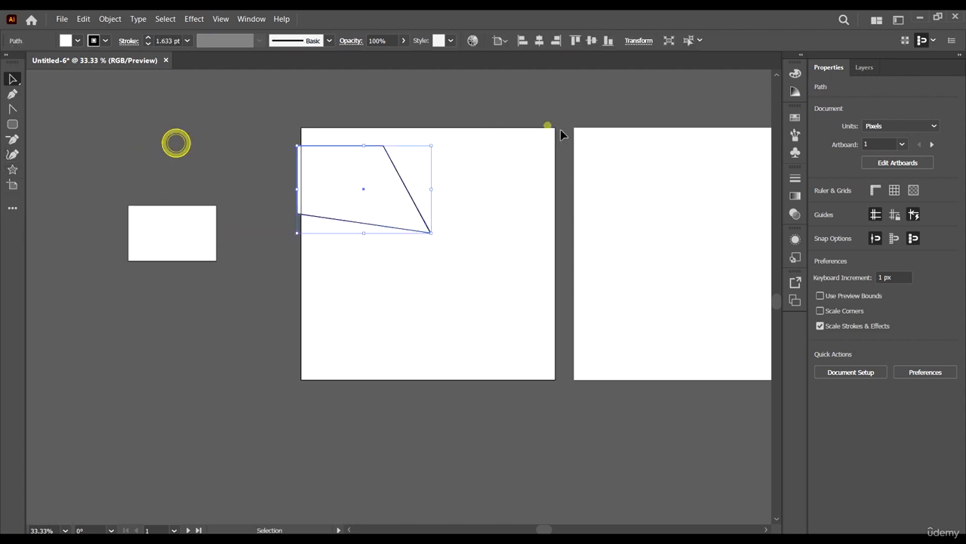
click(561, 133)
click(6, 108)
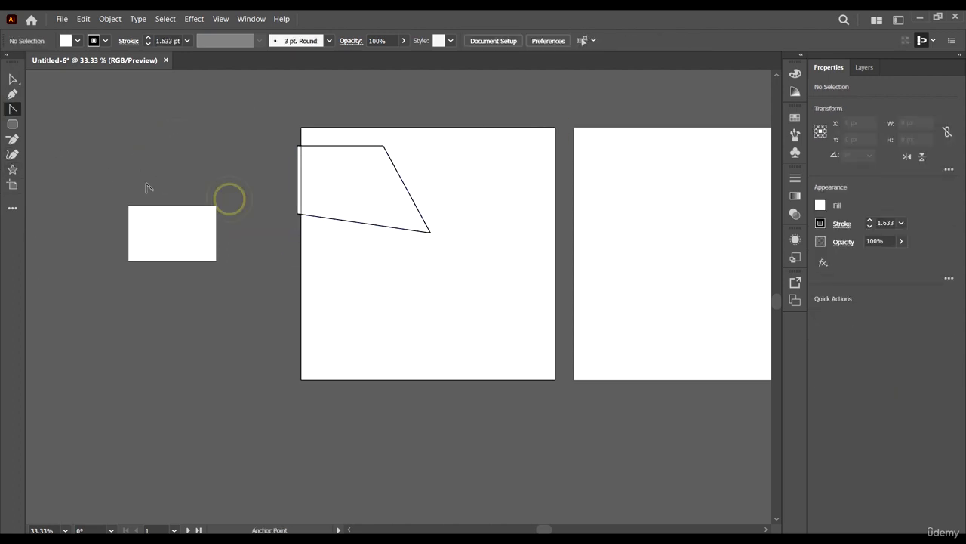
- Draw a closed freeform shape with the Pen tool, mixing curved and straight segments and overlapping the first artboard
click(12, 93)
click(66, 128)
drag(144, 117, 191, 205)
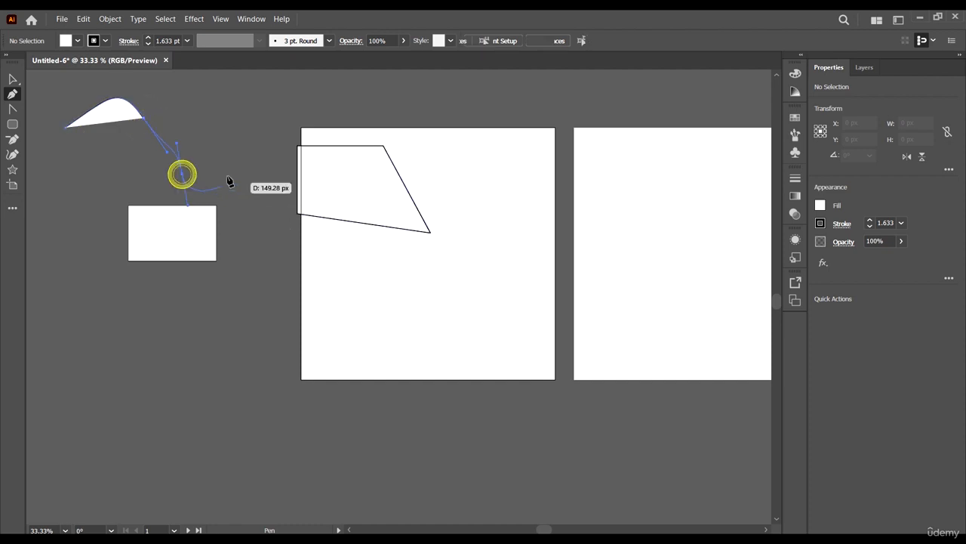
click(236, 143)
drag(238, 109, 283, 102)
click(308, 106)
click(421, 135)
click(504, 206)
click(411, 299)
click(212, 327)
click(66, 127)
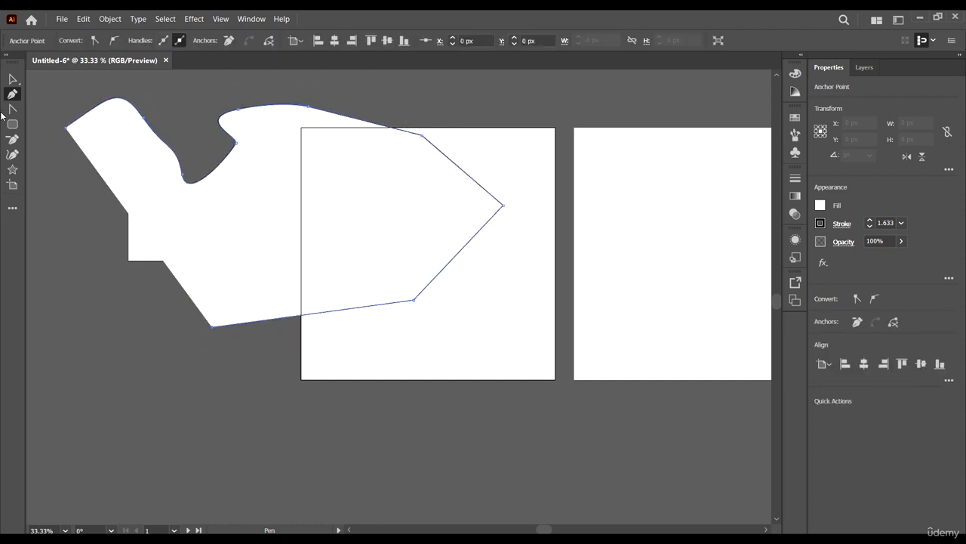
- Move the freeform shape down over the lower part of the artboards and deselect it
click(12, 78)
drag(367, 220, 482, 399)
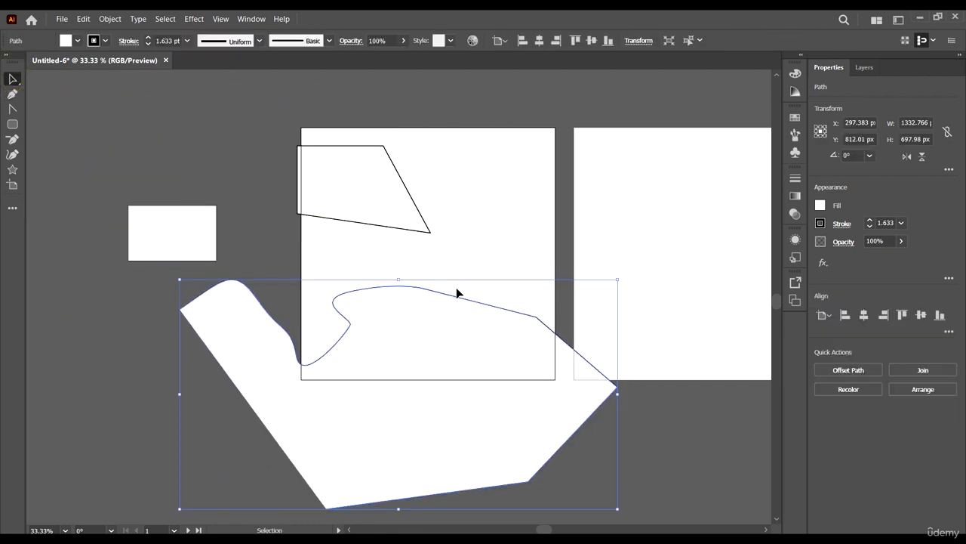
scroll(480, 281, down, 3)
click(302, 257)
scroll(597, 274, up, 3)
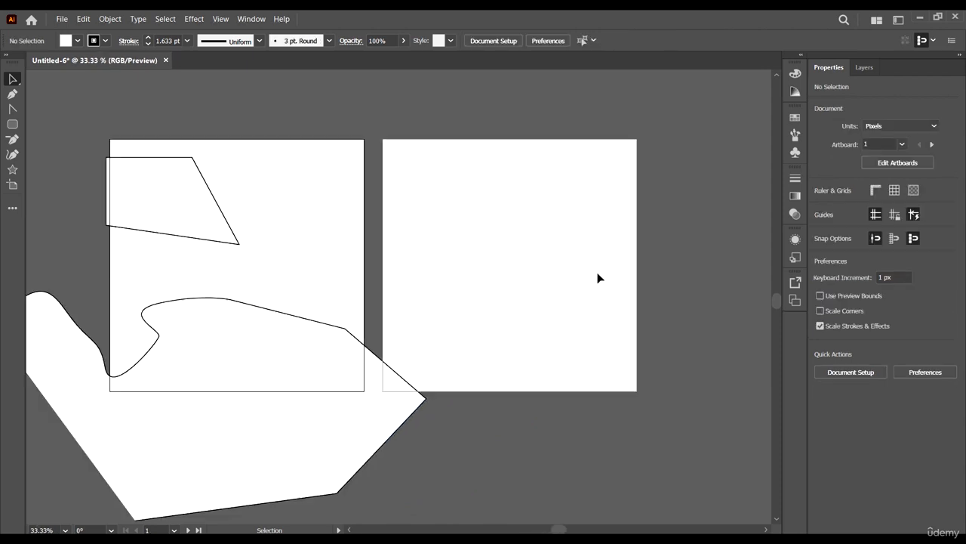
- Draw a large star about 1622 by 1634 px over the second artboard
click(12, 184)
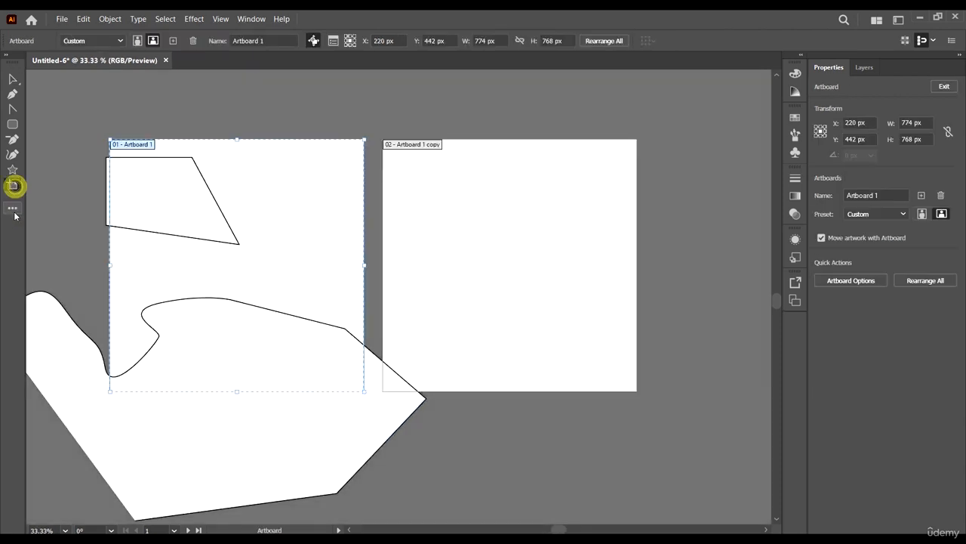
click(12, 169)
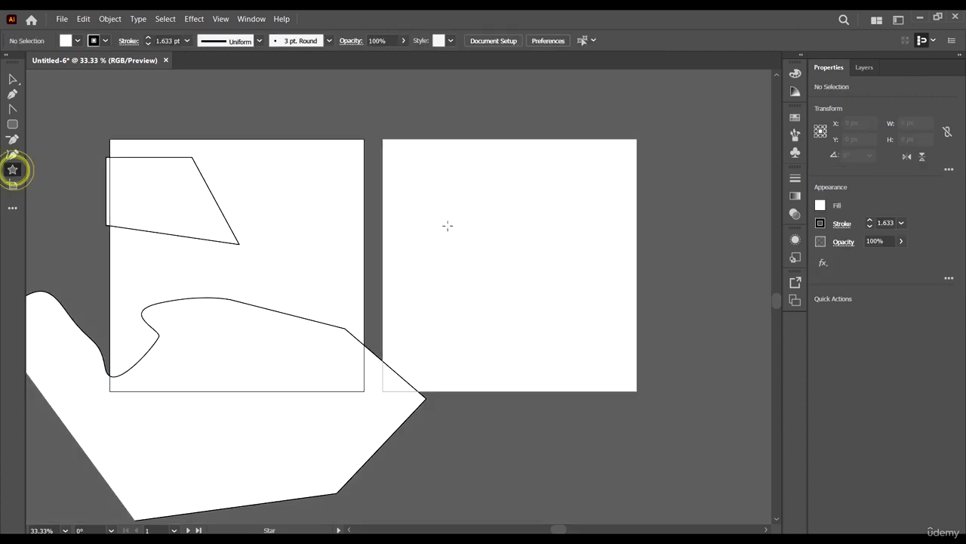
drag(447, 225, 478, 186)
- Draw a rounded rectangle about 164 by 196 px at the first artboard's upper-left corner and delete an anchor point at its upper-right corner
click(13, 127)
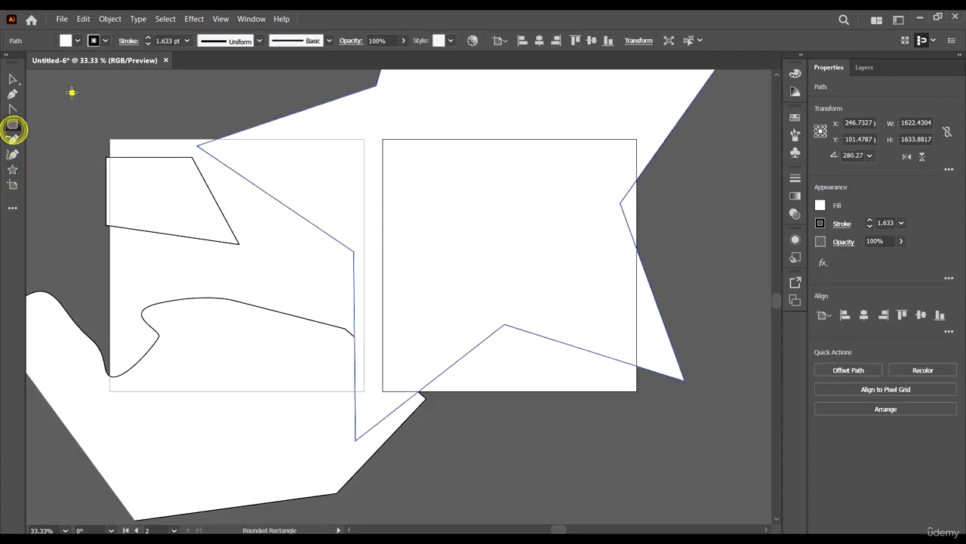
drag(72, 92, 124, 156)
click(13, 139)
click(123, 97)
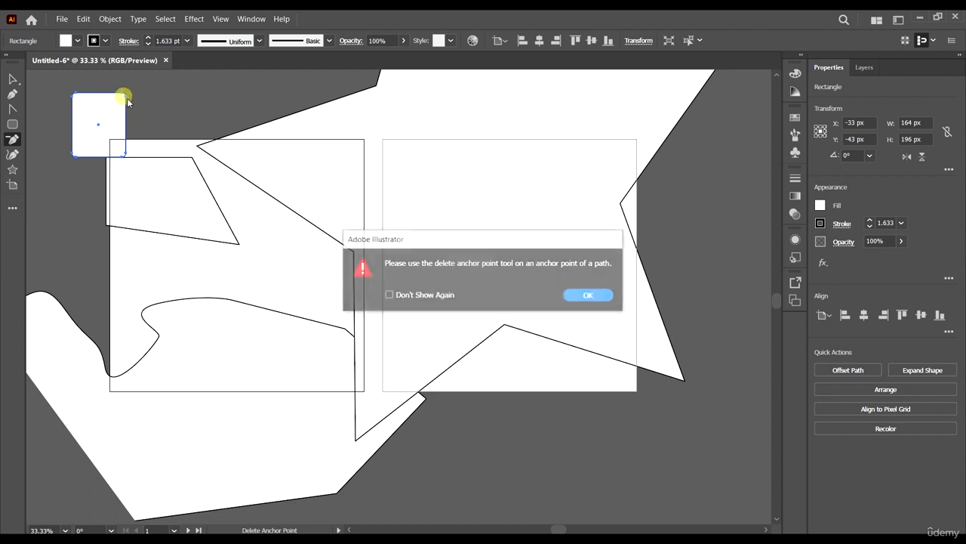
click(589, 295)
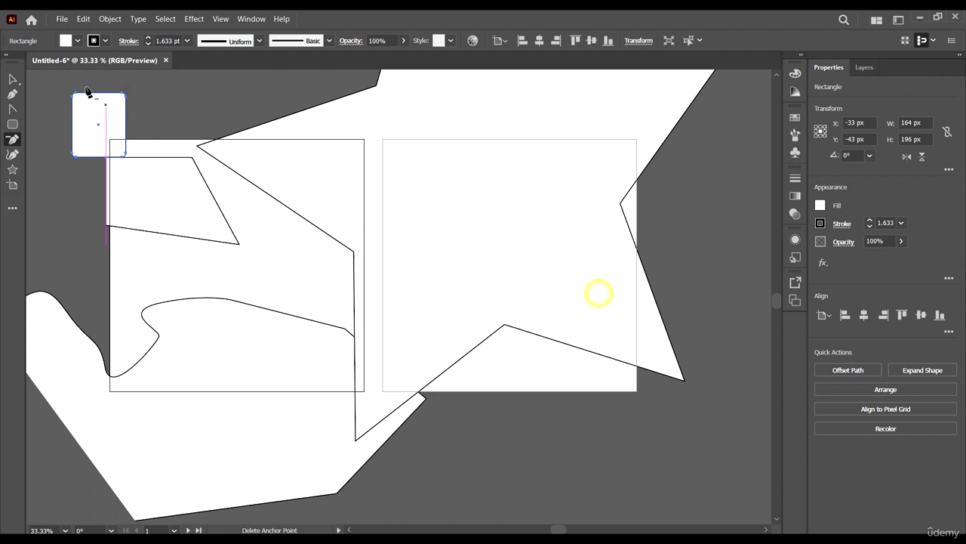
click(125, 94)
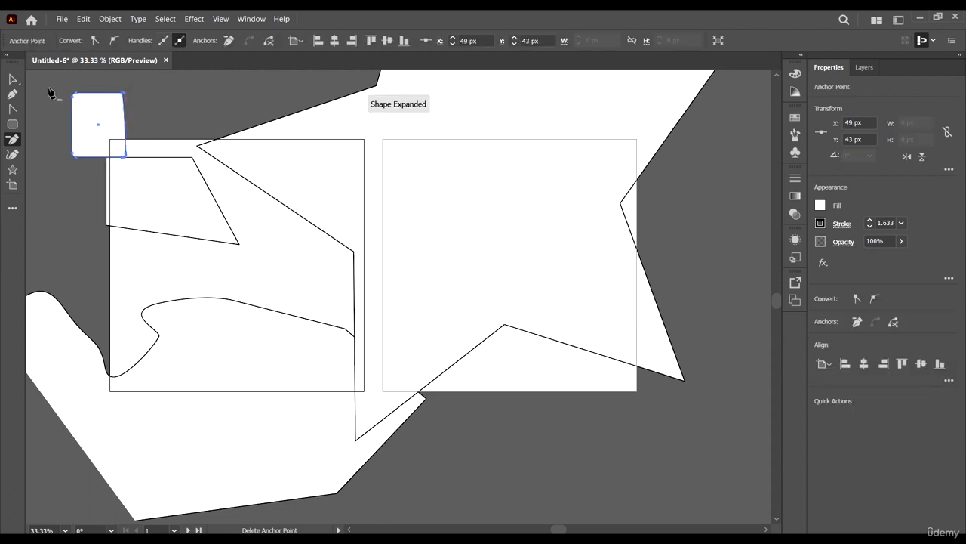
click(12, 78)
click(139, 94)
- Undock and close the custom toolbar, and show the Advanced toolbar again
scroll(122, 172, down, 2)
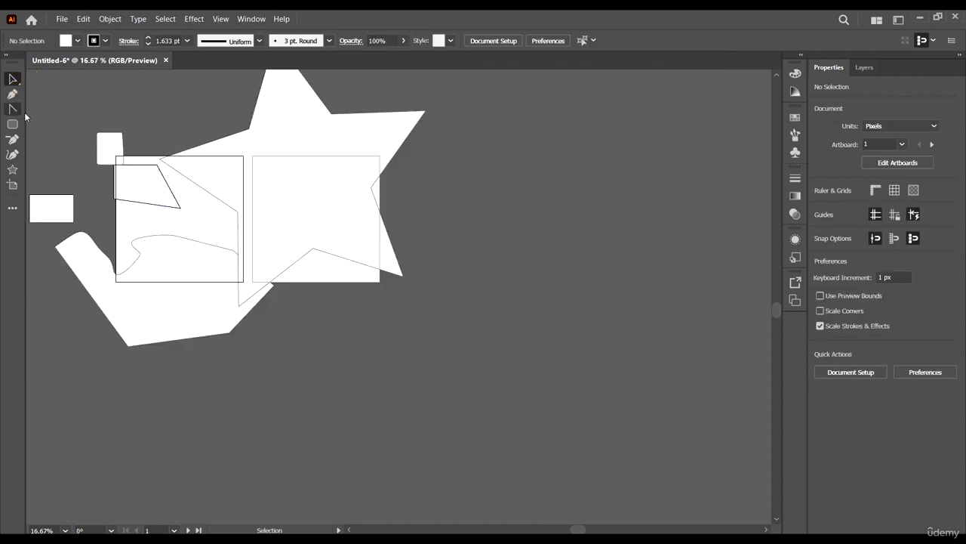
drag(7, 67, 557, 162)
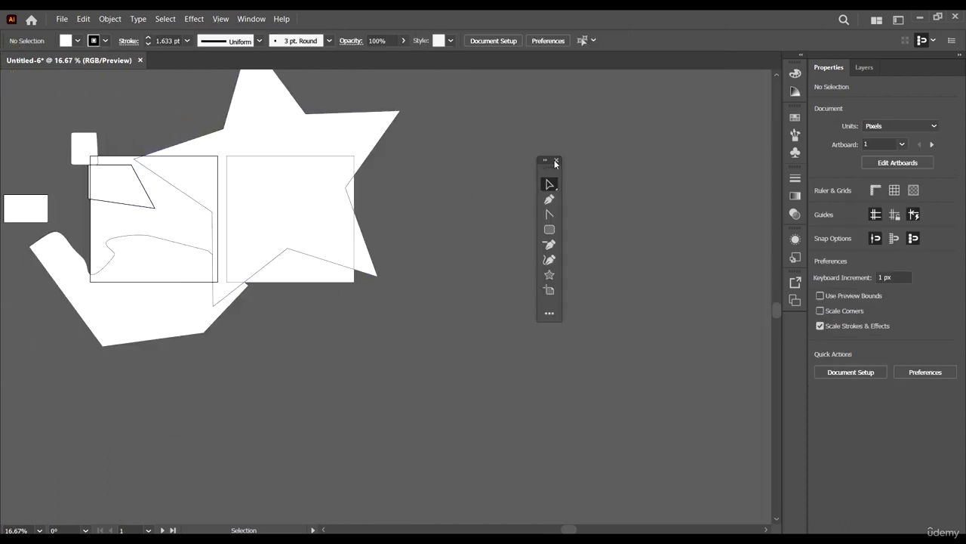
click(252, 18)
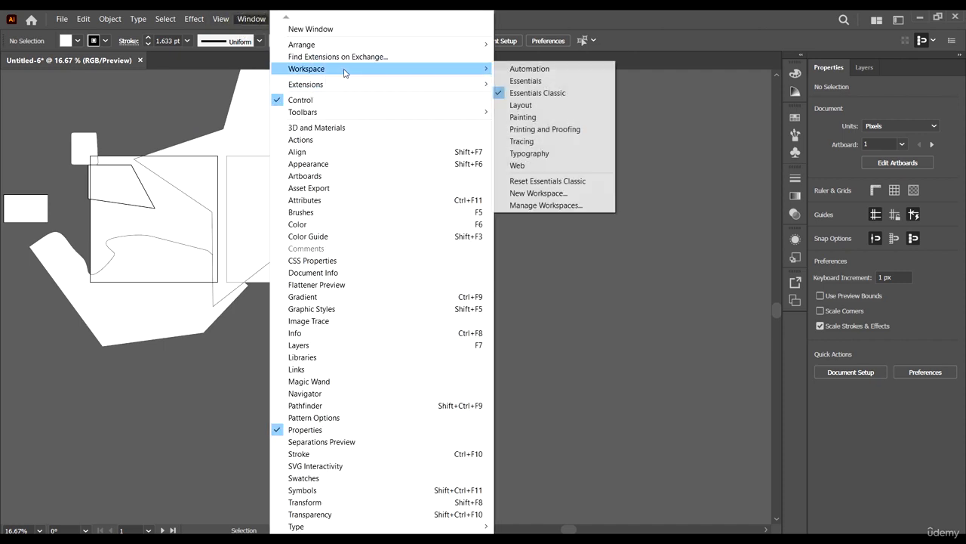
mouse_move(351, 118)
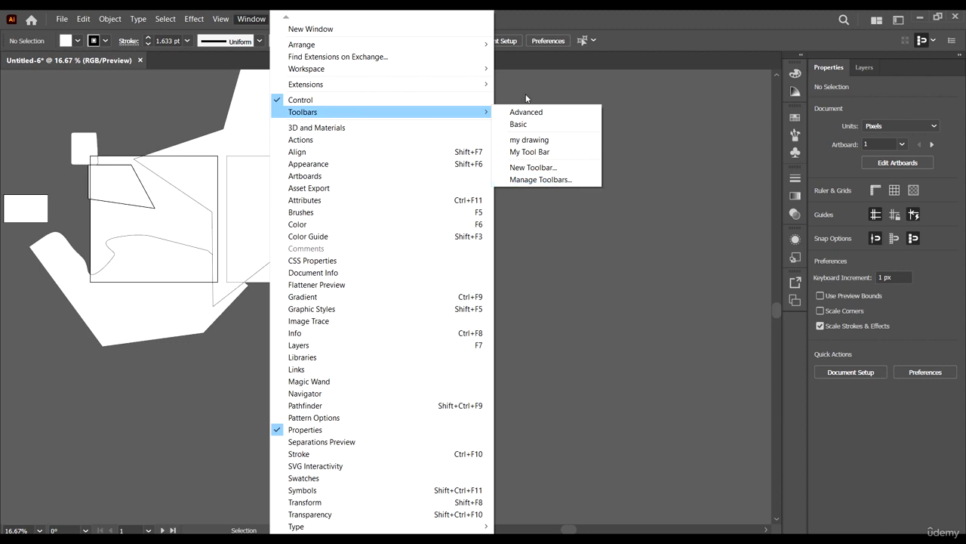
click(528, 113)
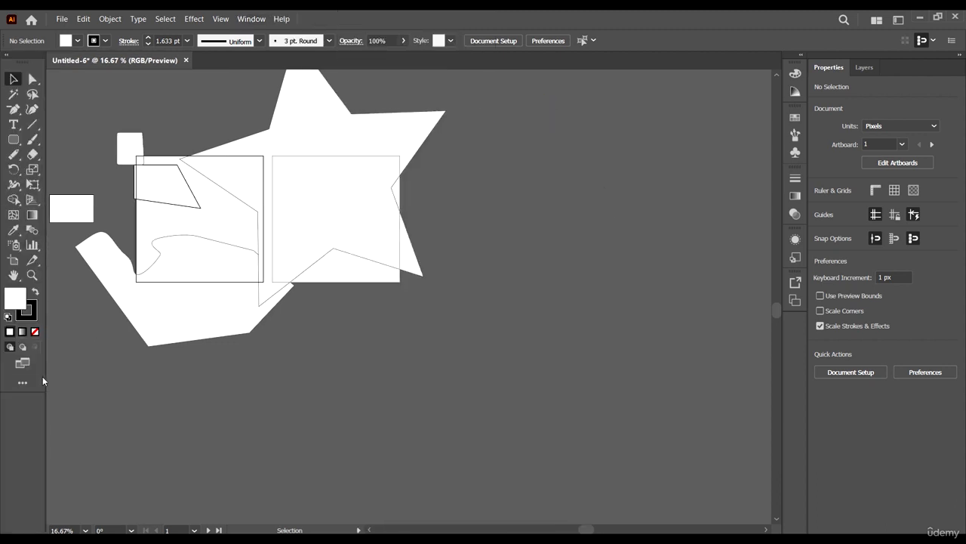
- Open the toolbar management dialog and delete the custom toolbars my drawing and My Tool Bar
click(24, 386)
click(199, 57)
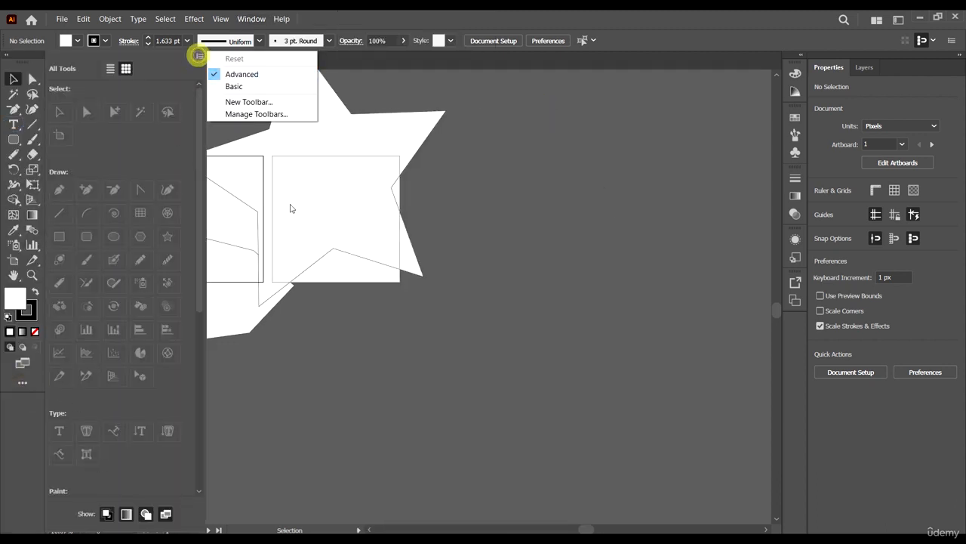
click(261, 115)
drag(498, 190, 661, 167)
click(579, 193)
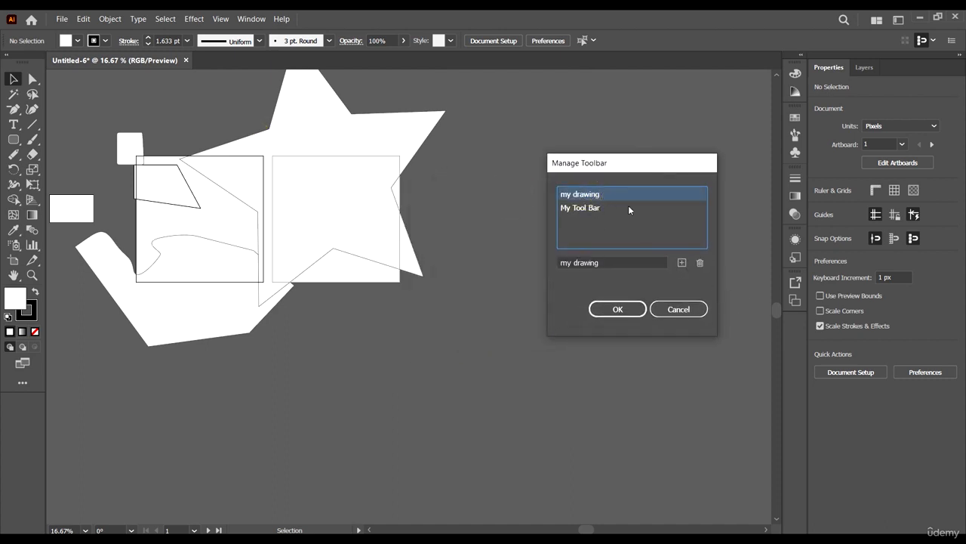
click(701, 263)
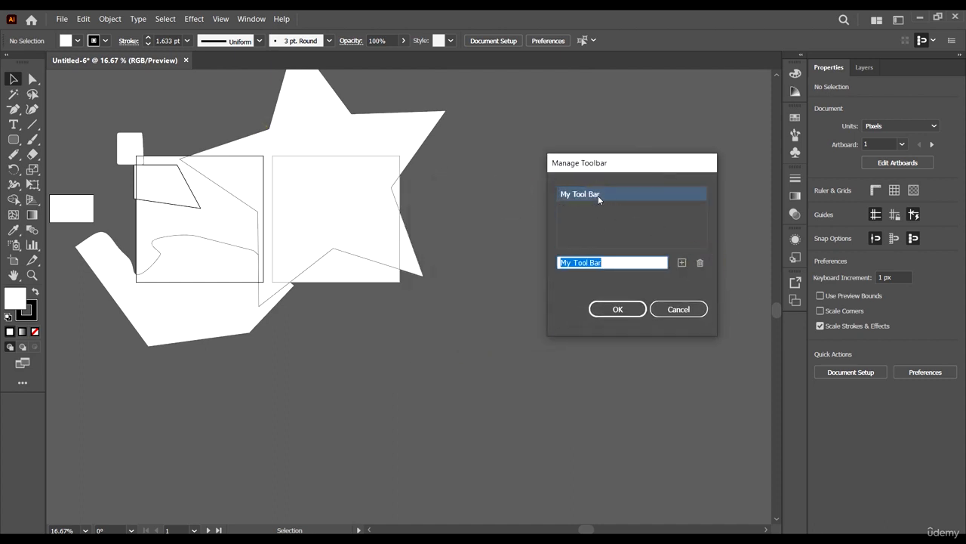
click(647, 226)
click(614, 194)
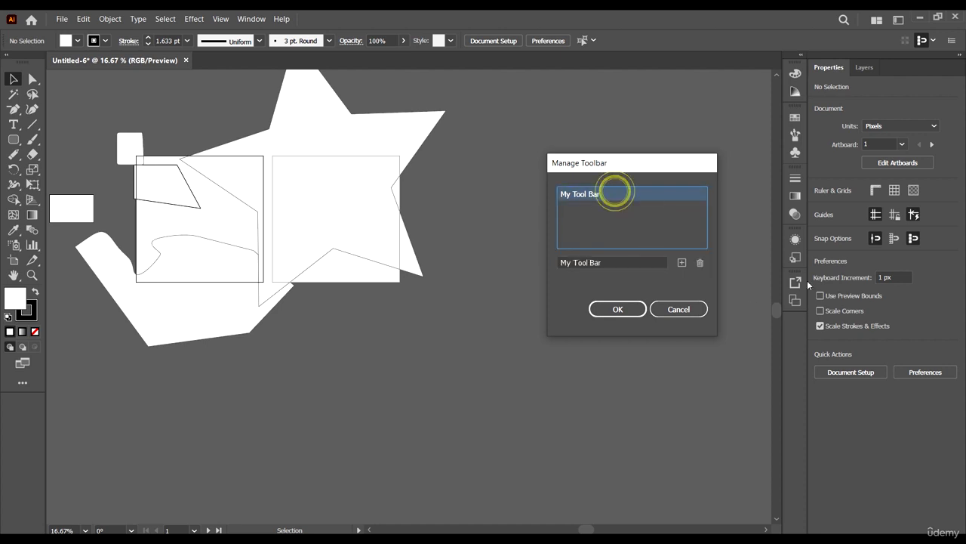
click(699, 263)
- Add several untitled toolbars to the list of custom toolbars and delete all of them
click(682, 263)
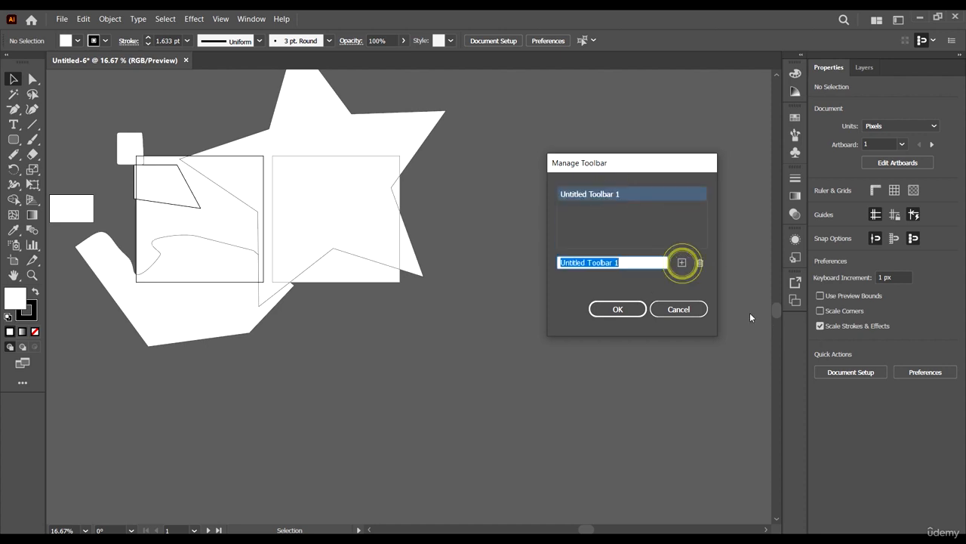
click(682, 262)
click(682, 263)
click(683, 266)
click(683, 266)
click(683, 267)
click(698, 264)
click(698, 264)
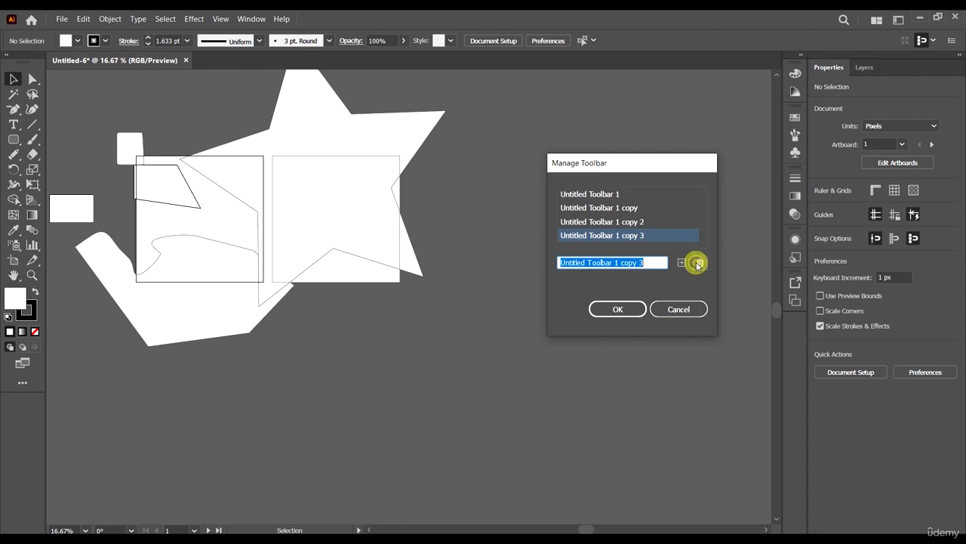
click(698, 265)
click(698, 265)
click(698, 265)
click(699, 265)
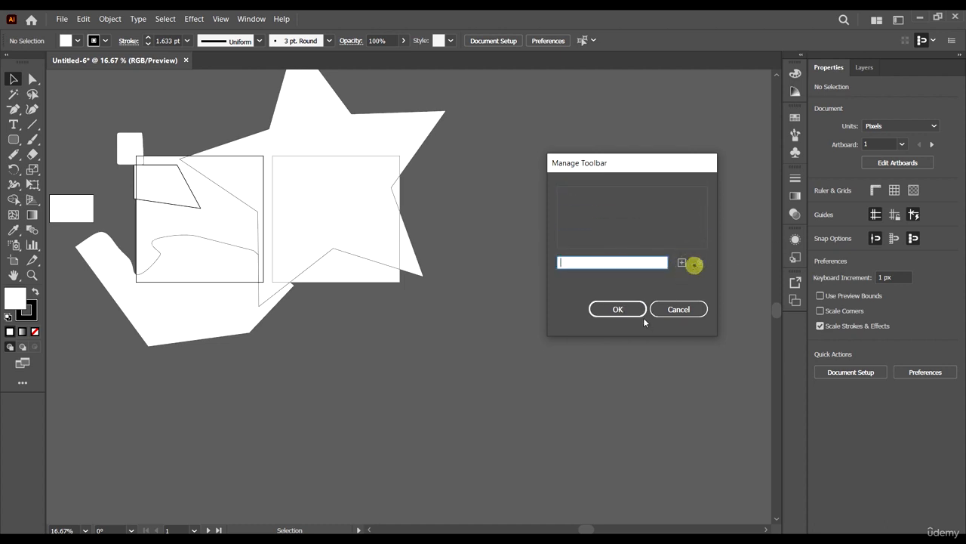
- Confirm the changes to the custom toolbar list
drag(625, 163, 593, 157)
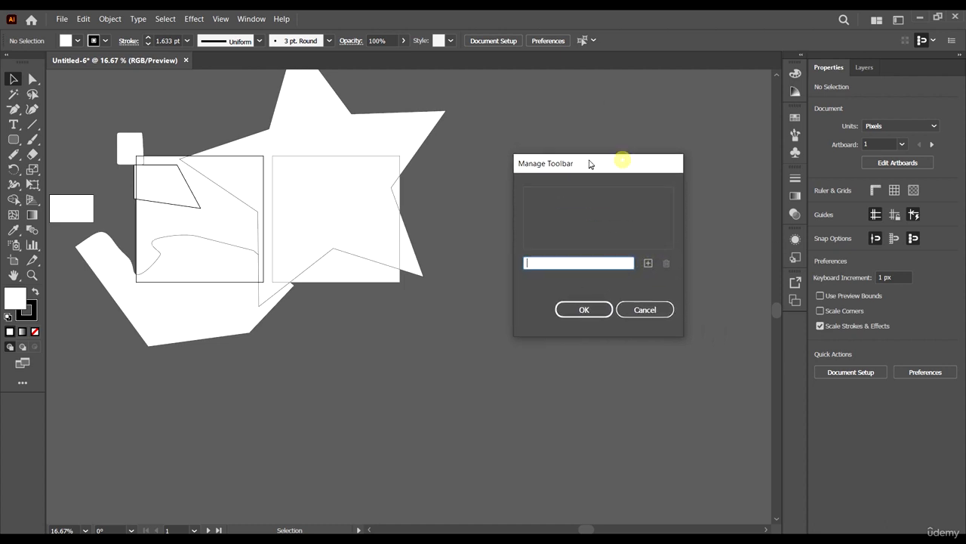
click(596, 305)
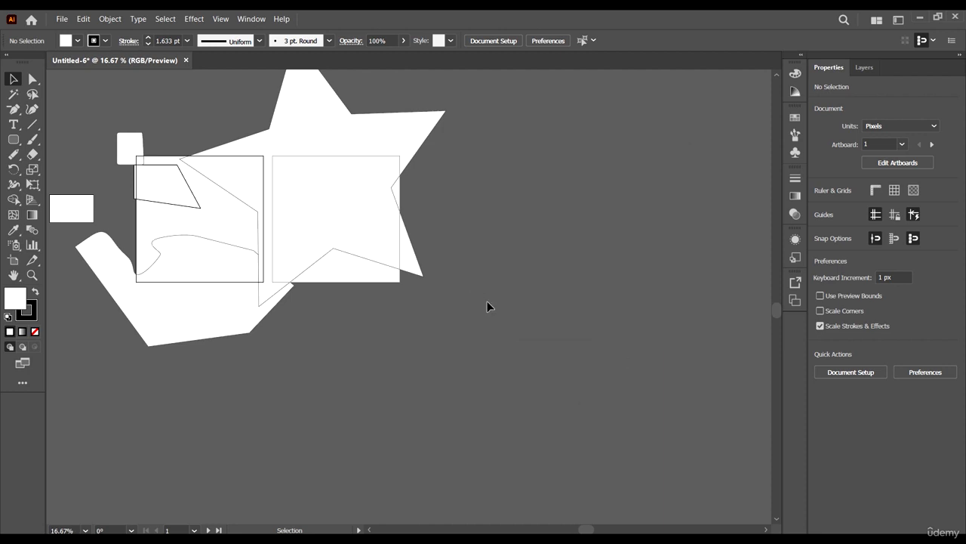
- Select all the drawn shapes on and around both artboards and delete them
scroll(487, 304, down, 1)
drag(528, 363, 365, 198)
key(Delete)
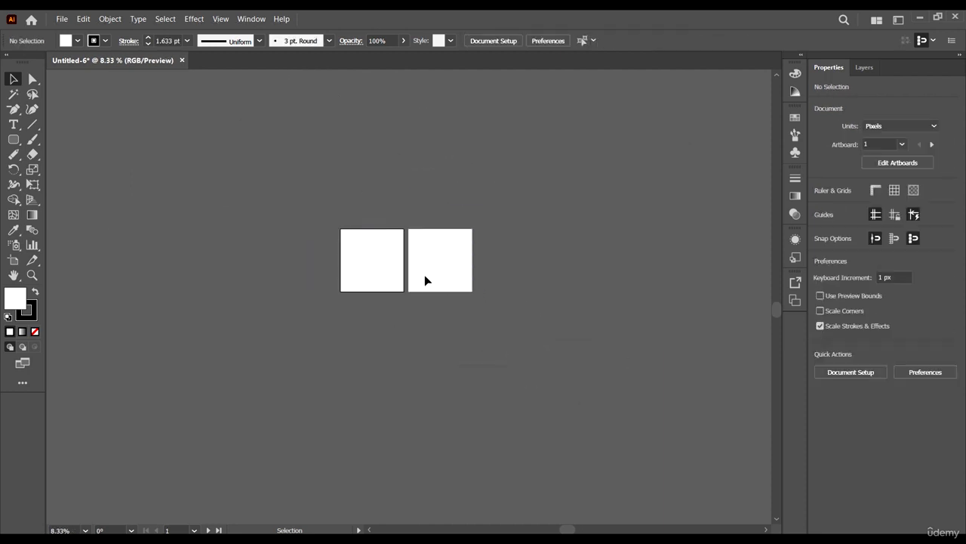
- Check the full tool list of the Advanced toolbar and close it
click(22, 384)
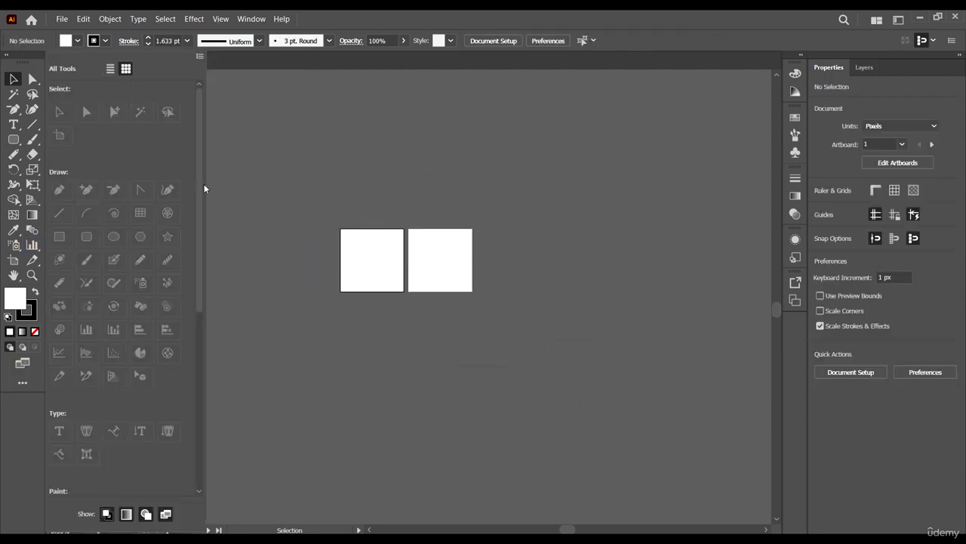
click(425, 310)
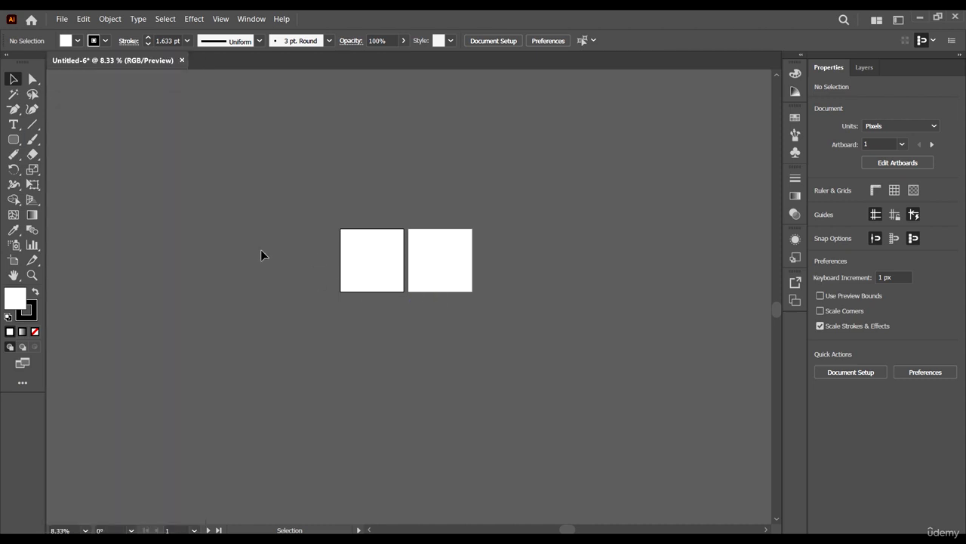
- Look over the Selection tool, the Direct Selection and Group Selection tools, and the Magic Wand tool
key(alt)
scroll(306, 253, up, 3)
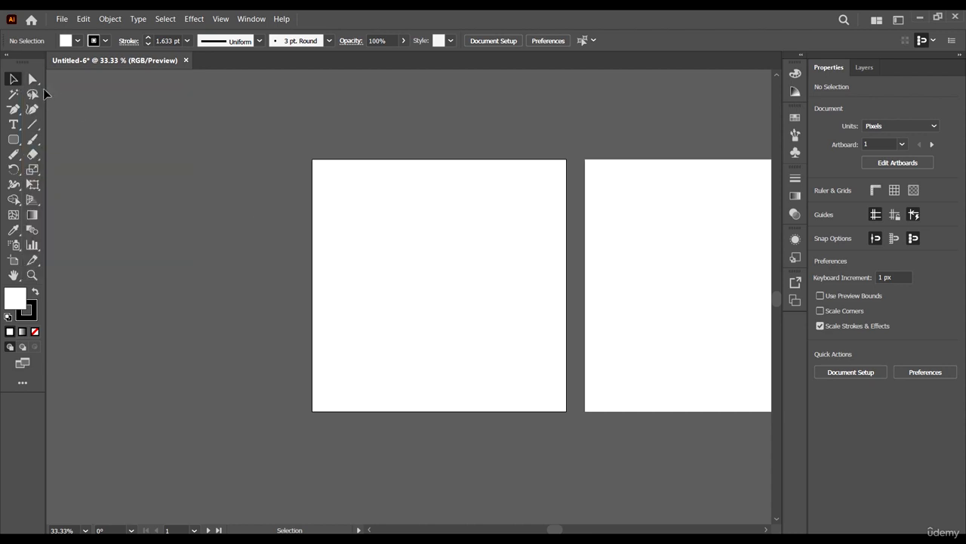
click(32, 78)
click(29, 77)
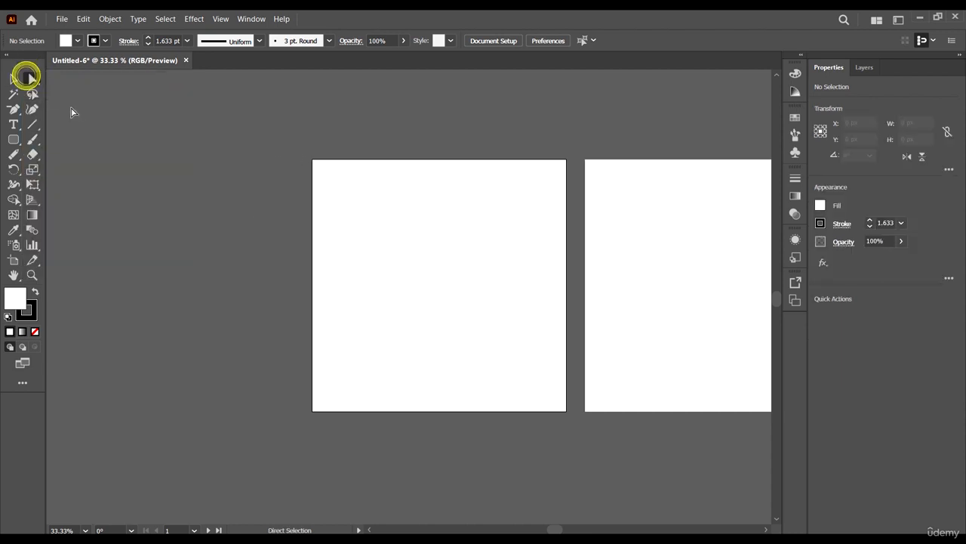
click(34, 75)
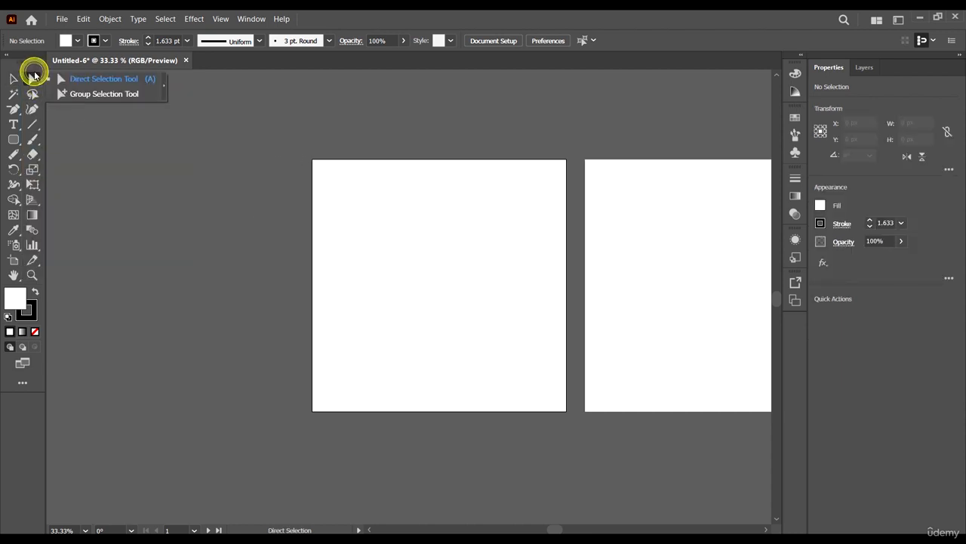
click(12, 84)
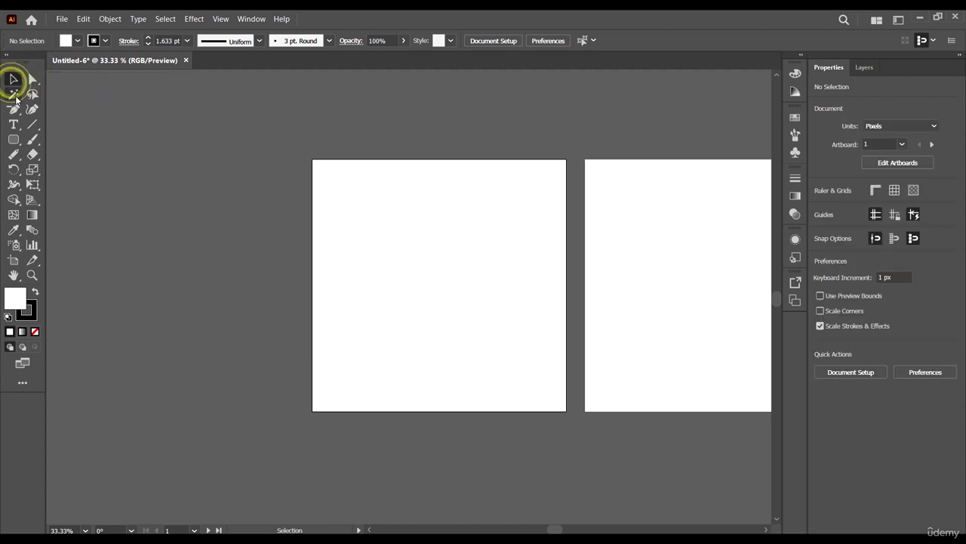
click(14, 94)
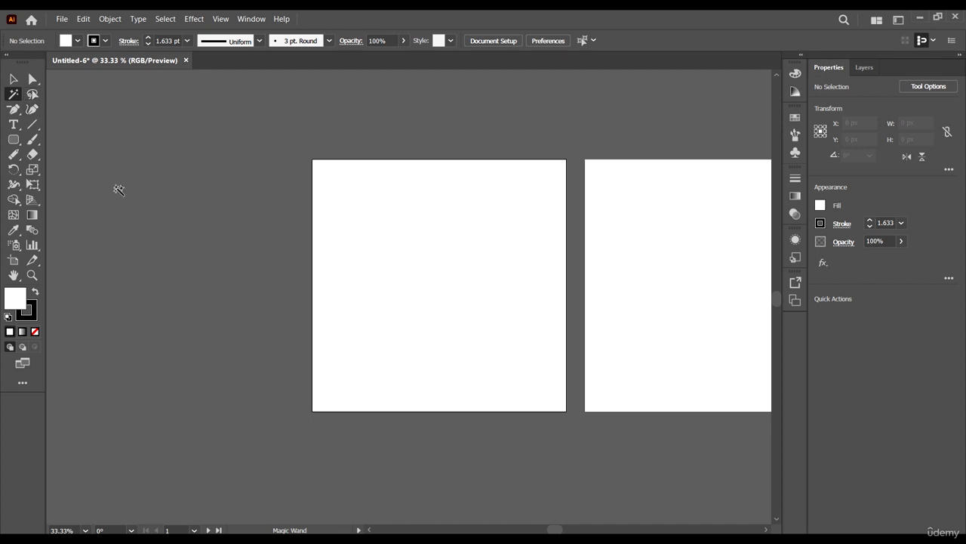
- Draw two rectangles outside the first artboard, about 197 × 180 px and, below it, about 160 × 277 px
drag(10, 139, 12, 138)
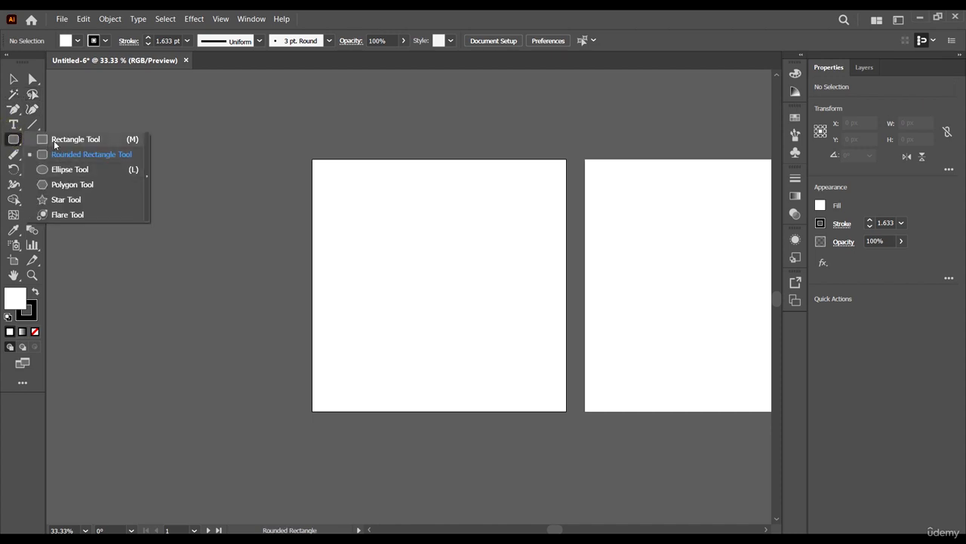
click(53, 139)
drag(181, 140, 246, 199)
drag(156, 216, 209, 308)
- Fill both the upper and the lower rectangle with red
click(12, 78)
click(213, 169)
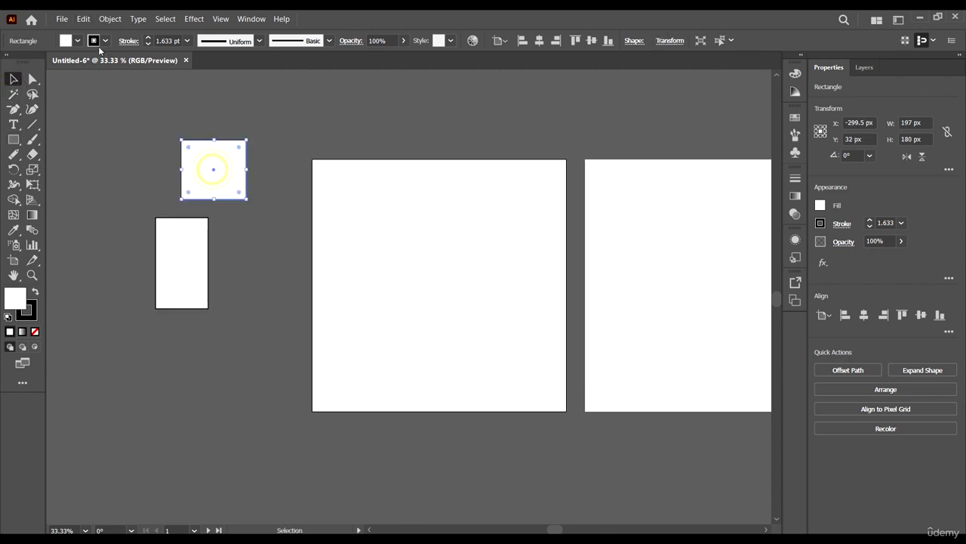
click(77, 42)
click(62, 68)
click(246, 185)
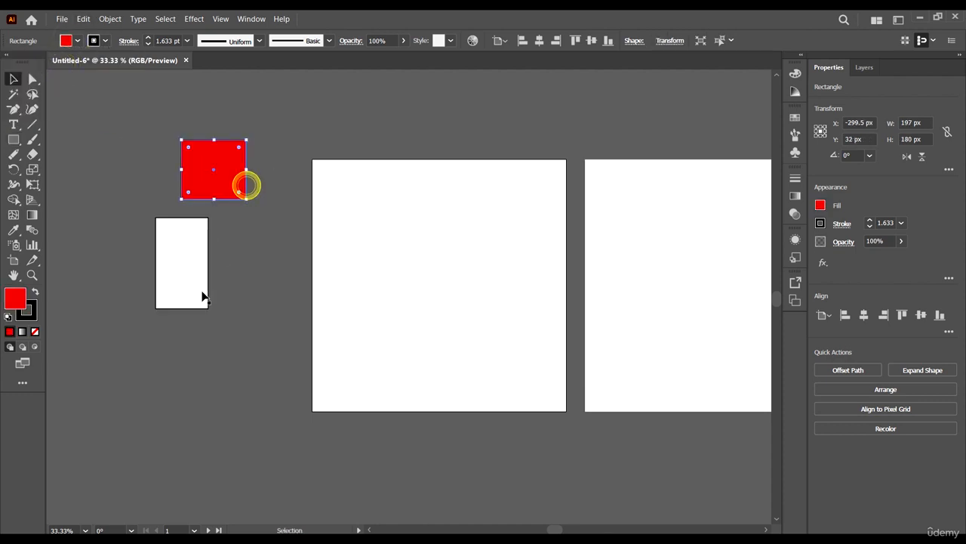
click(192, 279)
click(77, 41)
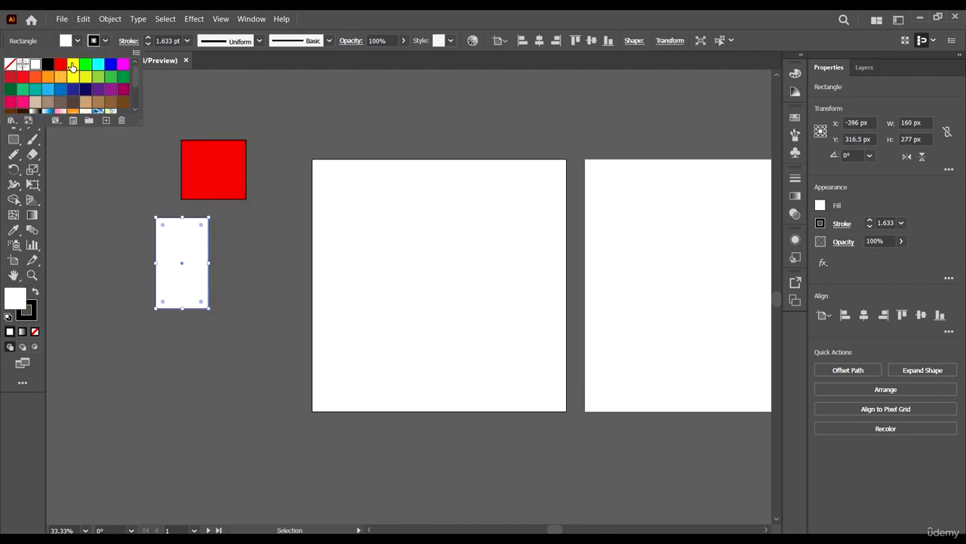
click(60, 65)
click(183, 246)
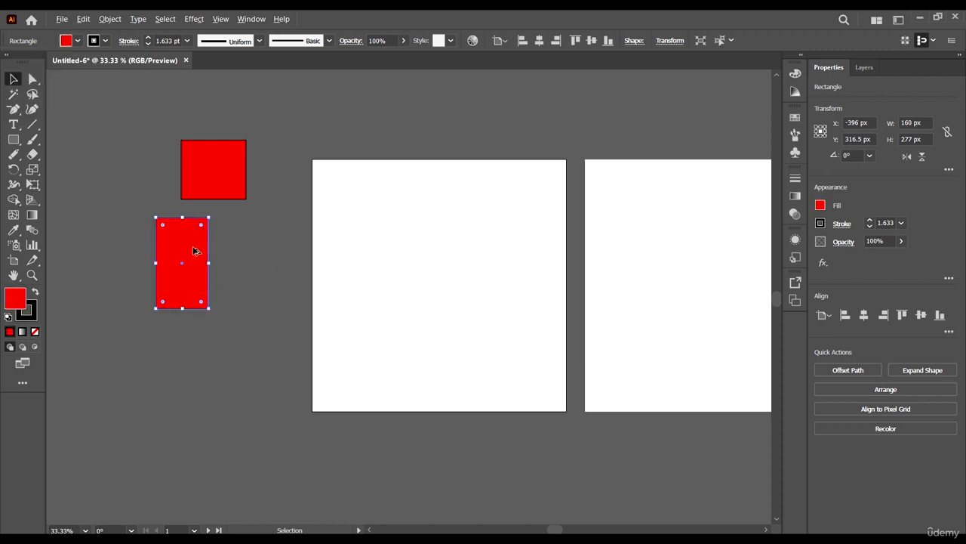
- Duplicate the tall red rectangle beside the first artboard's edge and fill the copy with green
drag(188, 245, 292, 241)
click(77, 40)
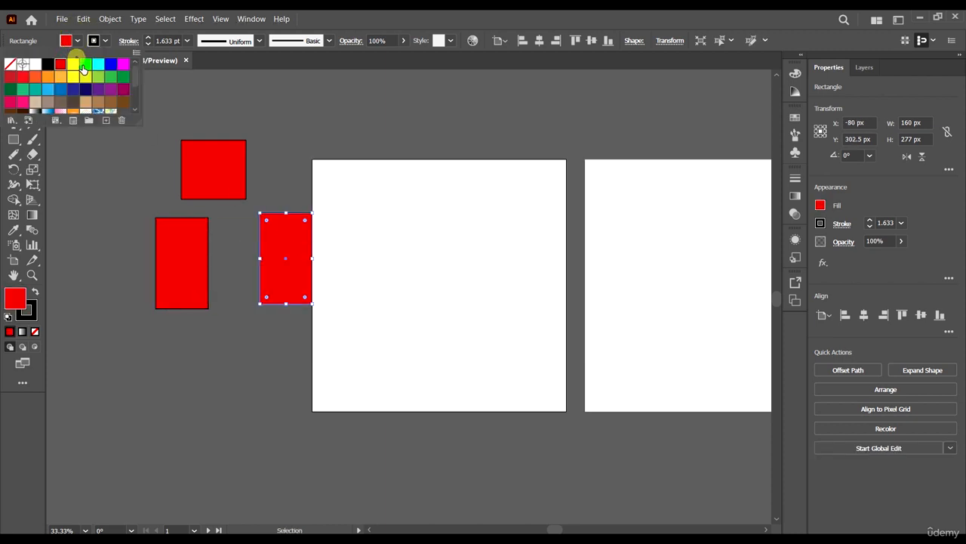
click(86, 64)
- Clear the selection and select the two red rectangles together by their matching color with the Magic Wand
click(422, 269)
click(105, 154)
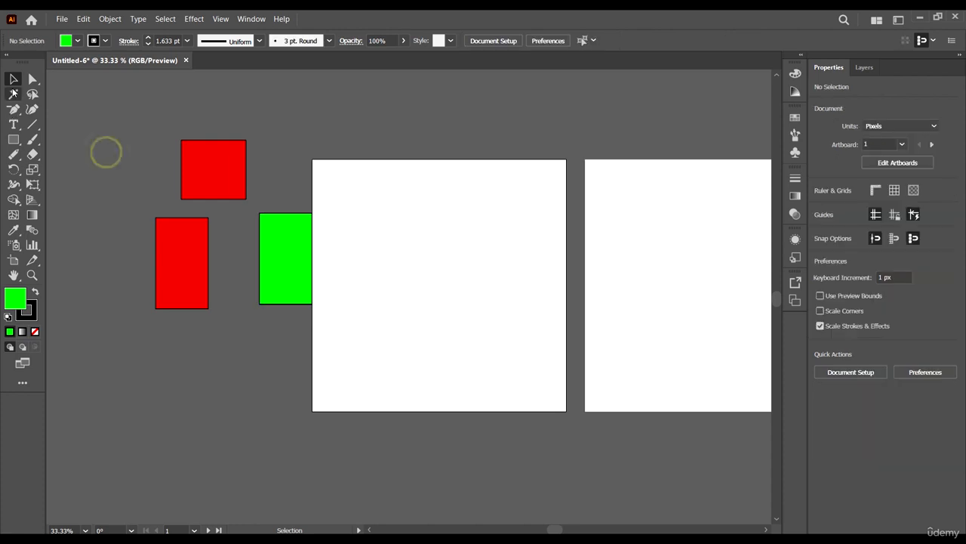
click(217, 170)
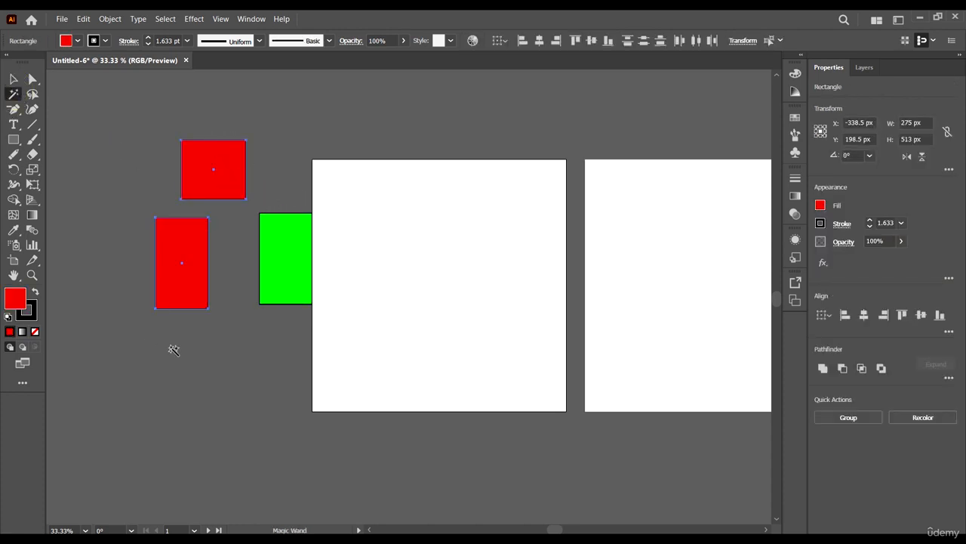
- Select the two red rectangles and the green one and delete them
click(13, 79)
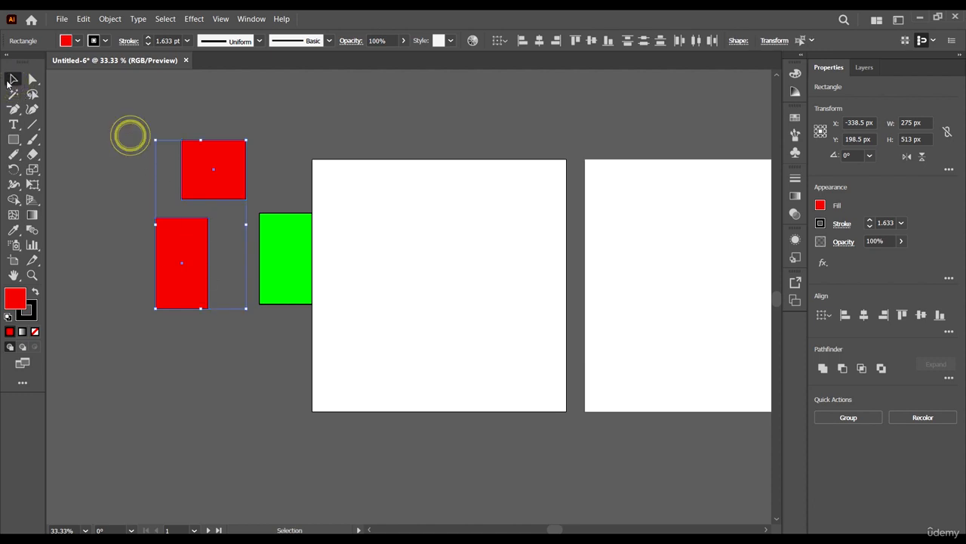
drag(106, 100, 411, 335)
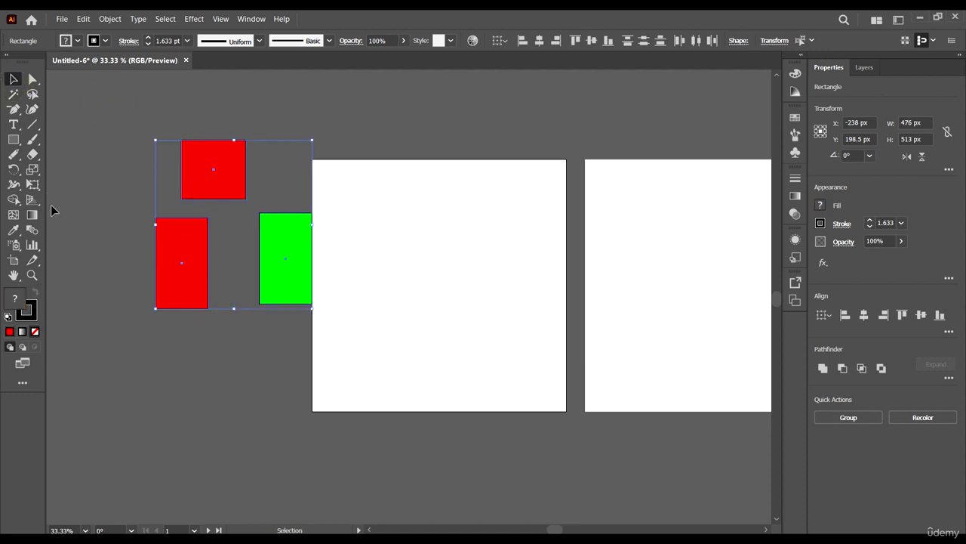
key(Delete)
- Look over the Lasso tool and the anchor point tools grouped with the Pen tool
click(32, 98)
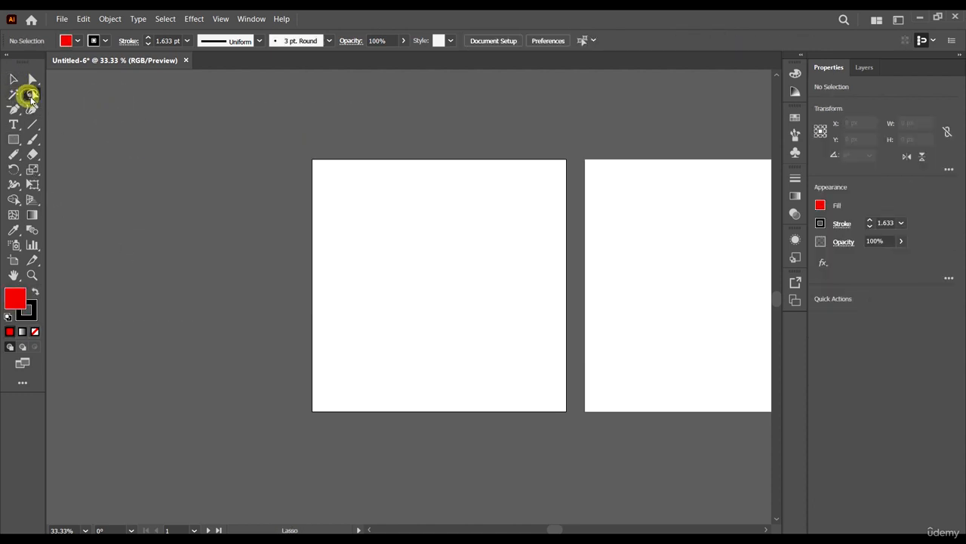
click(17, 110)
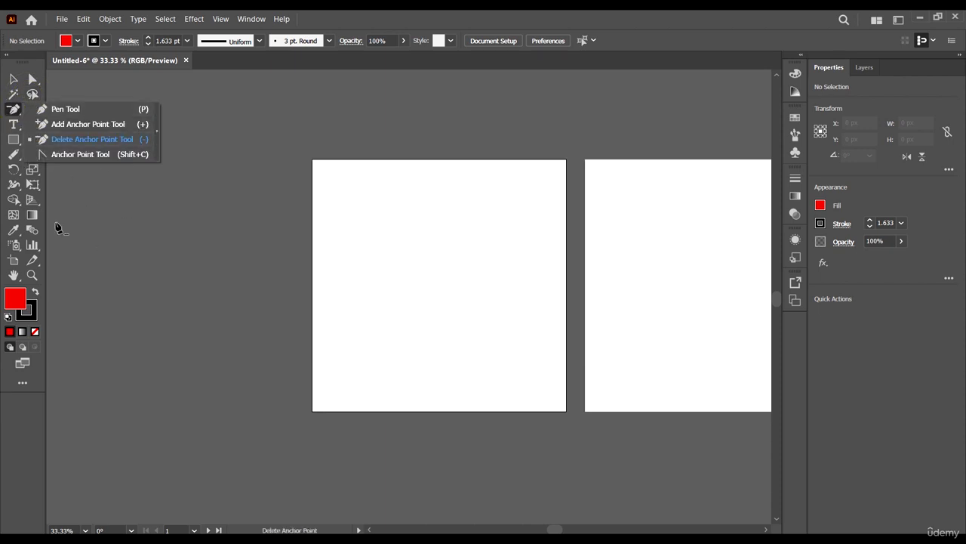
click(13, 113)
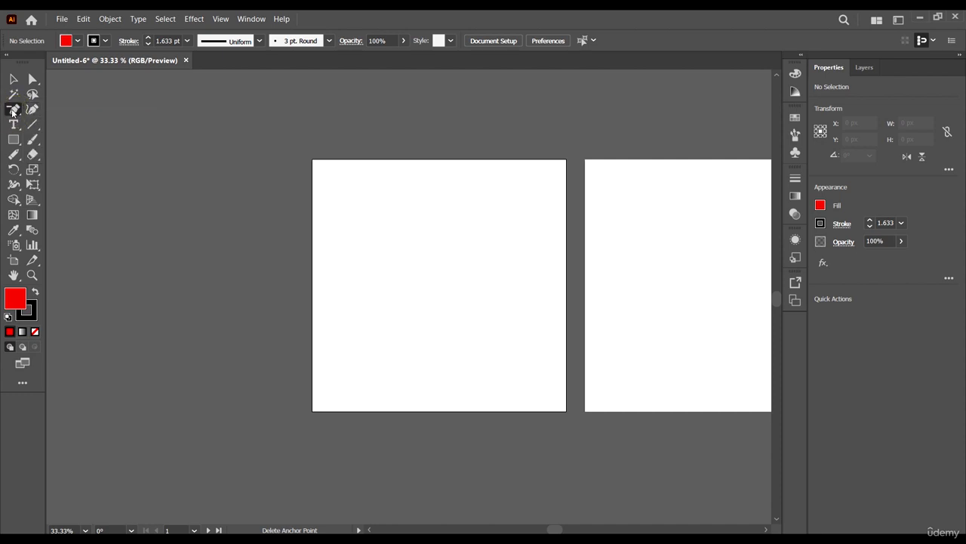
click(13, 112)
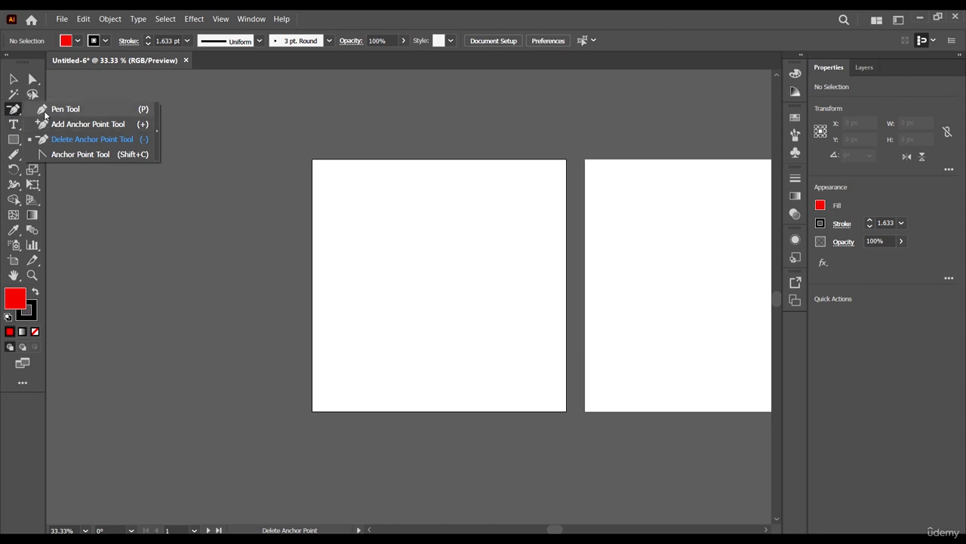
click(10, 111)
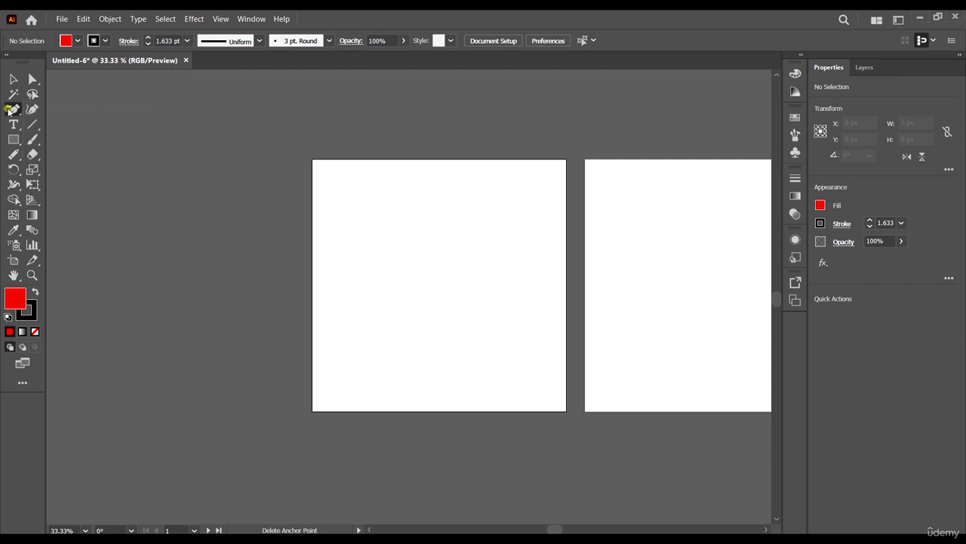
- Draw a closed three-point triangle in the empty area beside the first artboard with the Pen tool
click(12, 111)
click(33, 110)
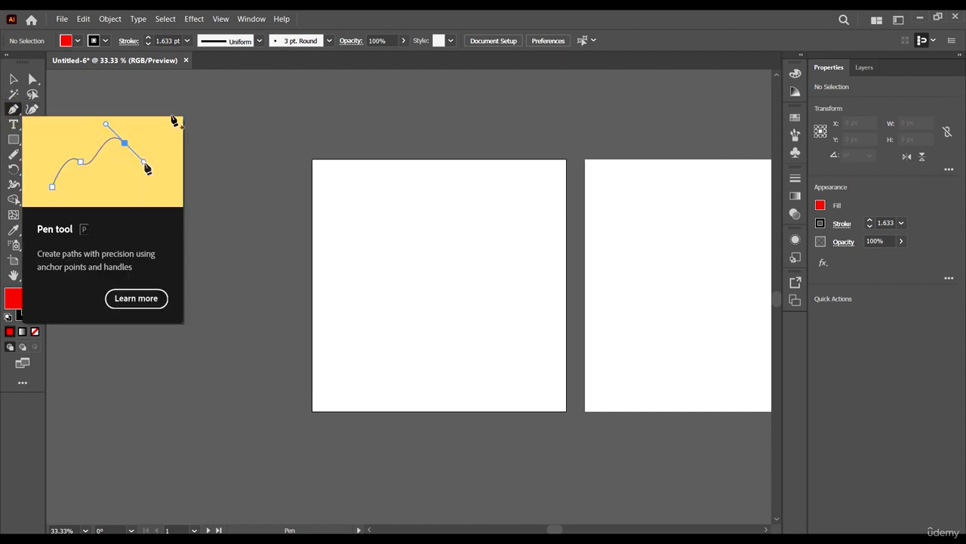
click(99, 170)
click(188, 175)
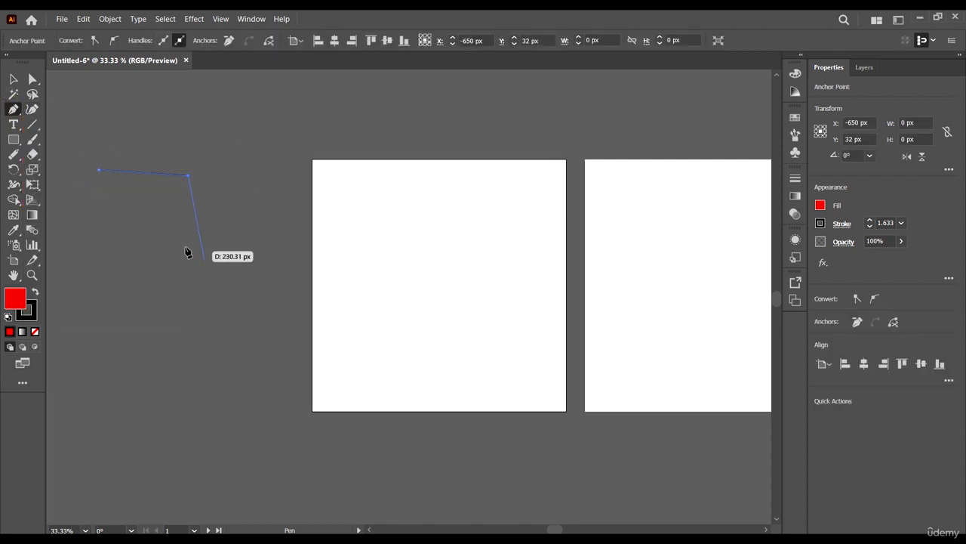
click(177, 239)
click(99, 170)
- Start a new Pen path of eight straight-cornered points between the triangle and the first artboard, overlapping the artboard's edge
click(12, 96)
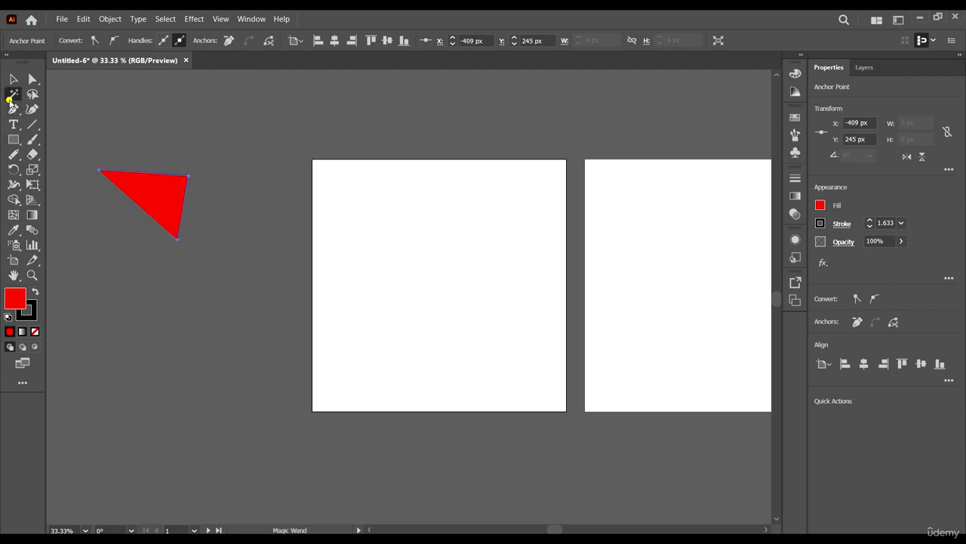
click(15, 111)
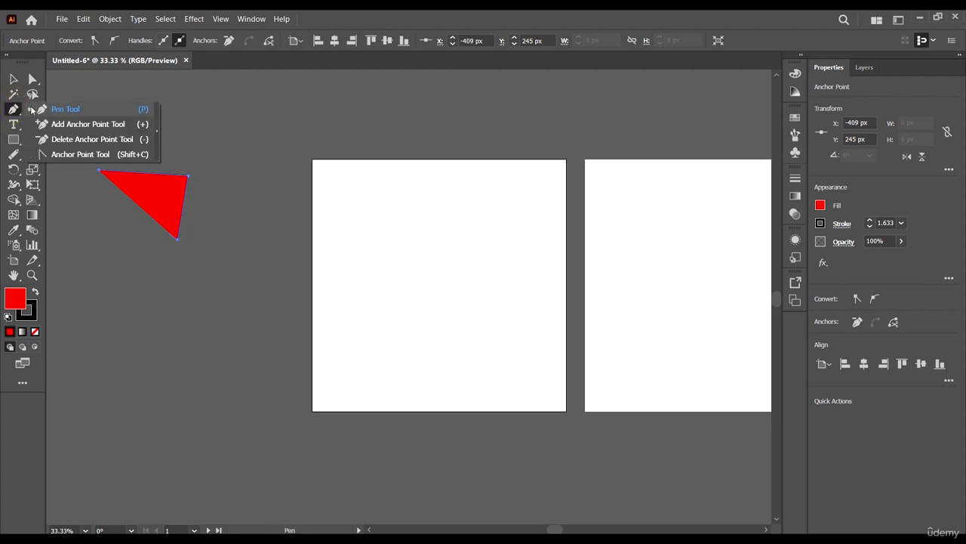
click(61, 111)
click(226, 194)
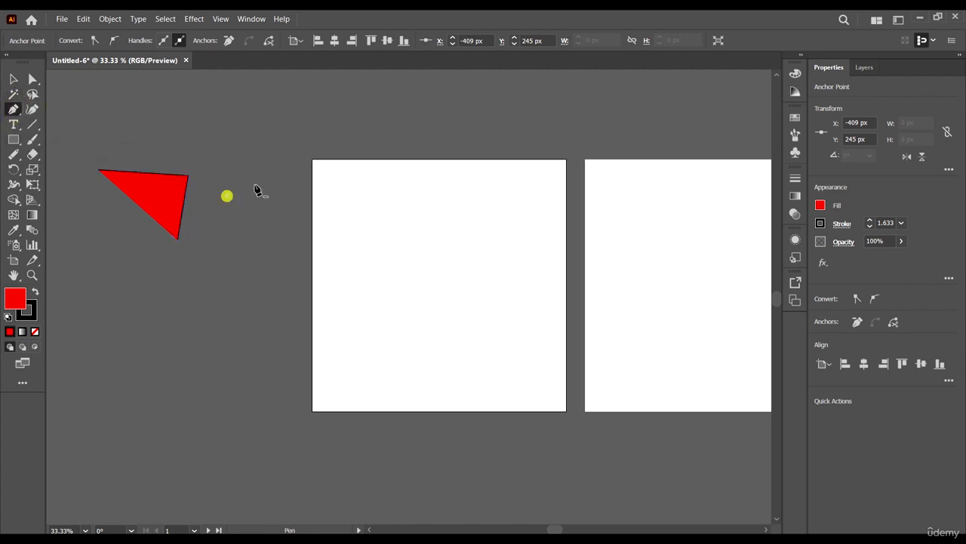
click(285, 170)
click(334, 220)
click(260, 246)
click(265, 305)
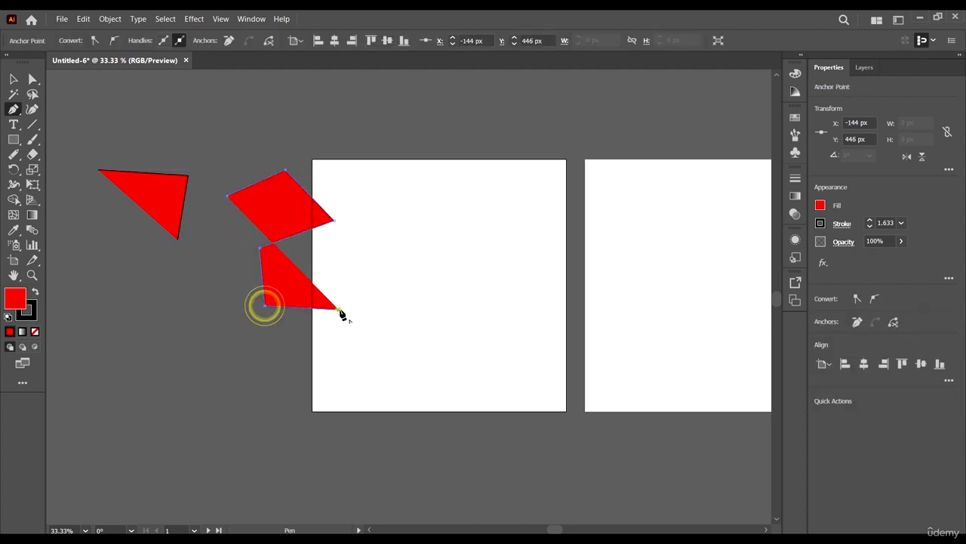
click(338, 309)
click(356, 347)
click(253, 373)
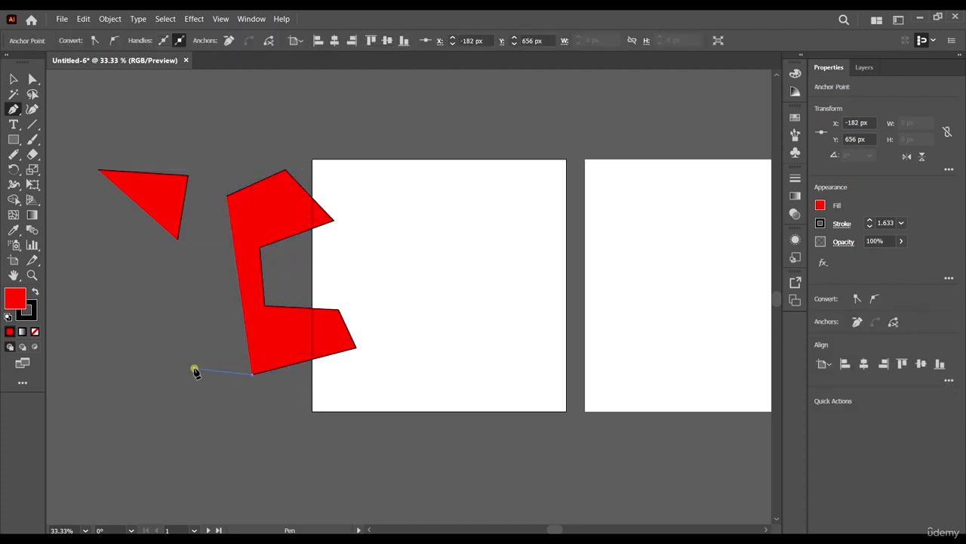
- Continue the path with seven more corner points, zigzagging back up along its side facing the triangle
click(195, 367)
click(220, 318)
click(255, 324)
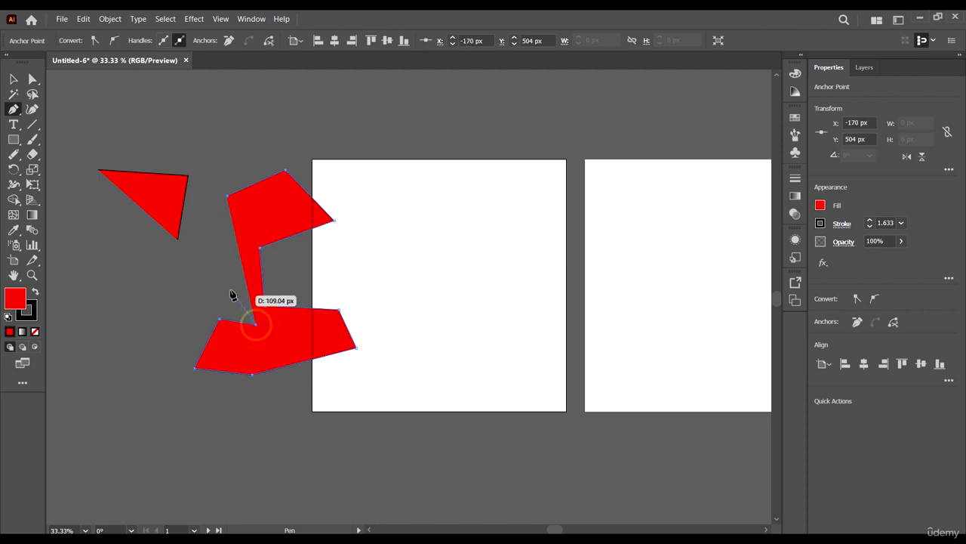
click(181, 286)
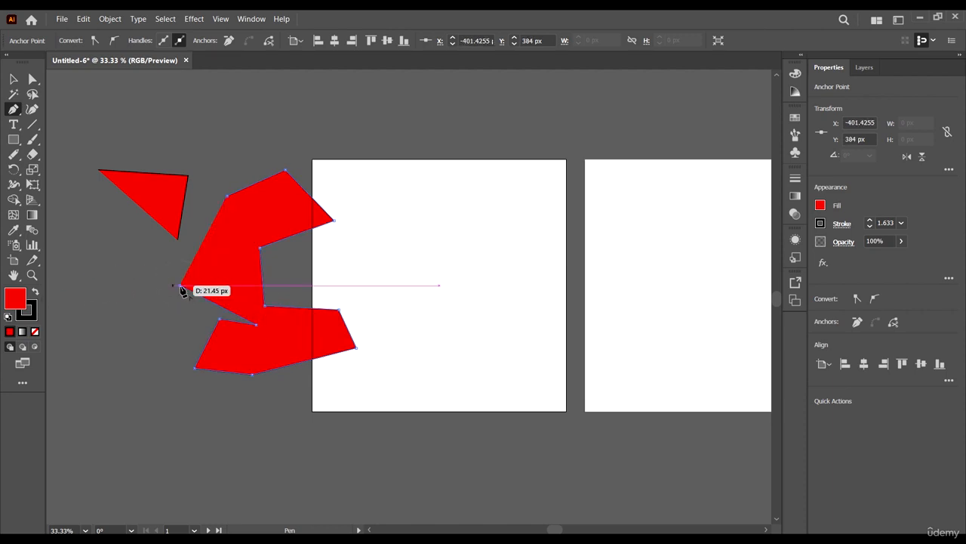
click(208, 265)
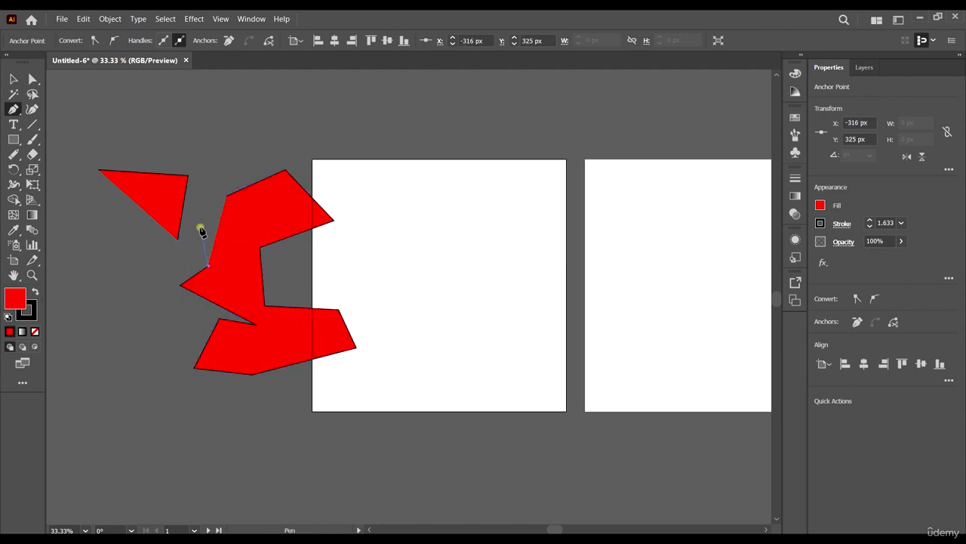
click(201, 226)
click(238, 234)
- Add two smooth points with pulled-out handles at the path's upper end and leave the path open
mouse_move(204, 201)
mouse_down()
mouse_move(244, 166)
mouse_move(220, 194)
mouse_up()
drag(224, 148, 287, 141)
click(9, 78)
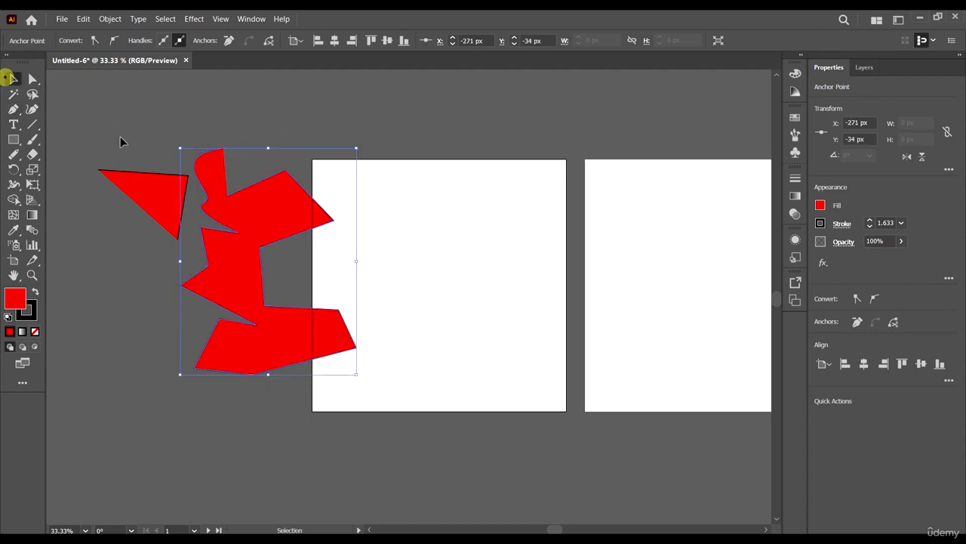
- Reshape the curve near the path's upper end by pulling one direction handle of its smooth anchor point with Direct Selection
scroll(211, 157, up, 3)
click(156, 225)
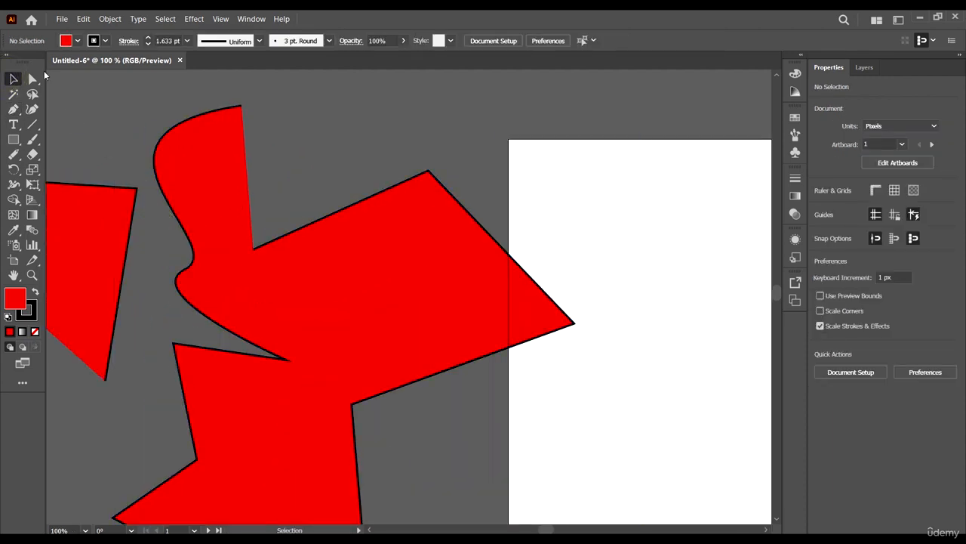
click(32, 78)
scroll(161, 220, down, 2)
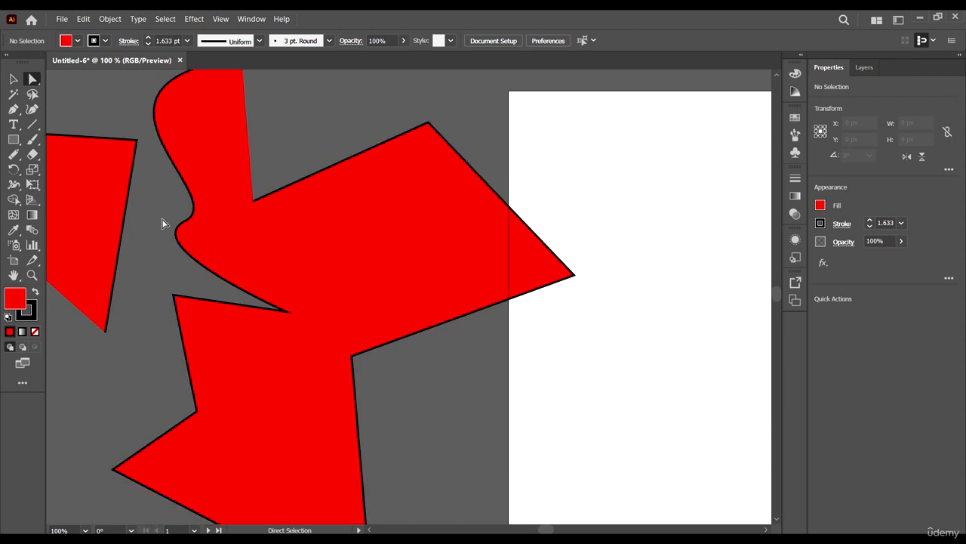
drag(151, 209, 194, 252)
scroll(173, 143, up, 4)
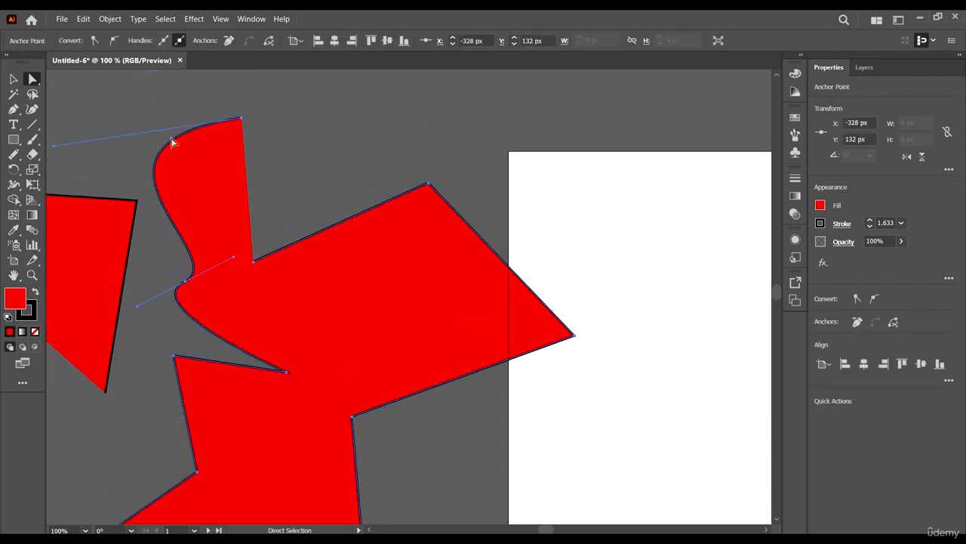
drag(238, 293, 276, 259)
click(276, 259)
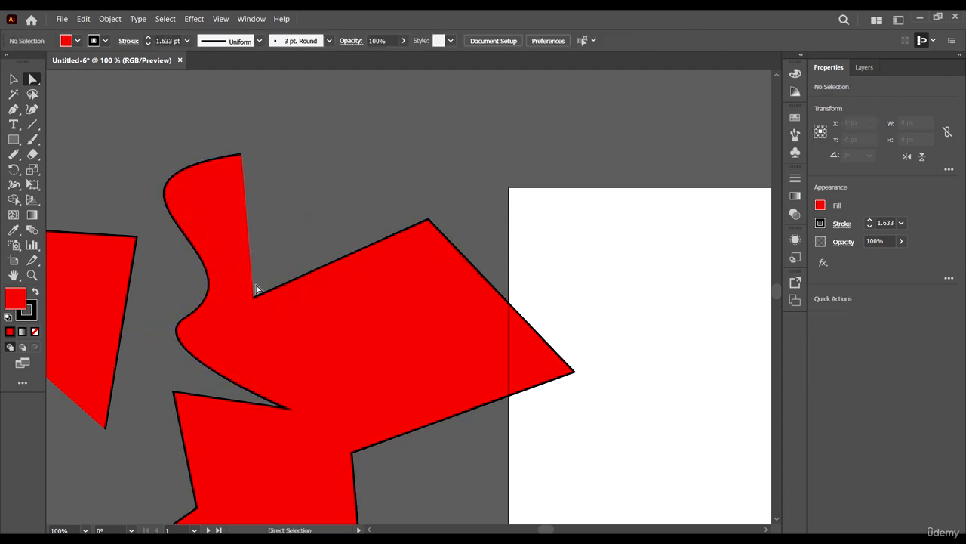
- Add two anchor points with the Add Anchor Point tool on the zigzag path's slanted edge below its upper corner that overlaps the artboard
scroll(255, 284, down, 2)
scroll(219, 291, down, 4)
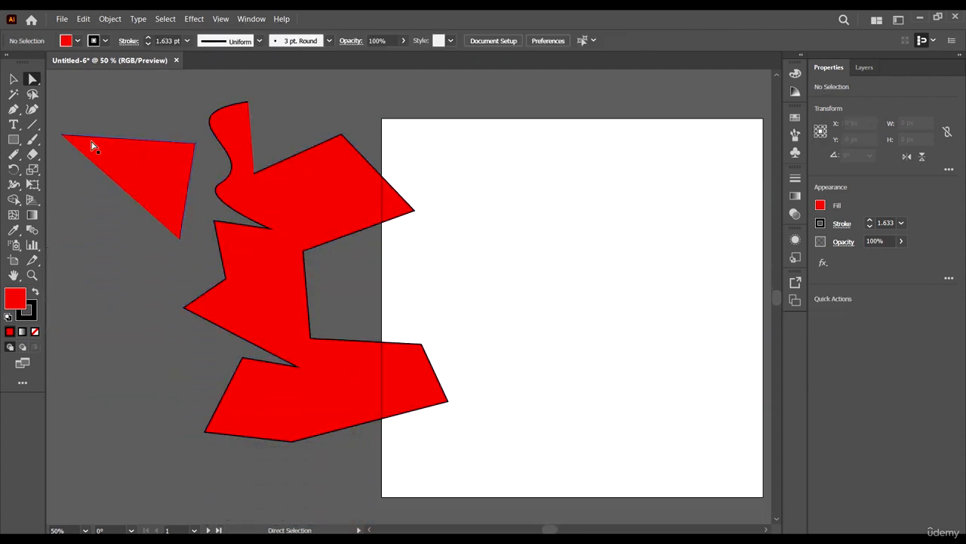
click(13, 109)
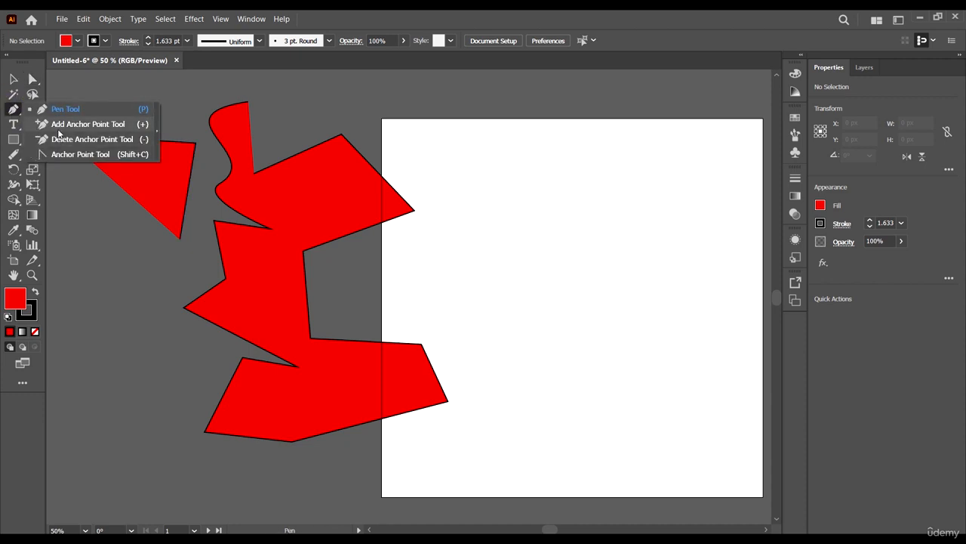
click(117, 124)
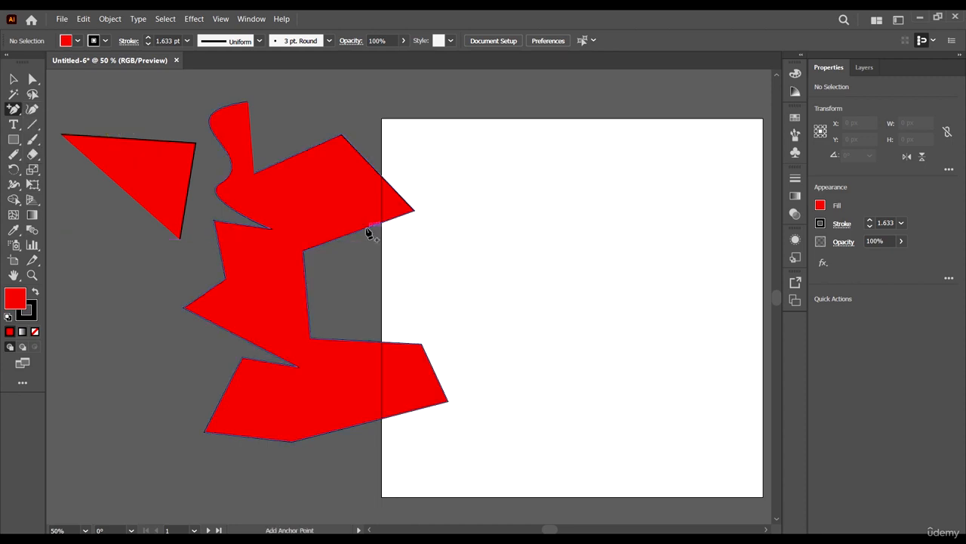
click(366, 228)
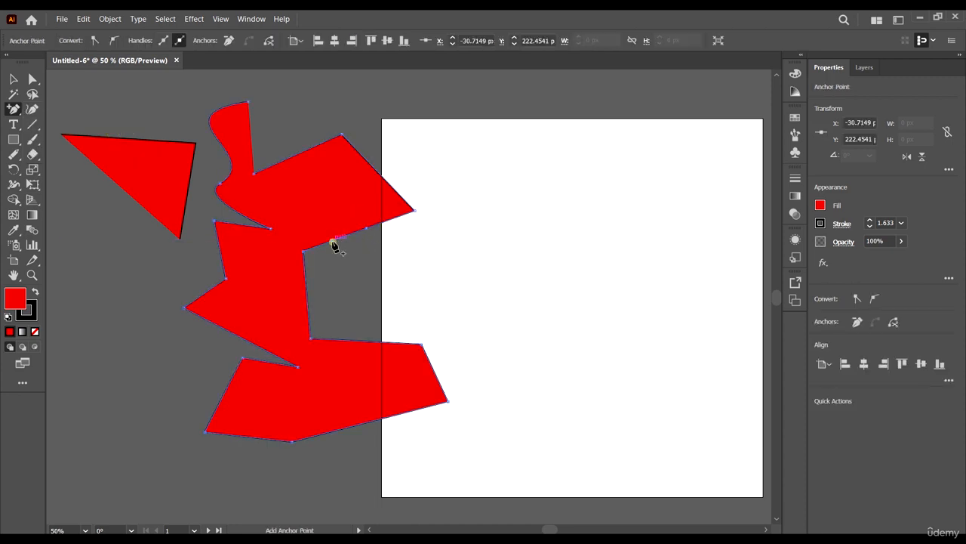
click(332, 242)
- With Direct Selection, pull the added point nearer the notch down to X -63, Y 338 px, and shift the segment beyond the other added point farther over the artboard
click(32, 79)
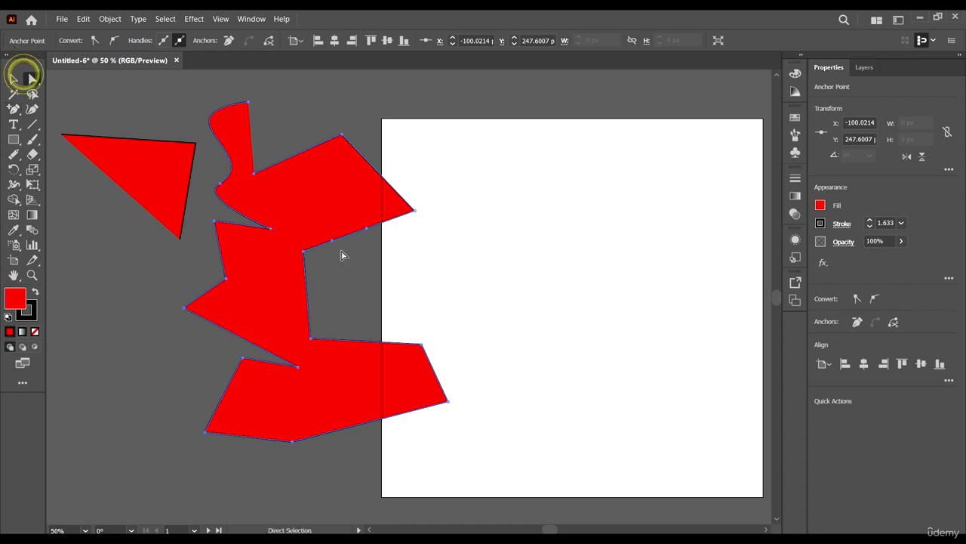
drag(331, 240, 347, 276)
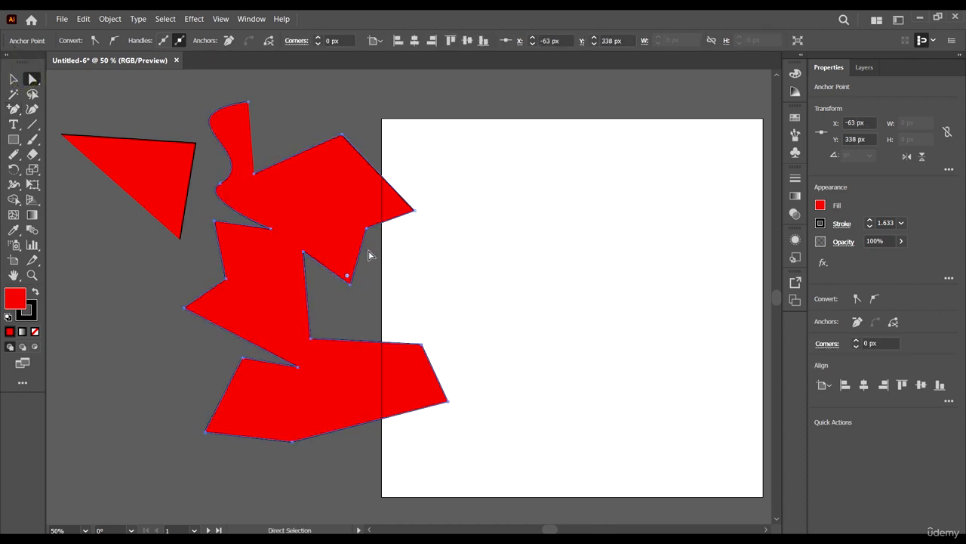
drag(369, 230, 413, 258)
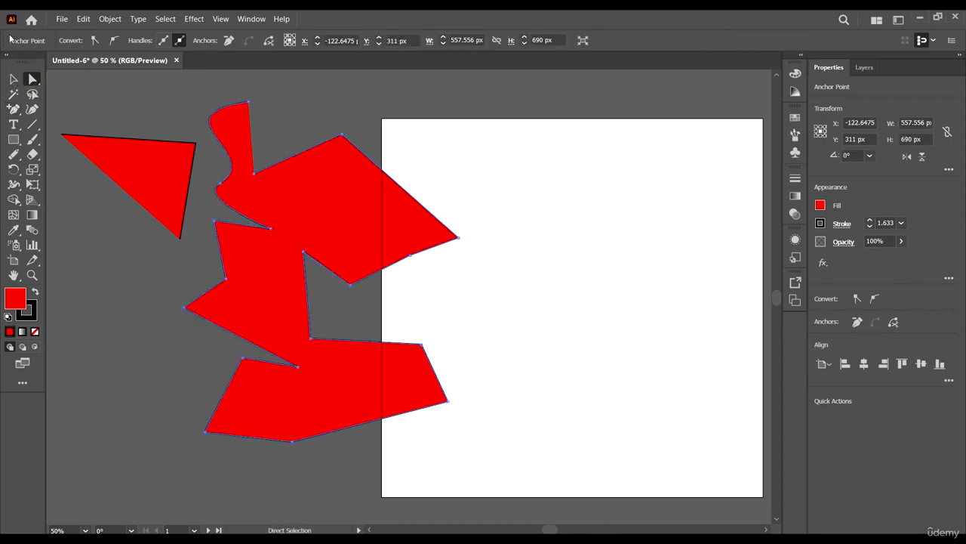
- Remove the two easternmost anchor points from the upper part of the large red shape with the Delete Anchor Point tool
click(15, 109)
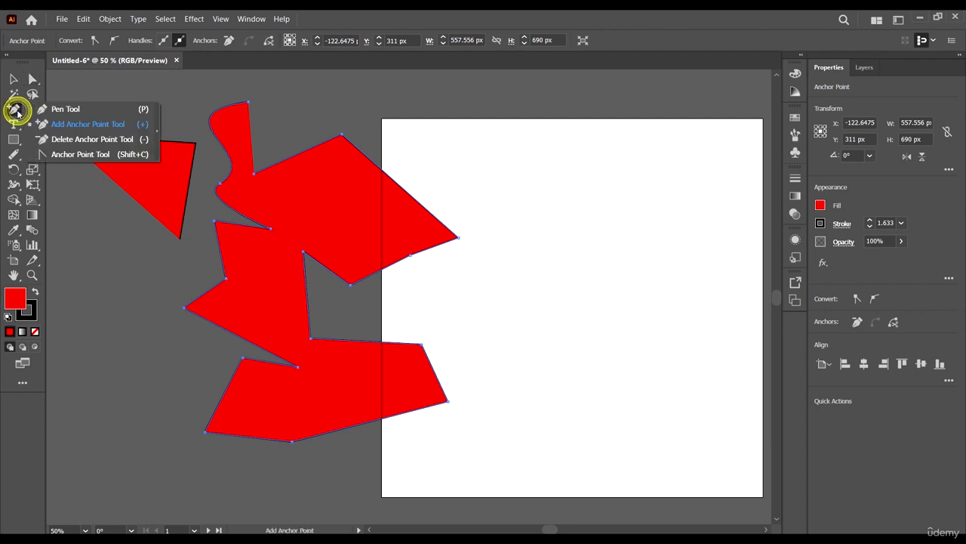
click(79, 146)
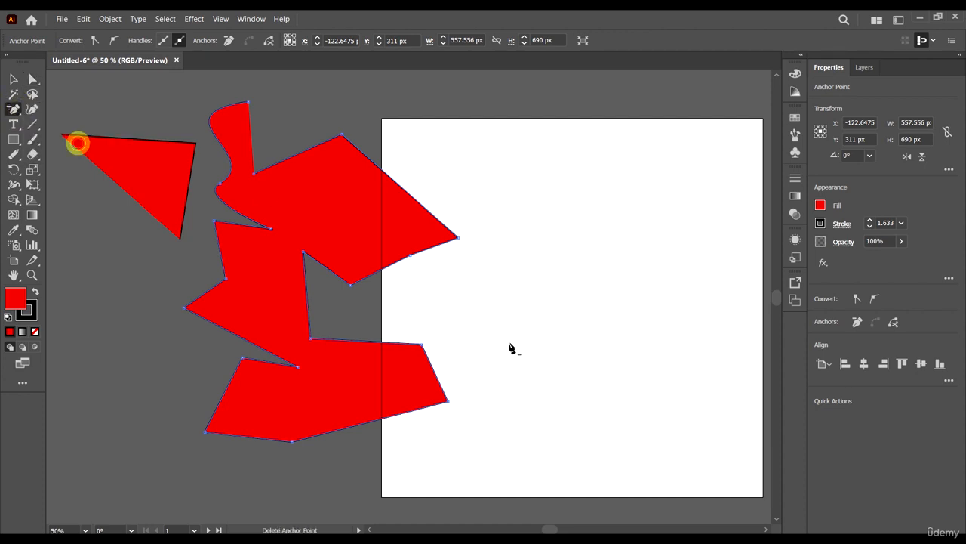
click(411, 257)
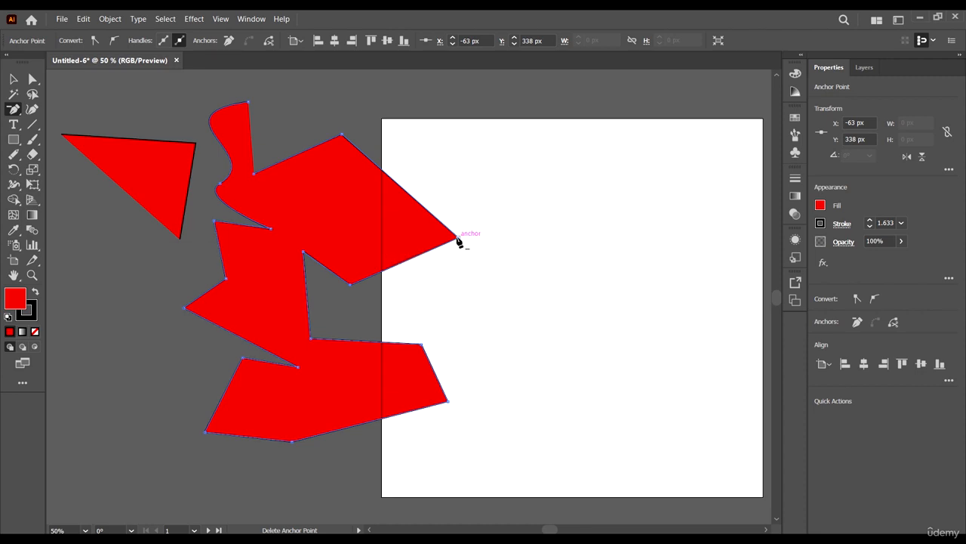
click(457, 238)
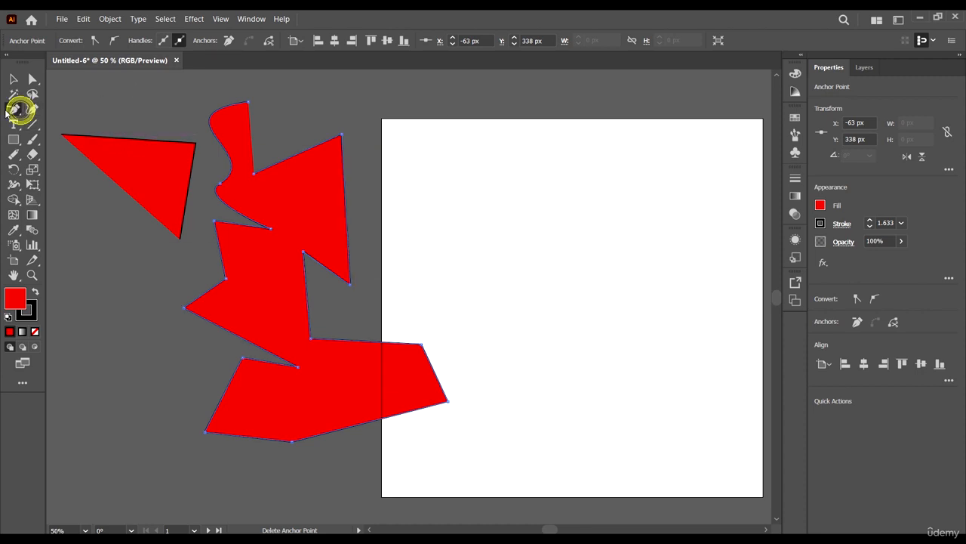
- Convert the upper peak corner of the large red shape into a broad smooth curve with the Anchor Point tool
drag(17, 111, 61, 155)
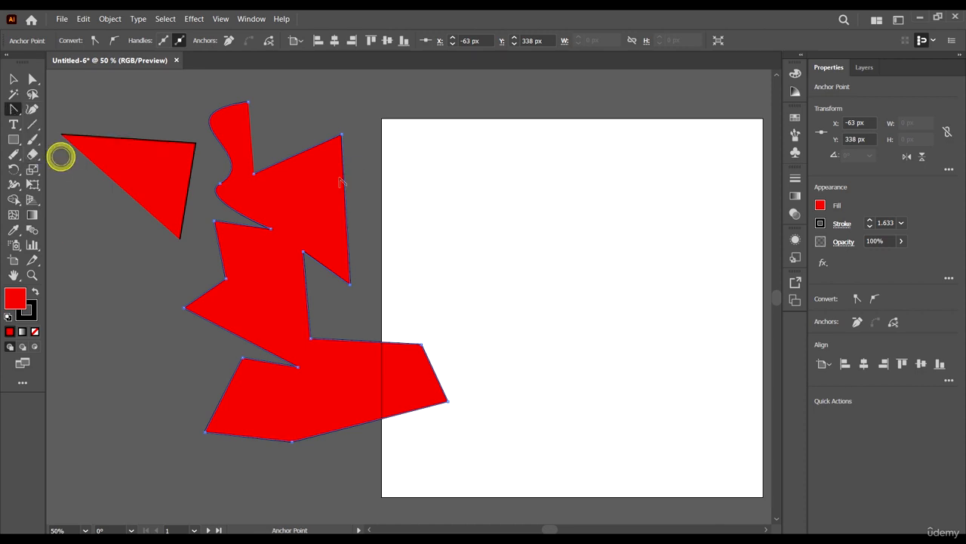
drag(342, 135, 448, 153)
click(342, 136)
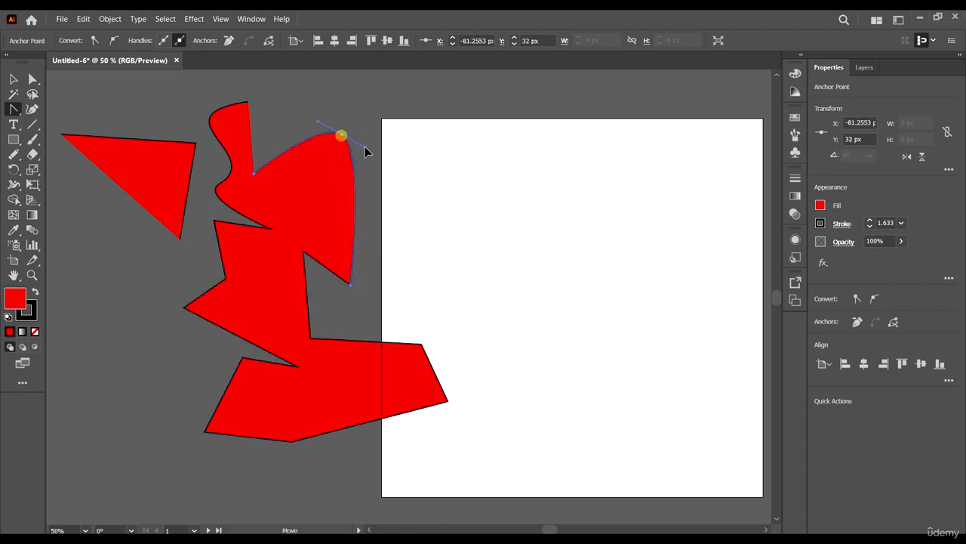
drag(344, 134, 499, 196)
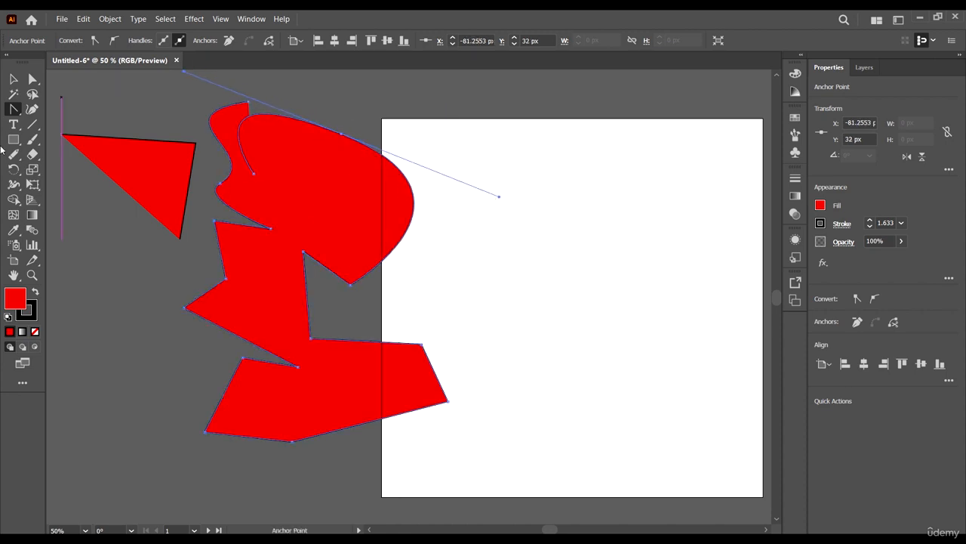
- Extend the large red path with one Curvature tool point placed in the middle of the first artboard
right_click(18, 114)
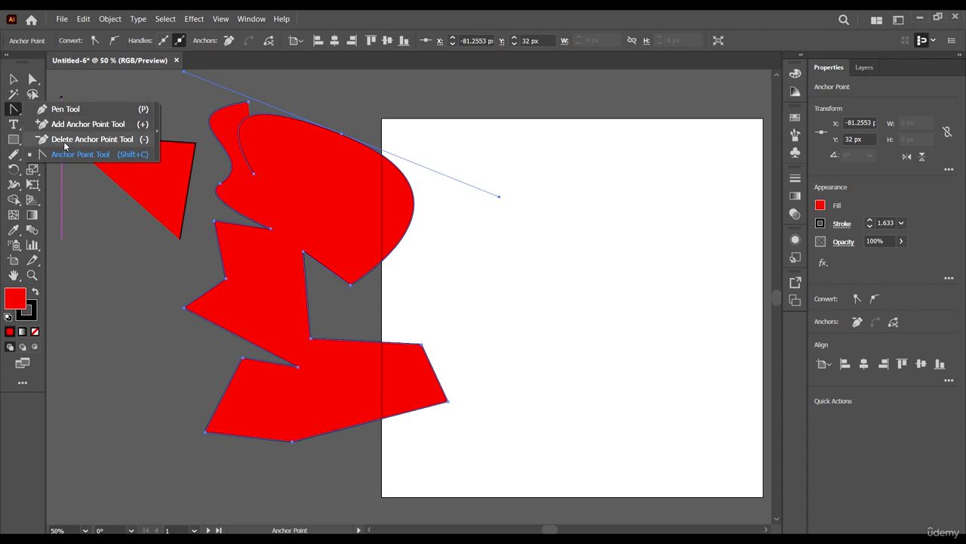
click(14, 110)
click(31, 110)
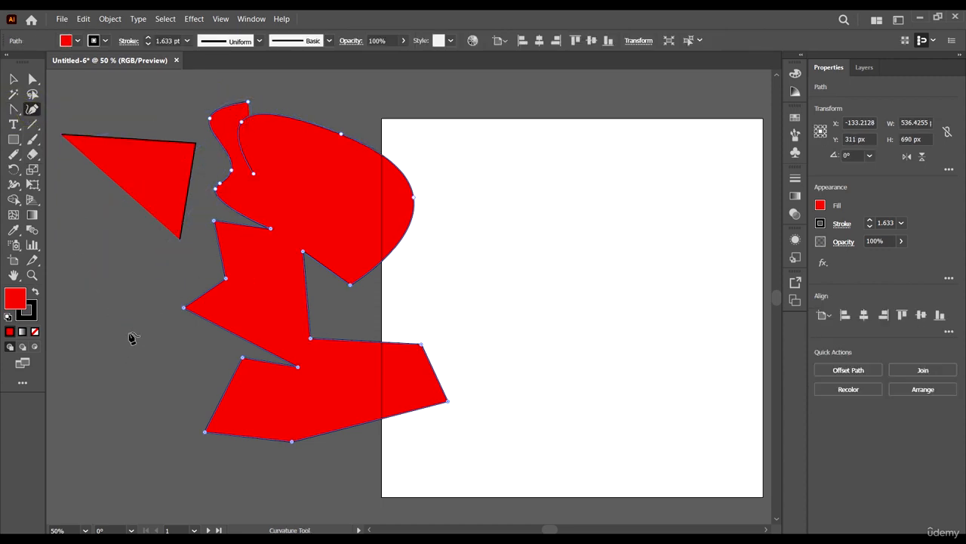
scroll(451, 294, down, 2)
scroll(513, 276, up, 3)
scroll(503, 259, right, 3)
click(499, 254)
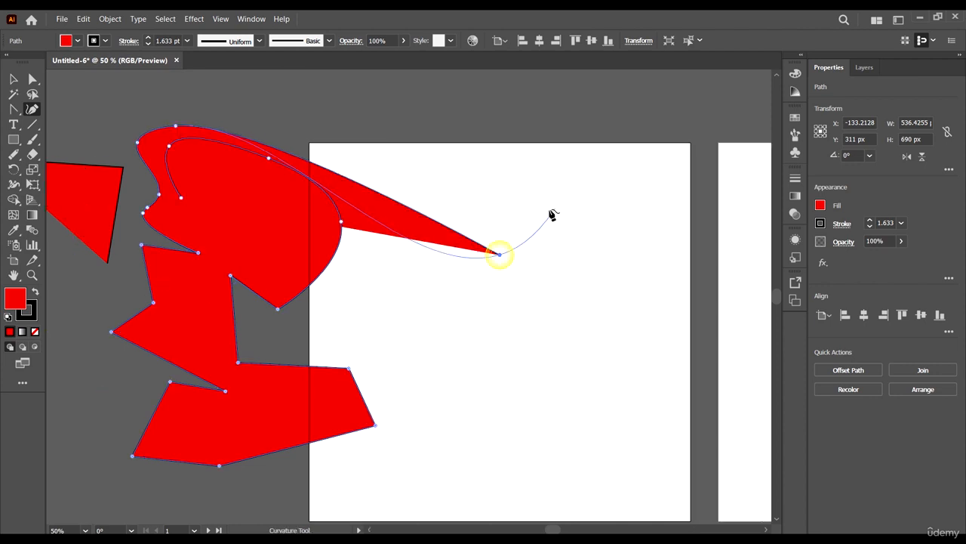
- Delete the large red shape, keeping the red triangle
click(14, 76)
key(Delete)
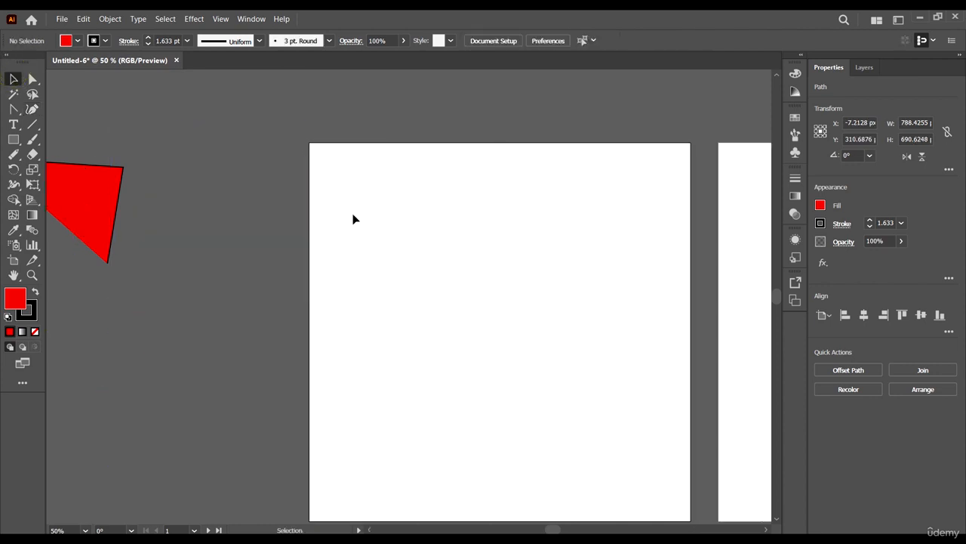
- Draw a thick curled, hook-like red band across the first artboard with the Curvature tool, leaving the path open
click(32, 95)
click(33, 108)
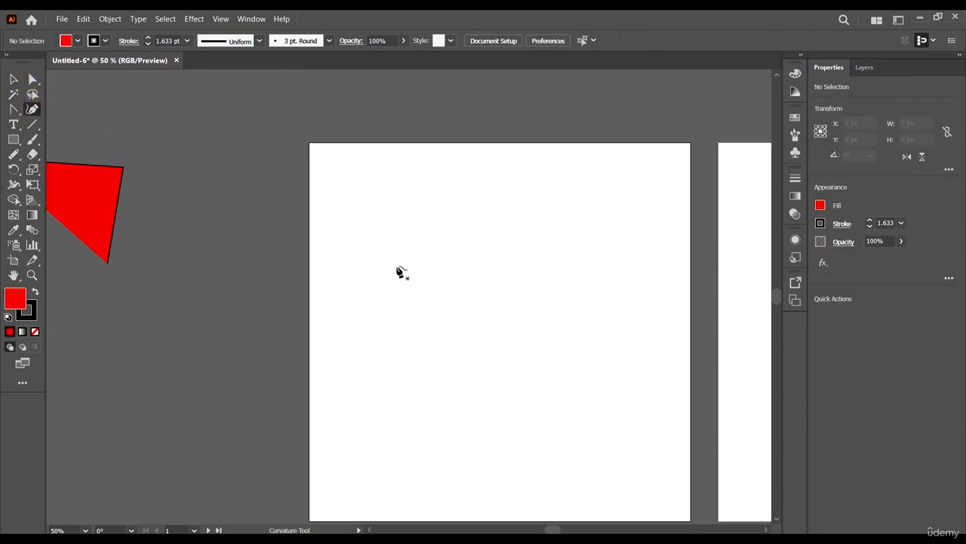
click(413, 224)
click(552, 254)
click(534, 349)
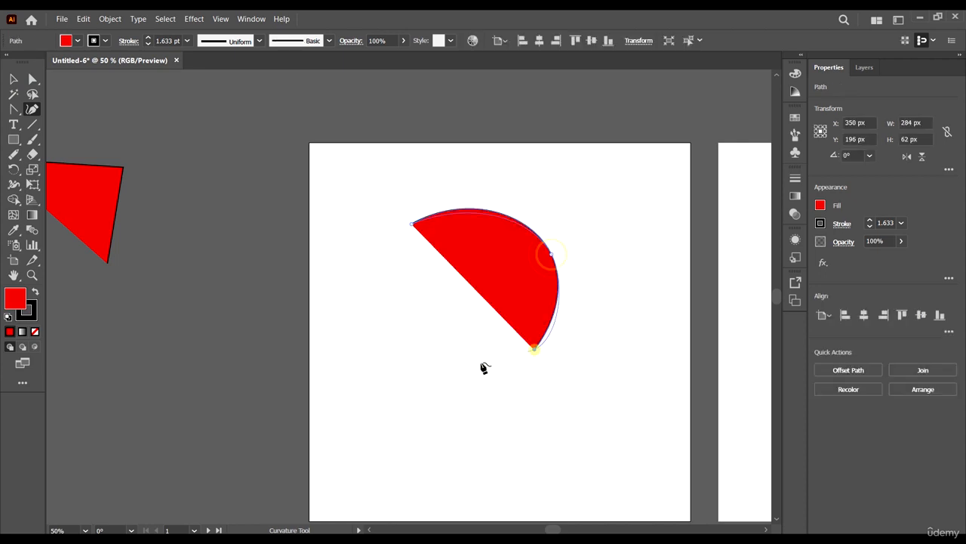
click(417, 380)
click(428, 297)
click(358, 278)
click(305, 347)
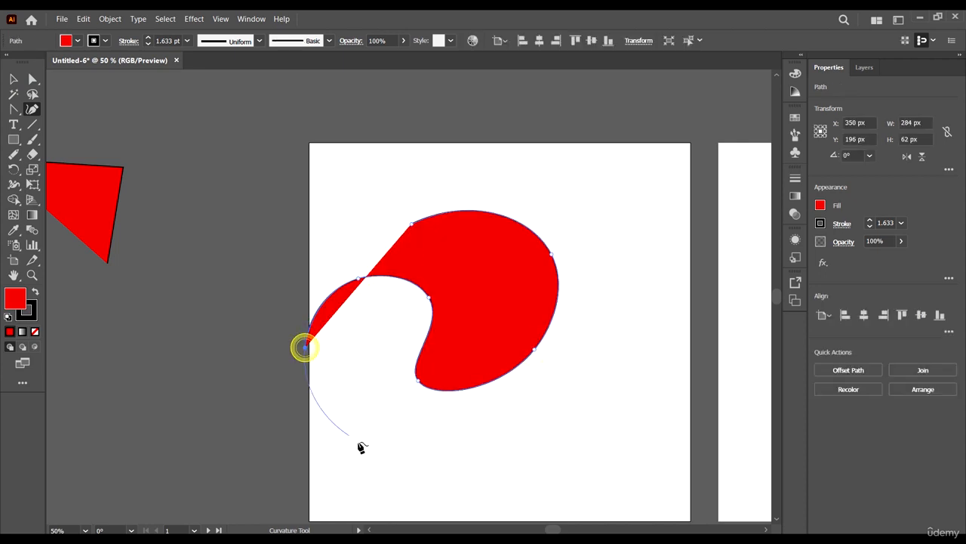
click(358, 441)
click(541, 441)
click(599, 368)
click(619, 273)
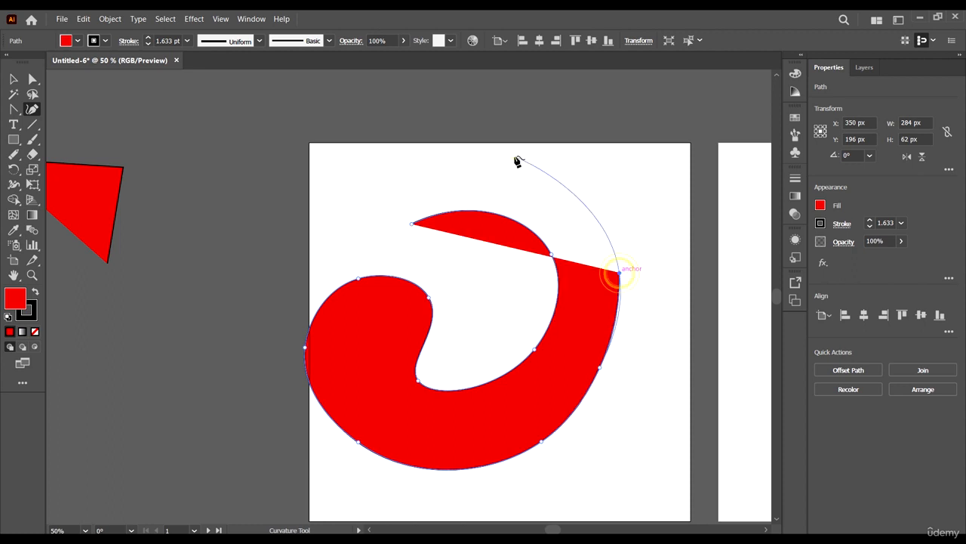
click(514, 155)
click(382, 182)
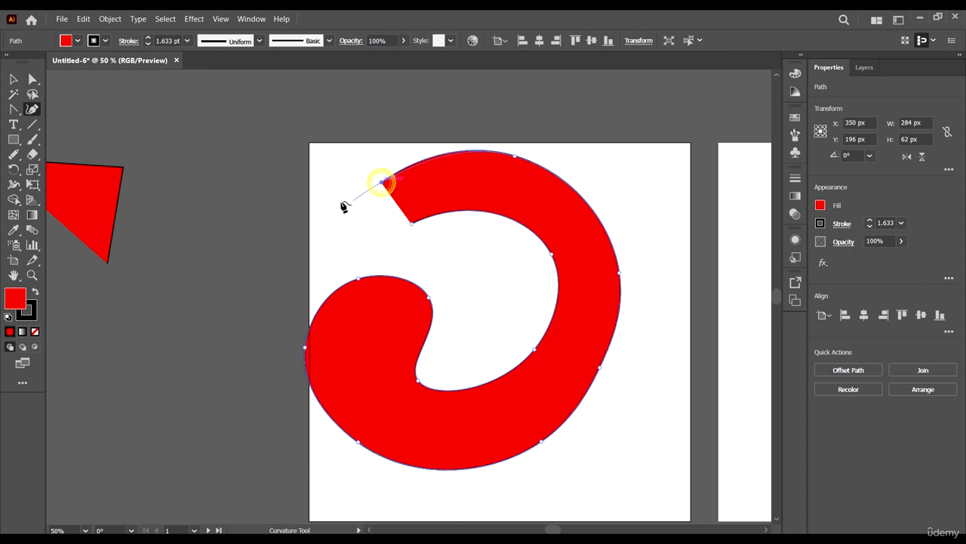
- Continue the curved path above the artboard with pointed corners, a dip and a wide curve back down around the band
click(284, 110)
click(397, 102)
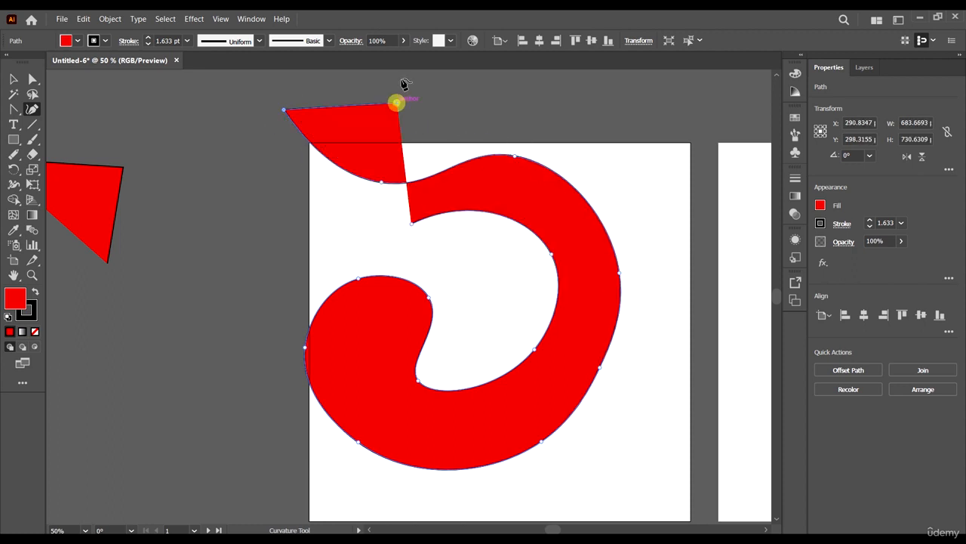
scroll(474, 160, up, 2)
click(457, 71)
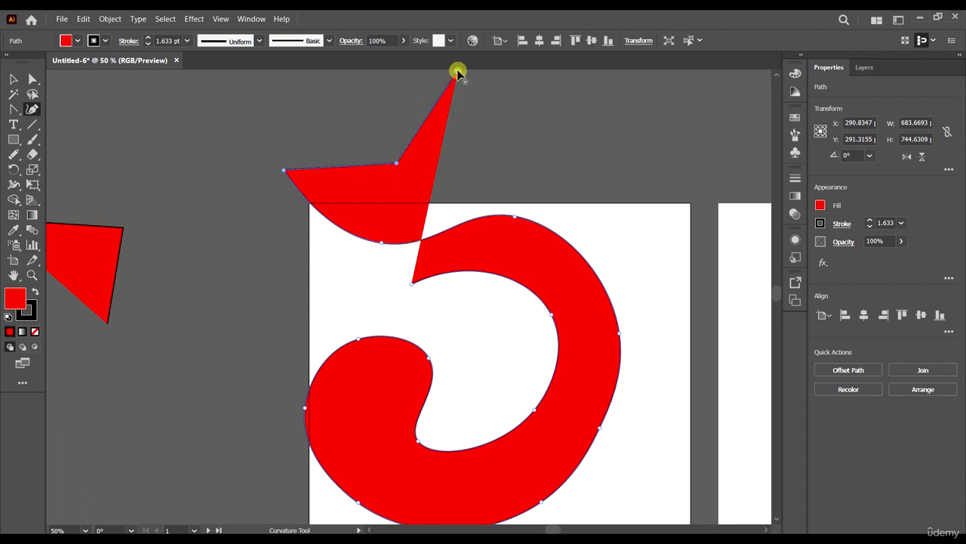
click(549, 164)
click(660, 119)
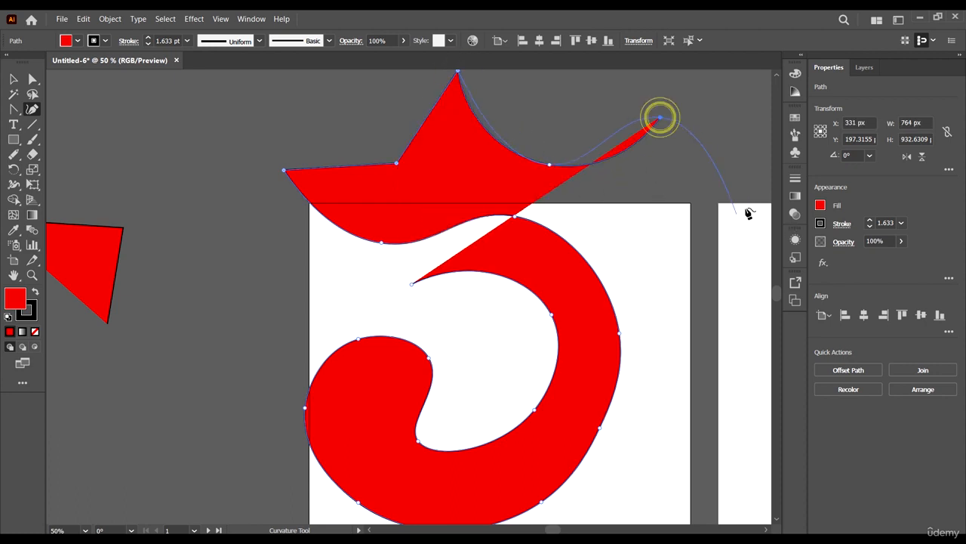
click(714, 276)
scroll(657, 368, down, 2)
click(647, 373)
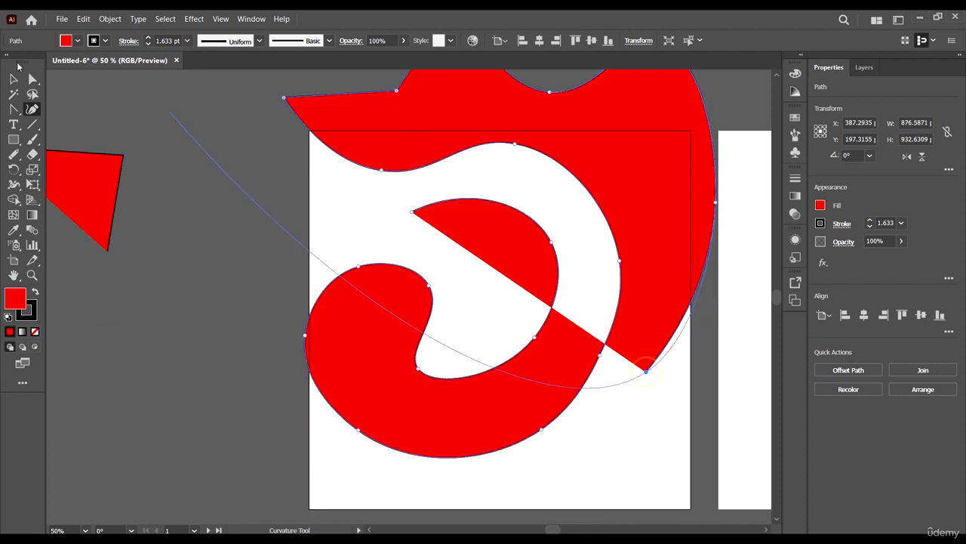
- Delete the unfinished curved shape and the remaining red triangle
key(v)
key(ctrl+minus)
scroll(517, 233, down, 1)
key(Delete)
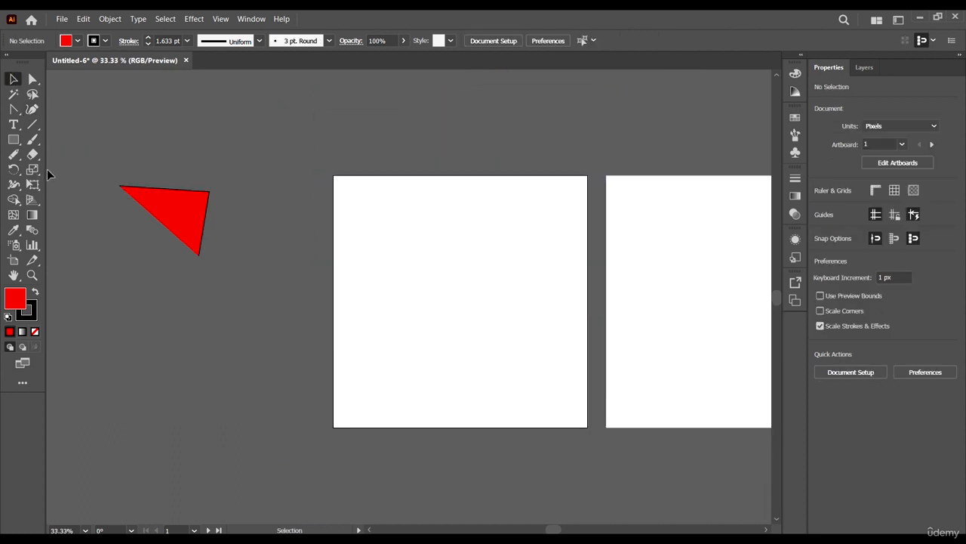
click(158, 208)
key(Delete)
- Delete the second artboard, Artboard 1 copy, and leave artboard editing
scroll(244, 205, down, 1)
scroll(445, 263, right, 1)
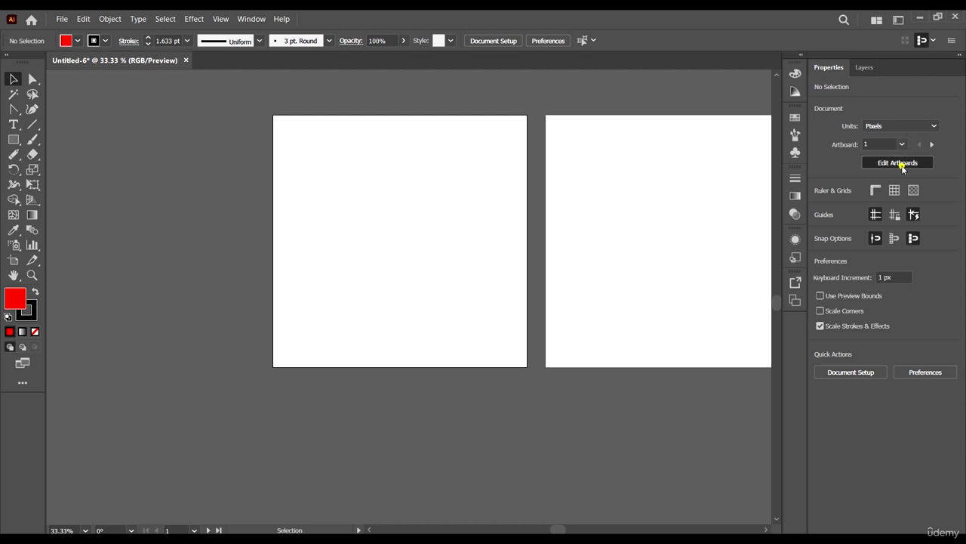
click(901, 164)
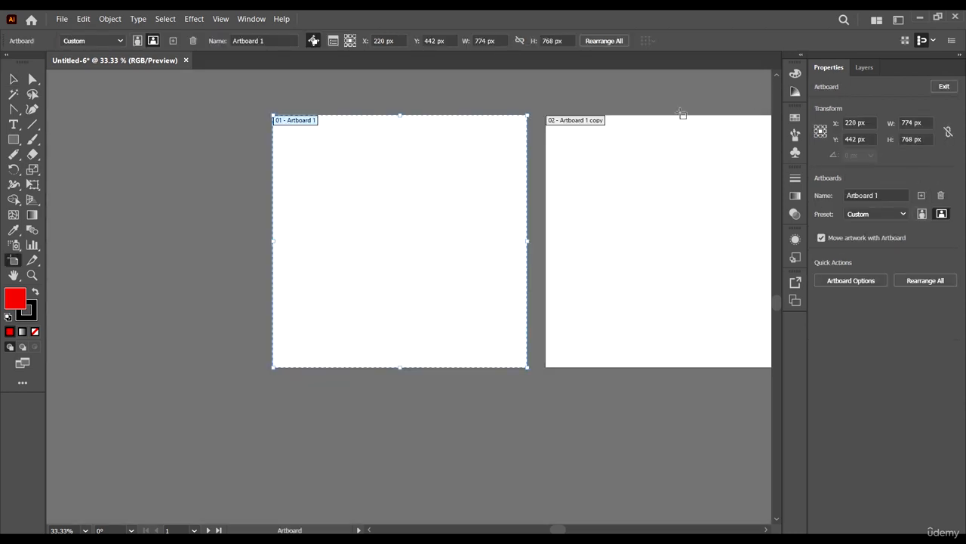
click(693, 159)
key(Delete)
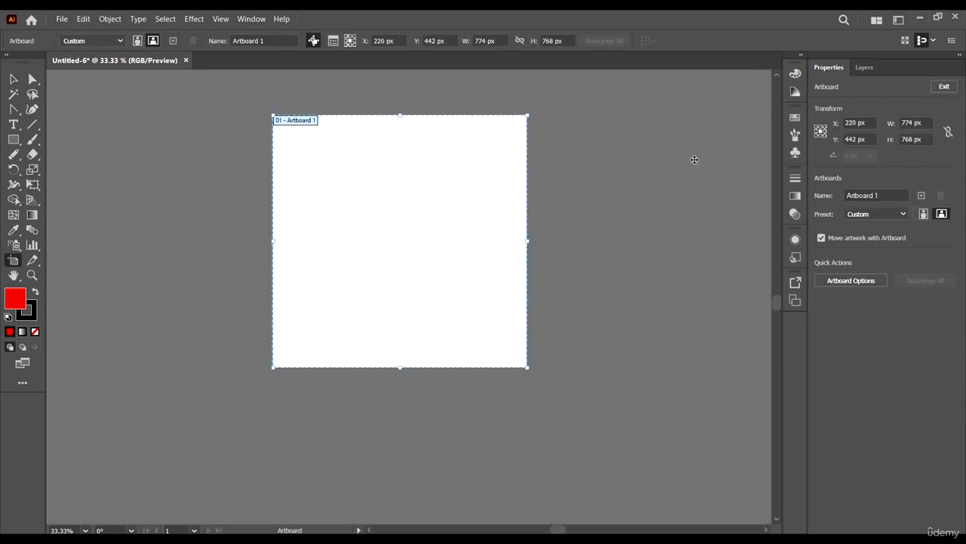
click(15, 79)
click(229, 234)
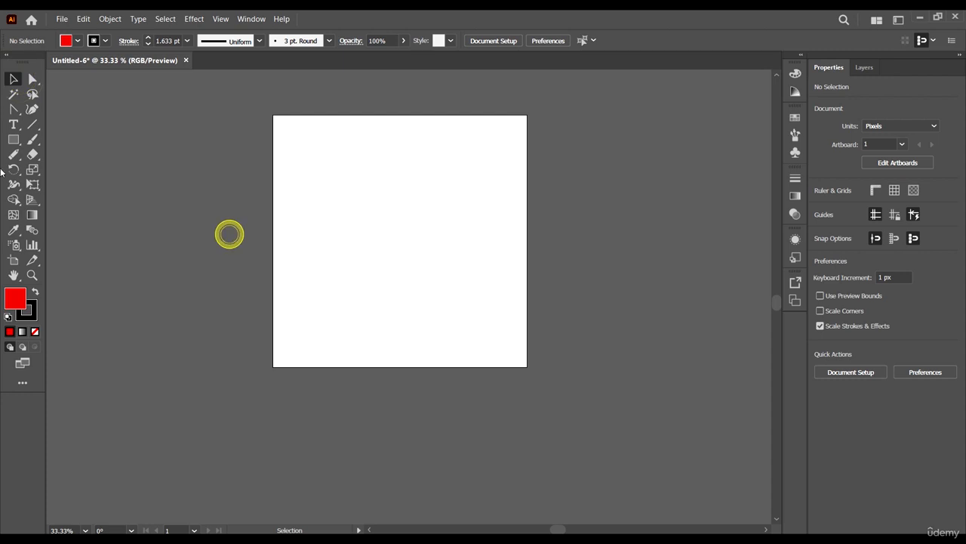
- Add a horizontal point text reading 1734.971734.971734.97 in the upper half of the artboard with the Type tool
click(13, 127)
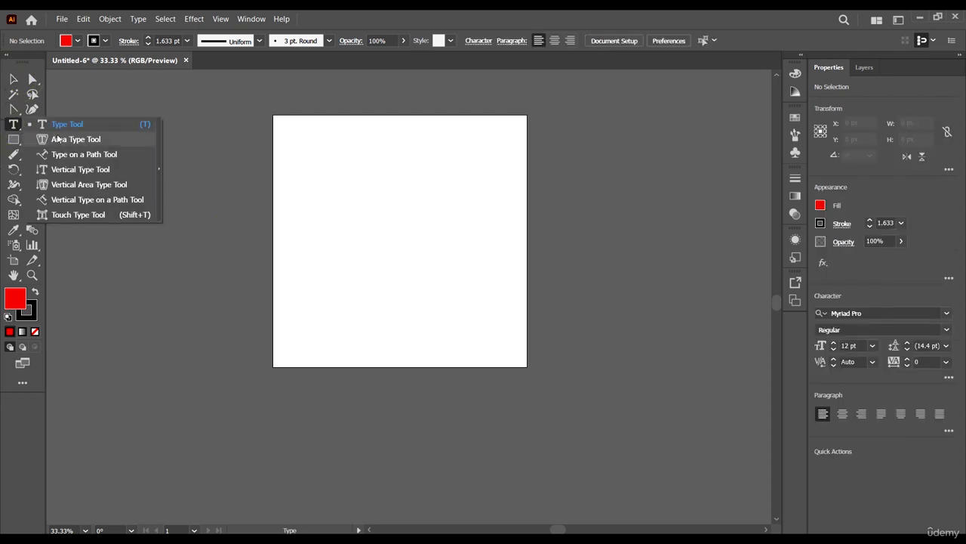
click(55, 125)
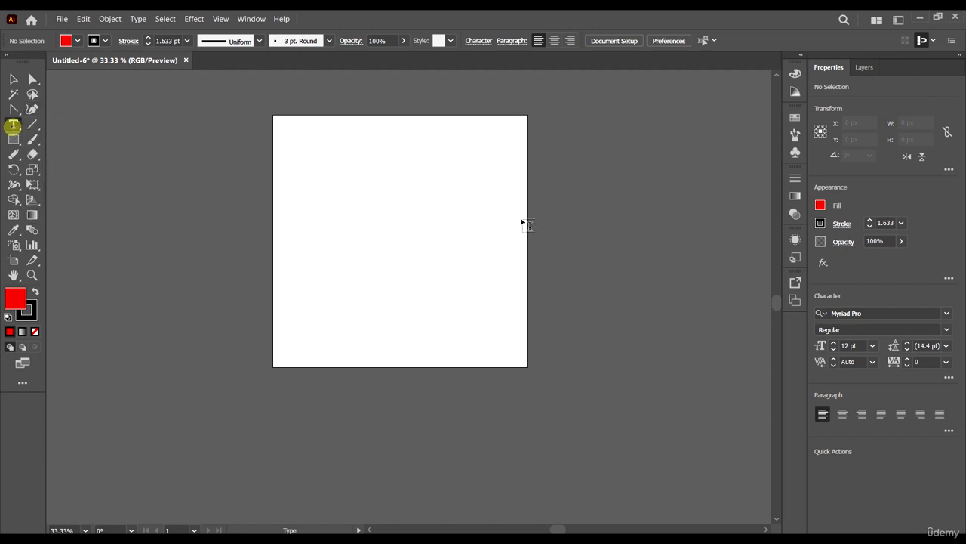
click(356, 197)
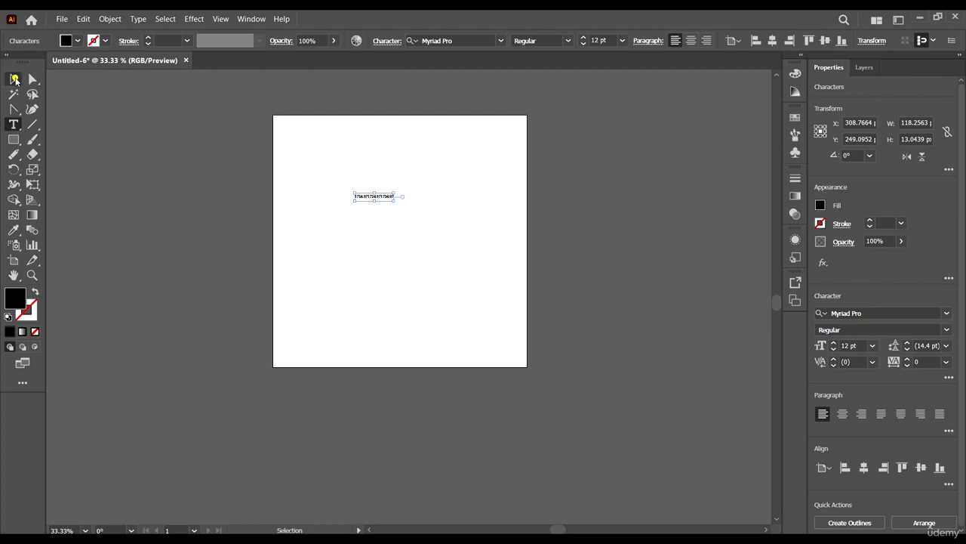
- Scale the number text up to about 97.66 pt and move it across the middle of the artboard
click(15, 79)
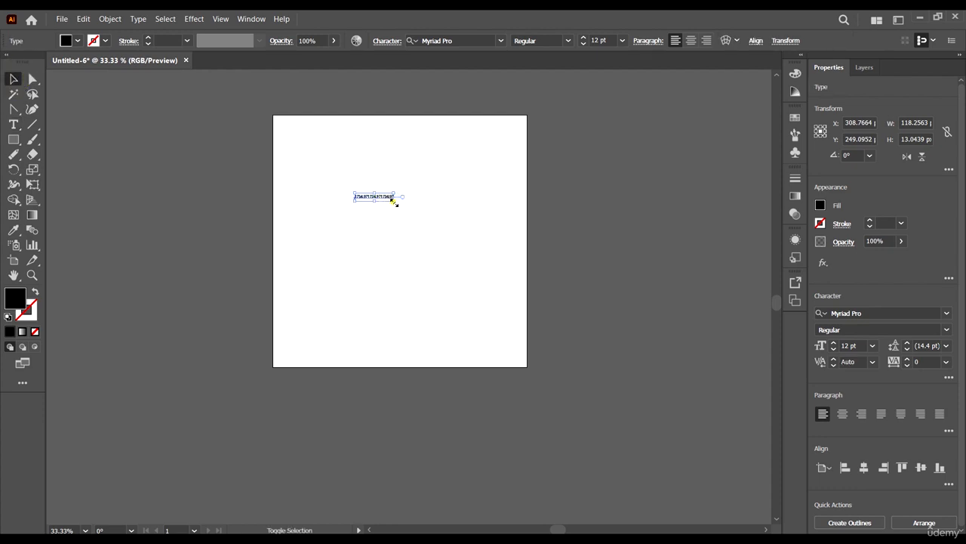
drag(393, 202, 673, 345)
drag(606, 218, 481, 243)
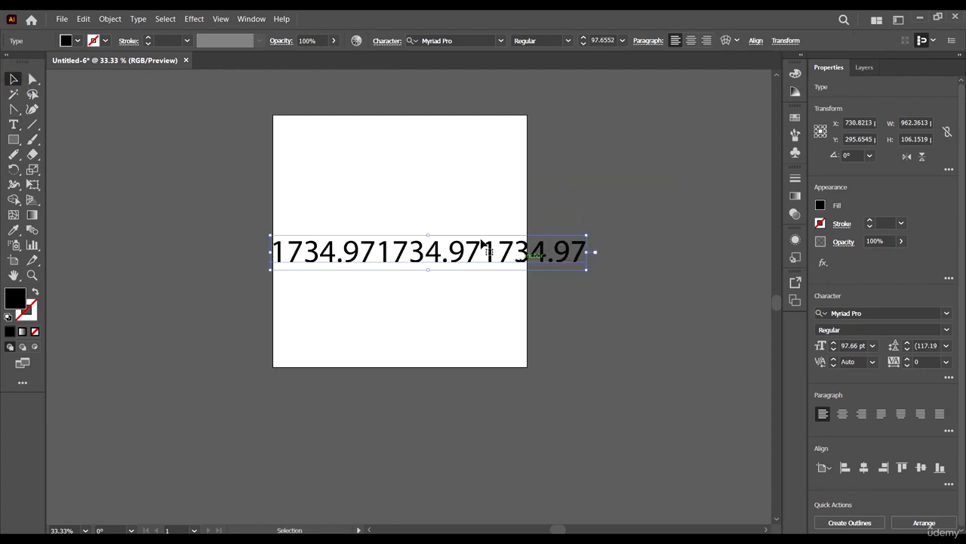
click(13, 125)
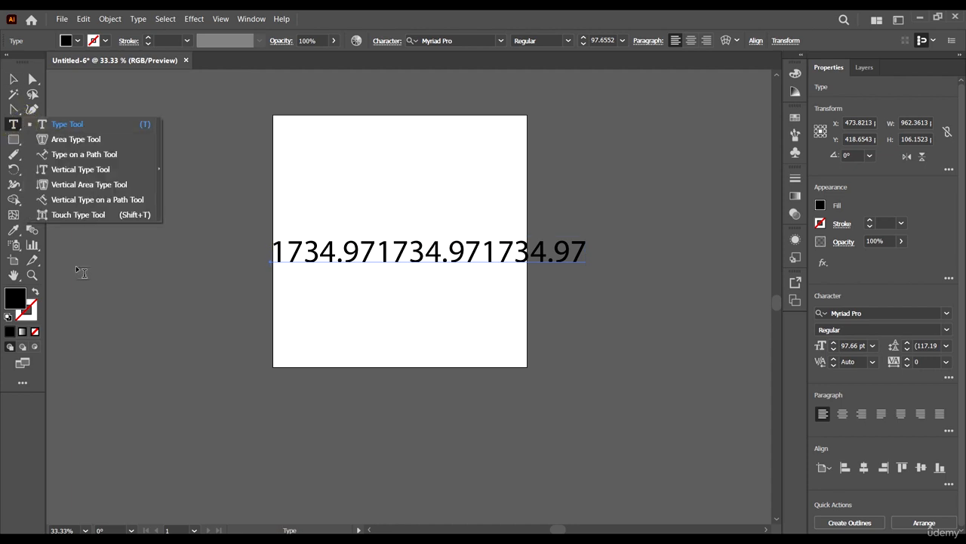
click(12, 125)
- Draw a descending diagonal line about 381 px wide and 405 px high beside the artboard with the Line Segment tool
click(30, 127)
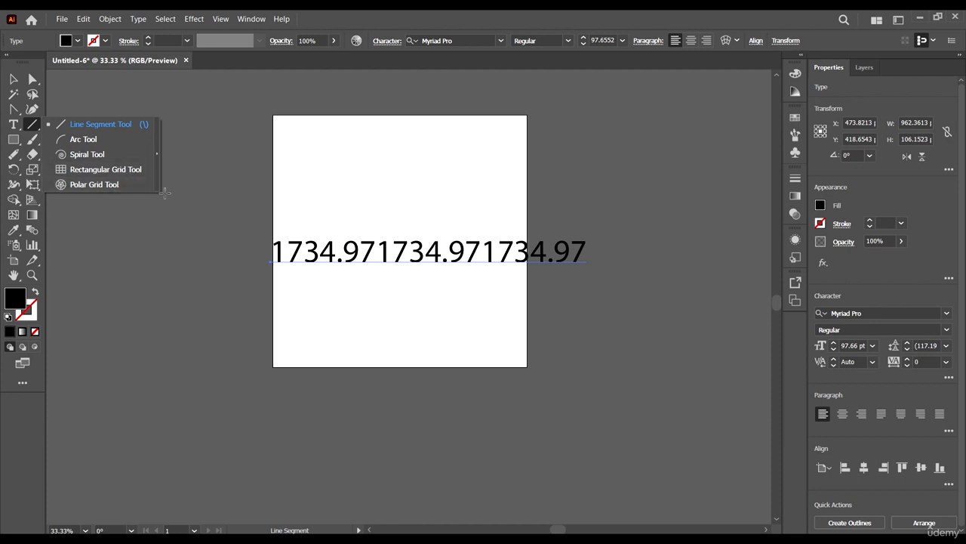
click(35, 124)
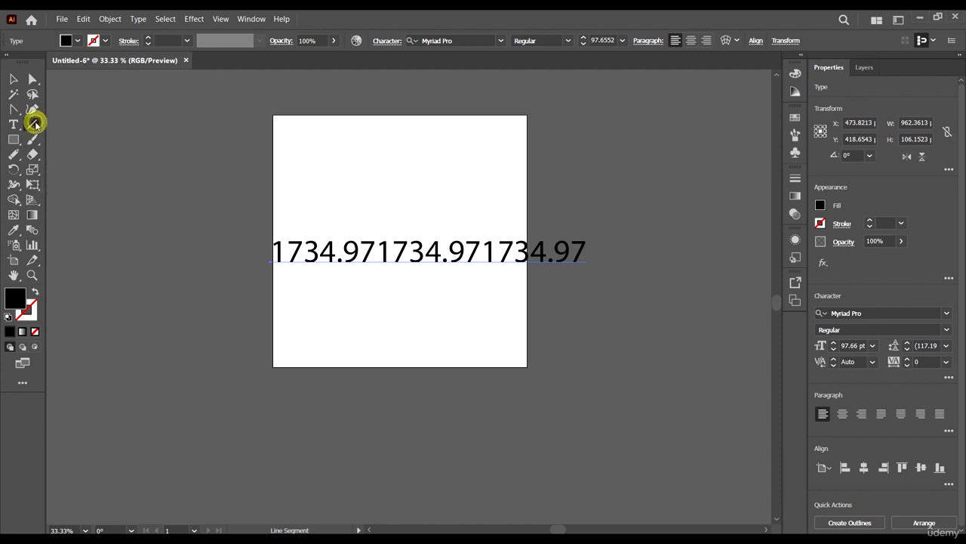
click(35, 122)
click(36, 126)
click(35, 128)
click(86, 125)
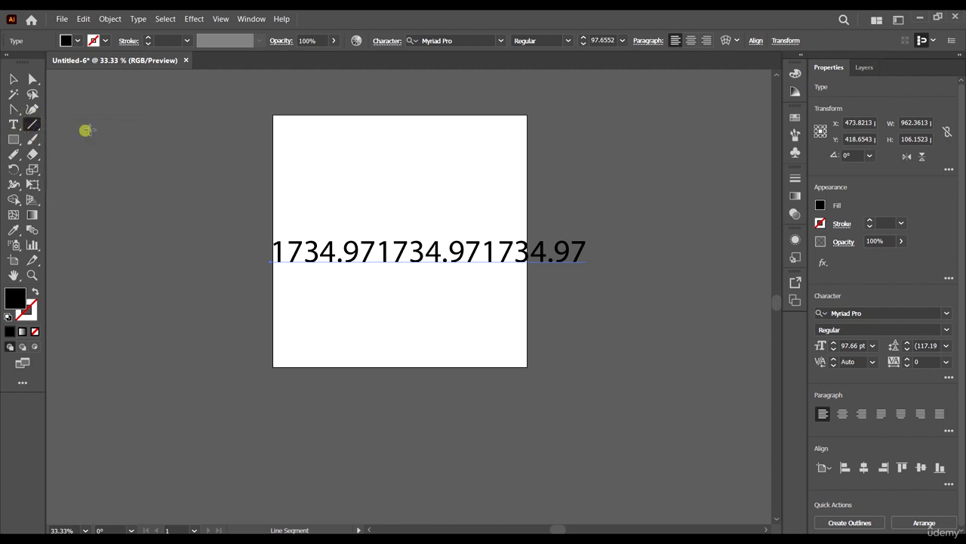
drag(98, 131, 223, 264)
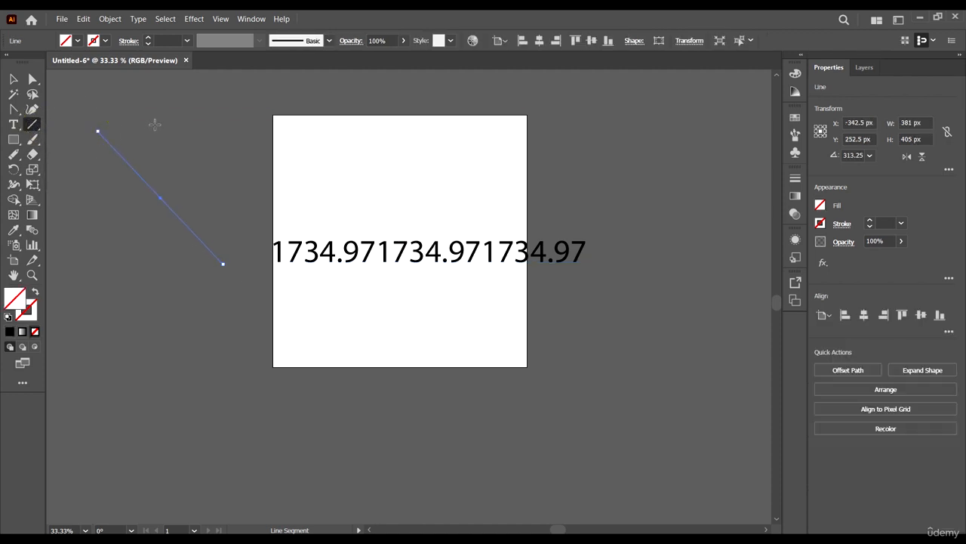
- Draw an arc about 406 px wide and 190 px high with the Arc tool and place a second open arc of the same size
click(31, 127)
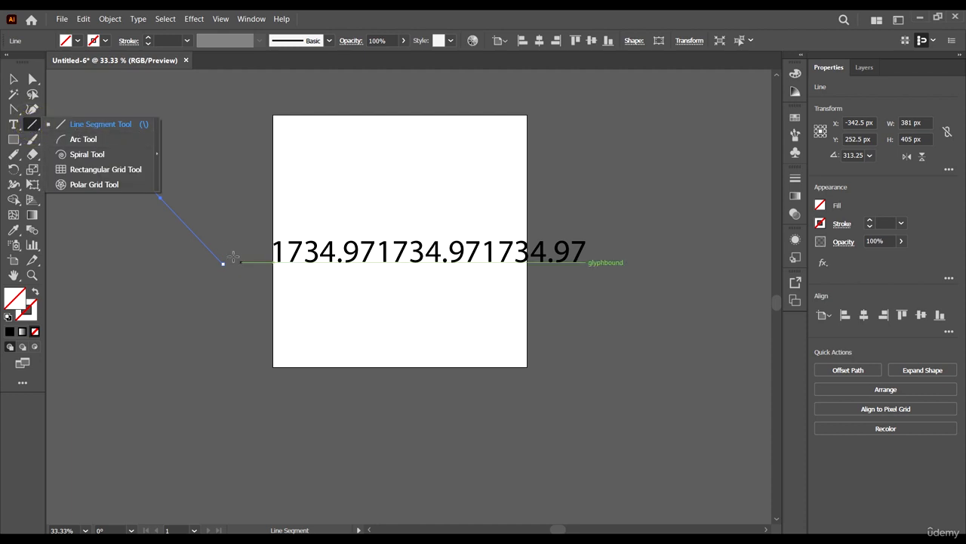
click(85, 139)
drag(147, 257, 279, 318)
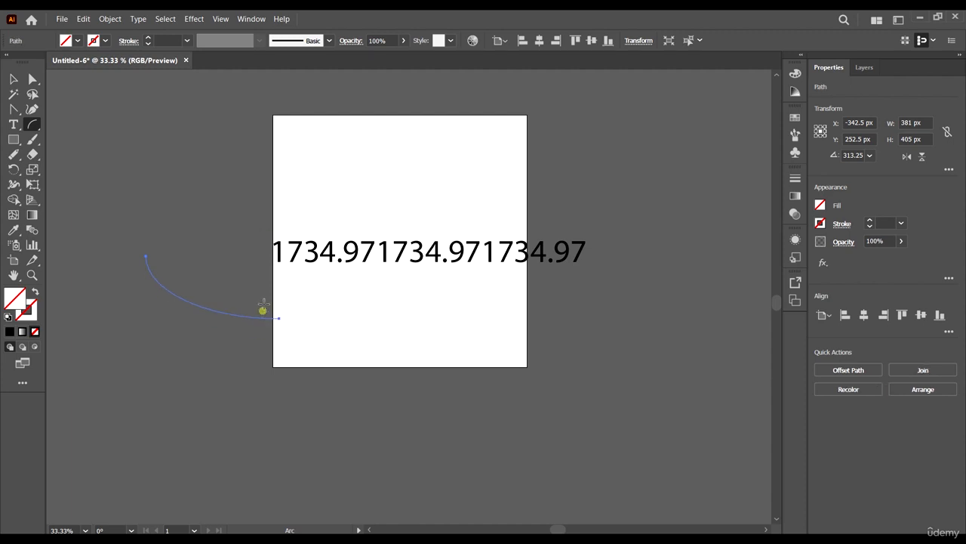
click(277, 317)
click(555, 338)
click(216, 230)
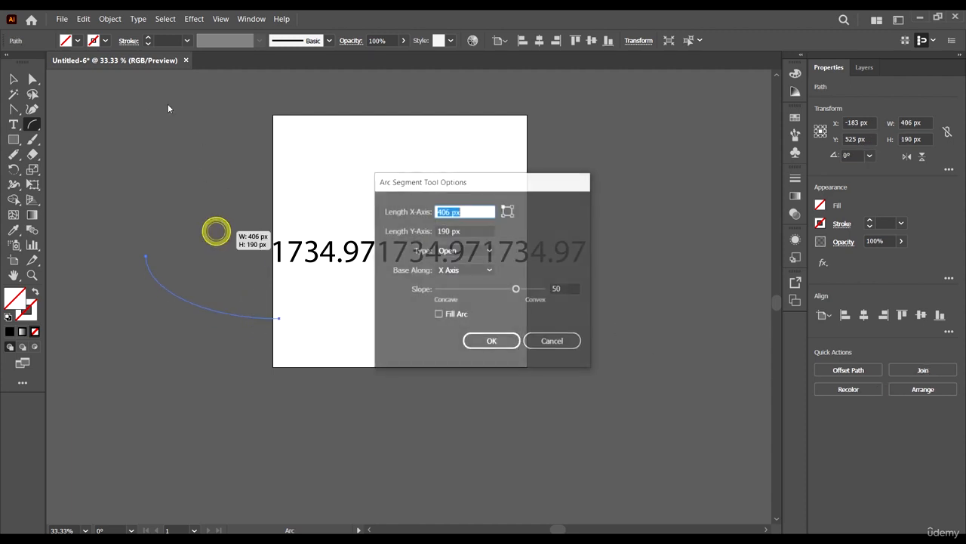
click(504, 339)
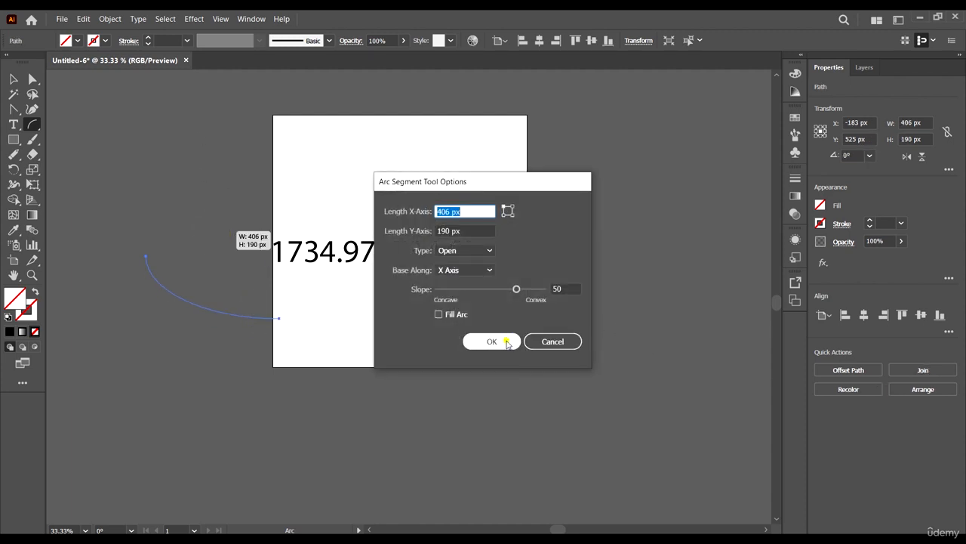
- Create a spiral beside the artboard with a 50 px radius, 80% decay and 10 segments using the Spiral tool
click(32, 127)
click(110, 150)
click(134, 183)
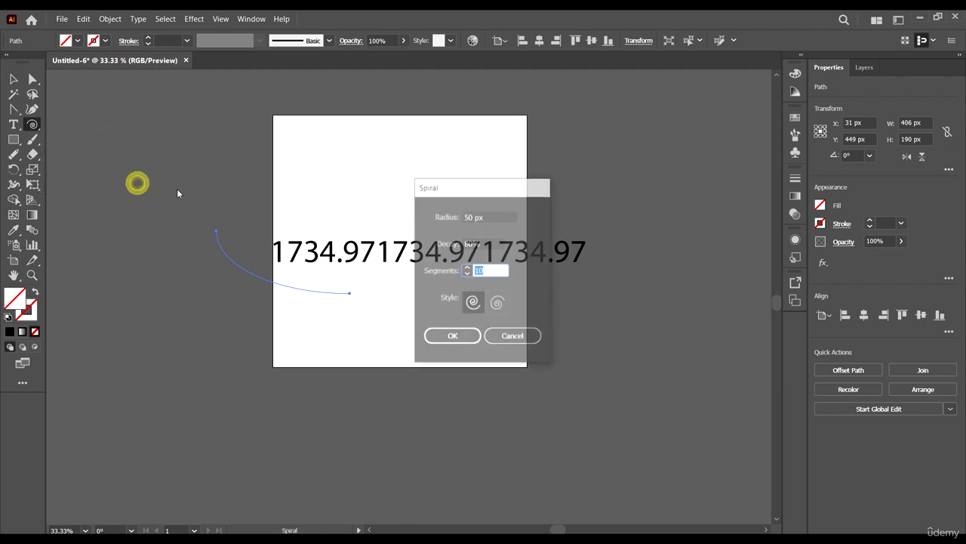
click(437, 336)
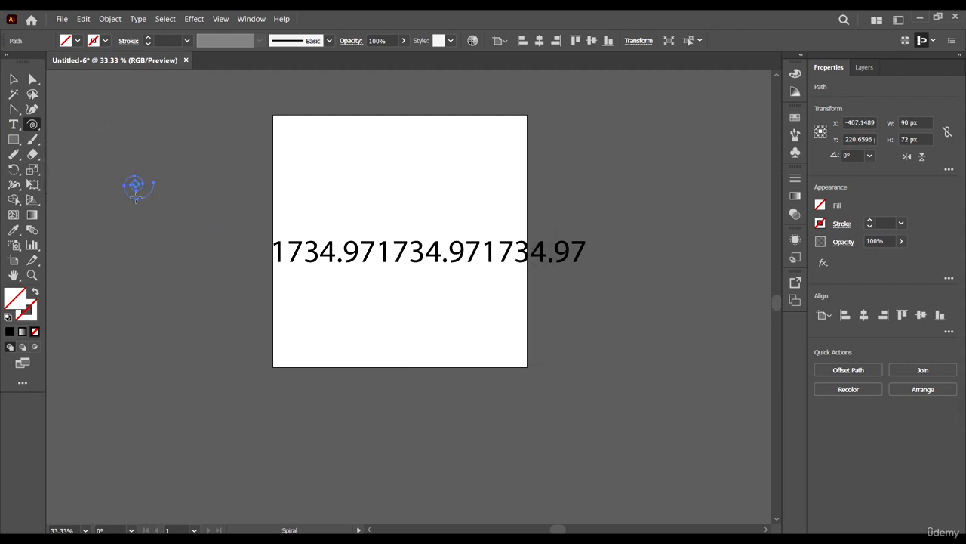
- Create a 100 by 100 px rectangular grid beside the artboard with 5 horizontal and 5 vertical dividers
click(36, 127)
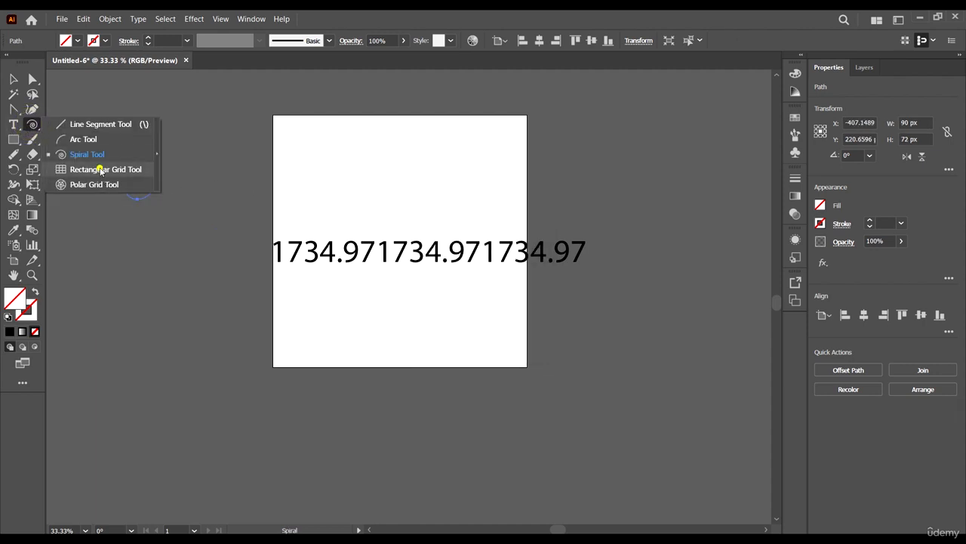
click(101, 169)
click(154, 196)
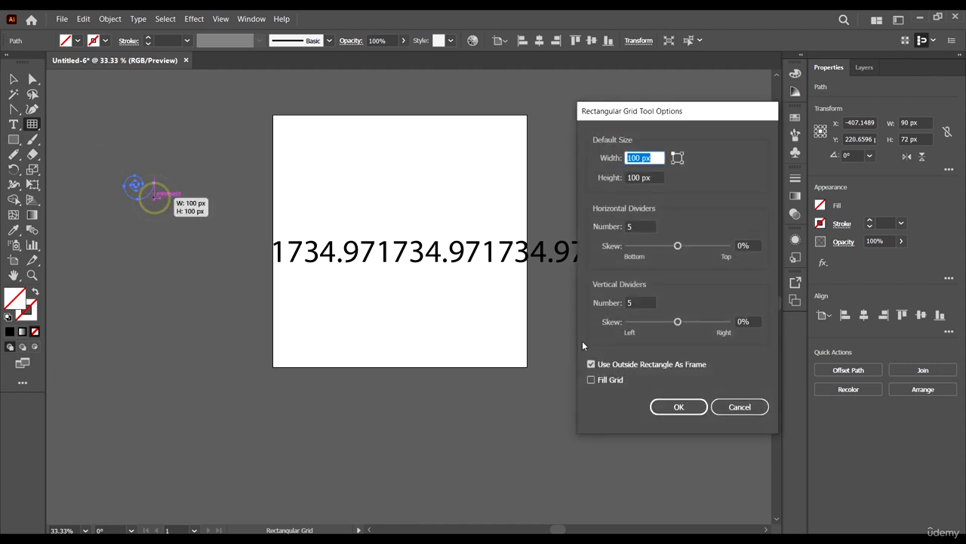
click(675, 406)
- Create a 100 by 100 px polar grid beside the rectangular grid with 5 concentric and 5 radial dividers
click(36, 127)
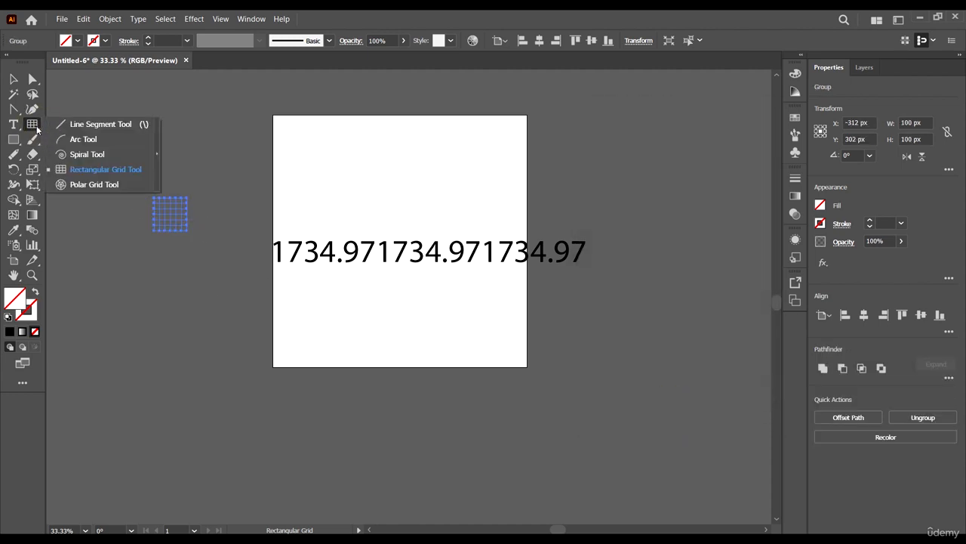
click(91, 184)
click(211, 213)
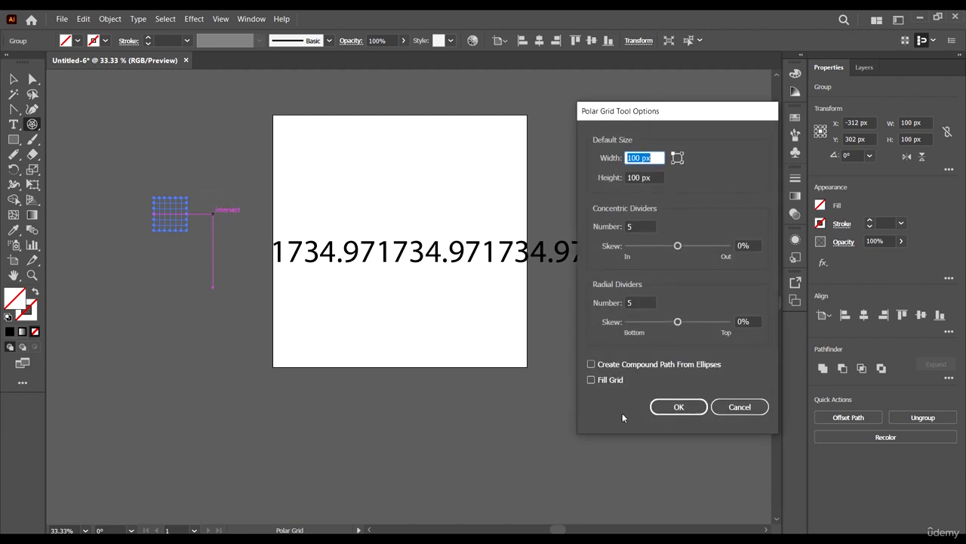
click(669, 406)
- Draw a hexagon about 342 px wide and 296 px high outside the artboard with the Polygon tool
scroll(237, 251, up, 4)
scroll(370, 242, down, 2)
scroll(370, 243, down, 1)
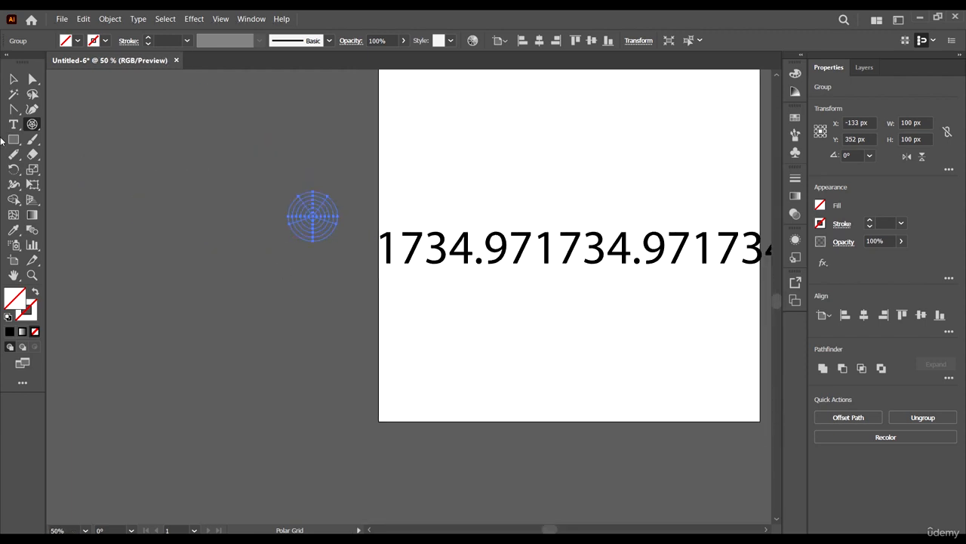
click(12, 140)
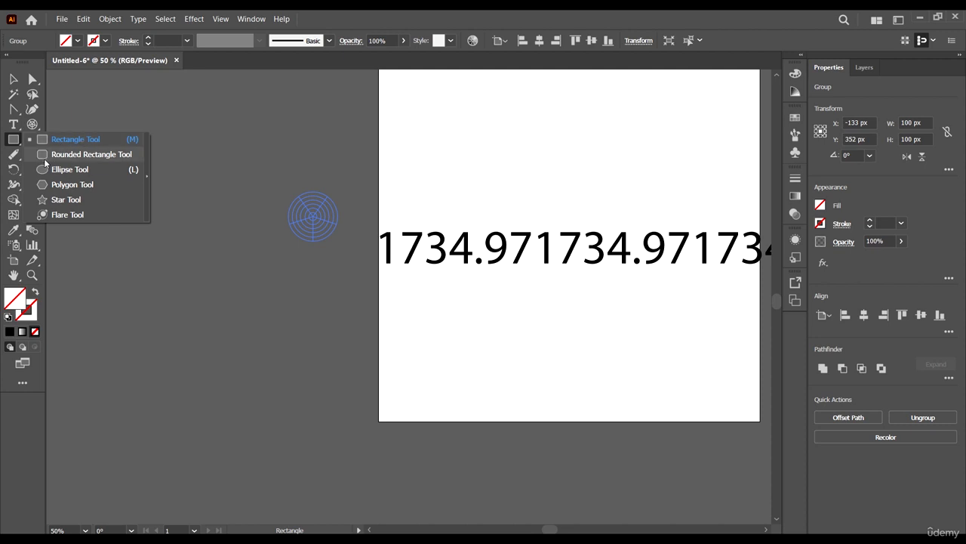
click(95, 188)
drag(155, 204, 240, 203)
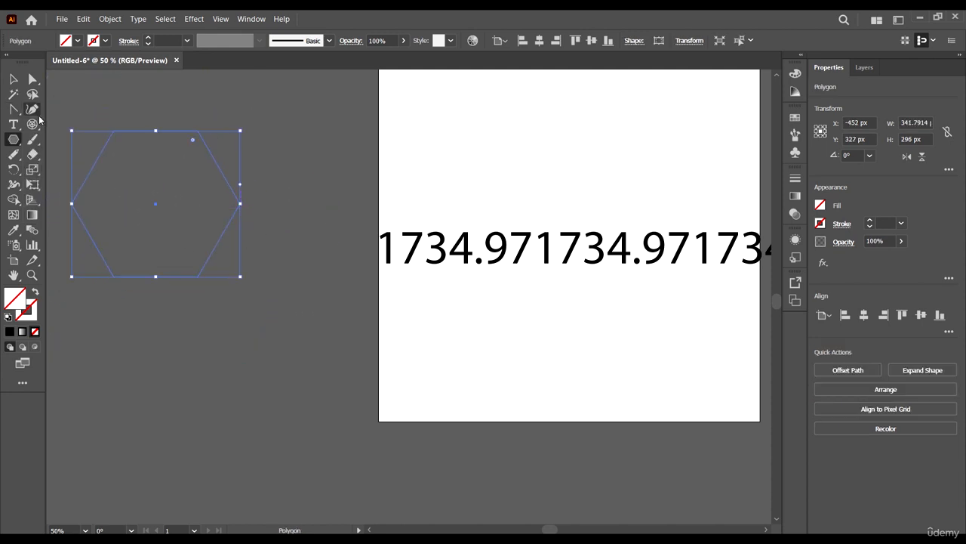
- Fill the hexagon with red and move it so it overlaps the artboard's left edge
click(13, 79)
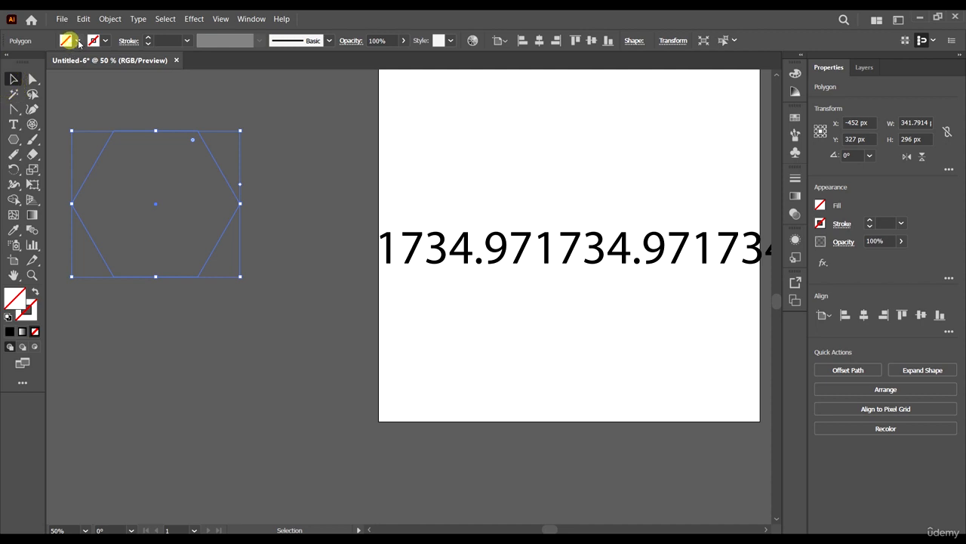
click(73, 40)
click(59, 66)
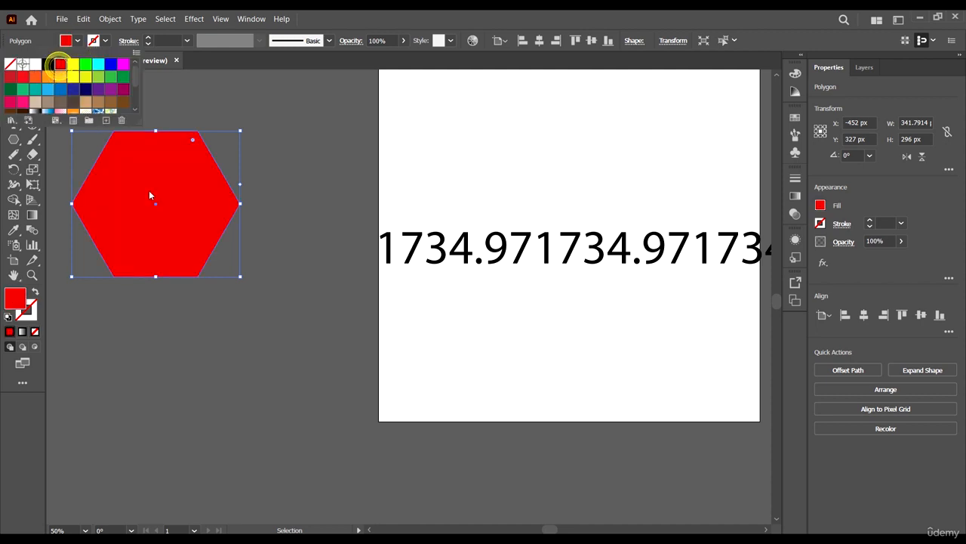
click(144, 168)
drag(175, 187, 353, 174)
- Paint two tall red squiggles outside the artboard, below the hexagon, with the Paintbrush tool
click(15, 140)
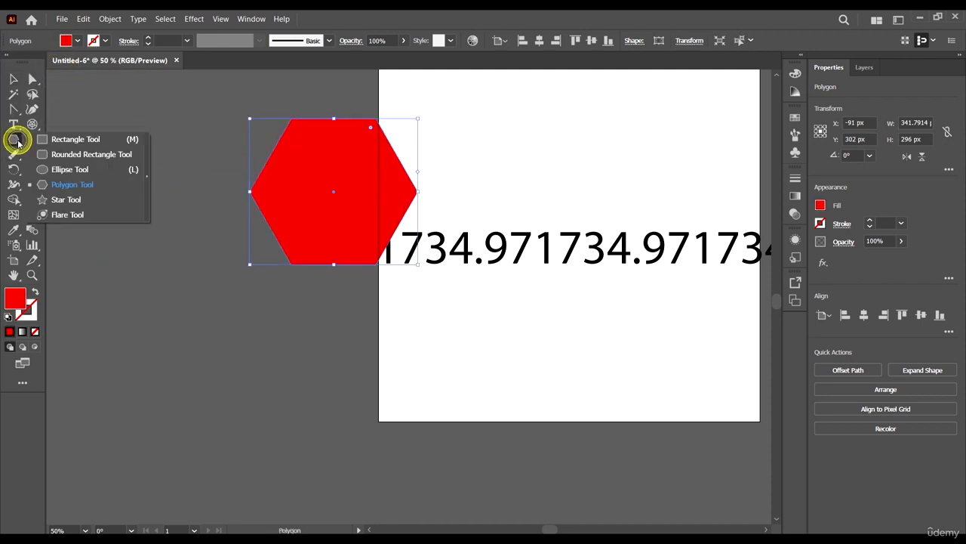
click(10, 138)
click(37, 141)
click(37, 141)
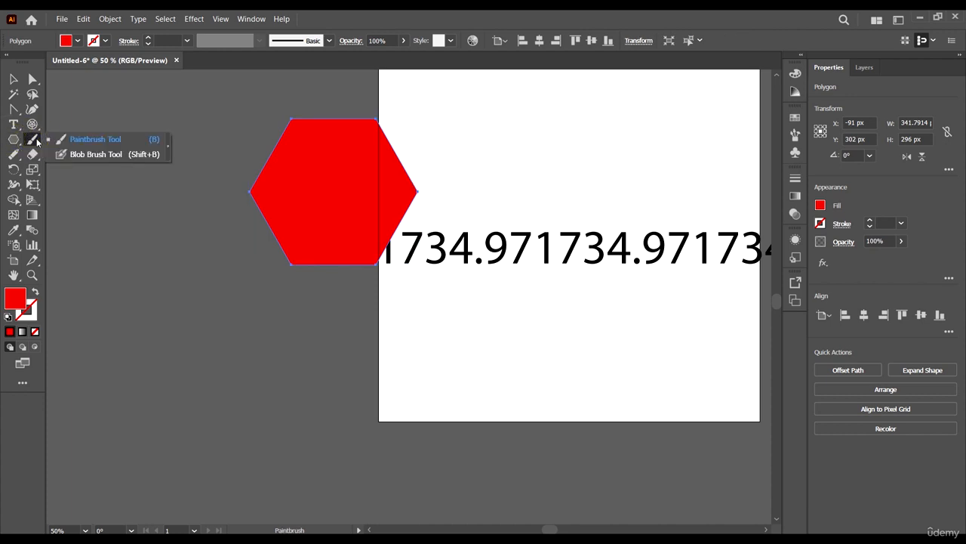
click(83, 139)
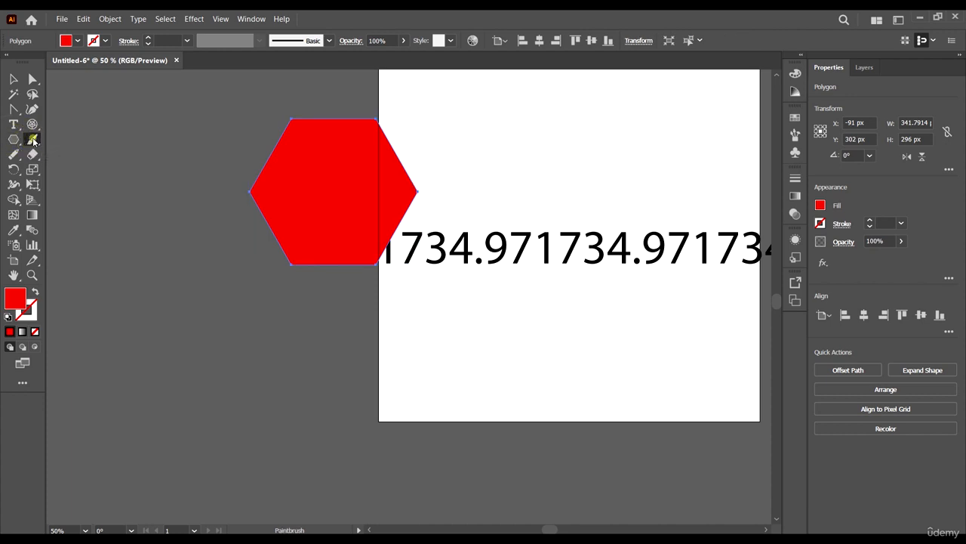
drag(126, 288, 135, 408)
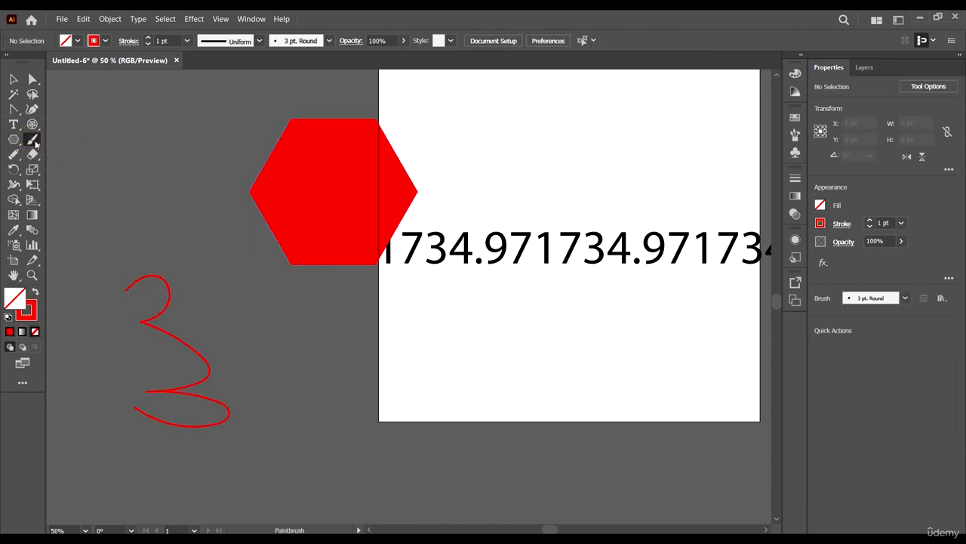
click(34, 142)
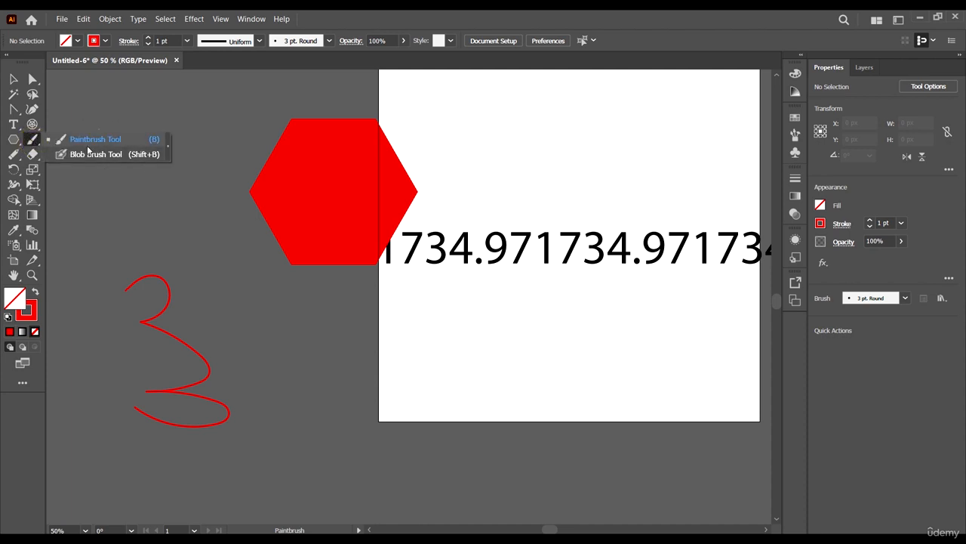
click(85, 139)
mouse_move(258, 302)
mouse_down()
mouse_move(316, 323)
mouse_move(329, 438)
mouse_up()
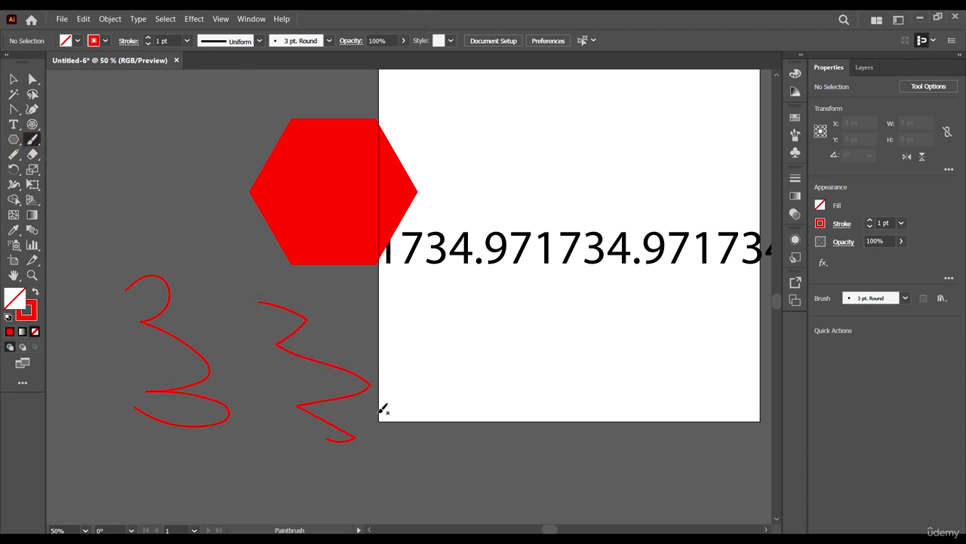
- Paint four more zigzag brush strokes on the artboard, two below and two above the number text
mouse_move(441, 328)
mouse_down()
mouse_move(459, 352)
mouse_move(469, 432)
mouse_up()
mouse_move(566, 309)
mouse_down()
mouse_move(616, 375)
mouse_move(597, 400)
mouse_up()
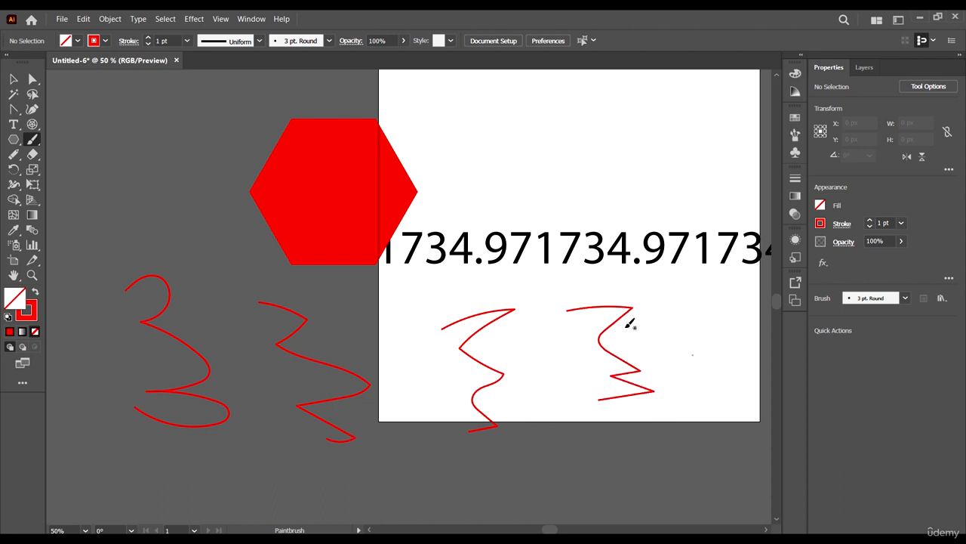
drag(523, 195, 576, 157)
mouse_move(651, 134)
mouse_down()
mouse_move(599, 105)
mouse_move(651, 200)
mouse_up()
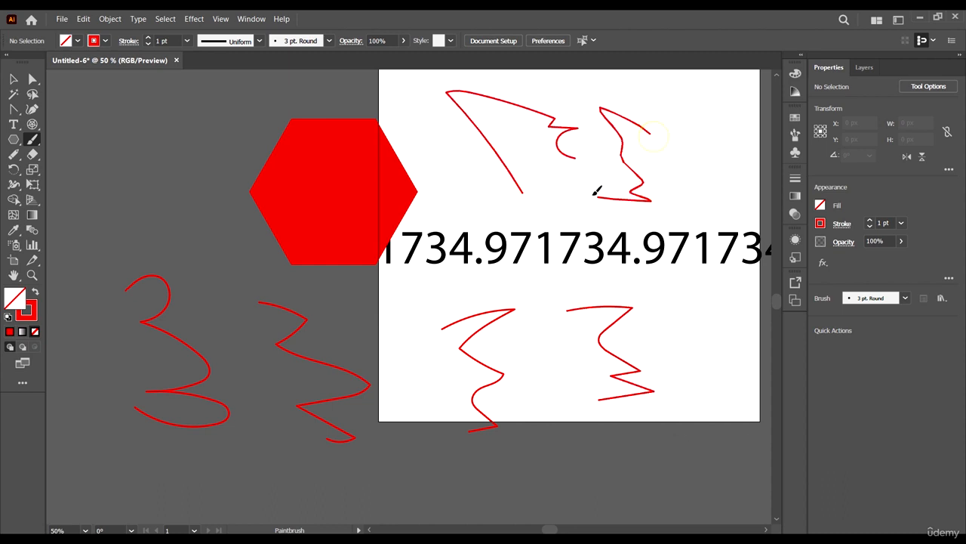
- Paint a zigzag with the Blob Brush tool across the brush stroke above the text and thicken its upper tip with scribbles
click(31, 140)
click(86, 155)
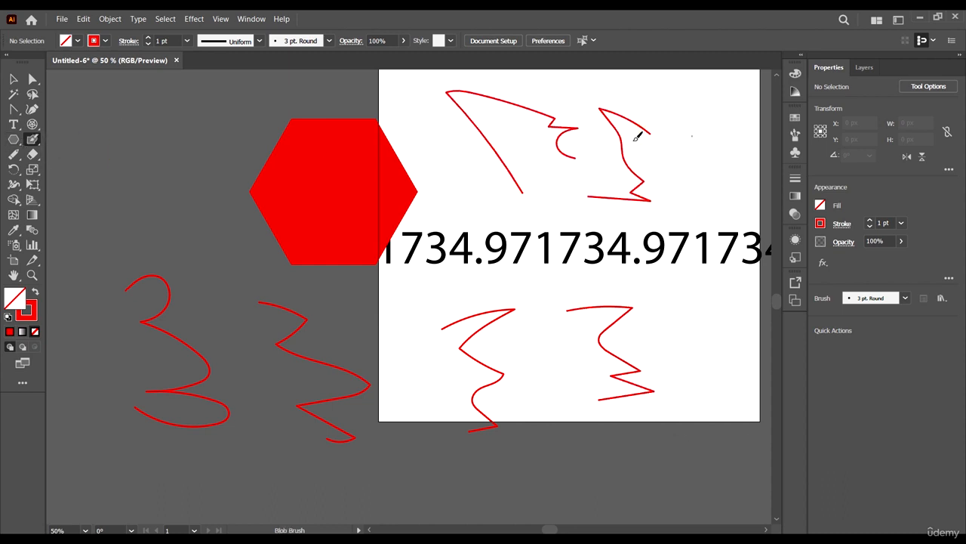
drag(613, 157, 661, 160)
scroll(676, 137, up, 5)
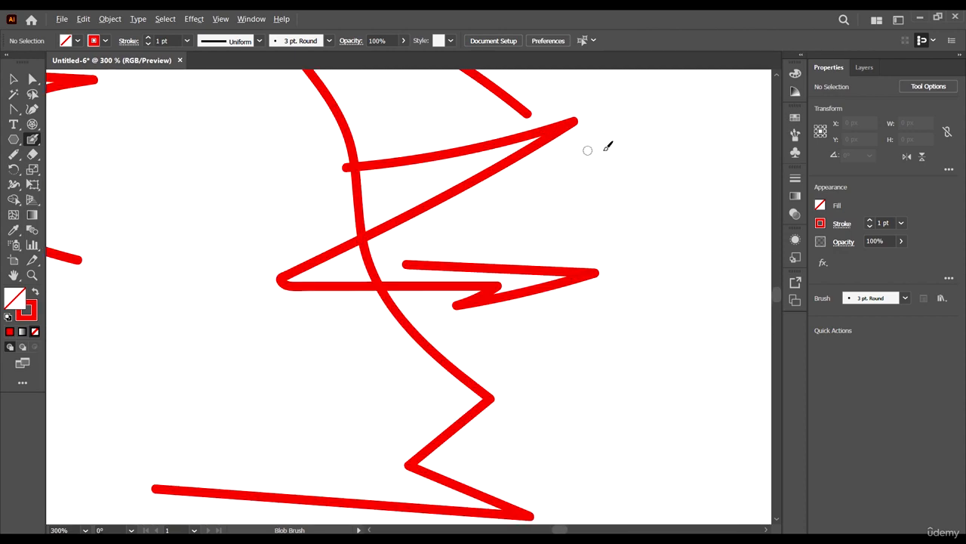
mouse_move(577, 121)
mouse_down()
mouse_move(659, 106)
mouse_move(618, 151)
mouse_move(682, 118)
mouse_up()
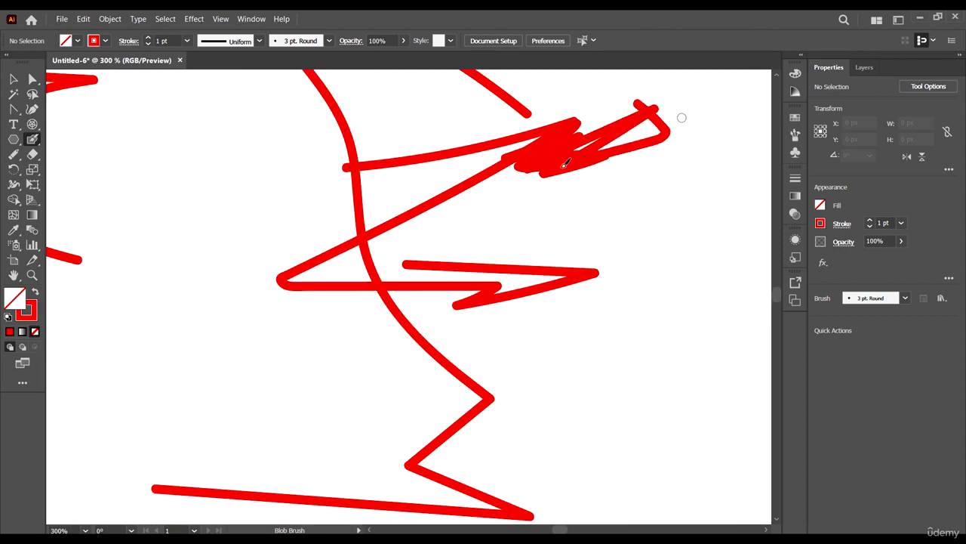
scroll(555, 153, down, 4)
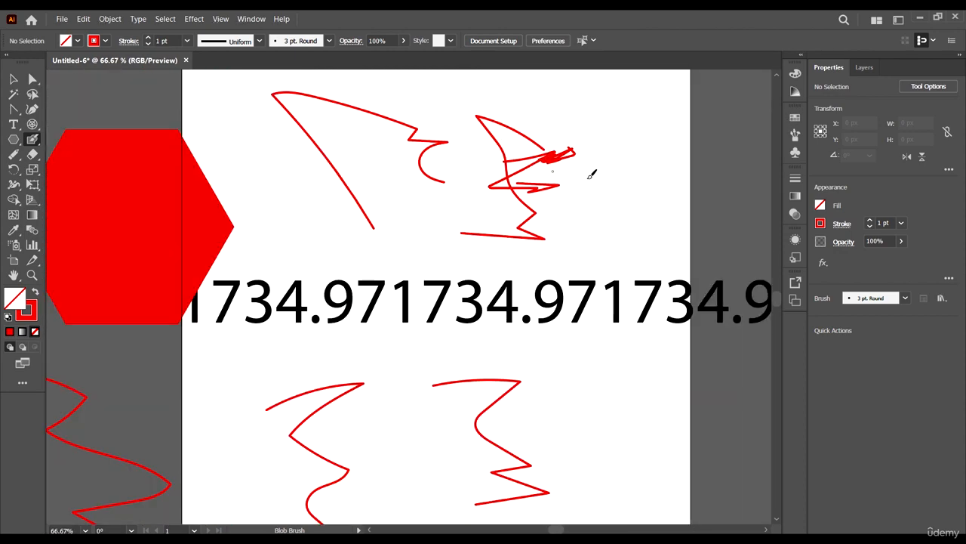
scroll(551, 171, up, 3)
- Draw a looping freehand path about 61 px wide and 107 px high between the two upper brush marks with the Pencil tool
click(32, 140)
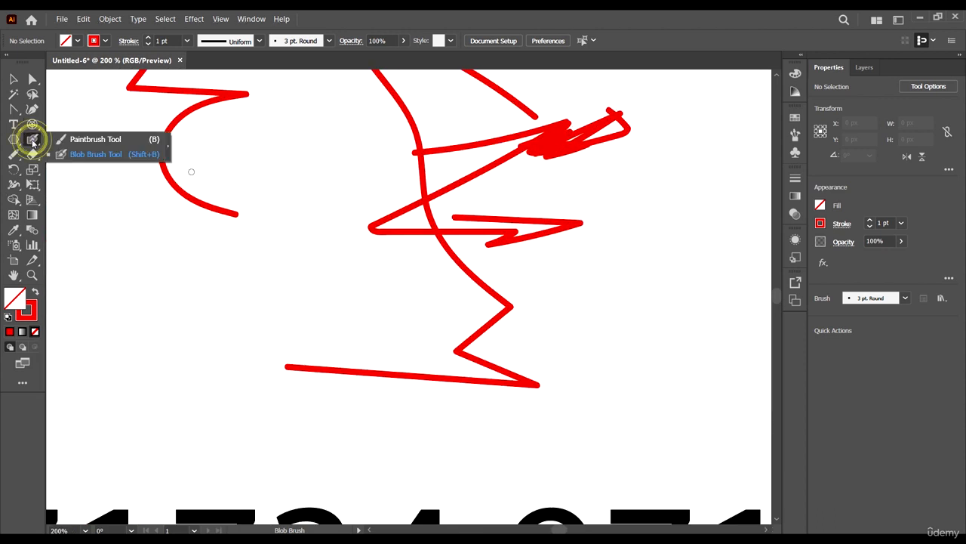
click(12, 155)
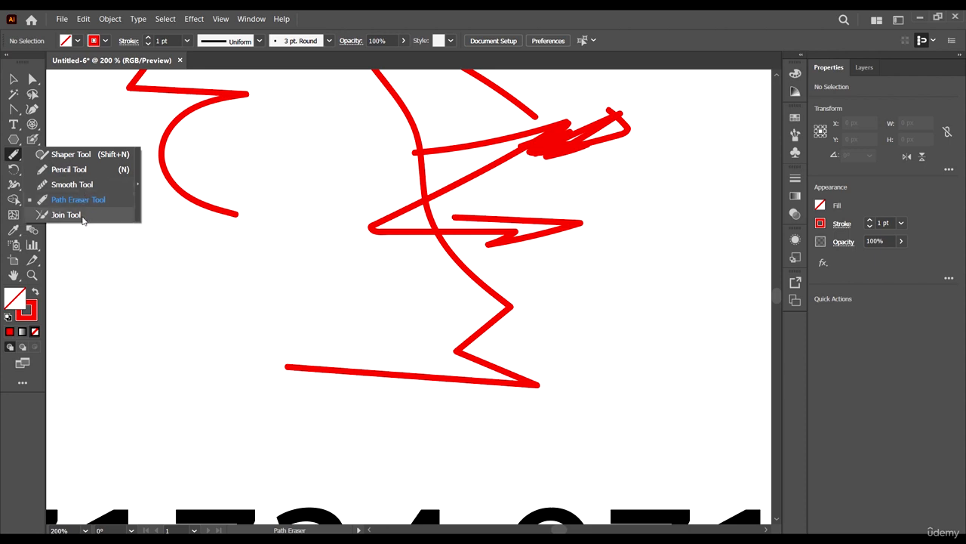
click(80, 168)
mouse_move(183, 286)
mouse_down()
mouse_move(302, 237)
mouse_move(265, 401)
mouse_move(178, 414)
mouse_up()
- Move the looping pencil path slightly down and to the left with the Shaper tool
scroll(234, 346, down, 2)
click(13, 155)
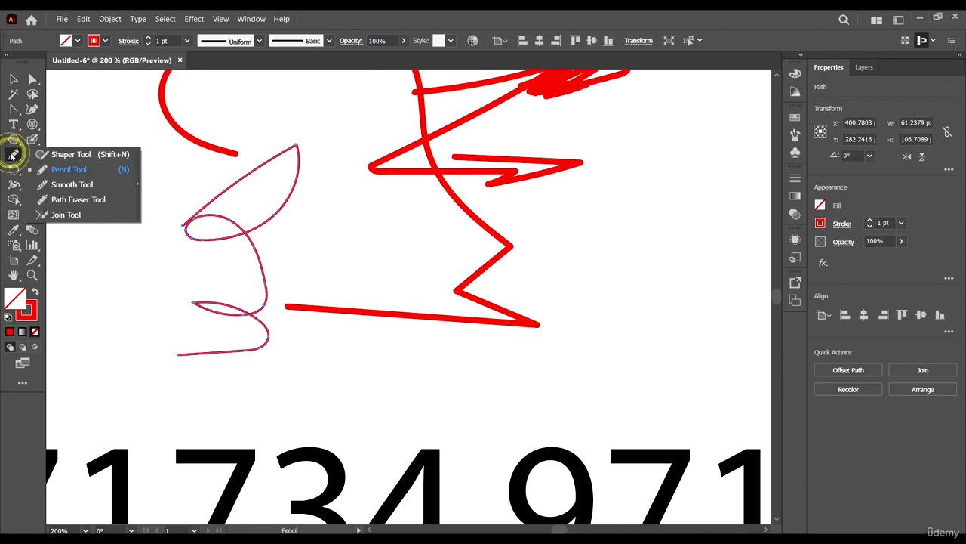
click(83, 153)
drag(255, 241, 240, 253)
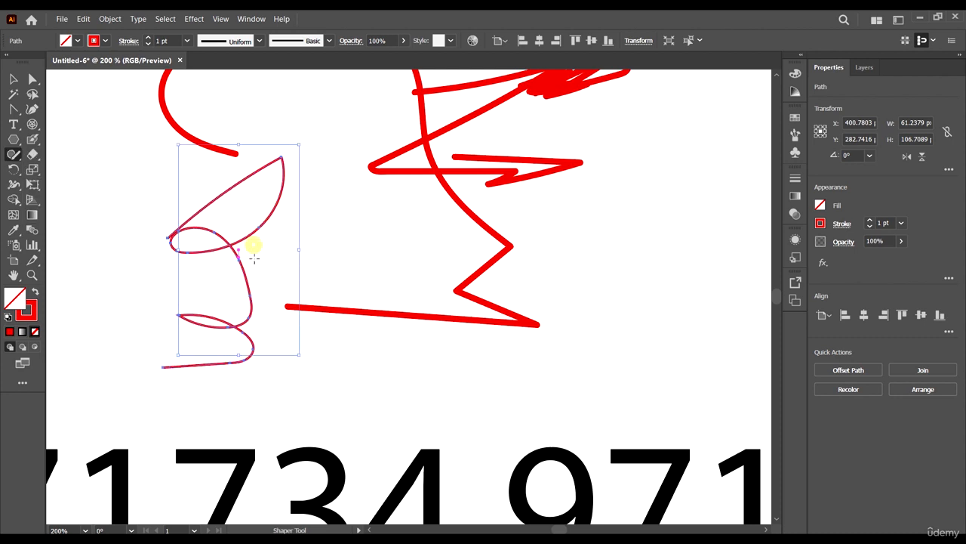
- Try an irregular gesture with the Shaper tool, and sketch a rectangle beside the Blob Brush zigzag
click(9, 157)
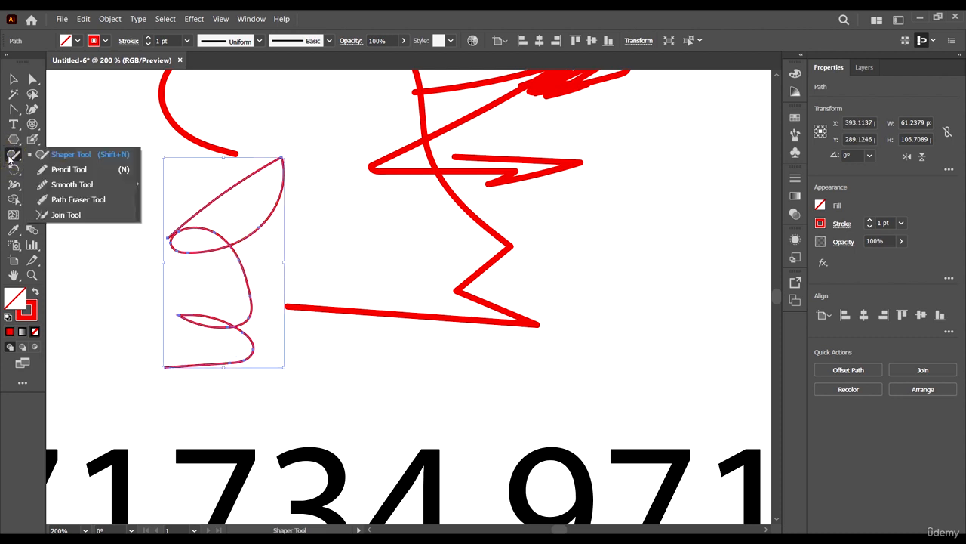
click(97, 157)
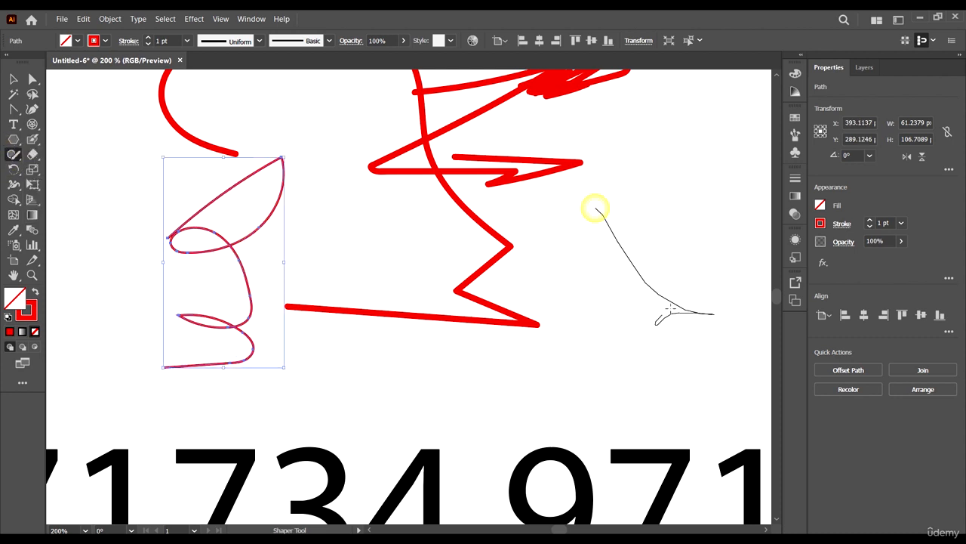
drag(595, 208, 547, 228)
scroll(595, 222, down, 3)
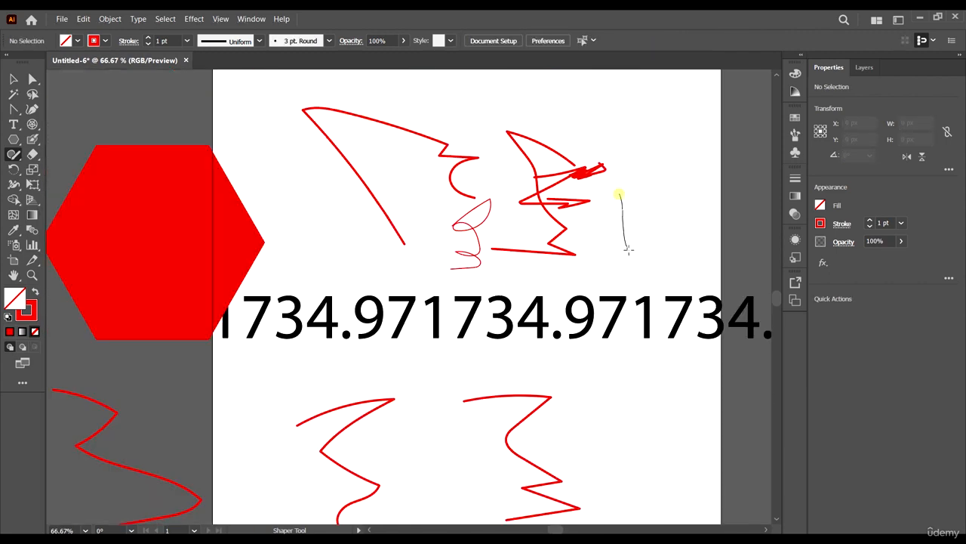
drag(610, 193, 613, 190)
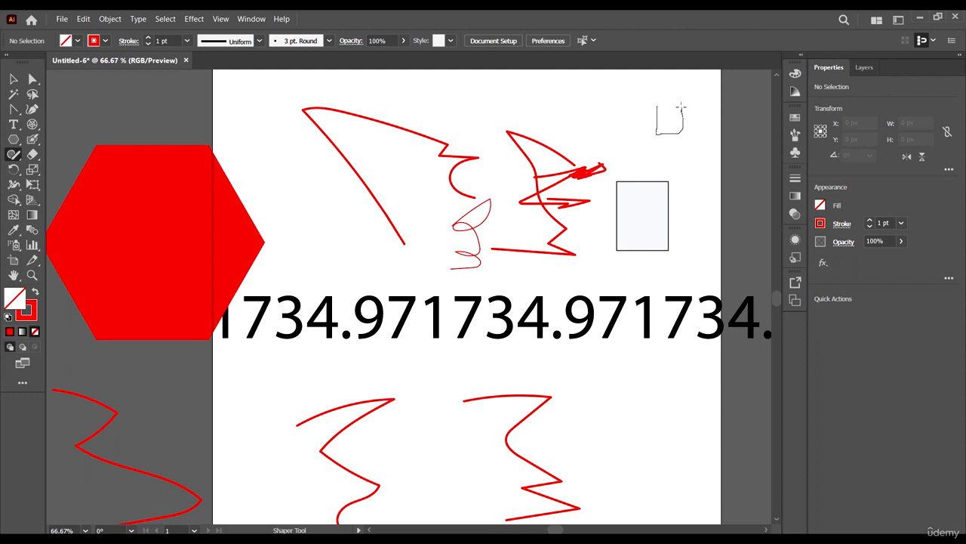
- Sketch a slanted ellipse, a large circle and a large diamond in the upper part of the artboard with the Shaper tool
drag(717, 221, 748, 243)
scroll(584, 153, up, 2)
drag(537, 147, 537, 145)
drag(343, 155, 343, 161)
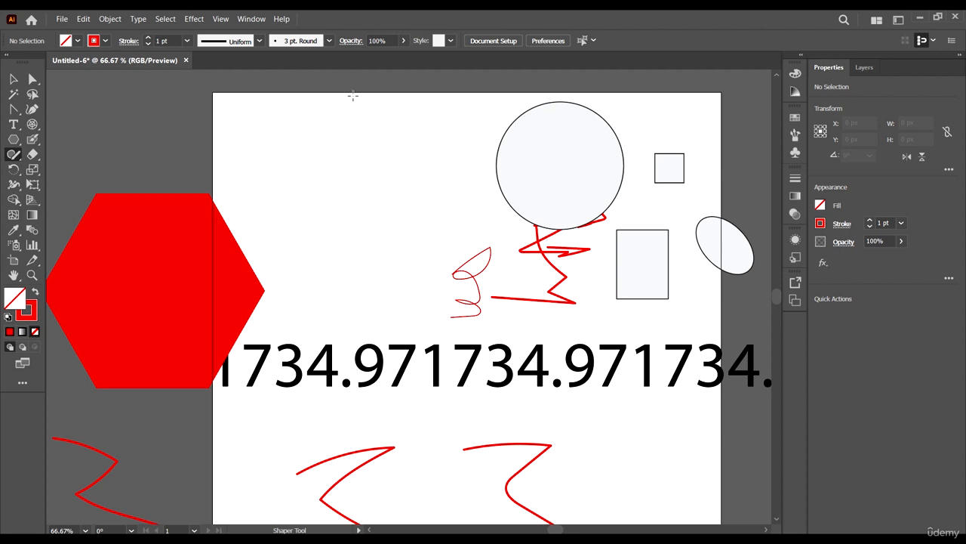
mouse_move(282, 181)
mouse_down()
mouse_move(447, 150)
mouse_move(331, 101)
mouse_up()
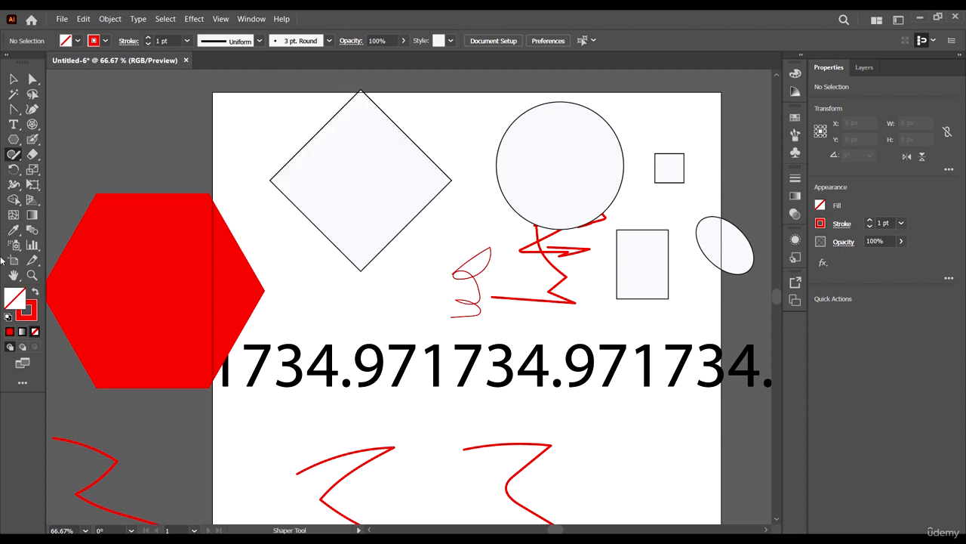
- Draw a wavy freehand path about 143 px wide and 355 px high down across the number text with the Pencil tool
click(15, 156)
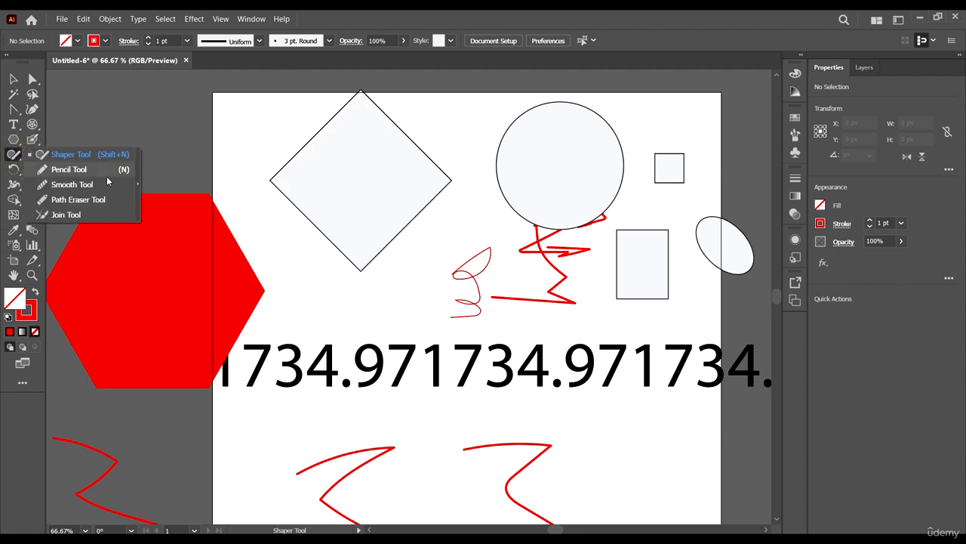
click(61, 172)
scroll(345, 405, down, 1)
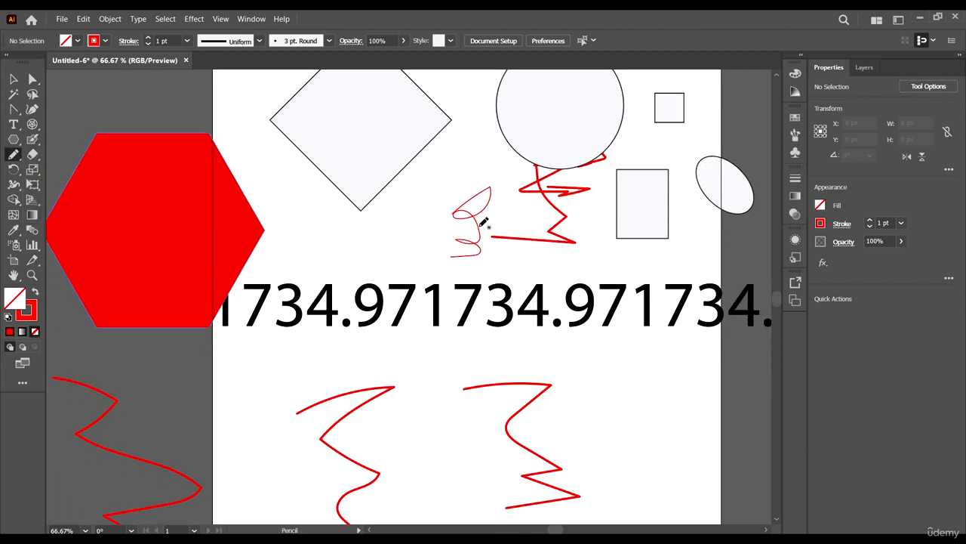
drag(415, 295, 453, 453)
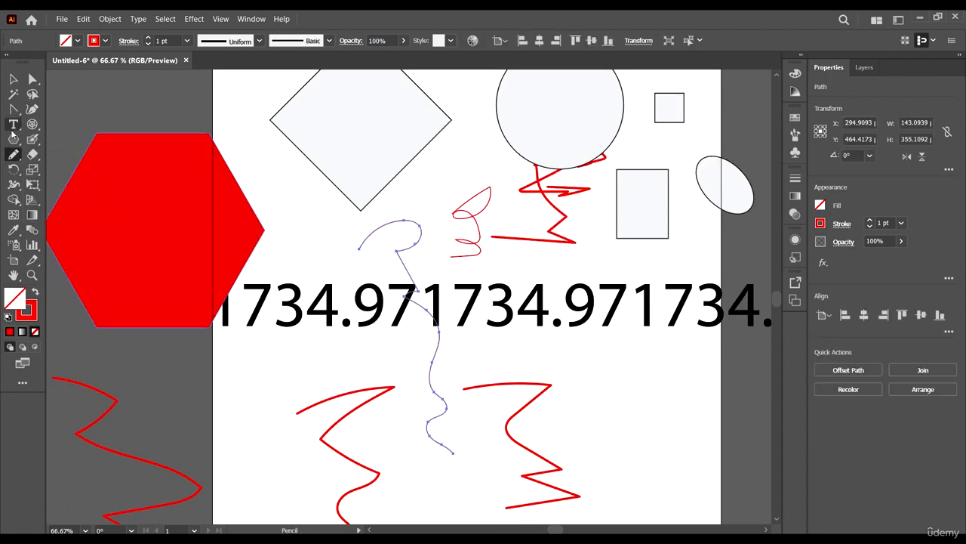
- Smooth the sharp bend and the upper curve of the new pencil path with the Smooth tool
click(15, 156)
click(65, 181)
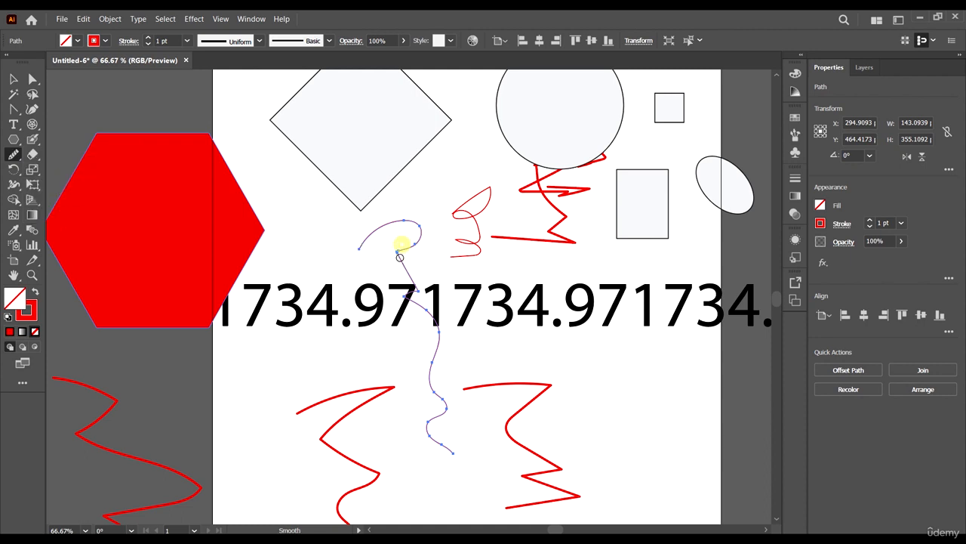
scroll(400, 257, up, 5)
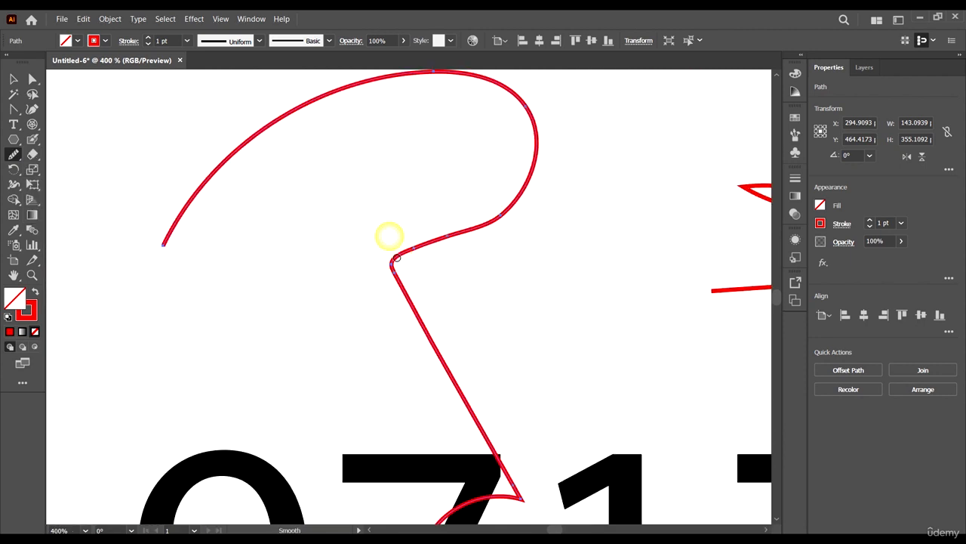
drag(395, 260, 397, 294)
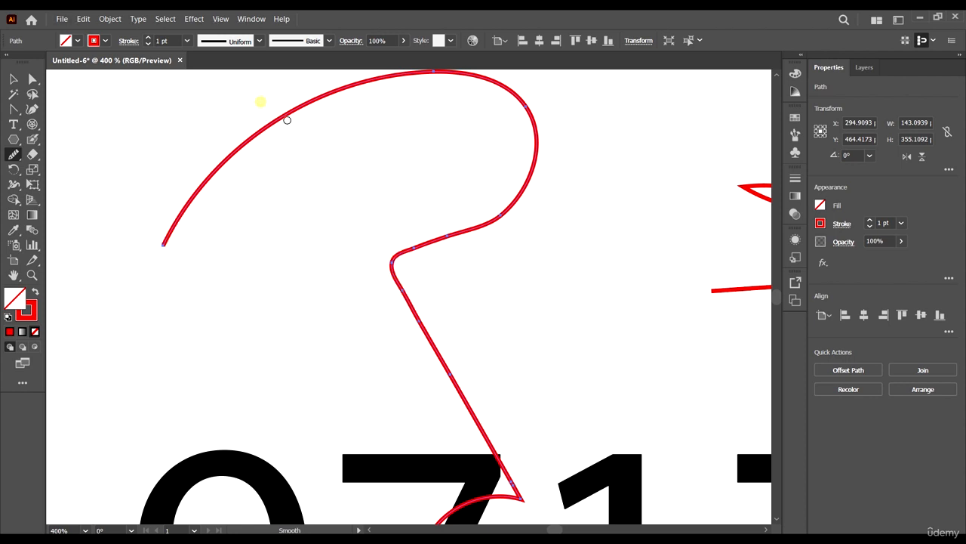
mouse_move(524, 107)
mouse_down()
mouse_move(573, 119)
mouse_move(498, 162)
mouse_up()
- Erase short gaps near the upper starting end of the pencil path with the Path Eraser tool
click(13, 156)
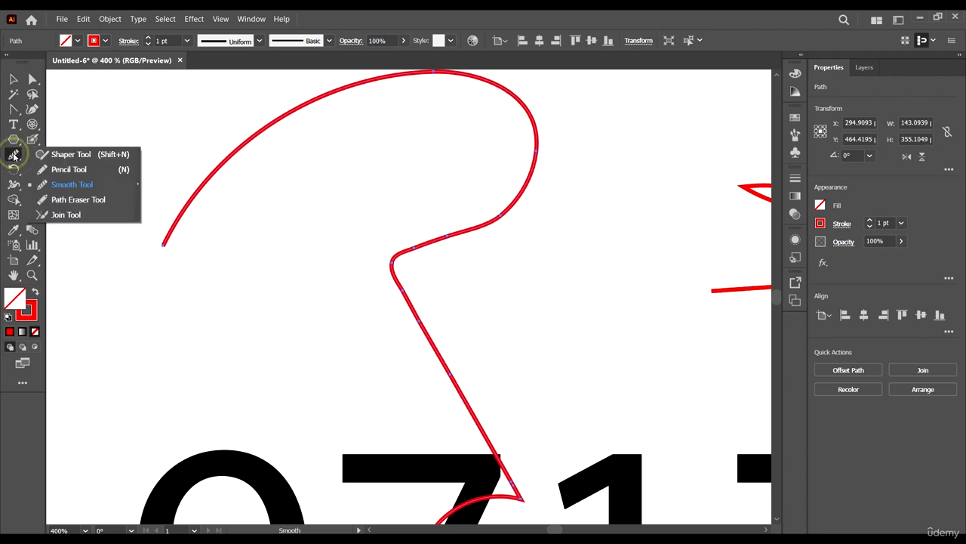
click(91, 201)
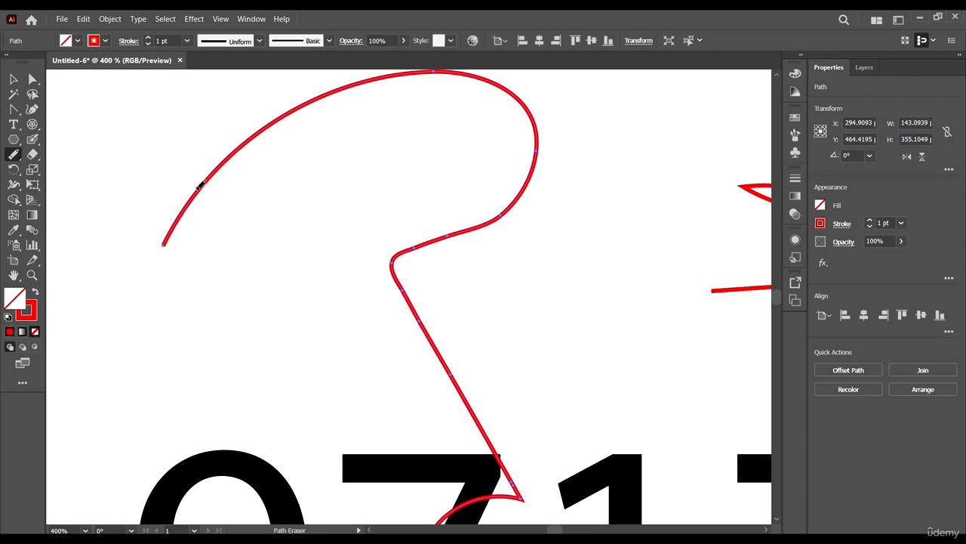
click(197, 191)
drag(178, 186, 198, 193)
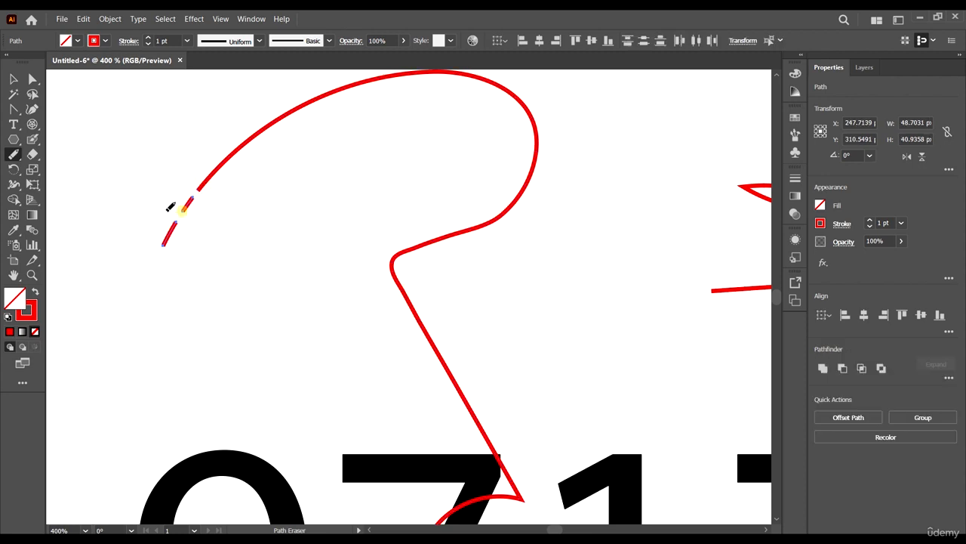
drag(167, 235, 165, 239)
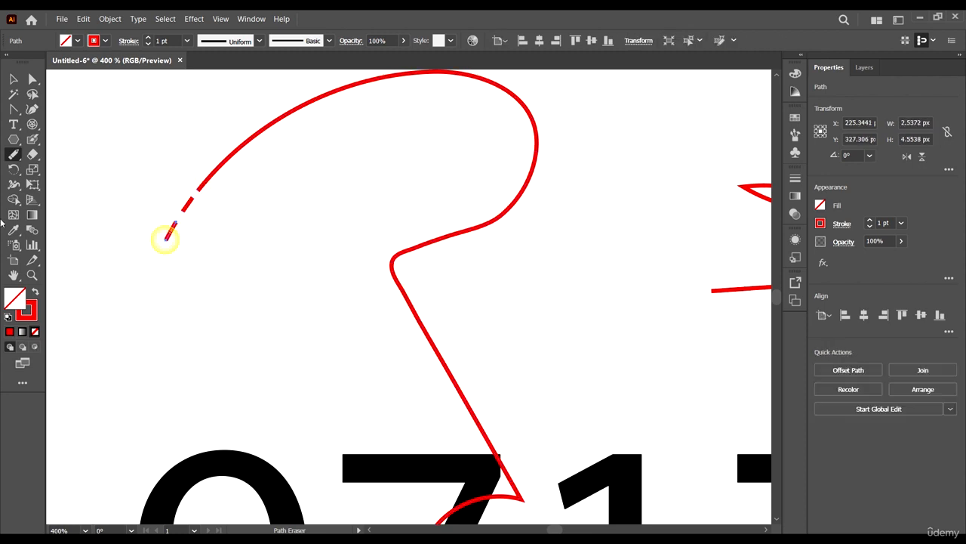
- Draw two separate straight lines forming an open V about 31 px wide and 17 px high below the dashes with the Pen tool
click(10, 158)
click(91, 216)
scroll(230, 258, down, 1)
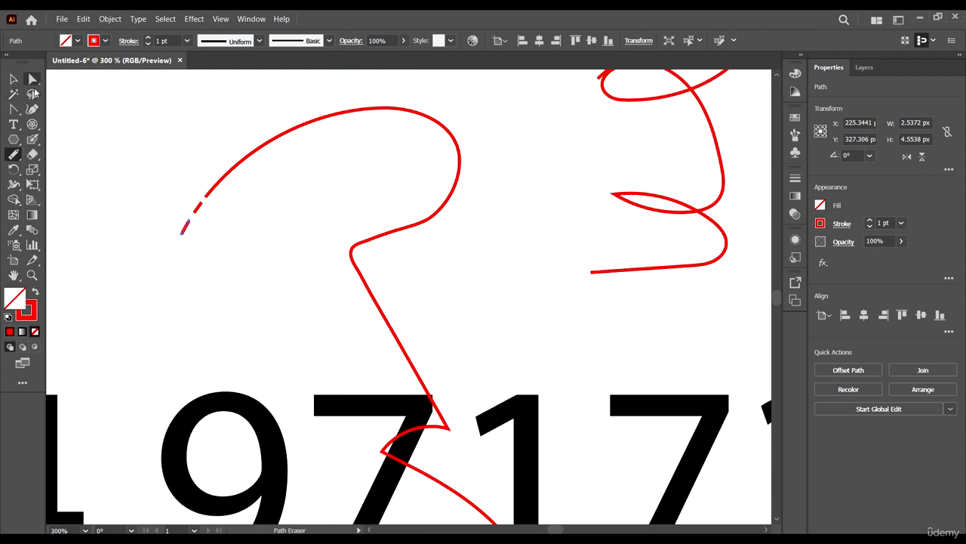
click(12, 110)
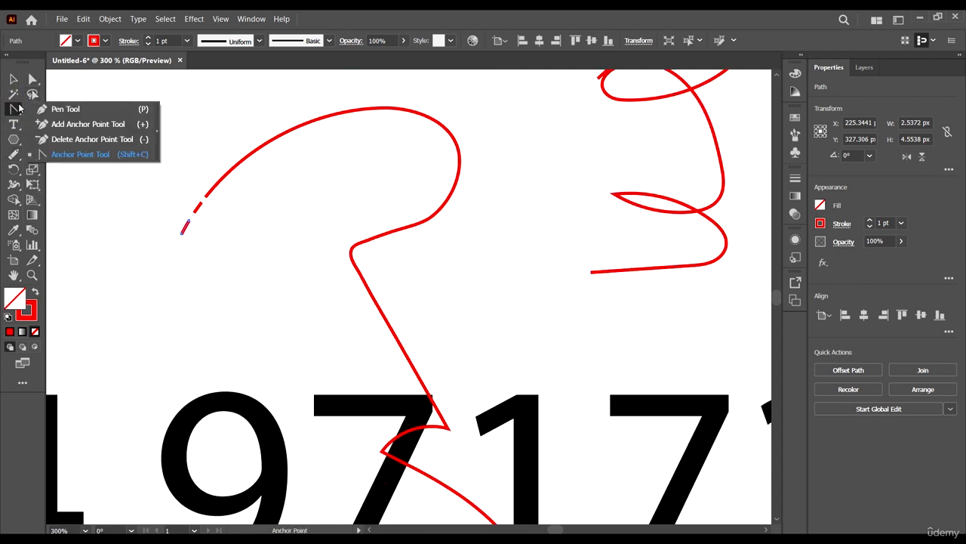
drag(159, 280, 194, 301)
click(198, 320)
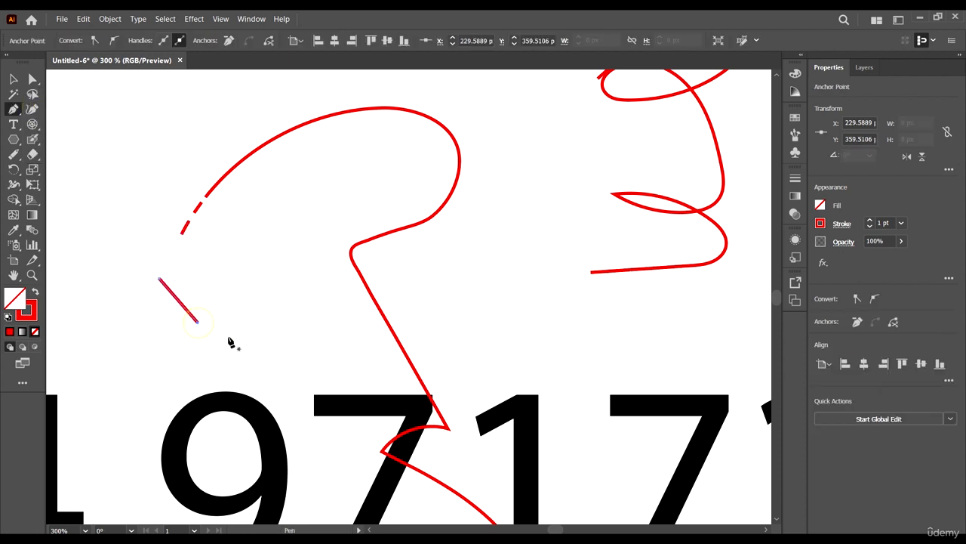
click(205, 320)
click(250, 272)
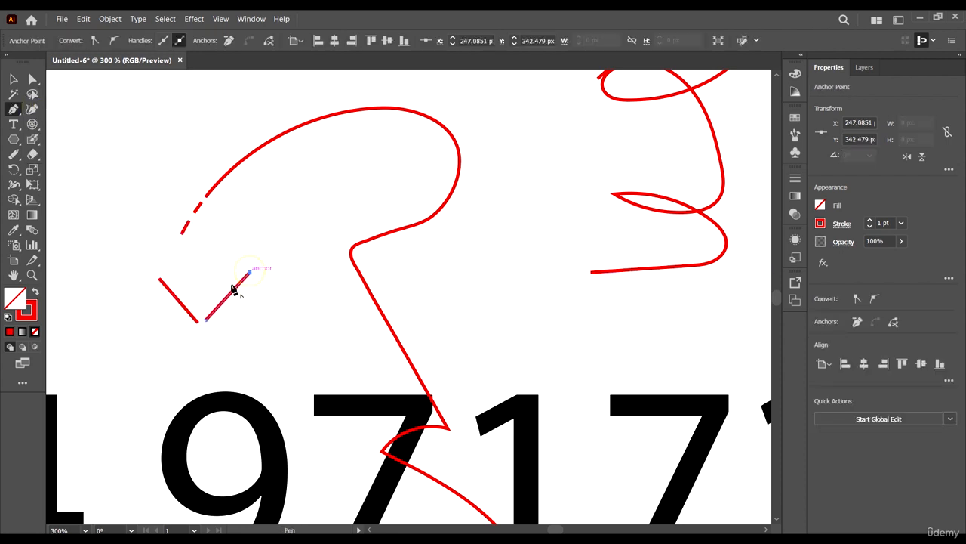
- Select both lines of the open V and connect their lower ends into a corner with the Join tool
key(v)
shift+click(166, 287)
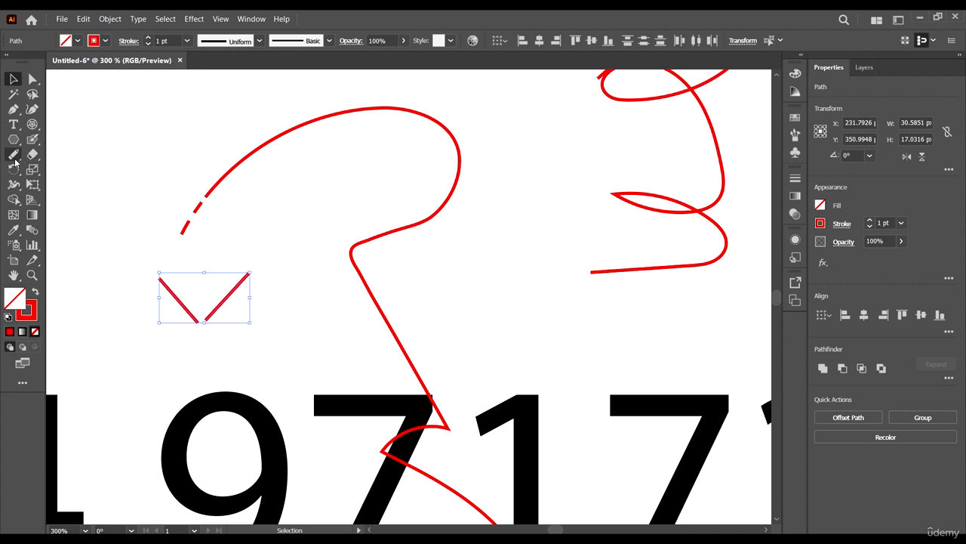
drag(15, 161, 75, 199)
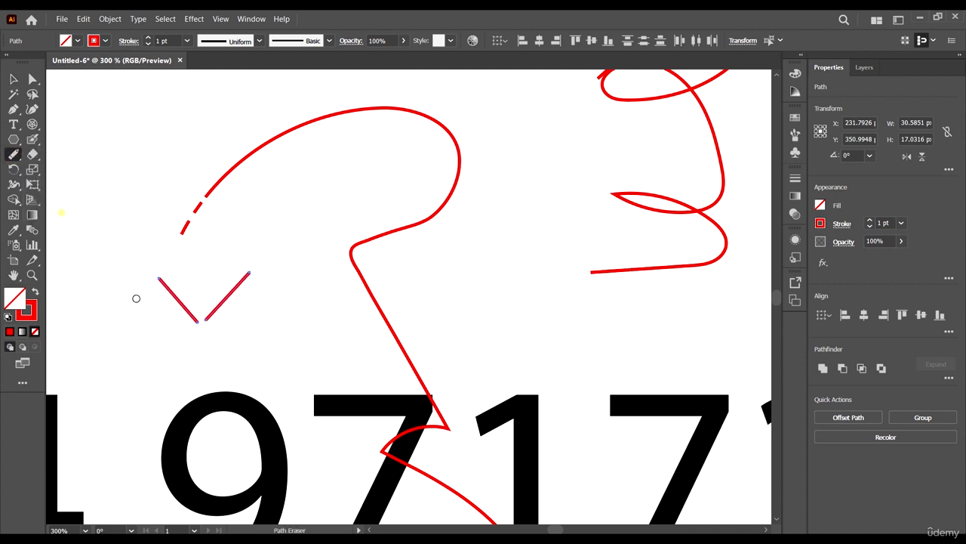
drag(213, 320, 215, 322)
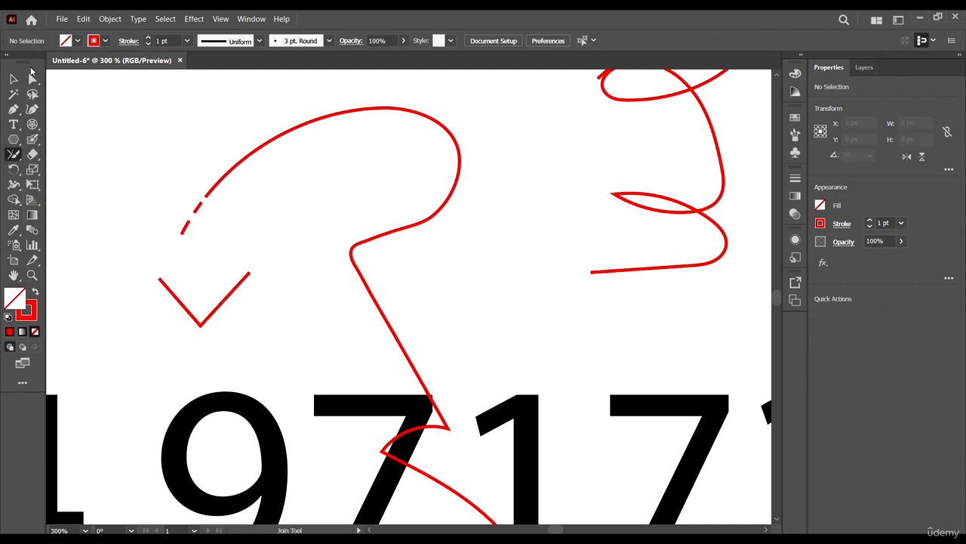
click(13, 78)
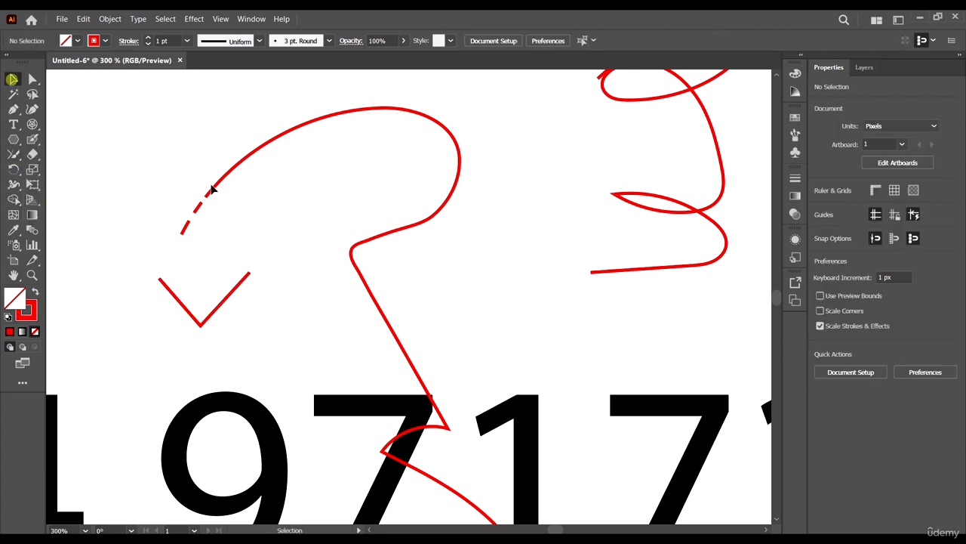
- Erase the middle of the V's rising line and a gap in the upper curve with the Eraser tool
click(14, 155)
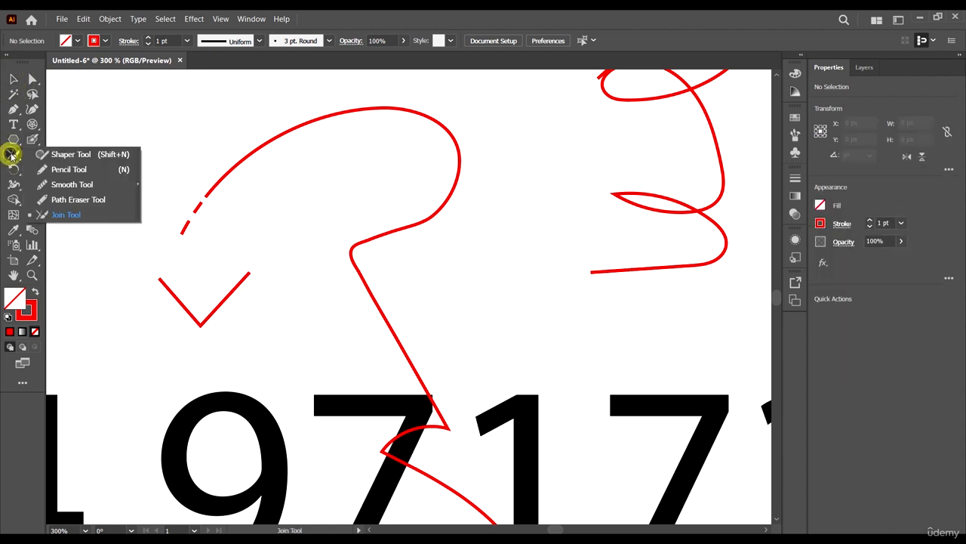
click(31, 156)
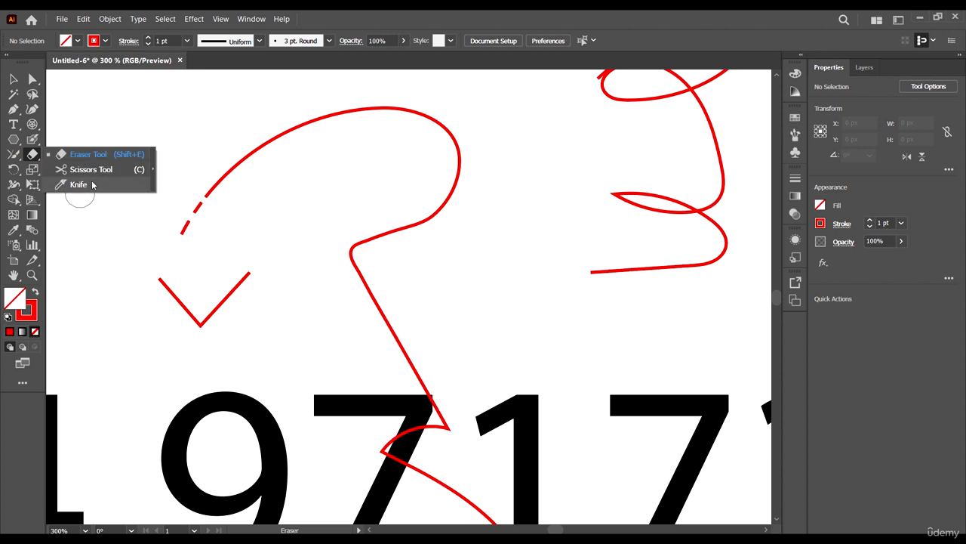
click(129, 154)
drag(215, 274, 292, 324)
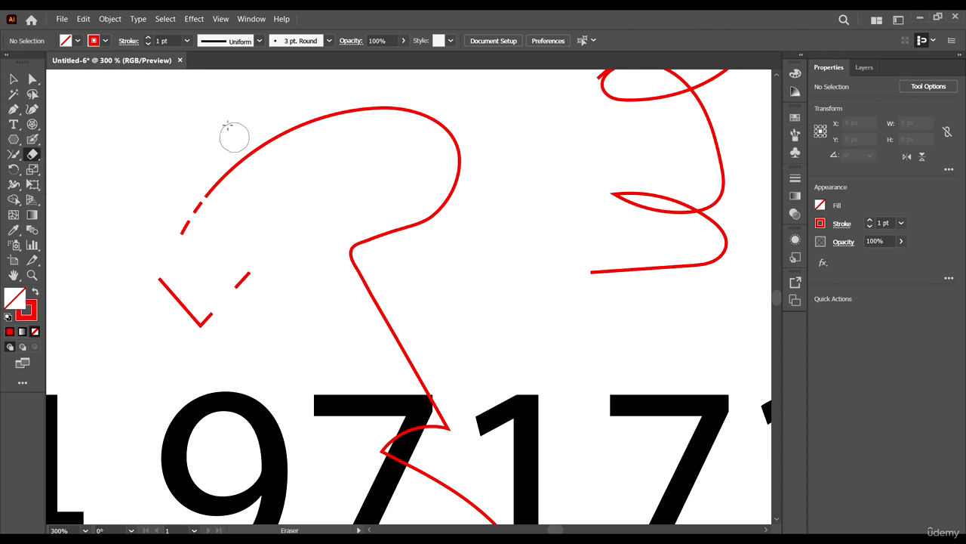
drag(233, 135, 311, 228)
- Try to cut the unselected upper curve near its open end with the Scissors tool
click(45, 155)
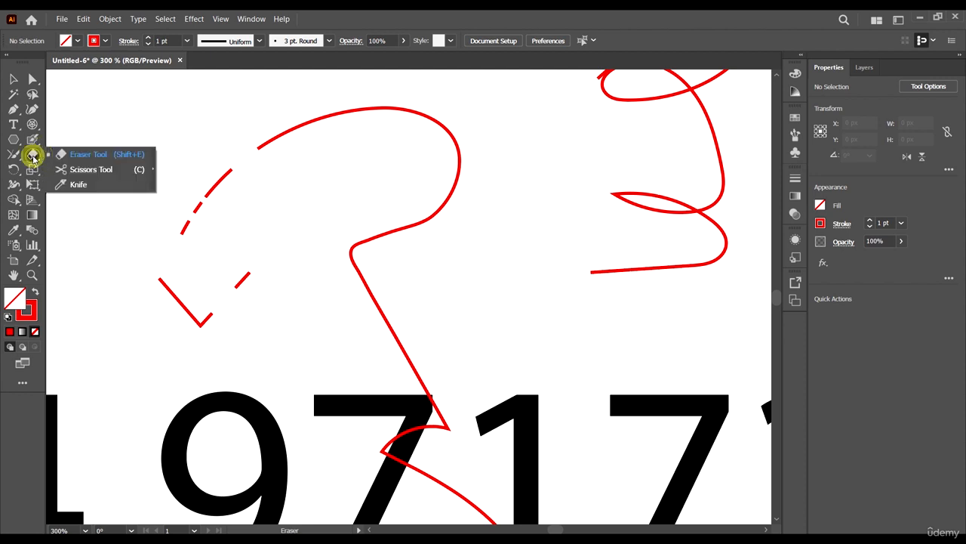
click(67, 166)
click(270, 128)
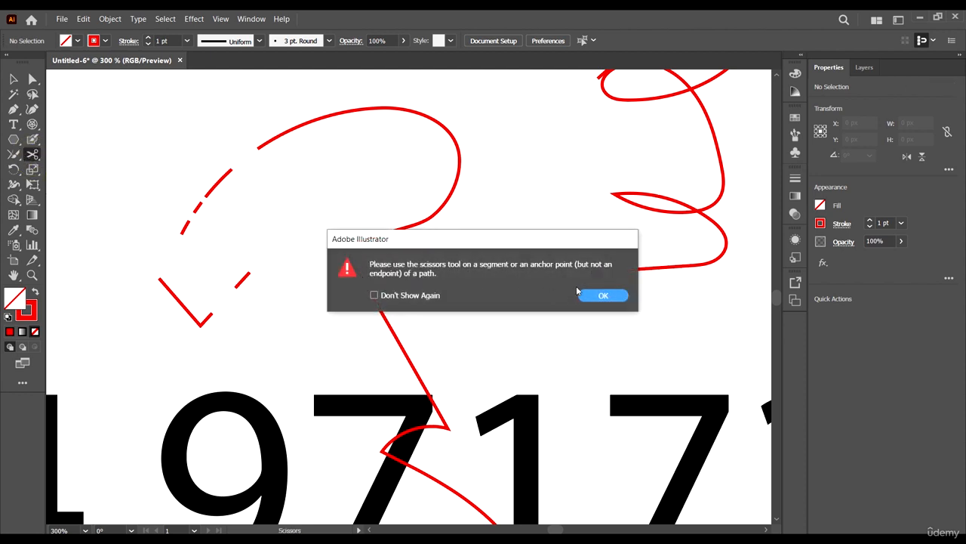
click(600, 295)
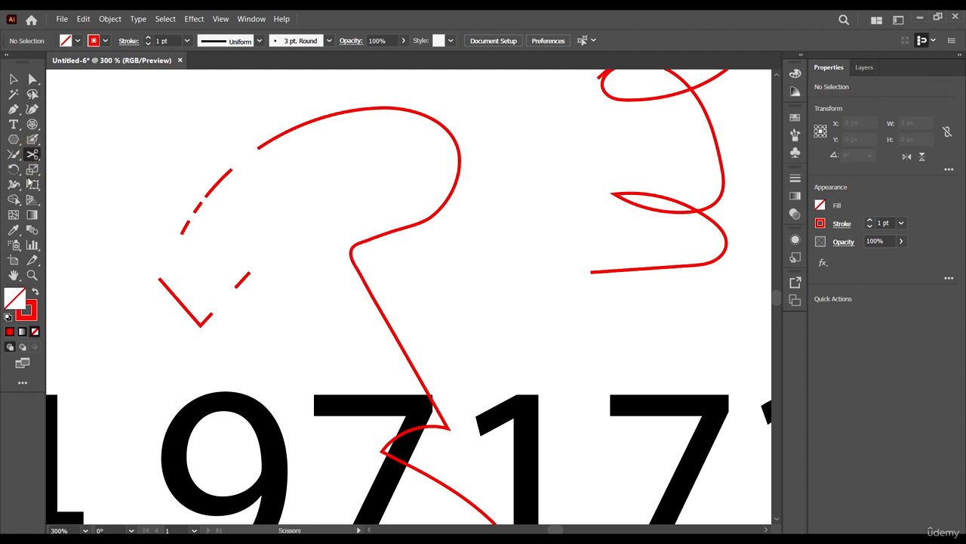
- Select the upper curve, split it near its open end with the Scissors tool and delete the short segment beyond the cut
click(13, 79)
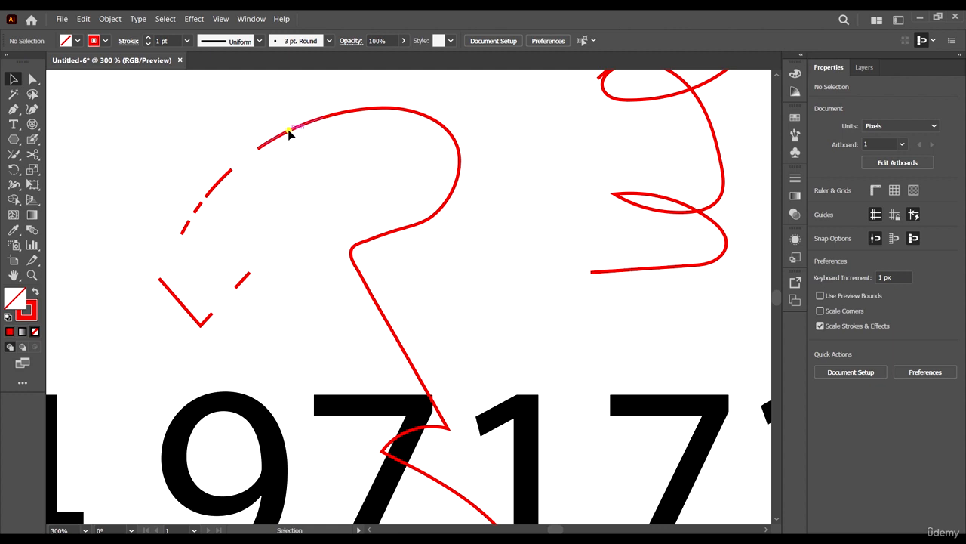
click(289, 133)
click(33, 154)
click(68, 173)
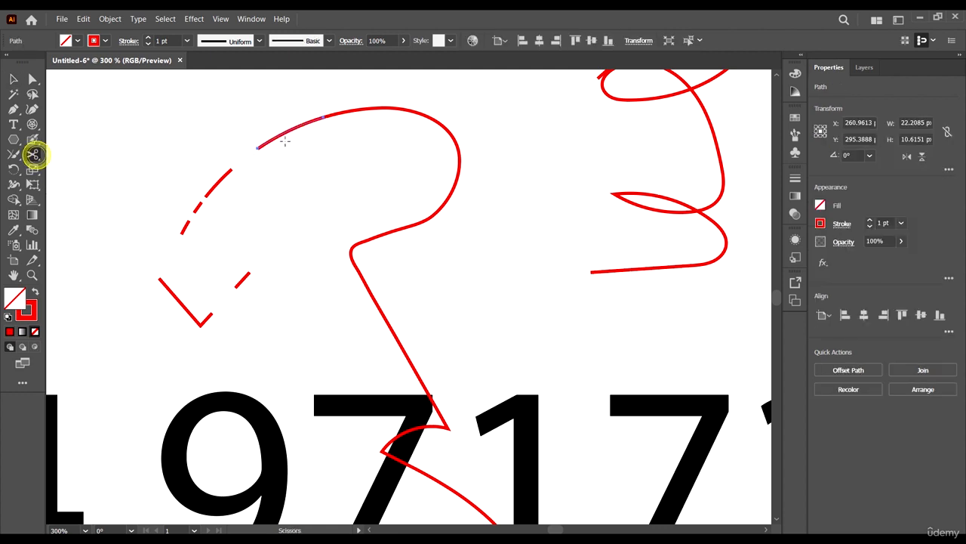
click(282, 134)
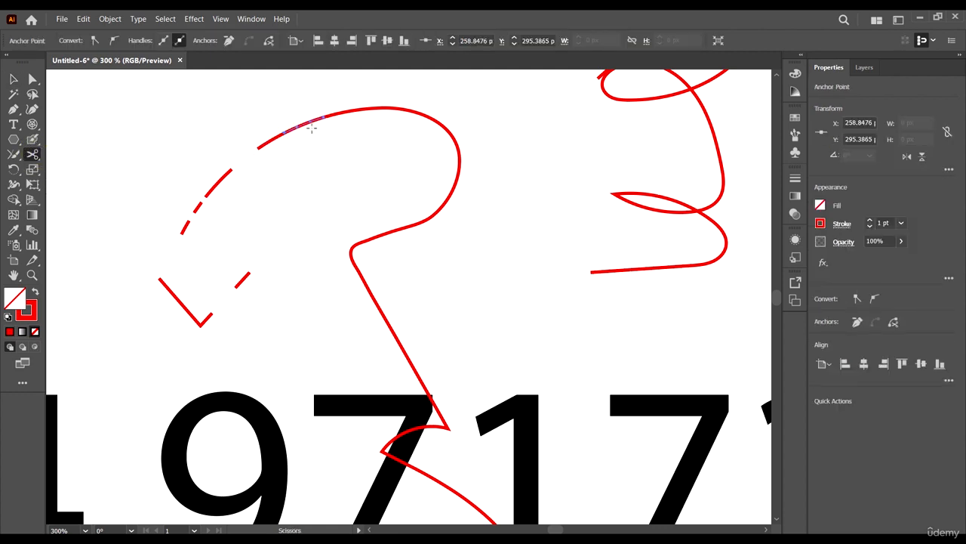
key(Delete)
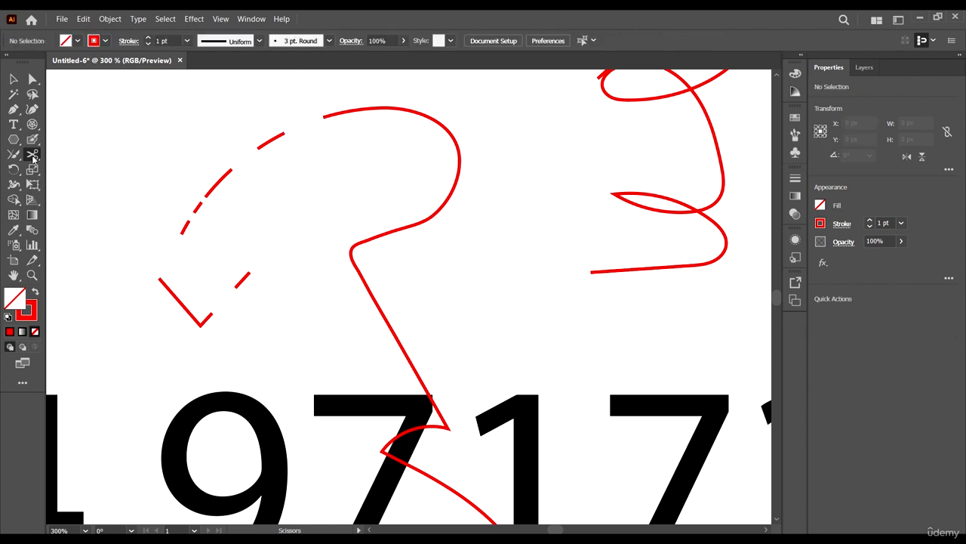
click(34, 157)
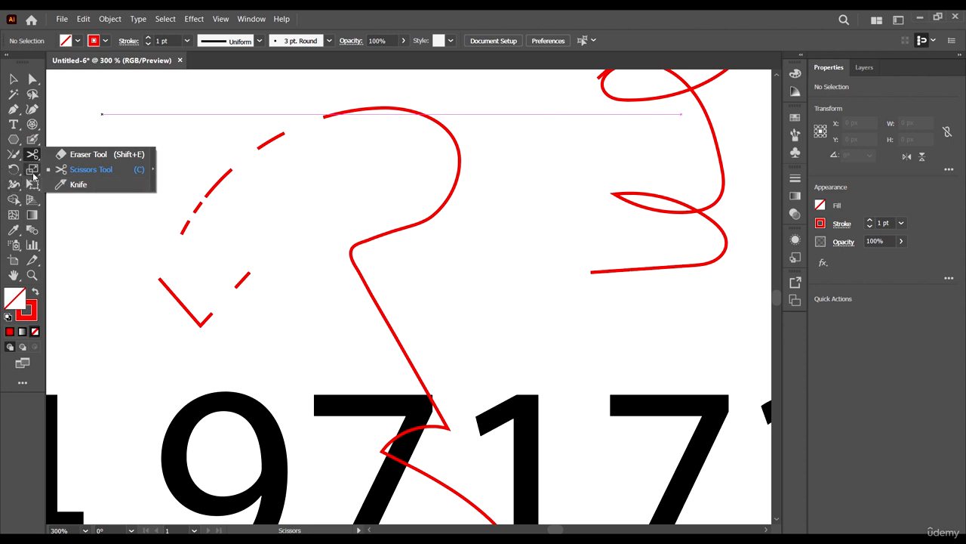
click(32, 171)
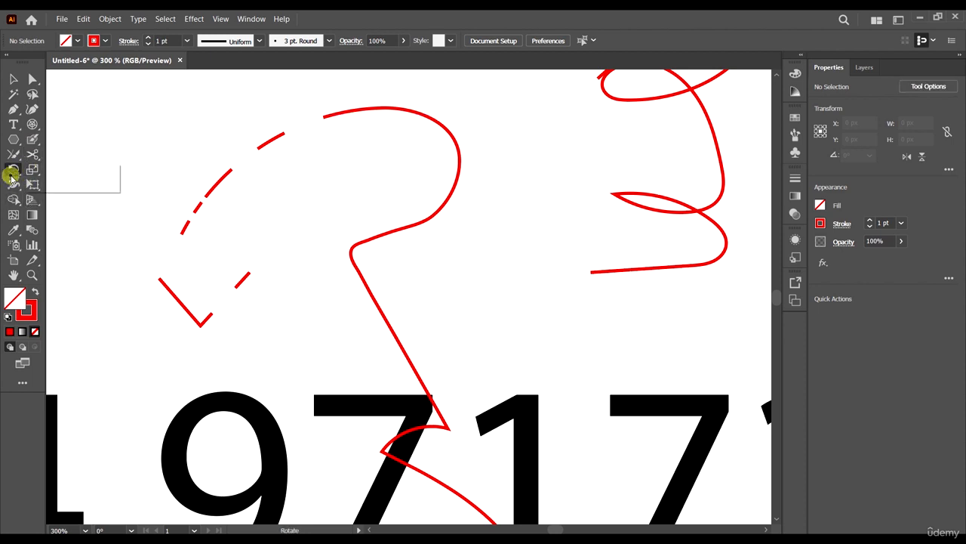
mouse_move(13, 169)
mouse_down()
mouse_move(80, 173)
mouse_move(41, 189)
mouse_move(9, 174)
mouse_move(12, 166)
mouse_up()
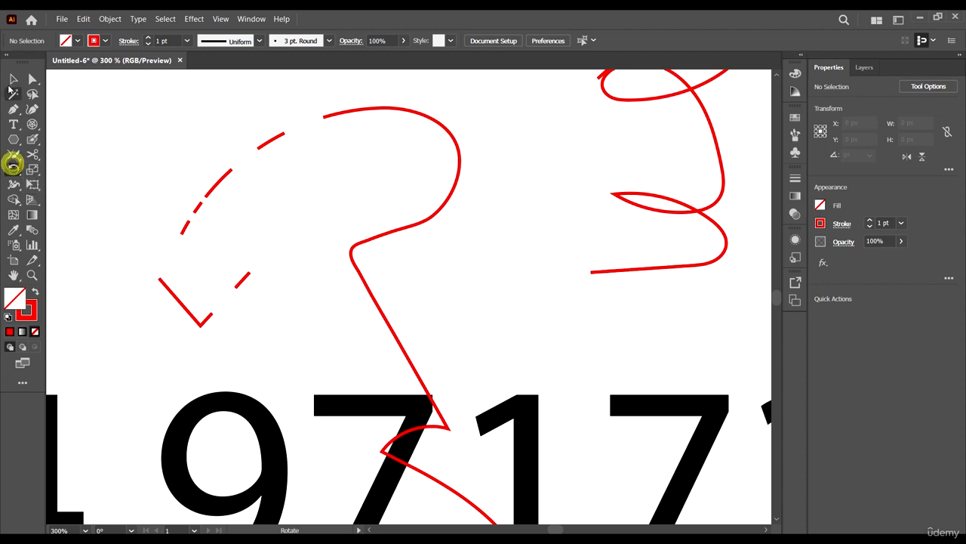
- Select the red hexagon and rotate it about 24° around a point near its lower-left corner with the Rotate tool
click(13, 76)
scroll(379, 216, down, 5)
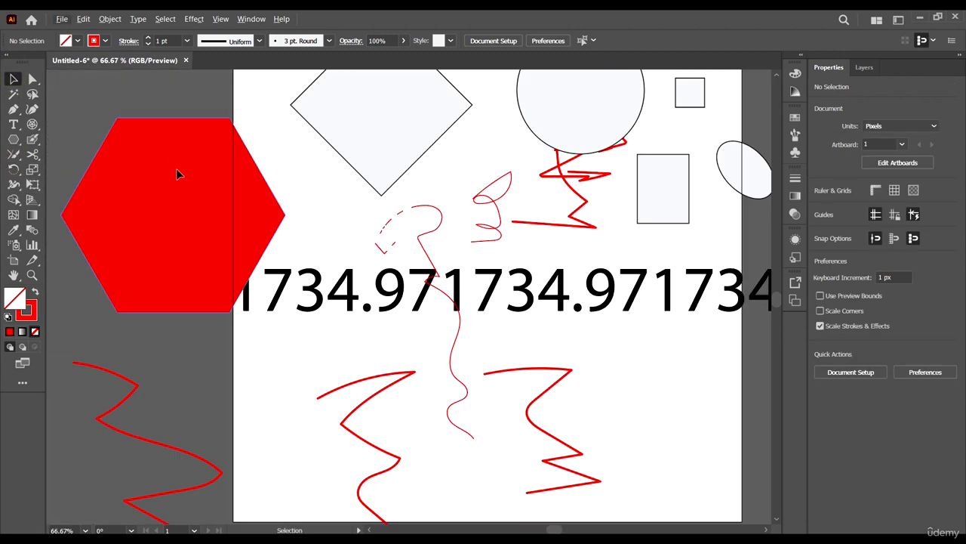
click(175, 172)
drag(15, 168, 55, 189)
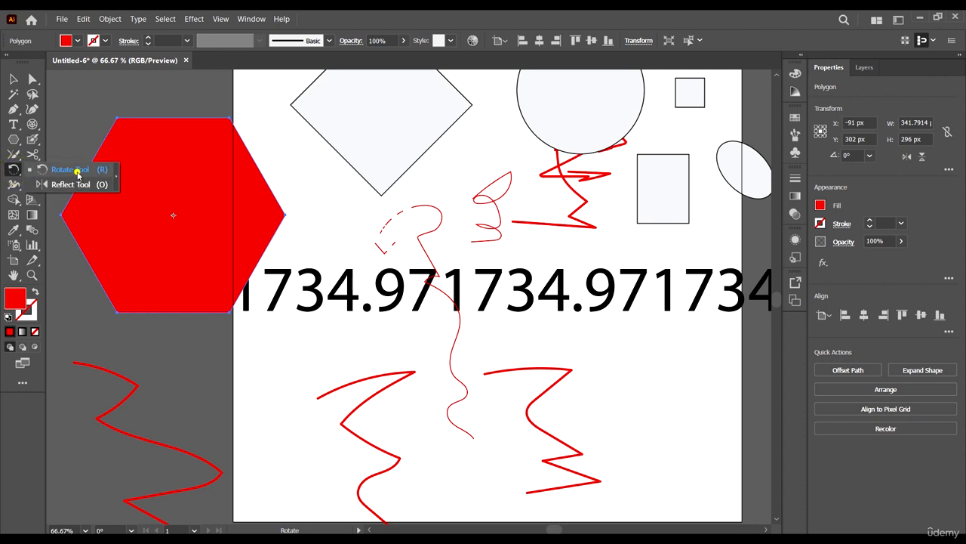
click(76, 172)
drag(207, 129, 125, 99)
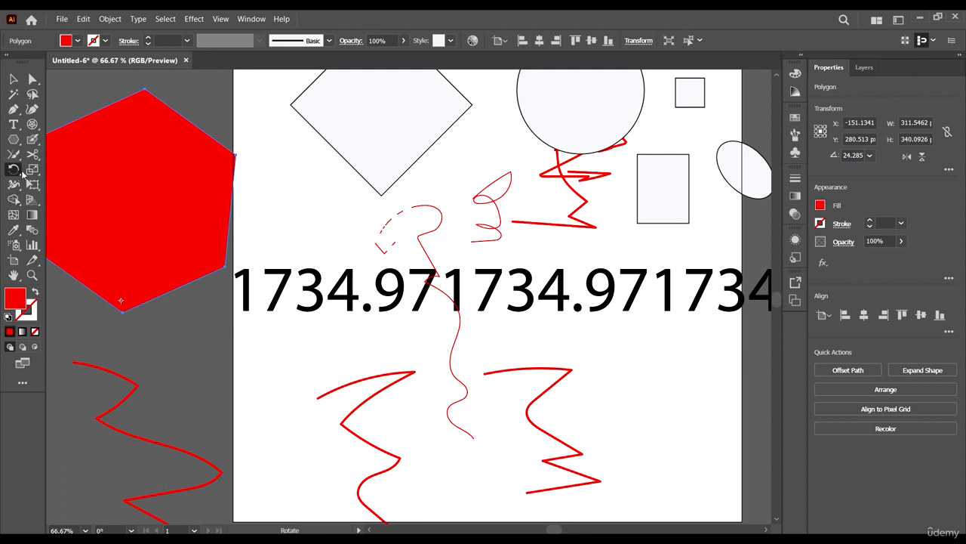
- Mirror the red hexagon with the Reflect tool, using an axis through a point in its upper-left part
drag(23, 174, 65, 189)
click(93, 145)
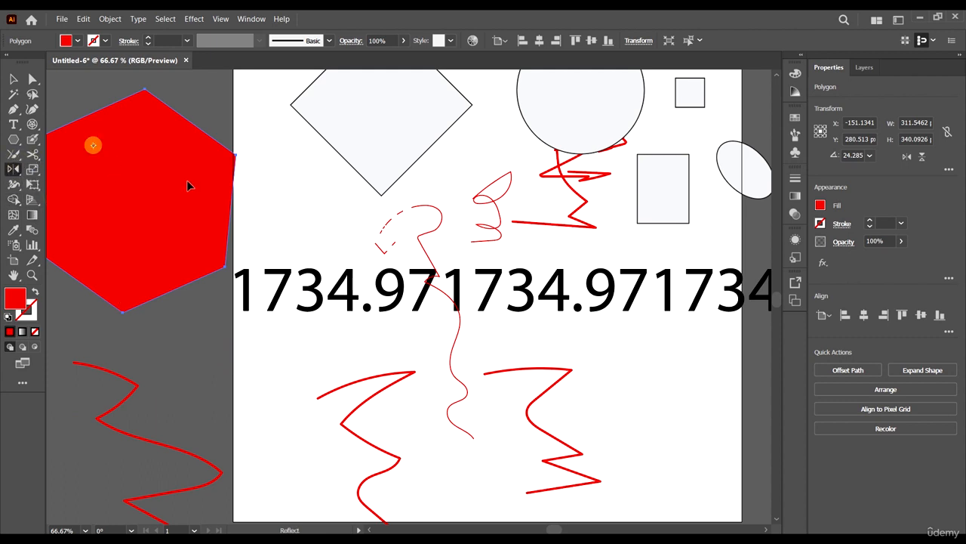
drag(189, 186, 156, 208)
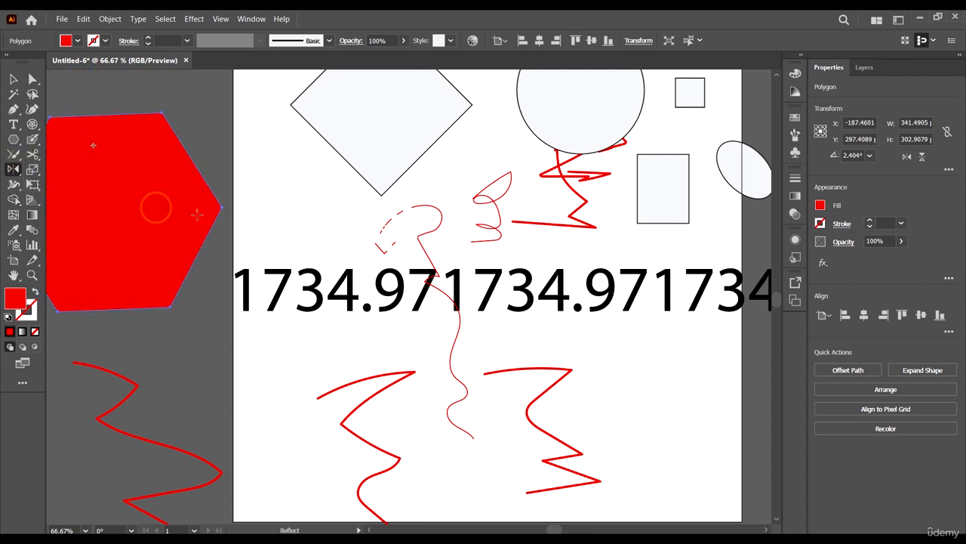
scroll(529, 313, down, 2)
scroll(328, 257, up, 2)
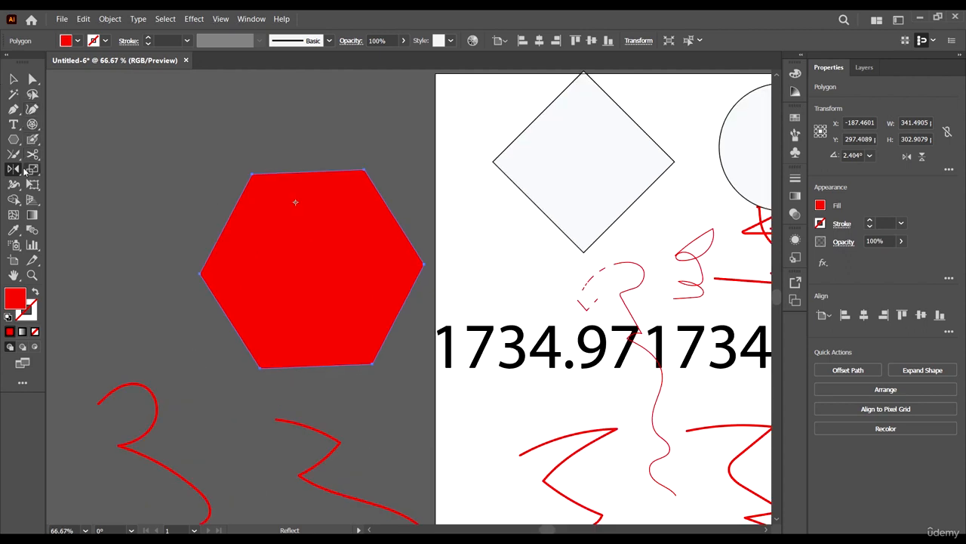
- Preview a larger horizontal scale and a horizontal move on the hexagon with Transform Each, and cancel them
right_click(322, 258)
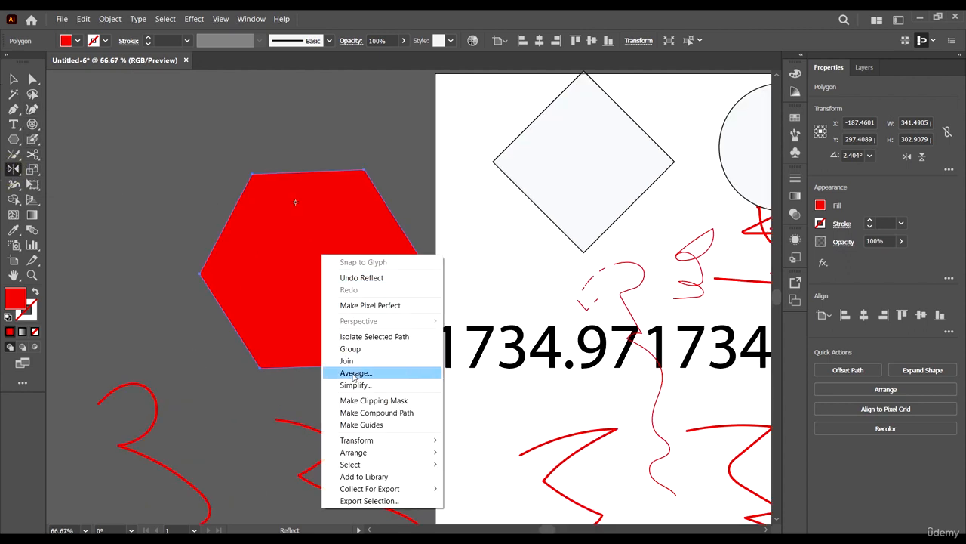
right_click(285, 224)
click(368, 409)
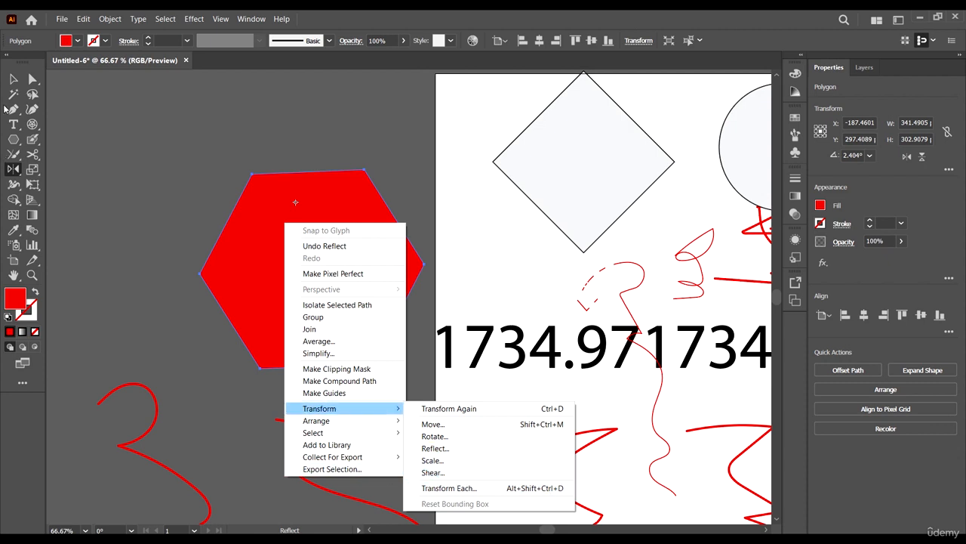
click(491, 488)
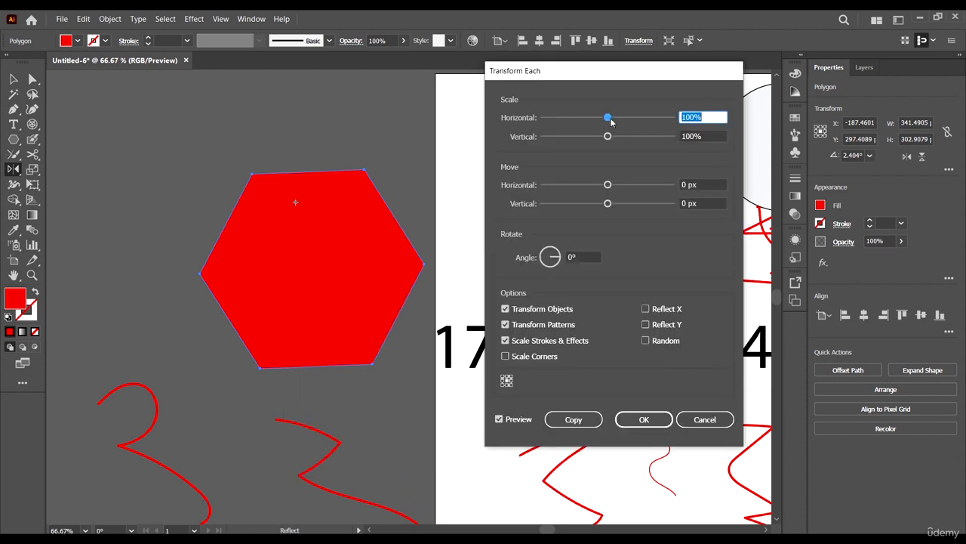
drag(608, 117, 648, 117)
drag(608, 184, 653, 184)
click(704, 419)
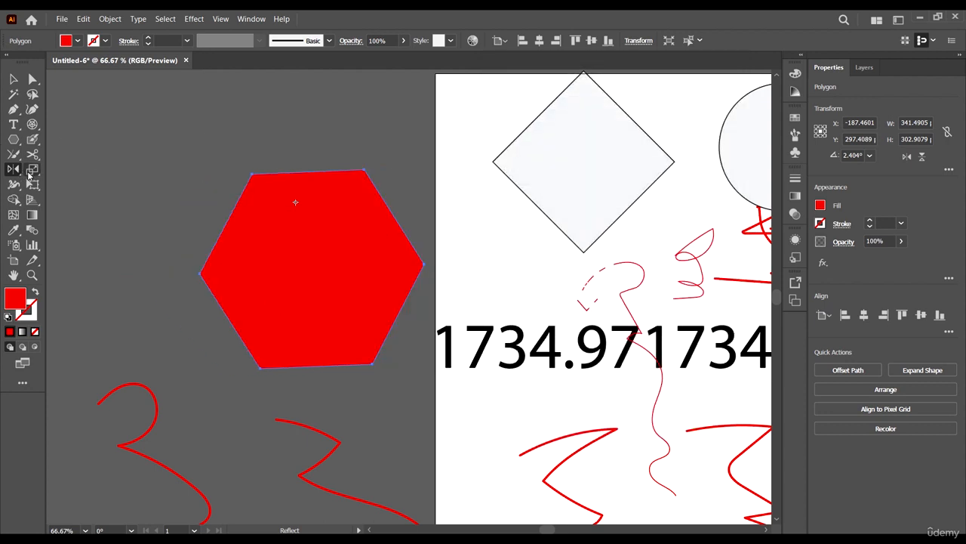
- Try to widen the unselected 3-shaped red curve below the hexagon with the Width tool
click(32, 169)
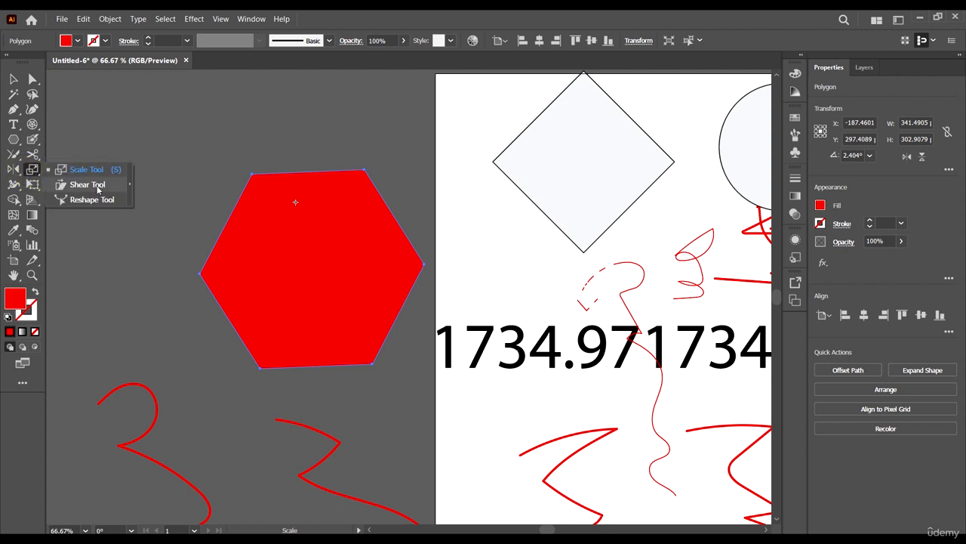
click(15, 185)
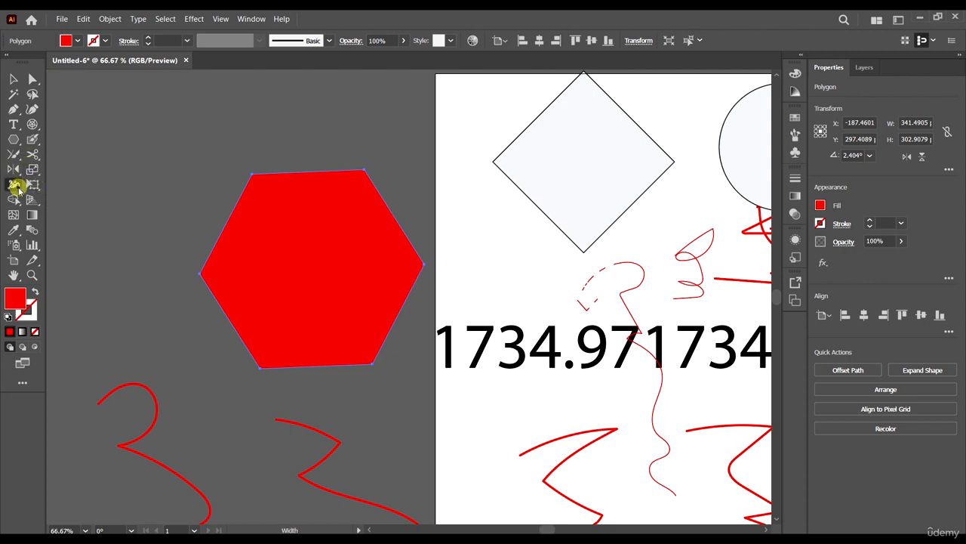
drag(18, 189, 65, 190)
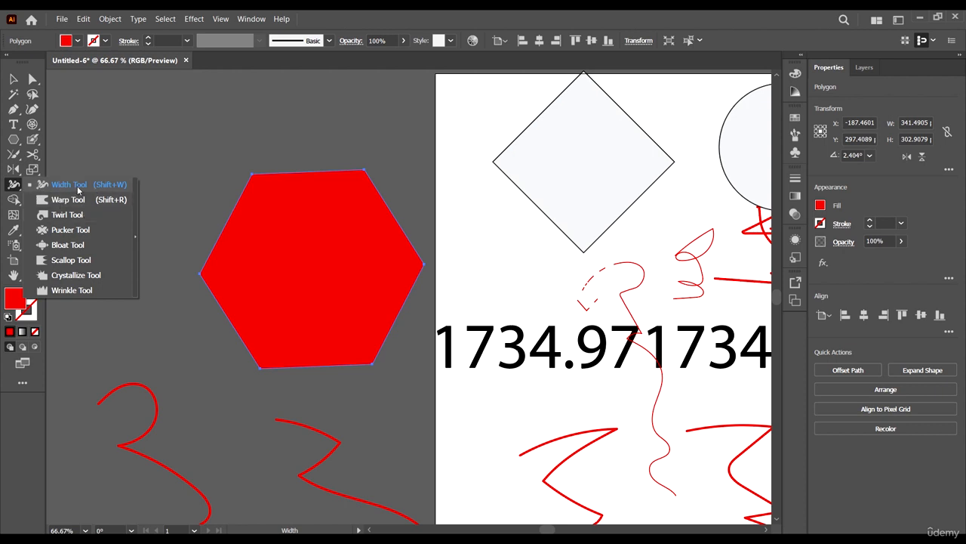
click(77, 189)
scroll(180, 362, down, 2)
click(181, 421)
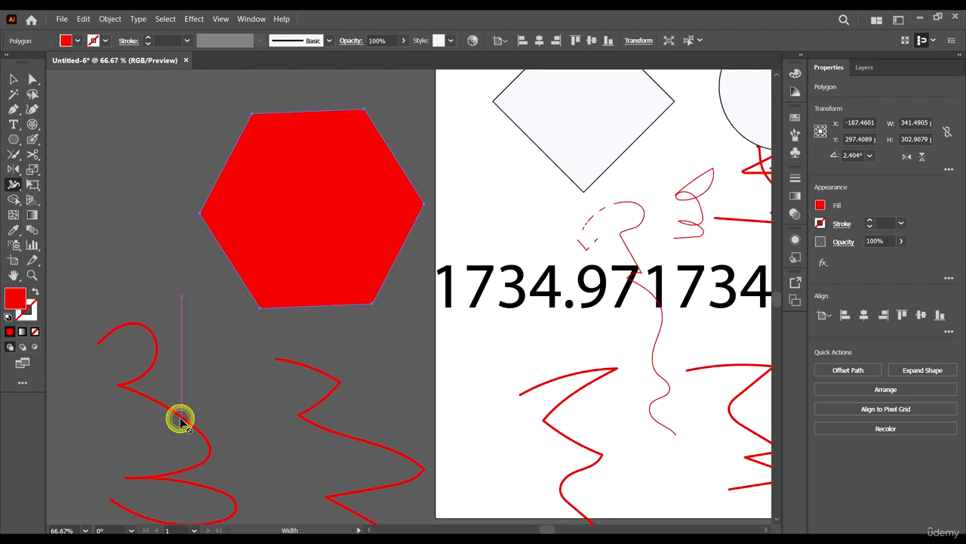
click(190, 415)
scroll(207, 339, down, 2)
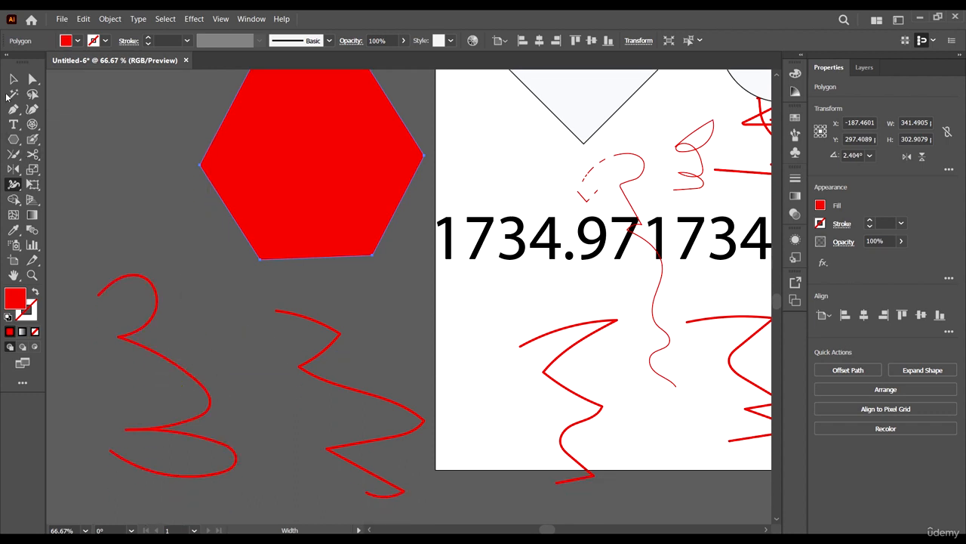
- Select the 3-shaped red curve and try to widen its middle bend with the Width tool
click(12, 79)
drag(213, 342, 121, 289)
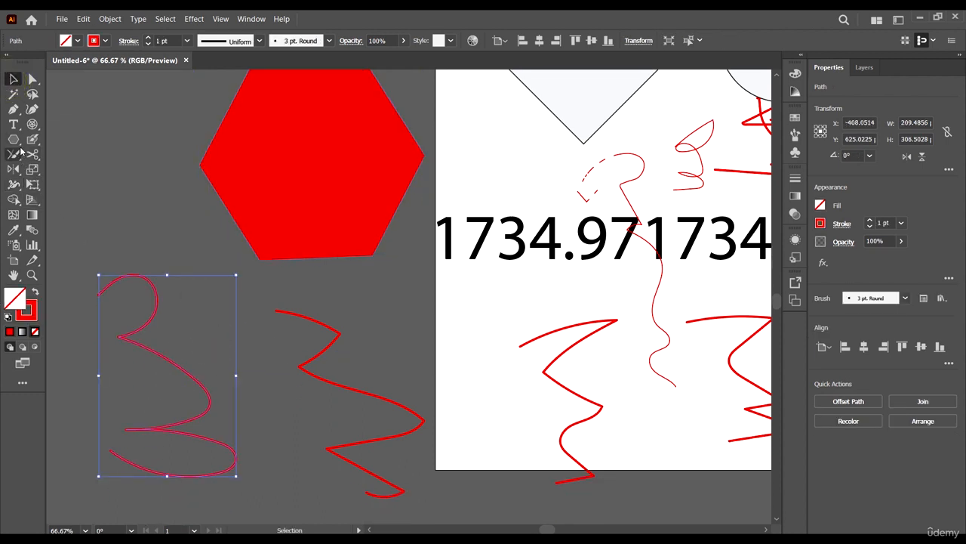
click(13, 184)
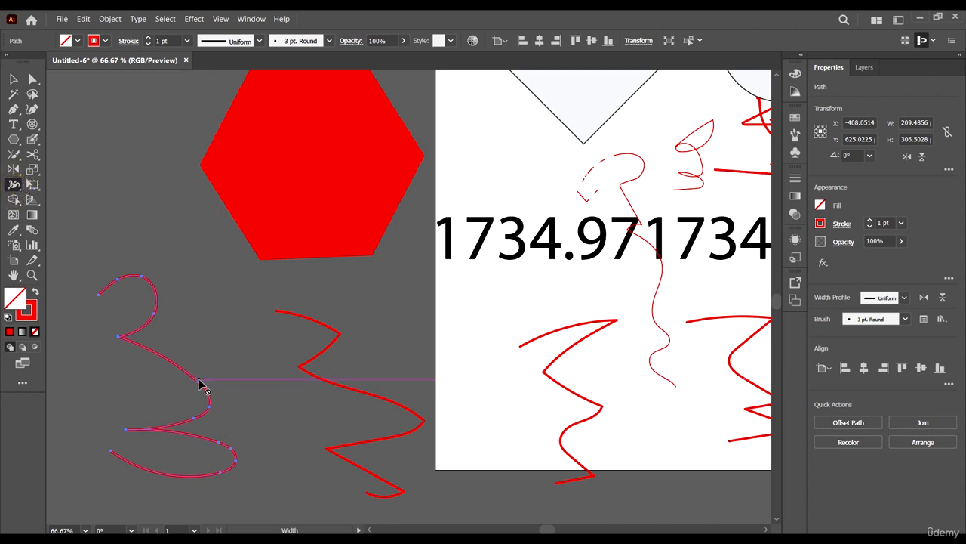
scroll(261, 354, down, 2)
scroll(219, 355, up, 4)
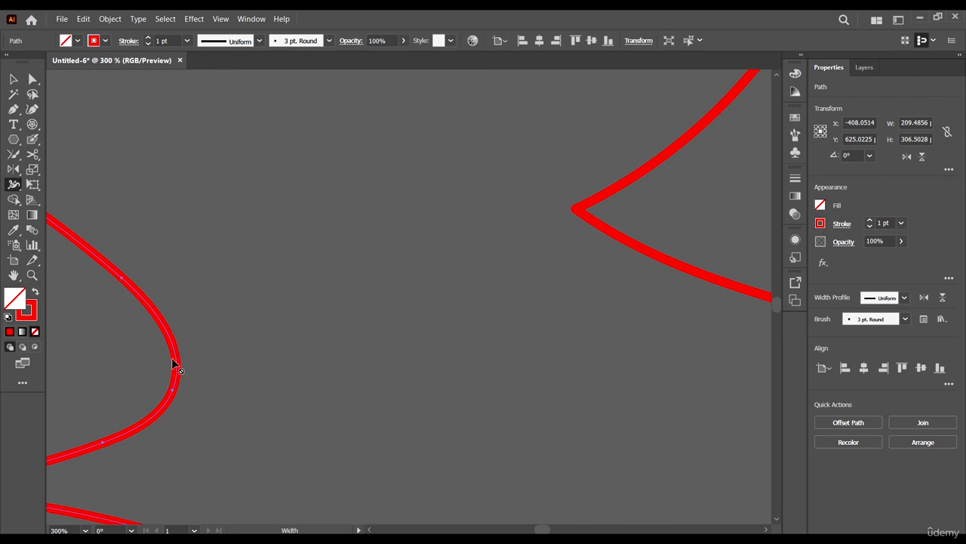
scroll(273, 370, down, 3)
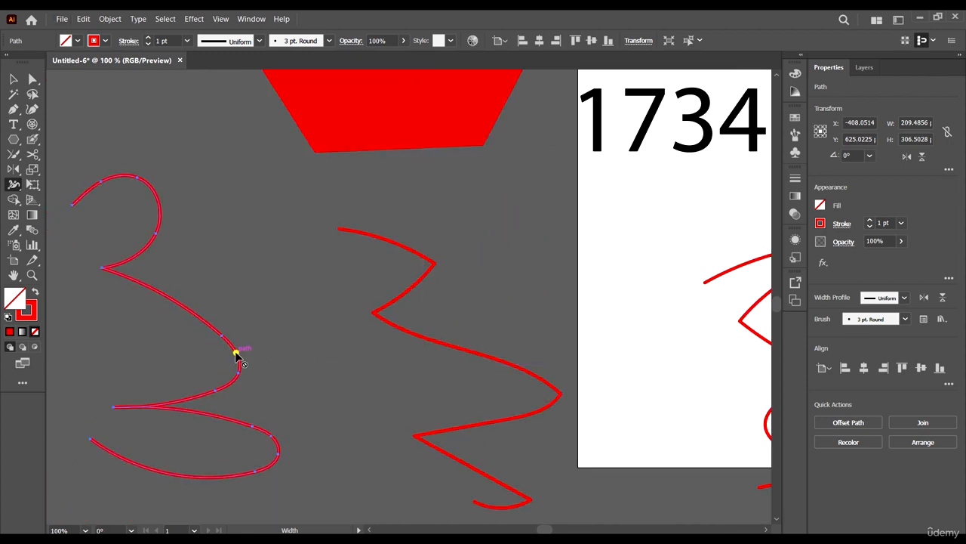
click(235, 353)
scroll(312, 259, down, 1)
- Deselect the curve and draw a diagonal line about 128 by 124 px above it with the Pen tool
click(14, 79)
click(224, 193)
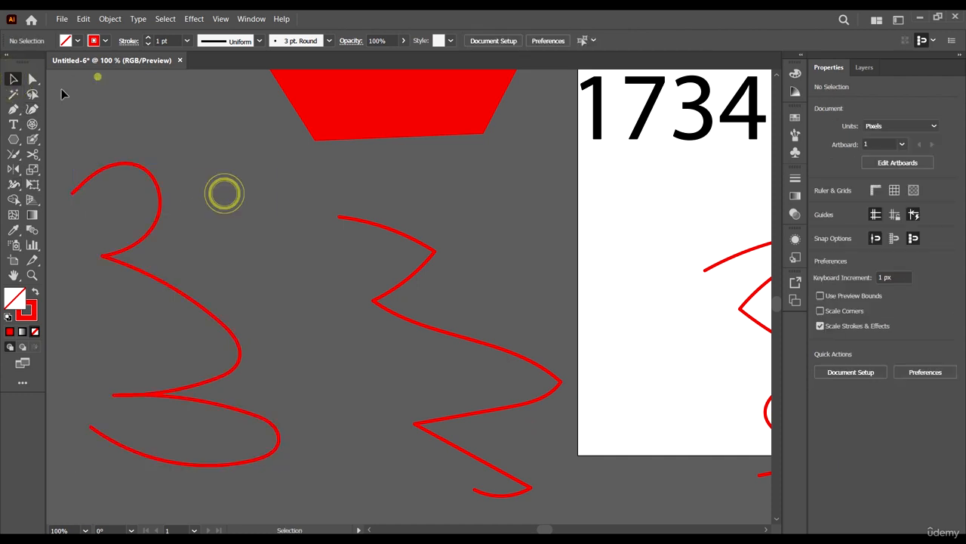
click(13, 110)
click(138, 89)
drag(263, 212, 272, 222)
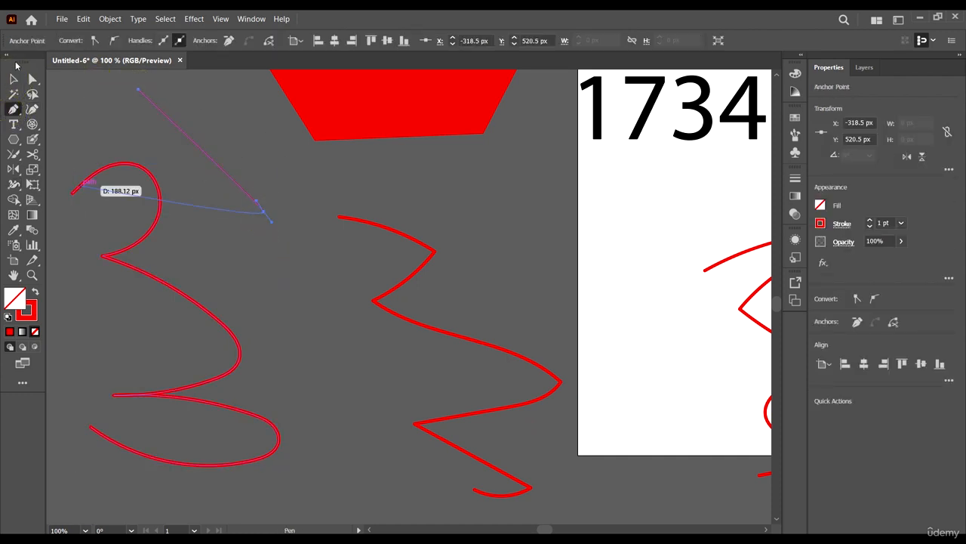
click(13, 79)
click(190, 183)
- Move the new diagonal line to the empty canvas area left of the 3-shaped curve
scroll(198, 158, up, 1)
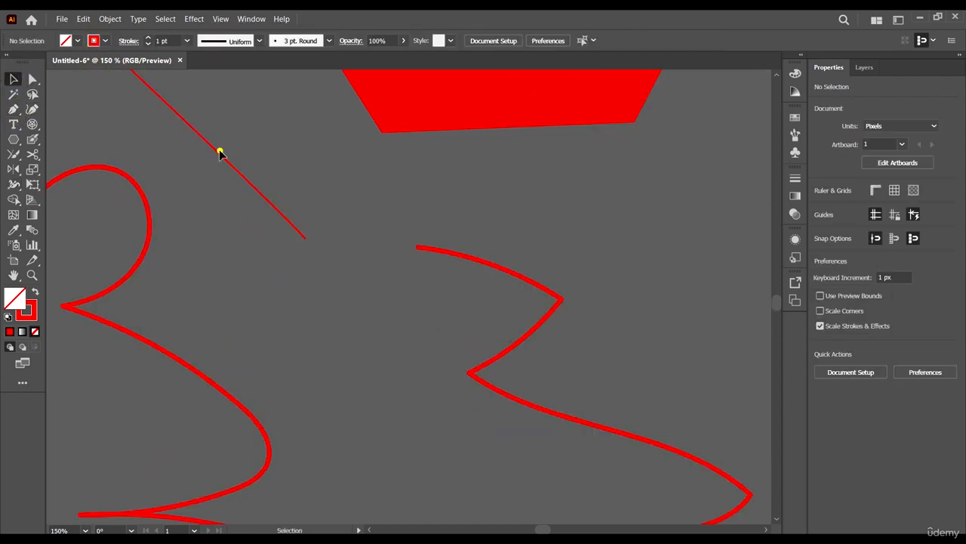
click(219, 154)
scroll(181, 135, up, 2)
scroll(391, 223, down, 3)
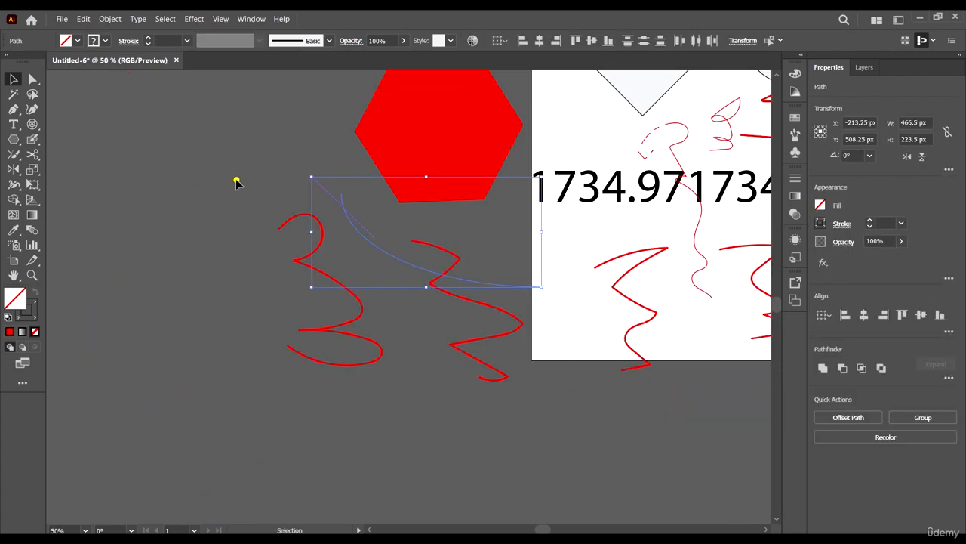
click(237, 181)
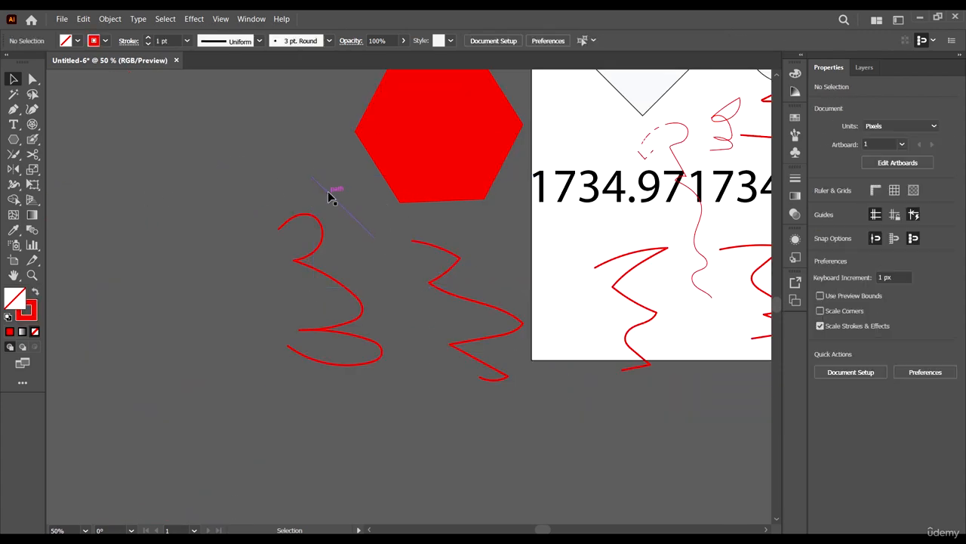
drag(329, 194, 122, 186)
scroll(98, 183, left, 2)
scroll(159, 163, up, 3)
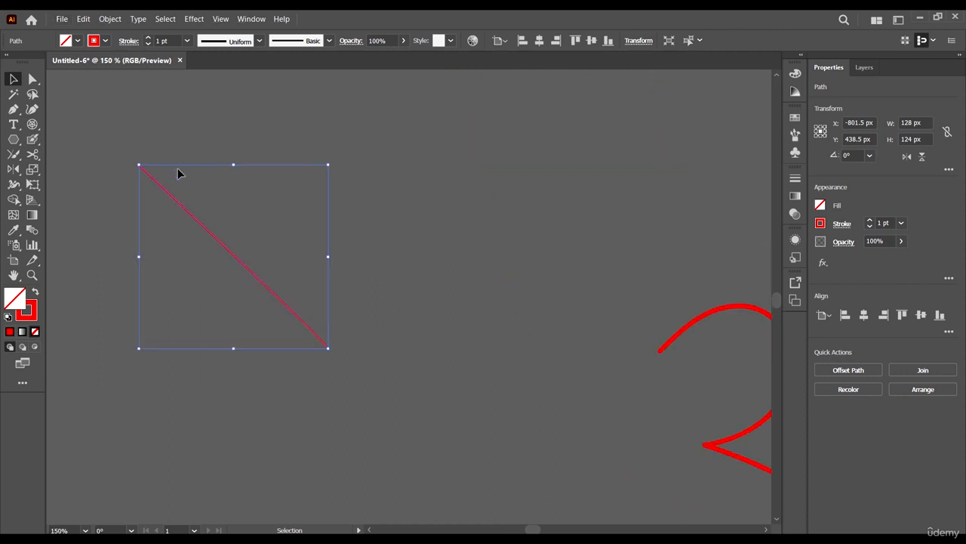
- Widen the middle of the diagonal line into a leaf shape about 24 pt thick with the Width tool
click(13, 185)
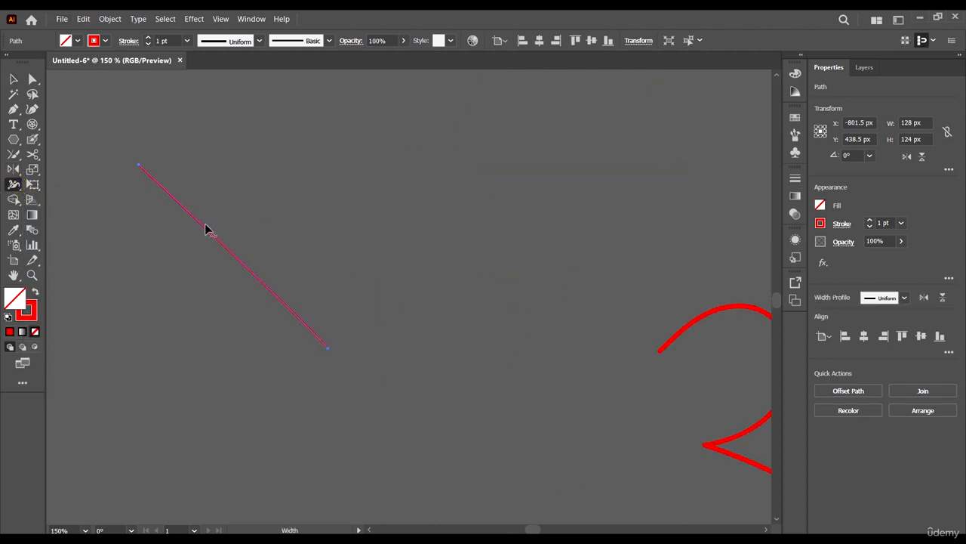
drag(205, 229, 129, 320)
key(ctrl+z)
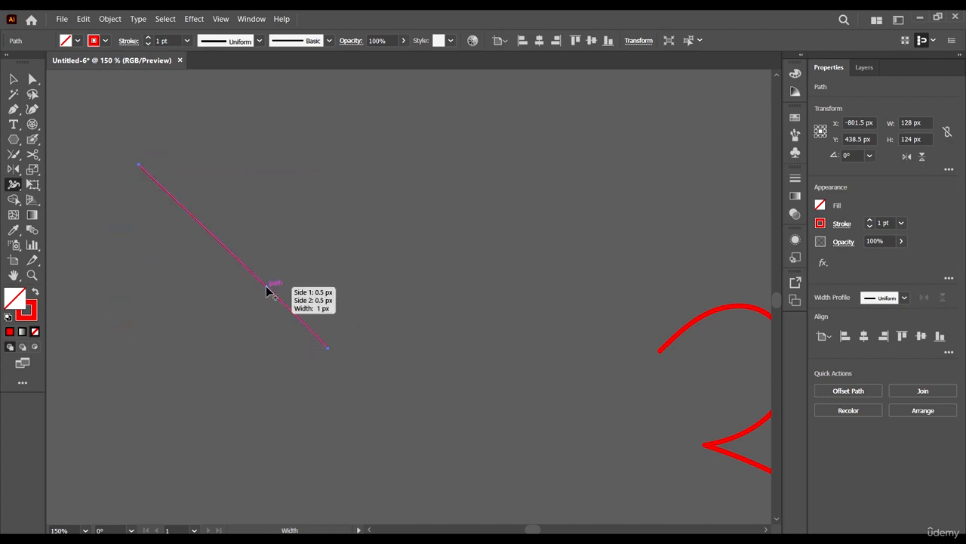
mouse_move(240, 261)
mouse_down()
mouse_move(216, 280)
mouse_move(253, 264)
mouse_up()
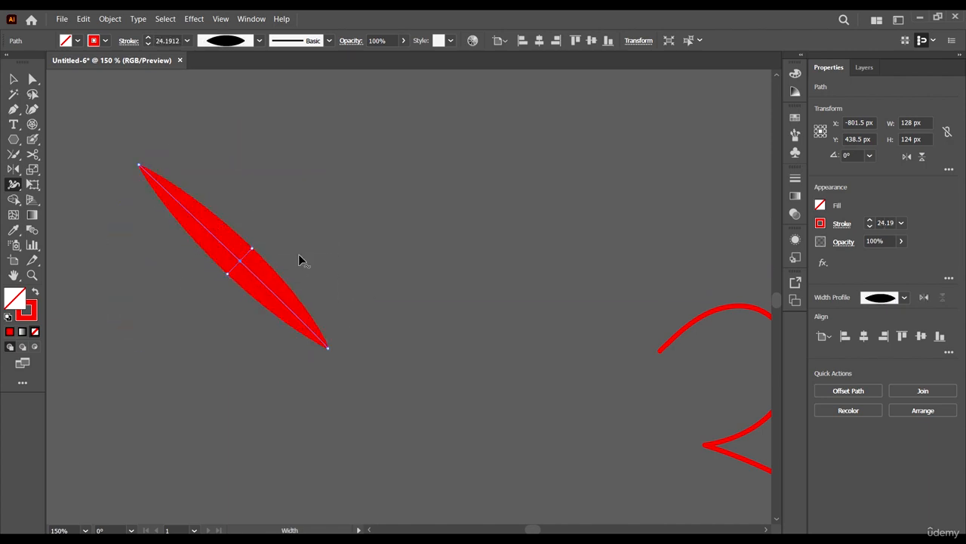
scroll(281, 220, down, 4)
scroll(301, 233, up, 3)
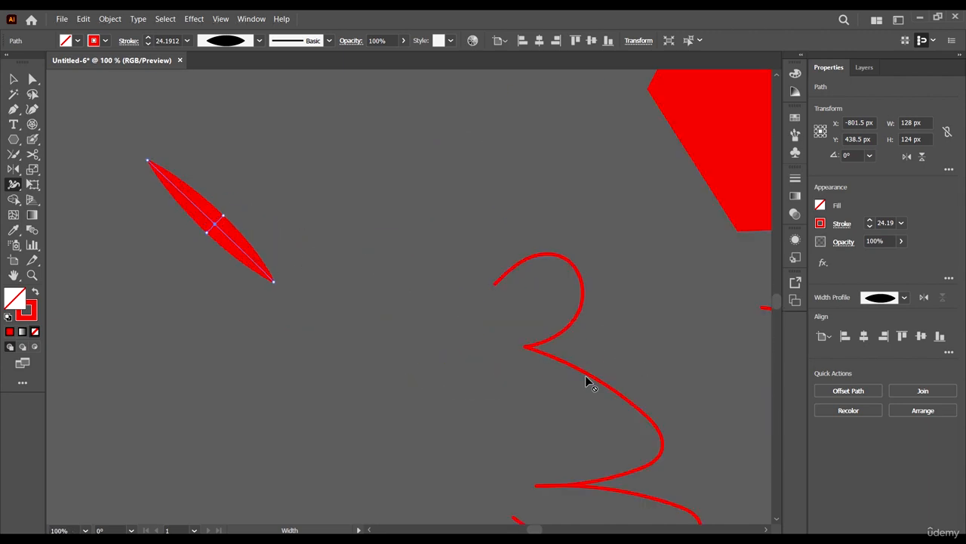
- Twist the middle of the leaf-shaped line into a spiral with the Twirl tool
click(13, 79)
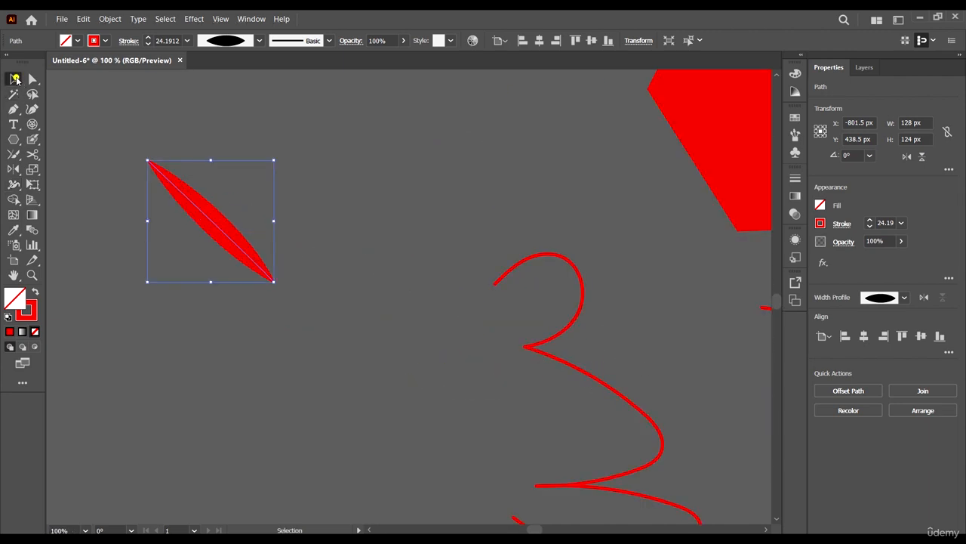
click(13, 185)
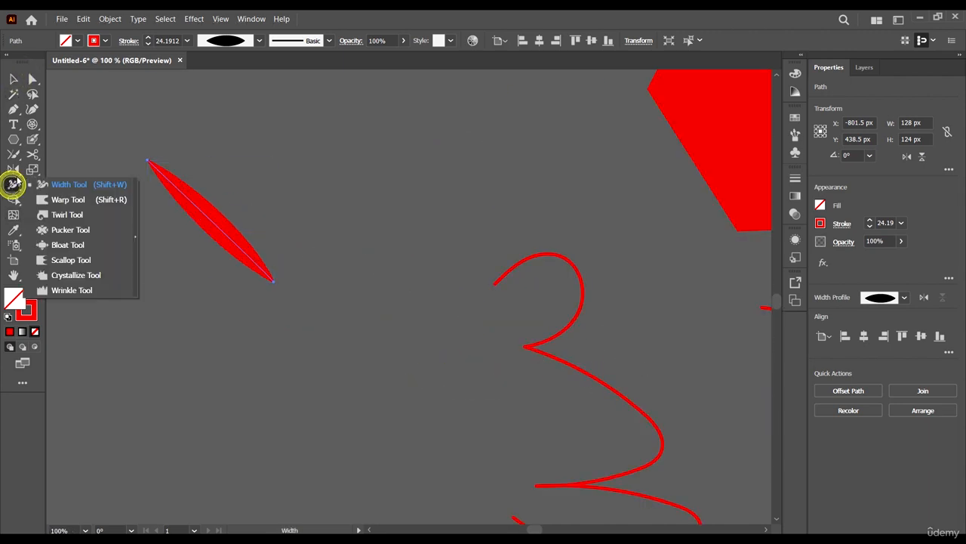
click(66, 214)
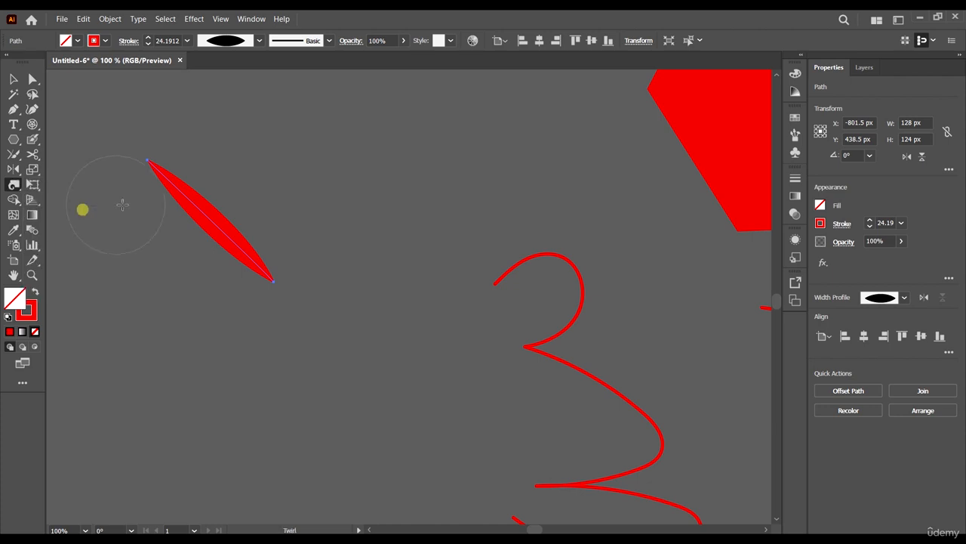
drag(229, 219, 229, 219)
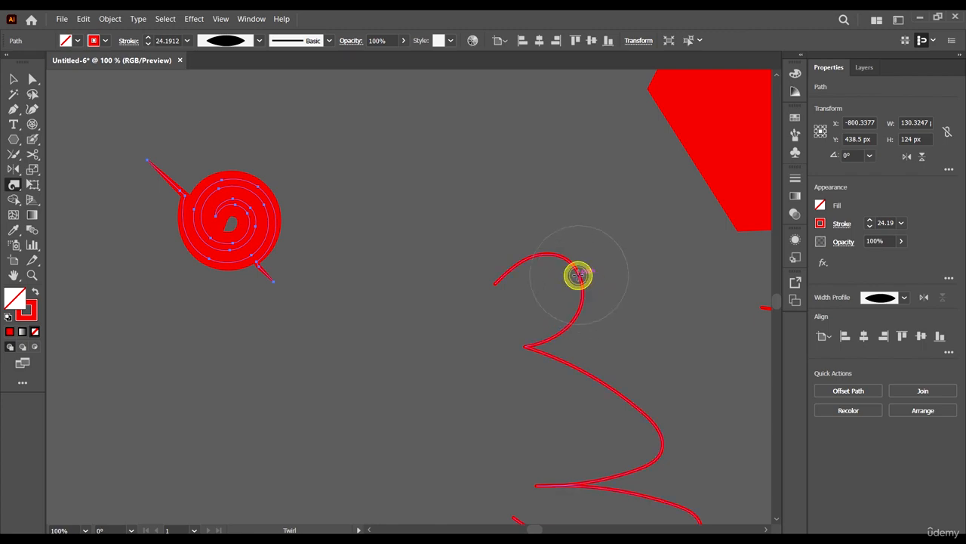
- Try to apply the Twirl tool to the left corner of the unselected red hexagon
scroll(474, 173, down, 3)
click(530, 147)
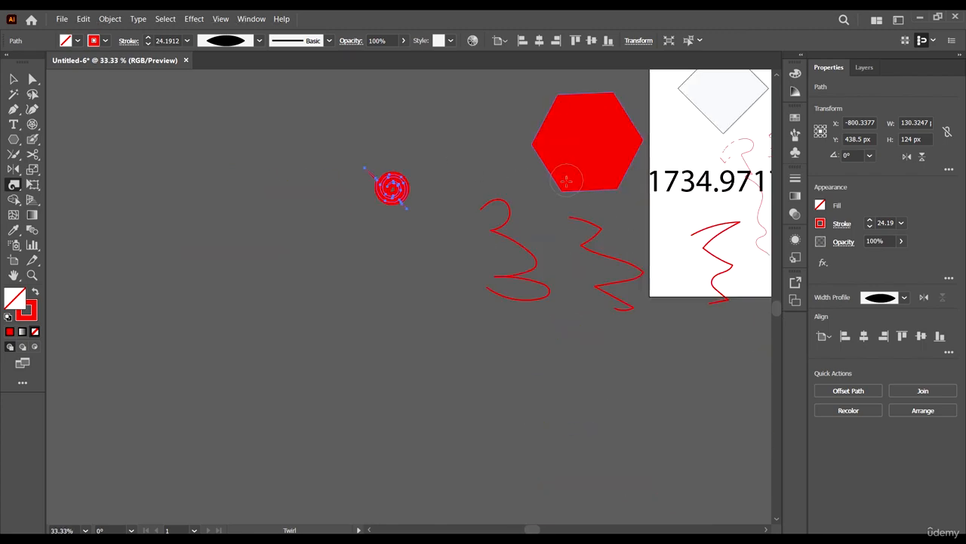
scroll(564, 186, down, 2)
scroll(578, 128, up, 4)
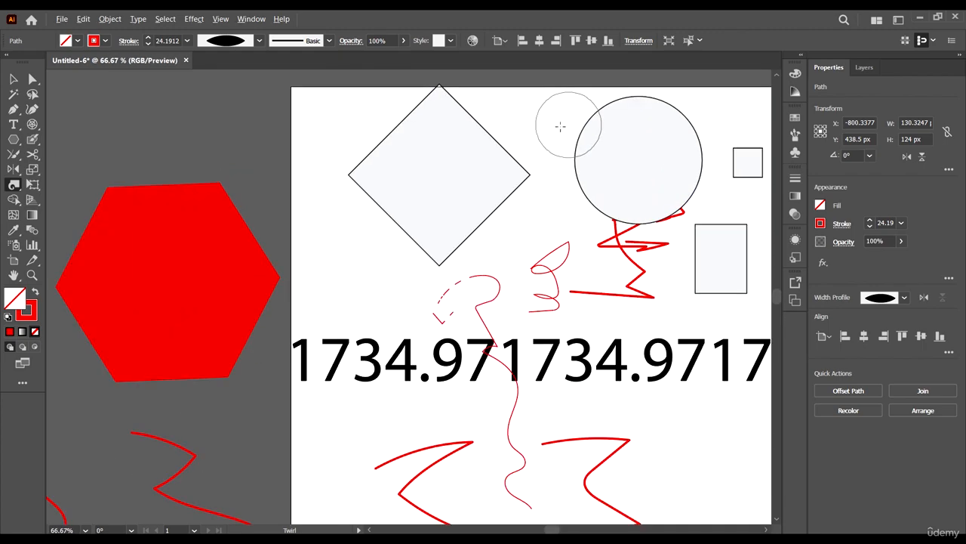
- Draw a 442 px square with the Rectangle tool on the empty canvas below and left of the 3-shaped curve
scroll(250, 100, down, 2)
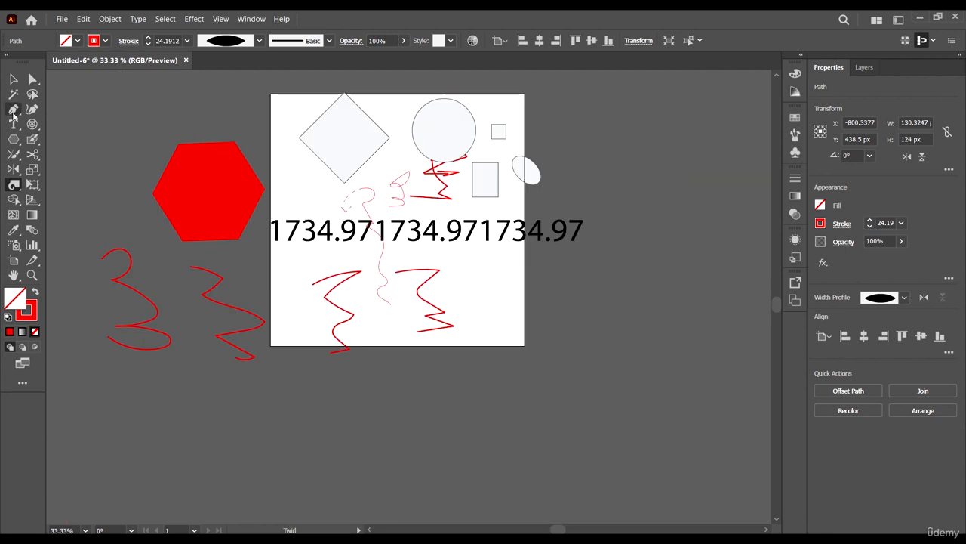
click(13, 140)
scroll(173, 256, down, 1)
scroll(170, 281, left, 1)
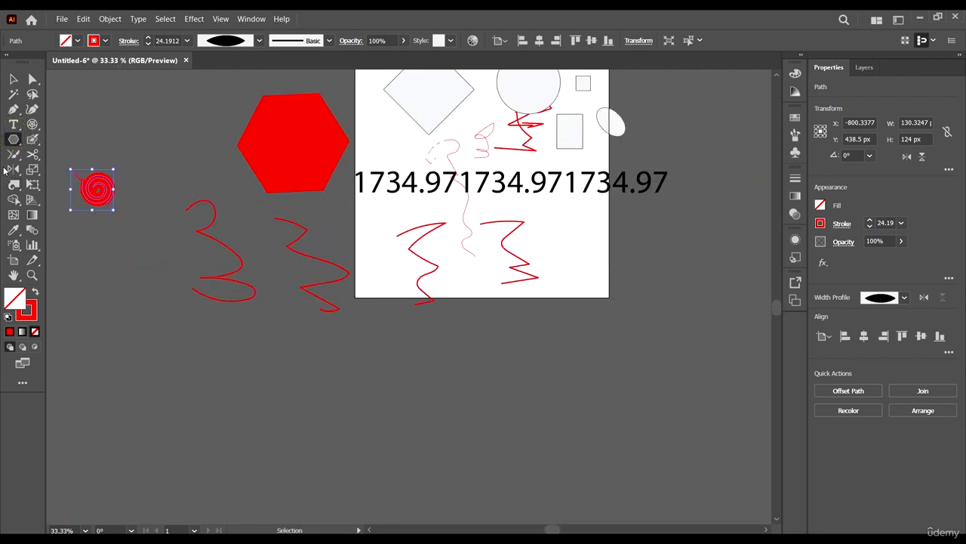
click(15, 151)
click(13, 139)
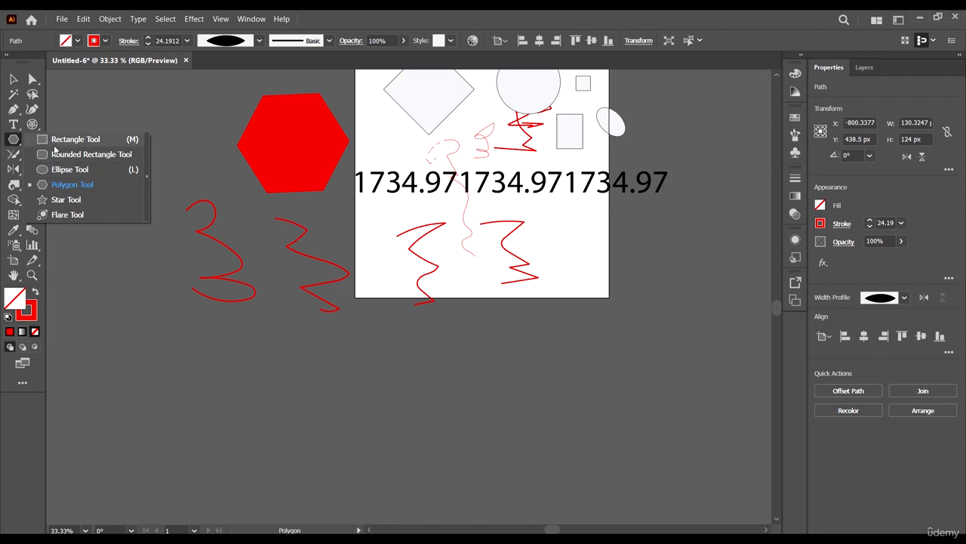
click(53, 143)
scroll(102, 221, left, 1)
scroll(103, 221, left, 1)
drag(121, 326, 266, 472)
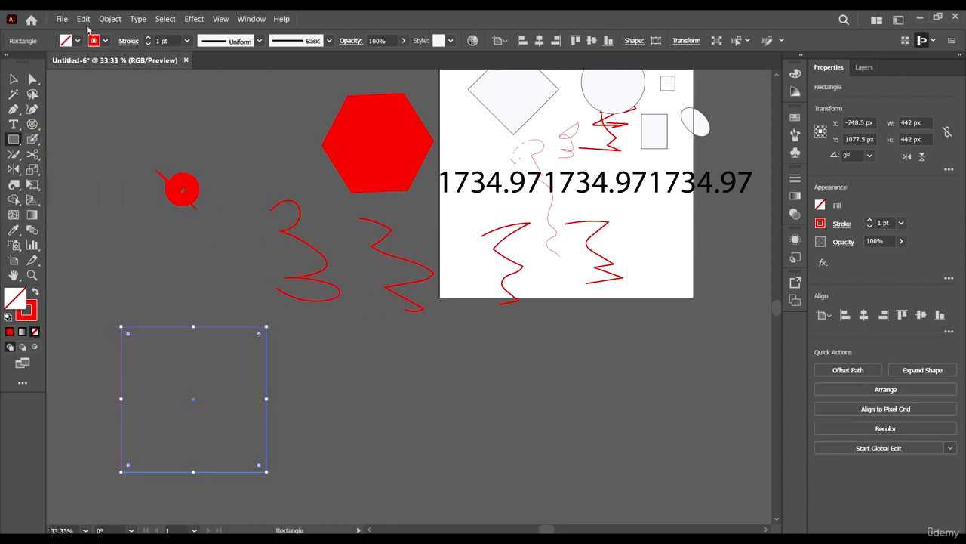
- Remove the new square's stroke and fill the square with yellow
click(106, 43)
click(7, 60)
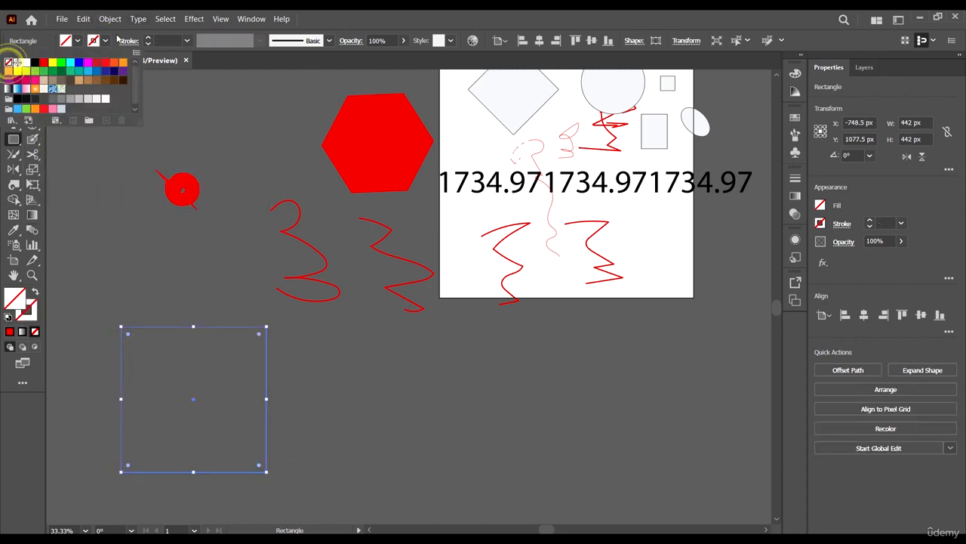
click(77, 41)
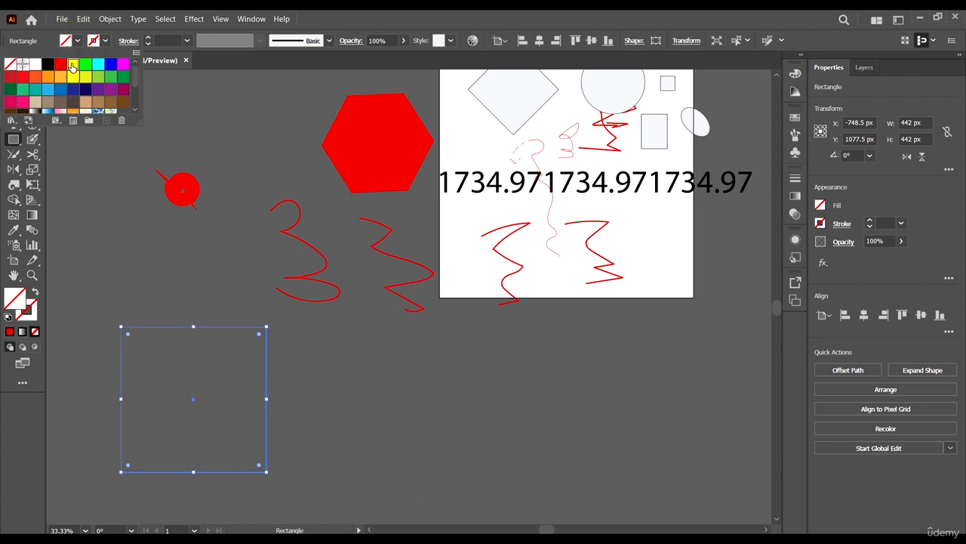
click(73, 67)
click(383, 14)
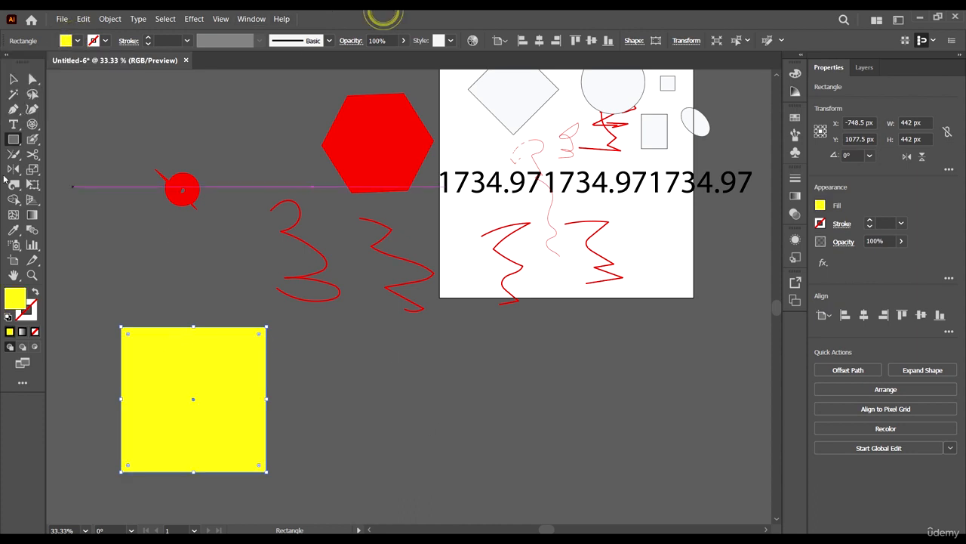
- Twist the yellow square's lower-right corner and two spots above it on the right edge into spirals with the Twirl tool
click(16, 185)
scroll(280, 474, down, 3)
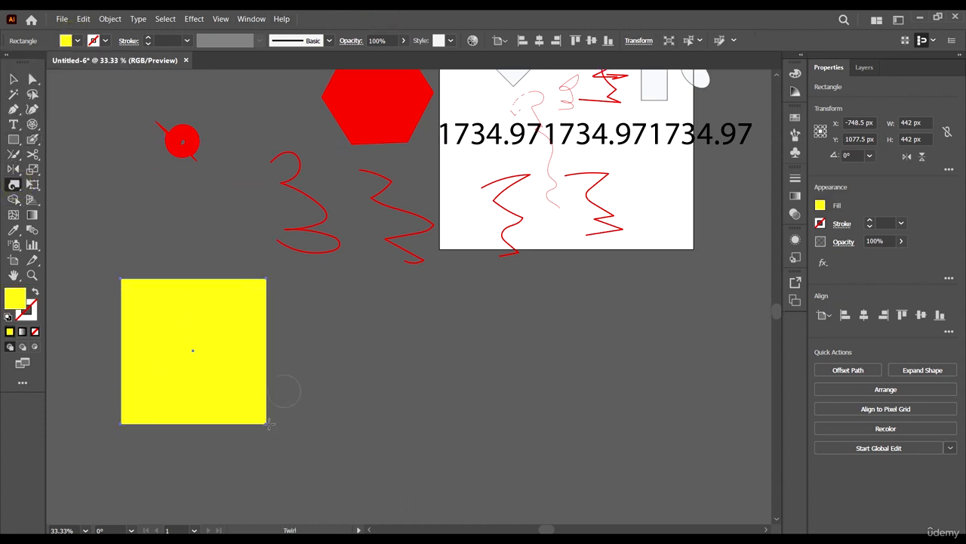
drag(260, 408, 268, 416)
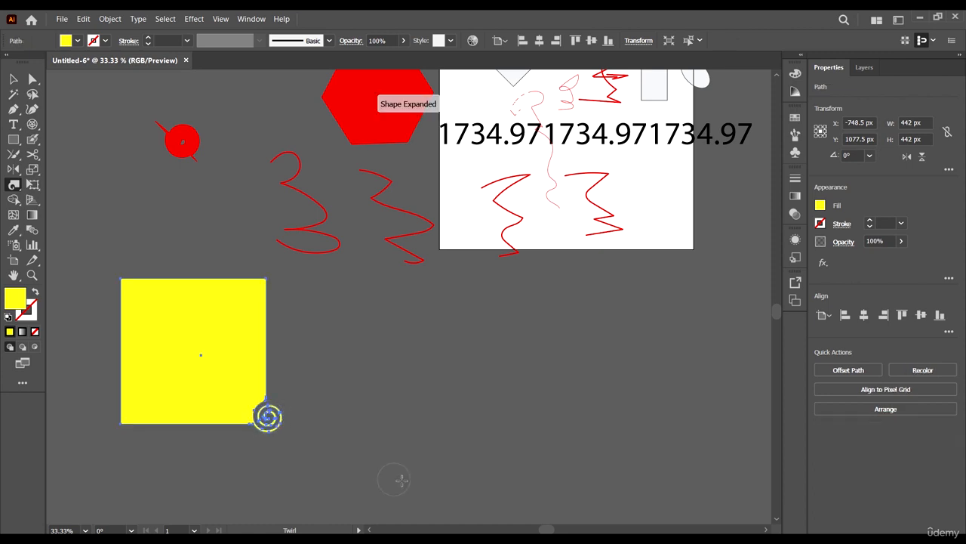
click(272, 372)
drag(13, 184, 85, 227)
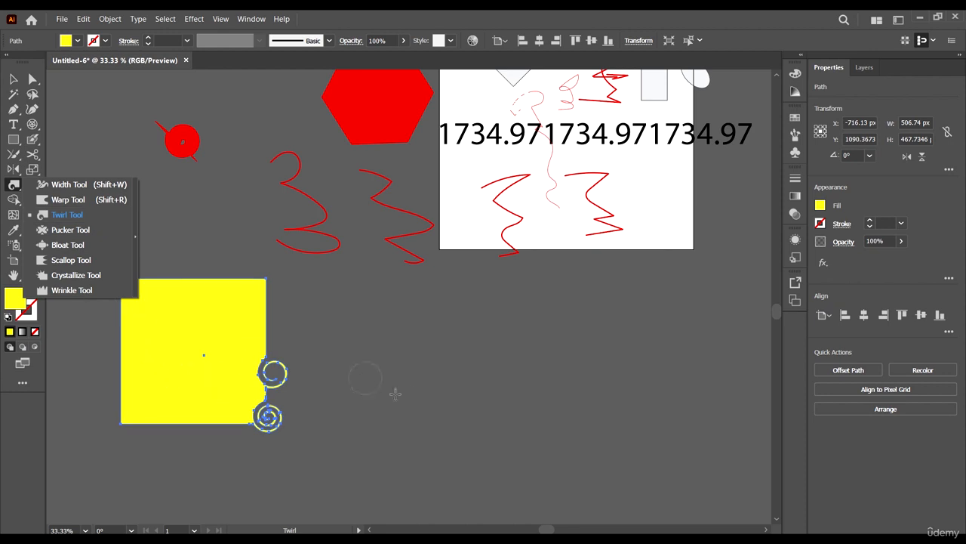
drag(274, 313, 270, 330)
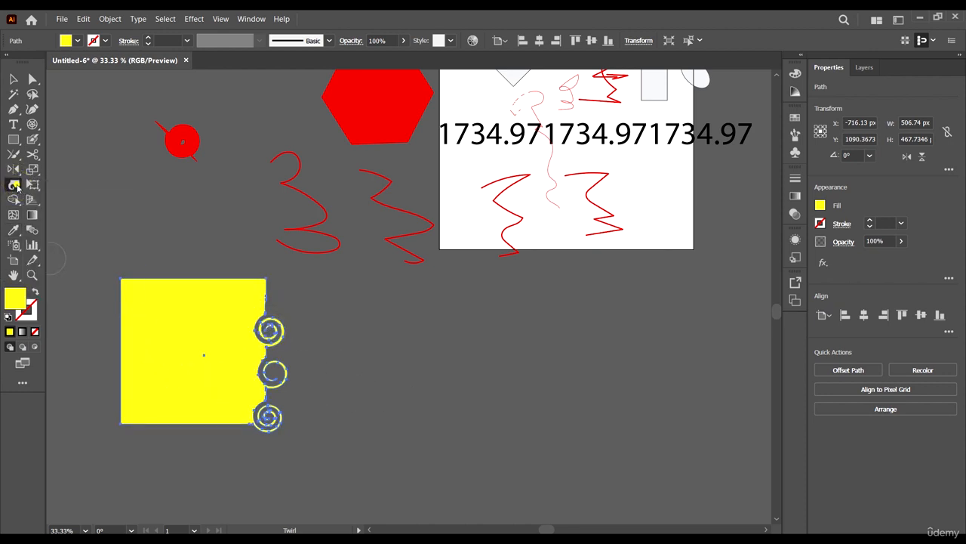
drag(33, 183, 34, 184)
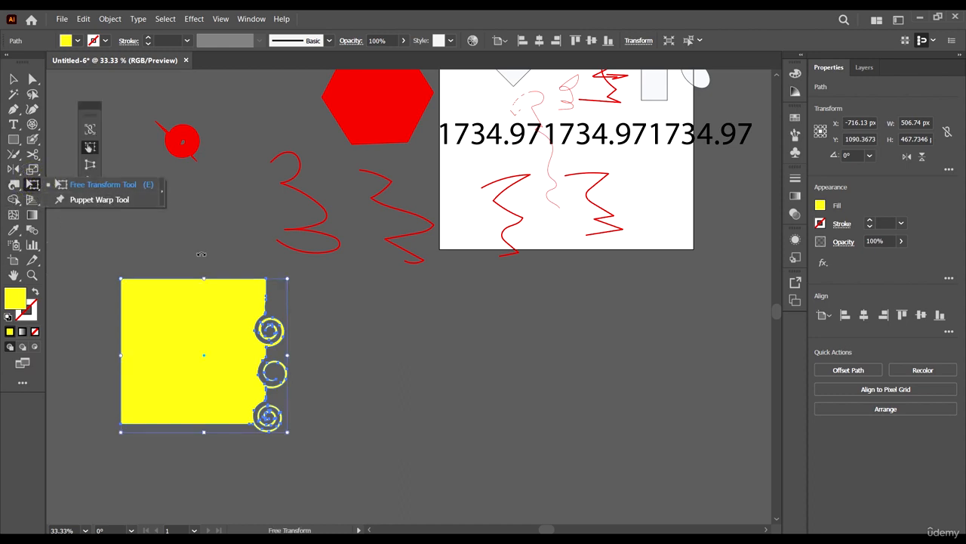
click(98, 184)
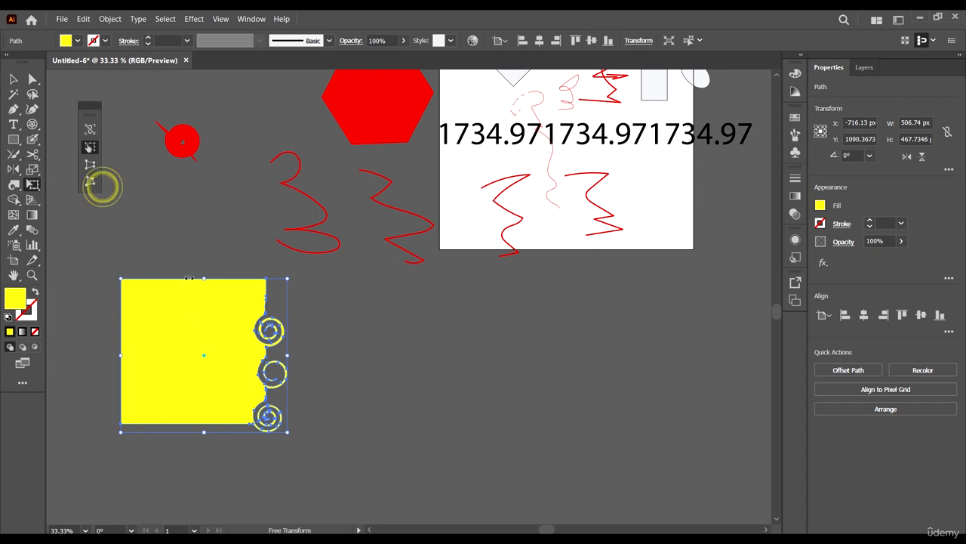
click(15, 200)
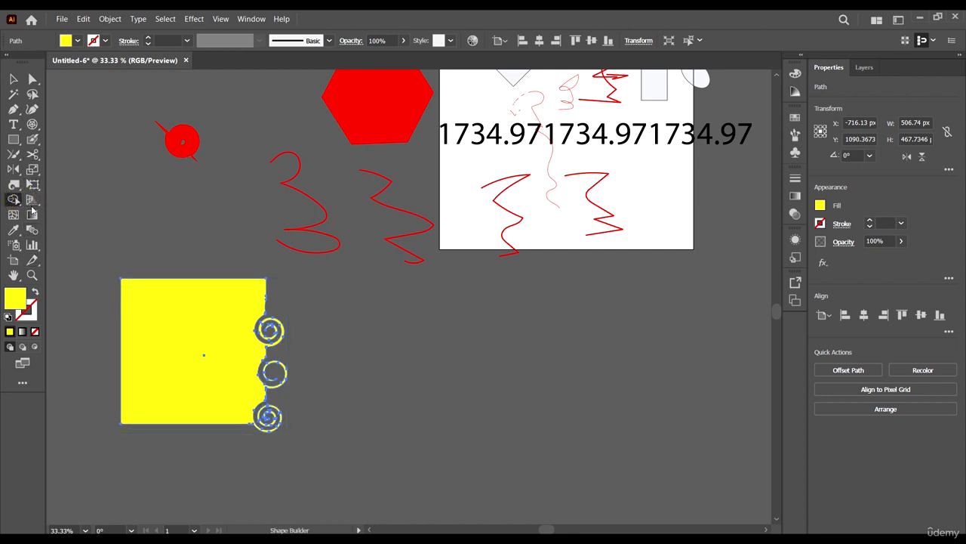
scroll(162, 269, down, 2)
scroll(173, 272, left, 3)
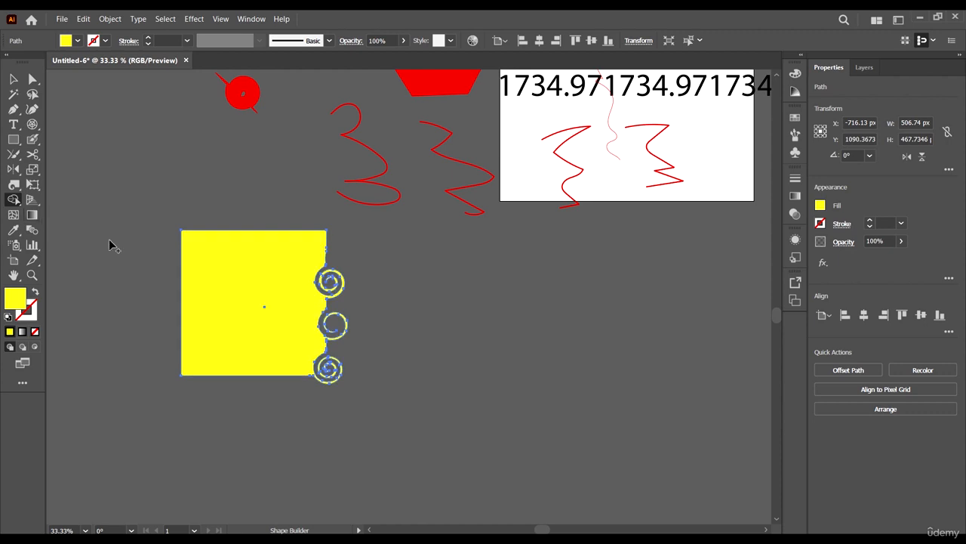
- Deselect the twirled square and draw a smaller yellow rectangle overlapping its lower-left corner
click(13, 80)
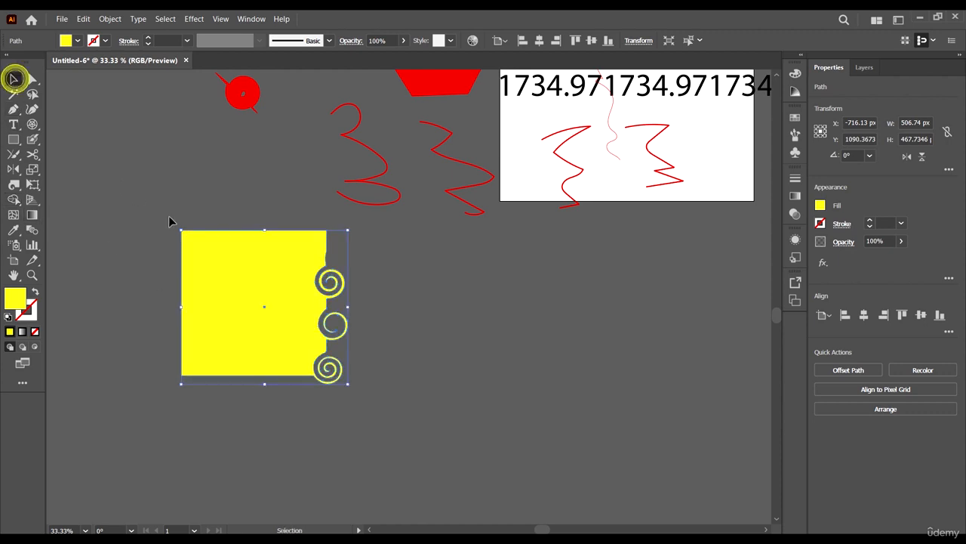
click(255, 208)
scroll(253, 356, up, 2)
scroll(317, 385, left, 3)
scroll(341, 412, down, 3)
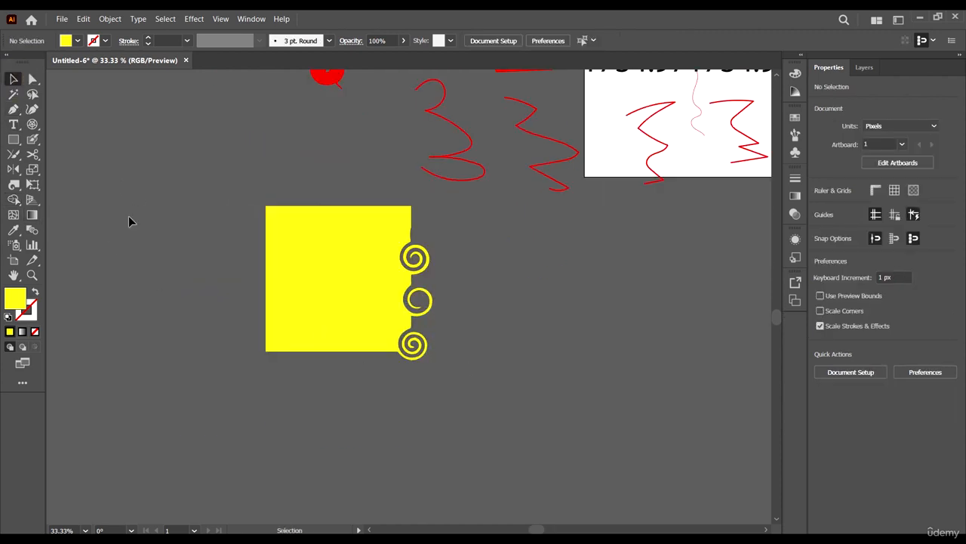
click(13, 139)
drag(222, 306, 300, 413)
- Select both yellow shapes and cut out their overlapping area with the Shape Builder tool
key(v)
drag(397, 444, 281, 329)
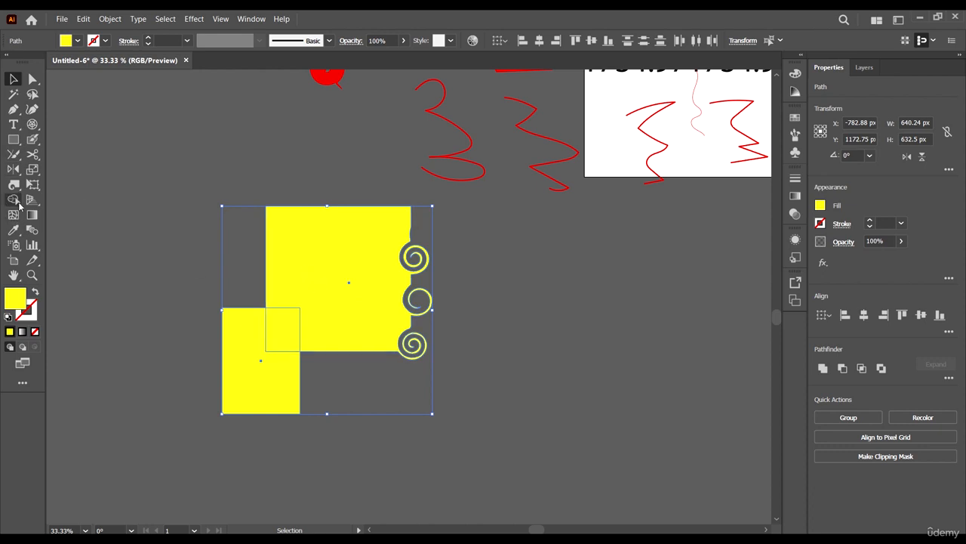
click(19, 202)
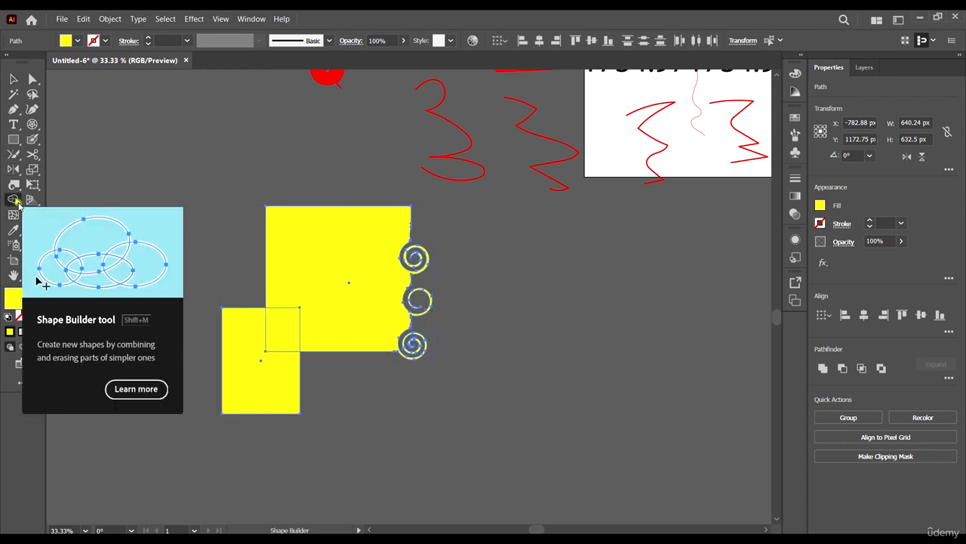
alt+click(290, 329)
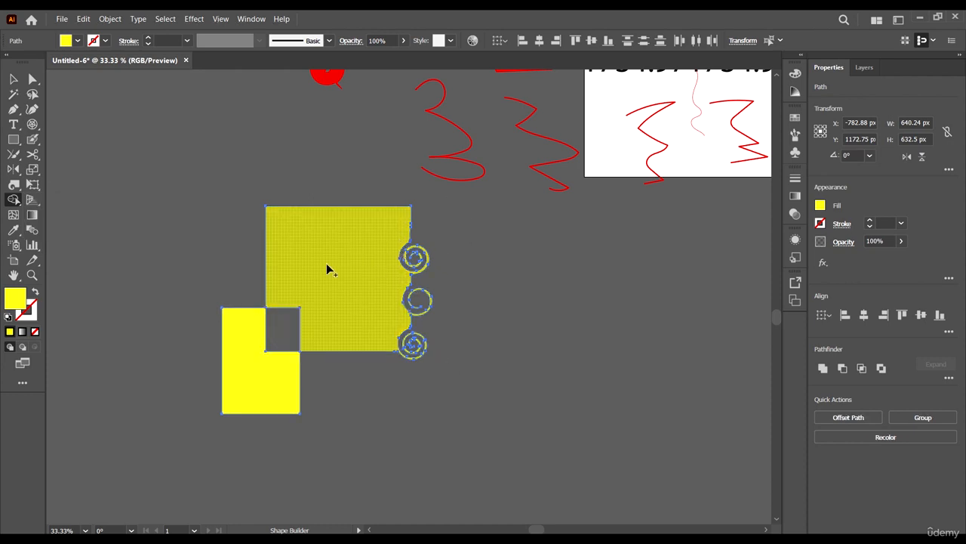
- Merge the two yellow shapes and the gap between them into one shape with the Shape Builder tool, and deselect it
mouse_move(327, 268)
mouse_down()
mouse_move(377, 276)
mouse_move(293, 407)
mouse_up()
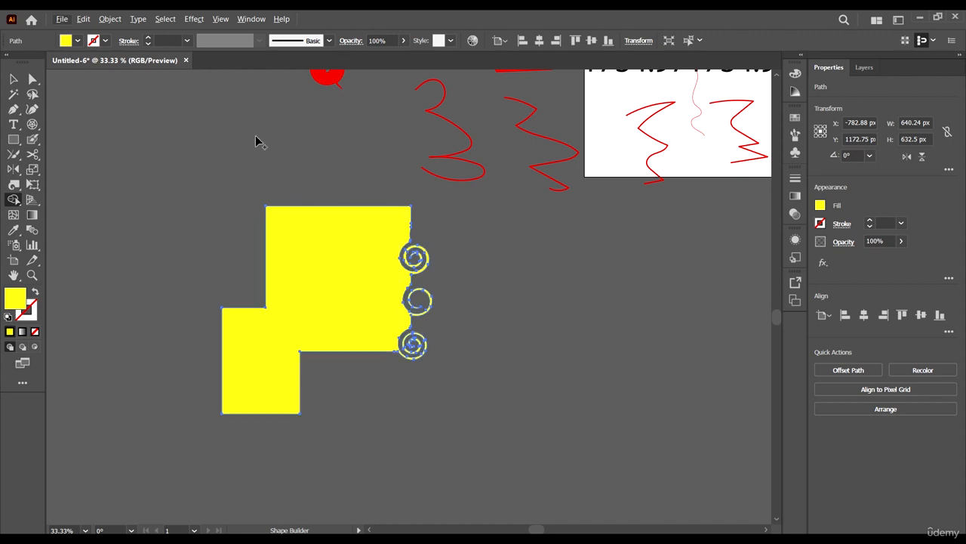
click(20, 79)
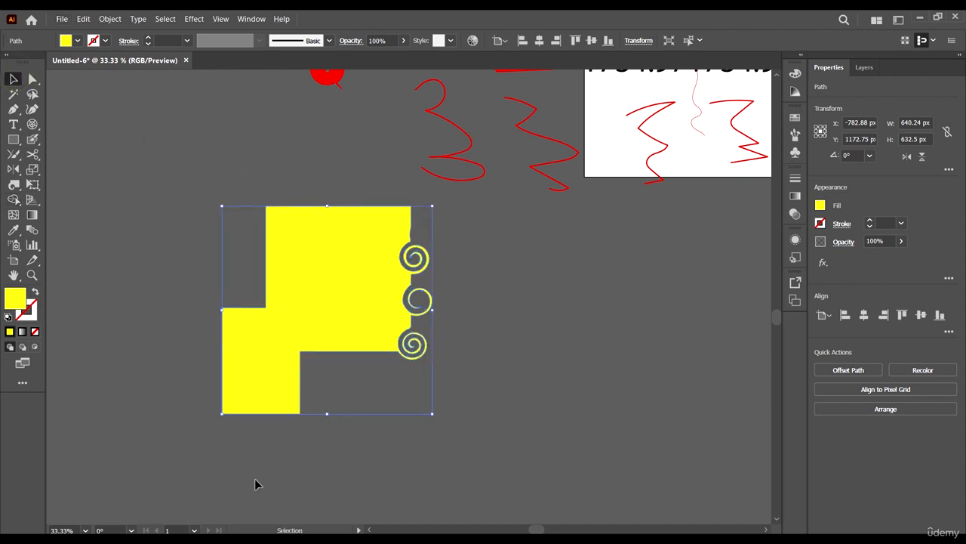
click(604, 387)
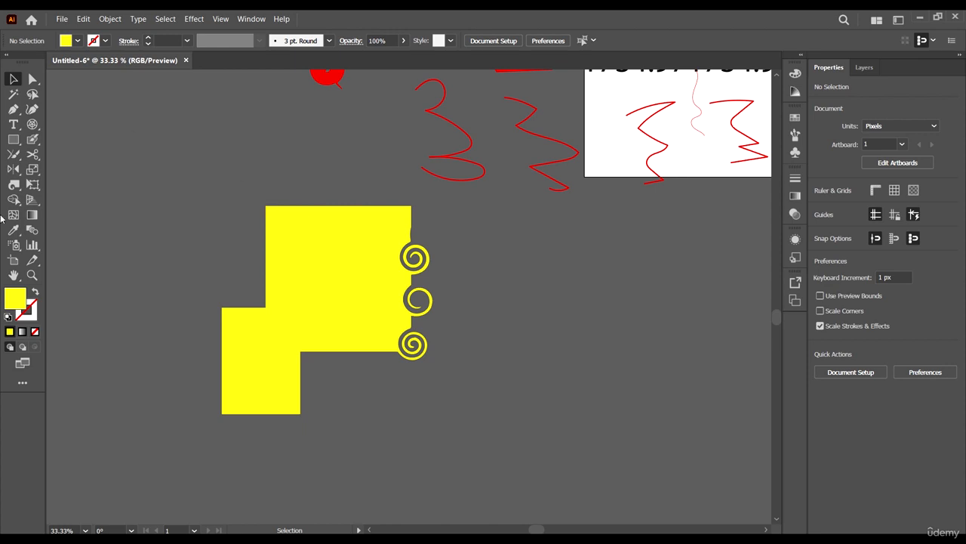
- Turn on the perspective grid over the artboard and hide it again
drag(12, 202, 27, 200)
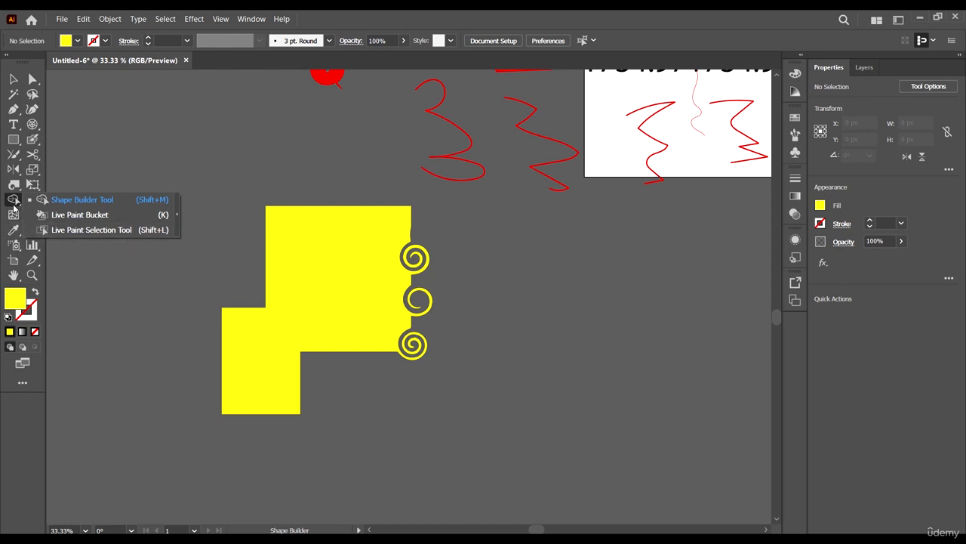
click(31, 199)
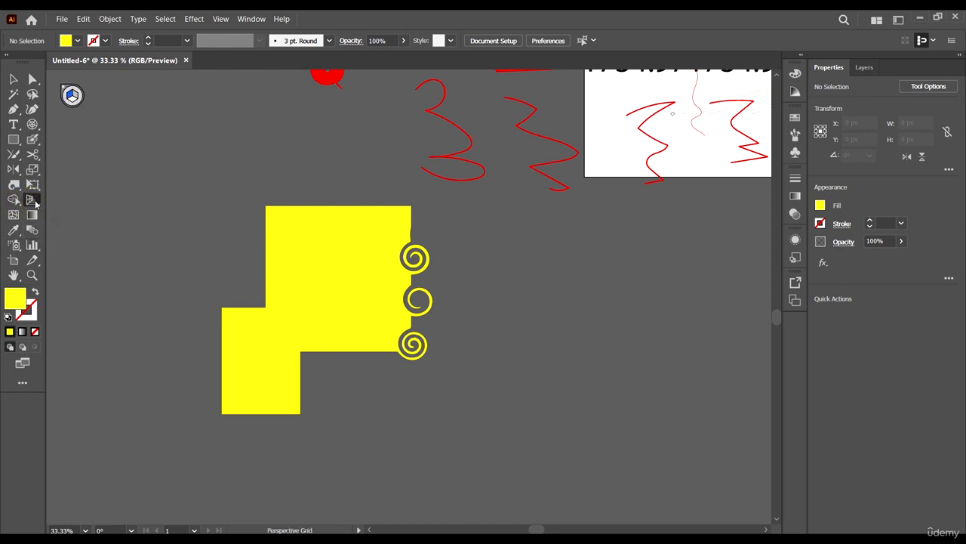
scroll(71, 176, up, 2)
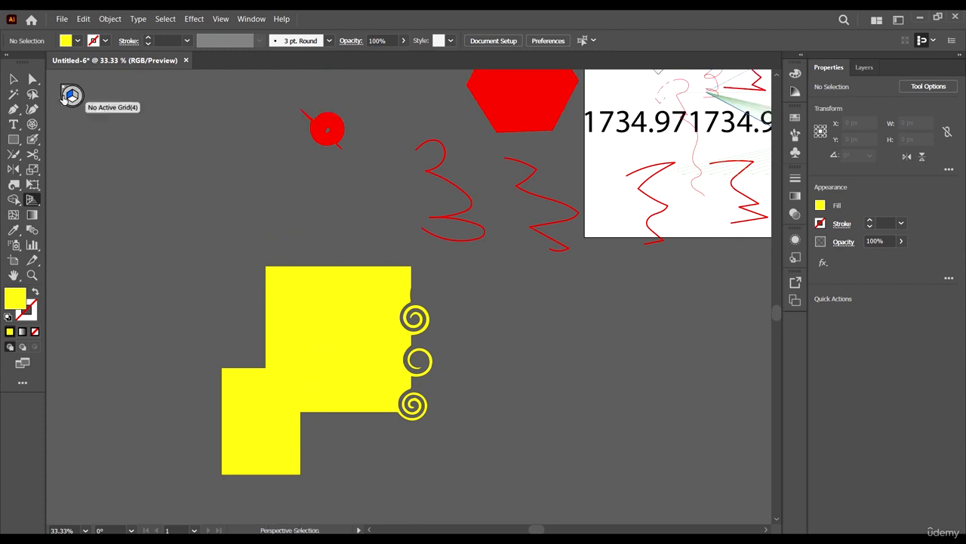
scroll(113, 219, down, 3)
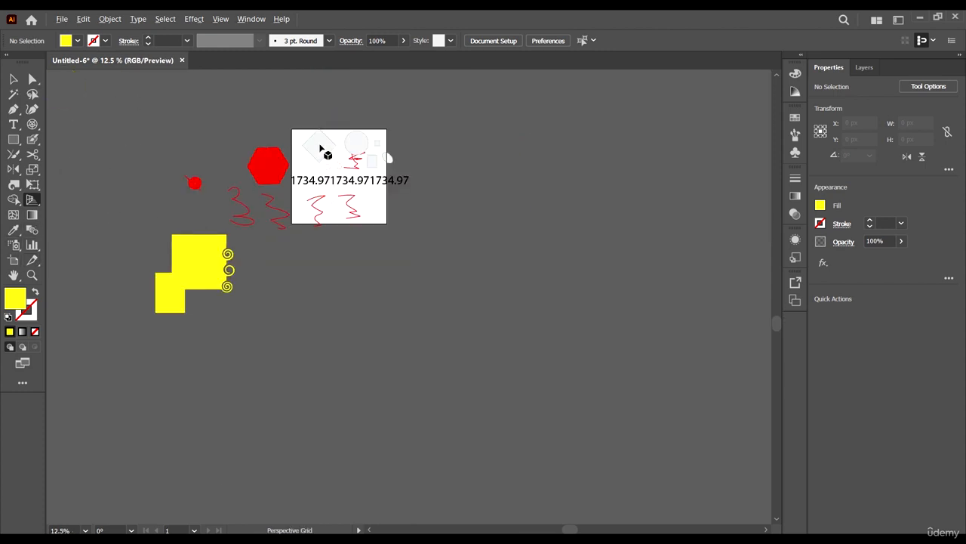
scroll(323, 149, up, 4)
scroll(250, 238, down, 1)
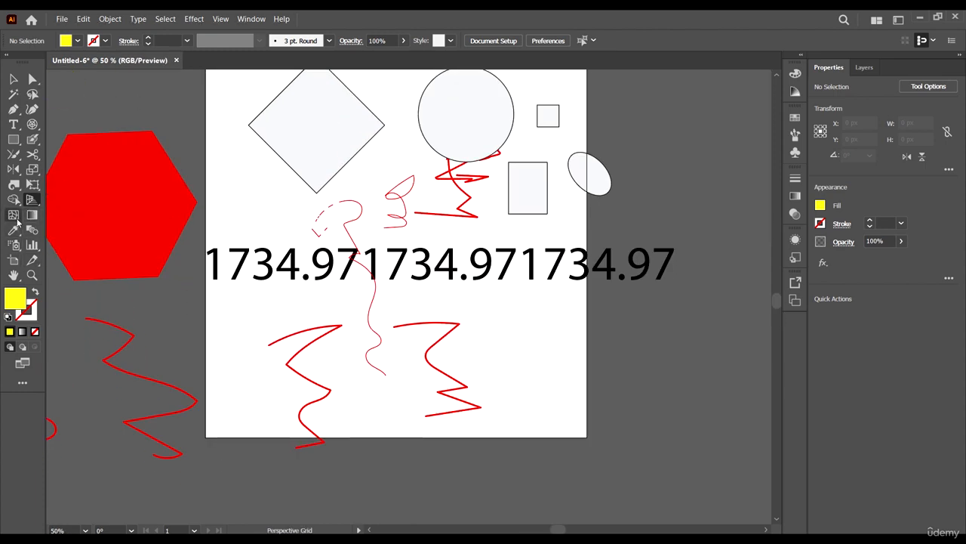
- Add four yellow mesh points along the top, lower-right, lower-left and upper-left edges of the red hexagon with the Mesh tool
click(14, 215)
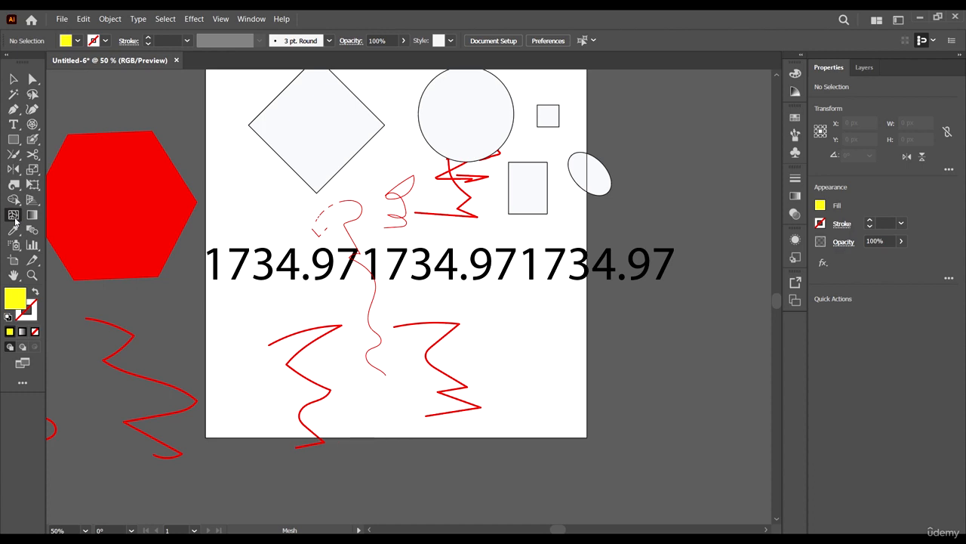
scroll(382, 260, down, 1)
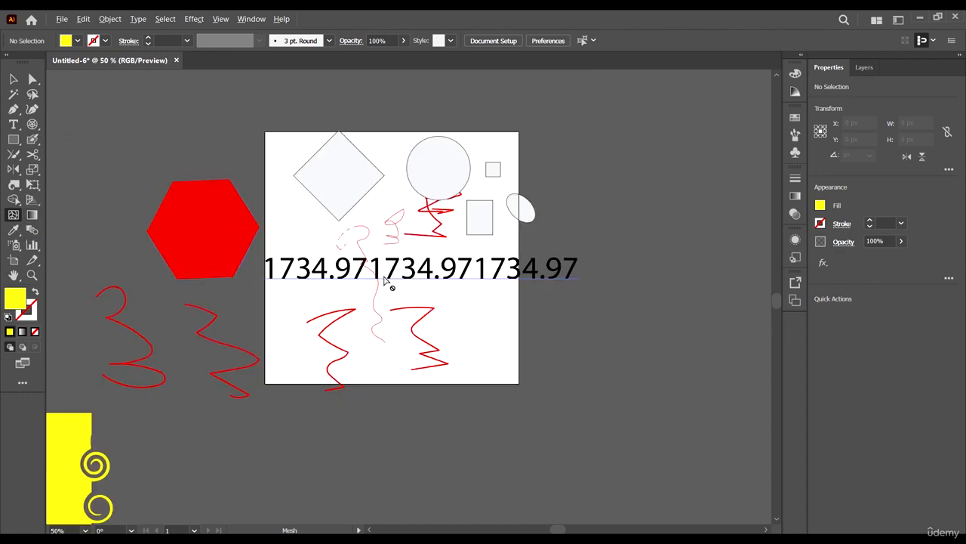
scroll(385, 281, down, 1)
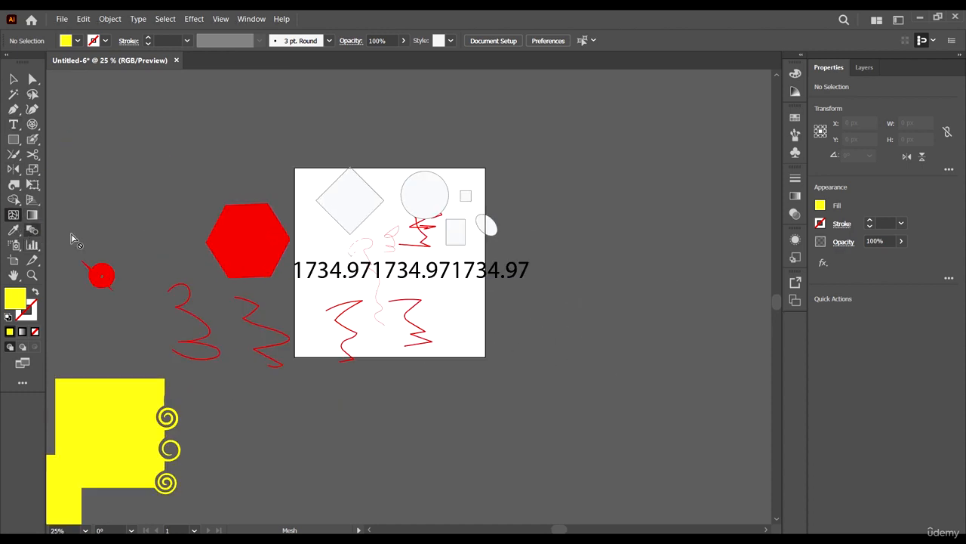
scroll(249, 173, down, 2)
scroll(255, 165, up, 1)
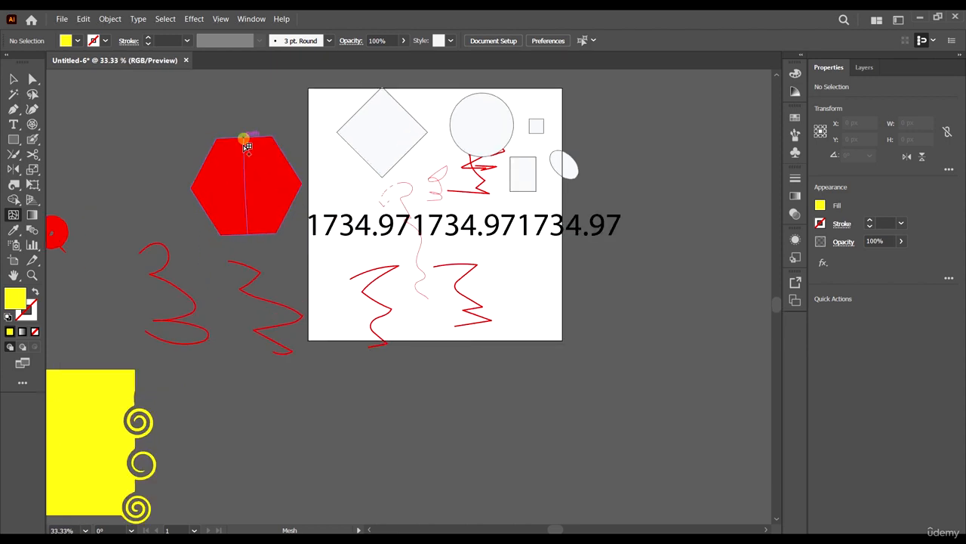
click(245, 142)
click(292, 211)
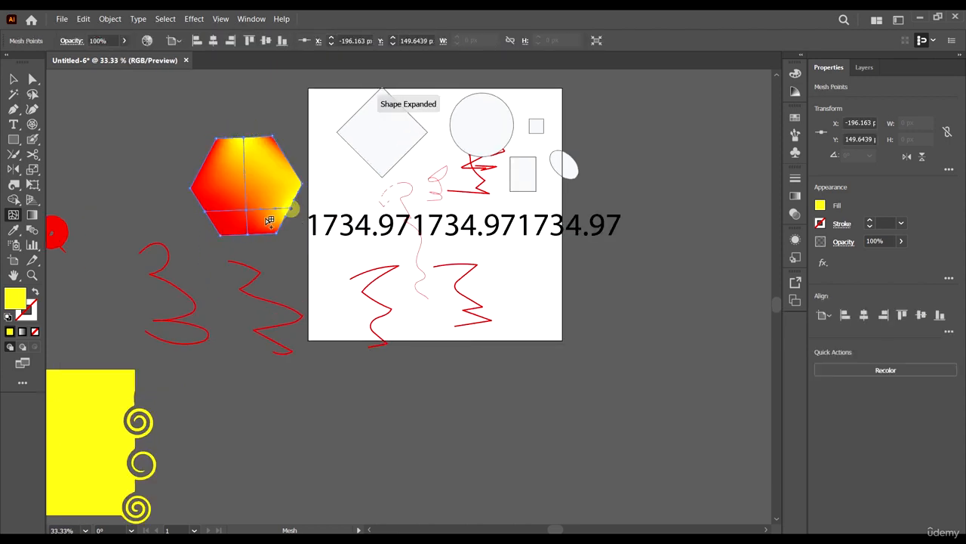
click(199, 197)
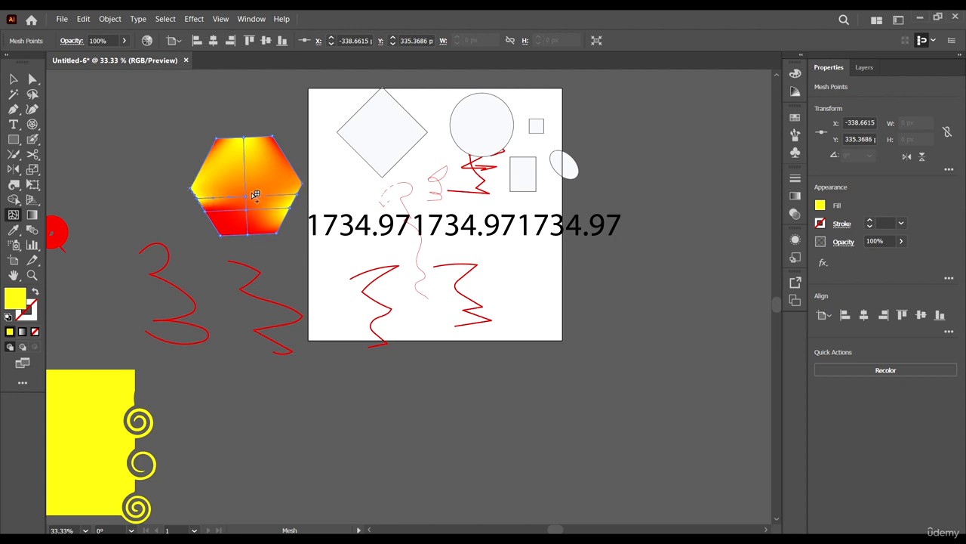
click(210, 161)
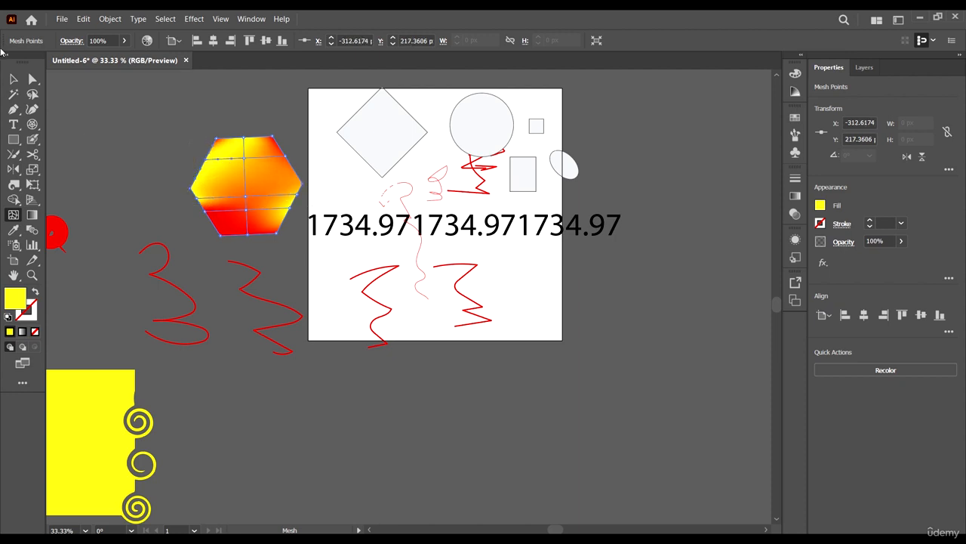
- Shift the hexagon's middle-right mesh patch slightly to the right and recolour the central mesh point blue (1D0ACC)
click(31, 80)
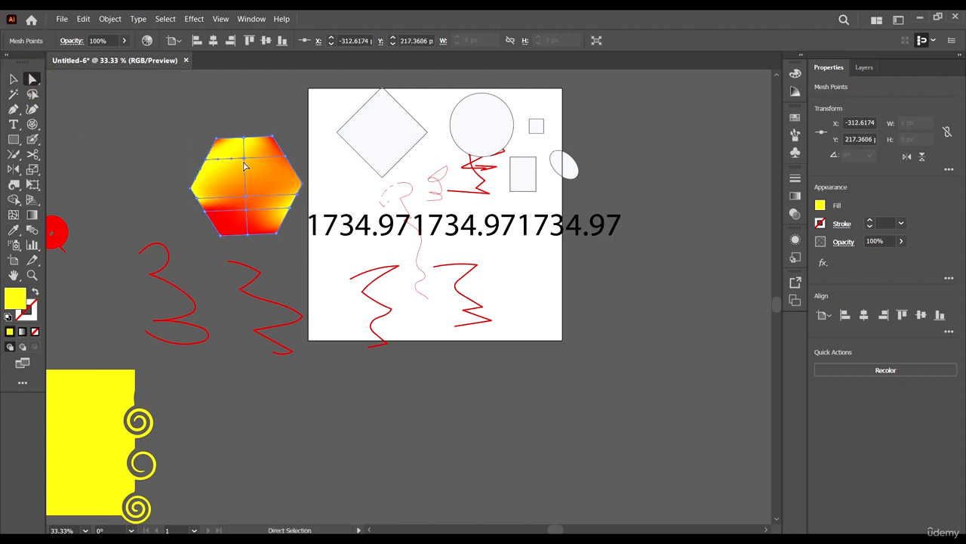
mouse_move(250, 189)
mouse_down()
mouse_move(236, 203)
mouse_move(254, 188)
mouse_up()
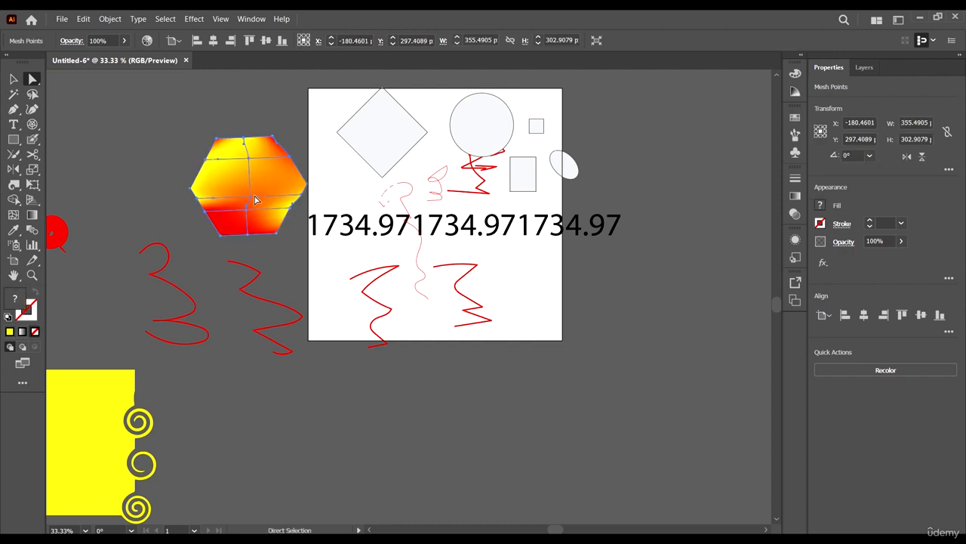
click(252, 199)
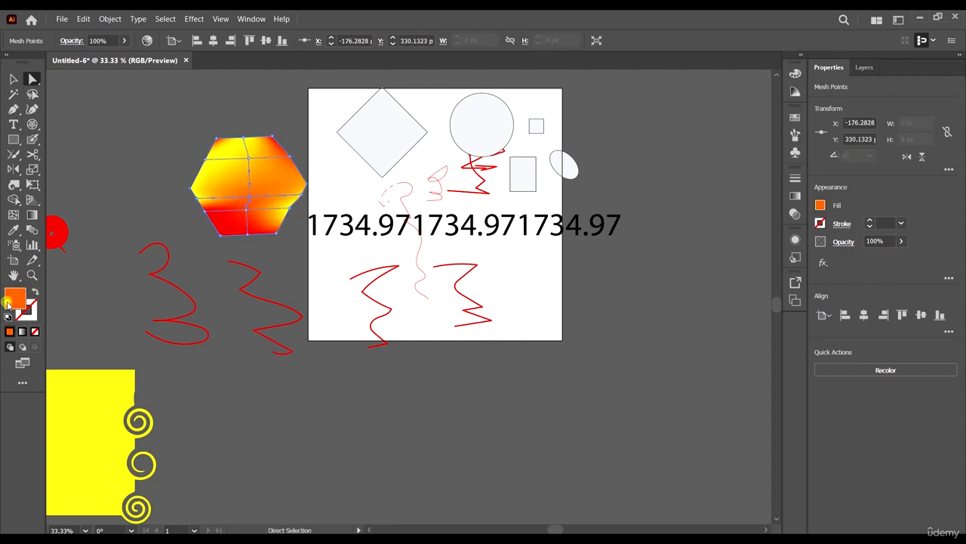
double_click(7, 303)
click(734, 275)
click(704, 270)
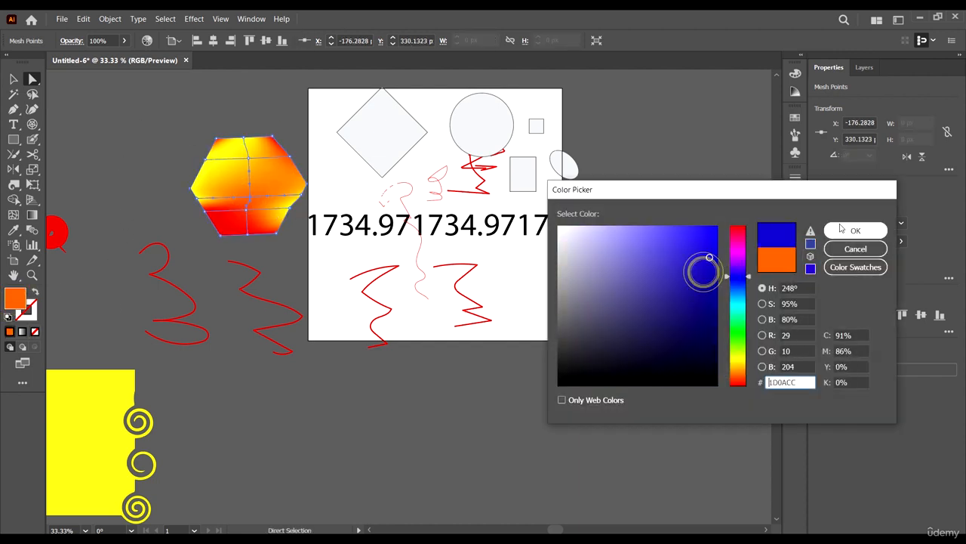
click(846, 229)
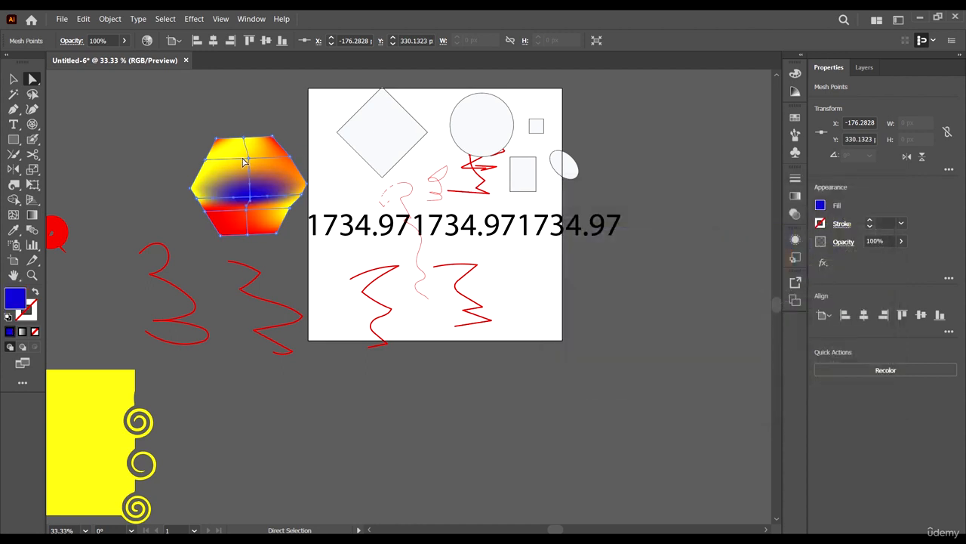
- Recolour the mesh point in the middle of the hexagon's bottom edge cyan (00E1FF), and deselect the hexagon
click(248, 236)
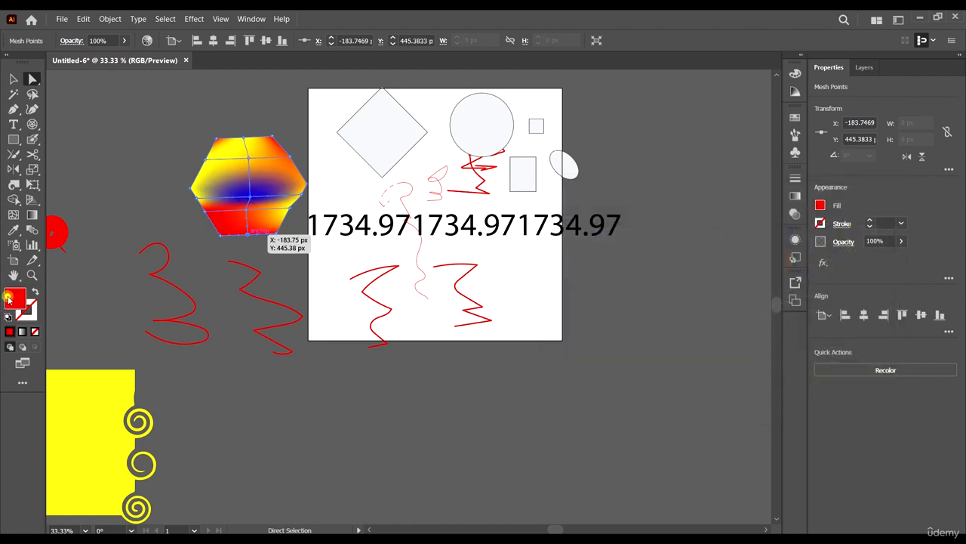
double_click(14, 296)
click(738, 302)
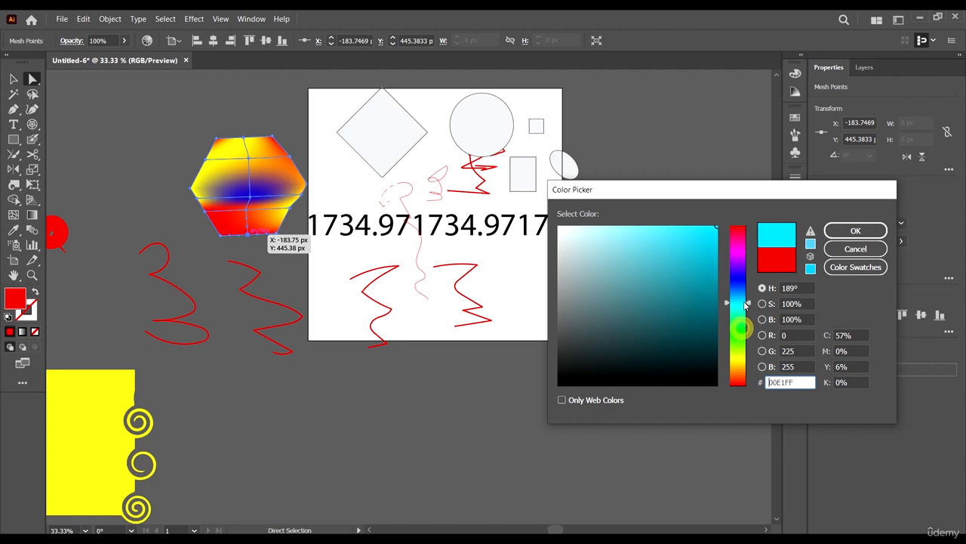
click(844, 234)
click(443, 397)
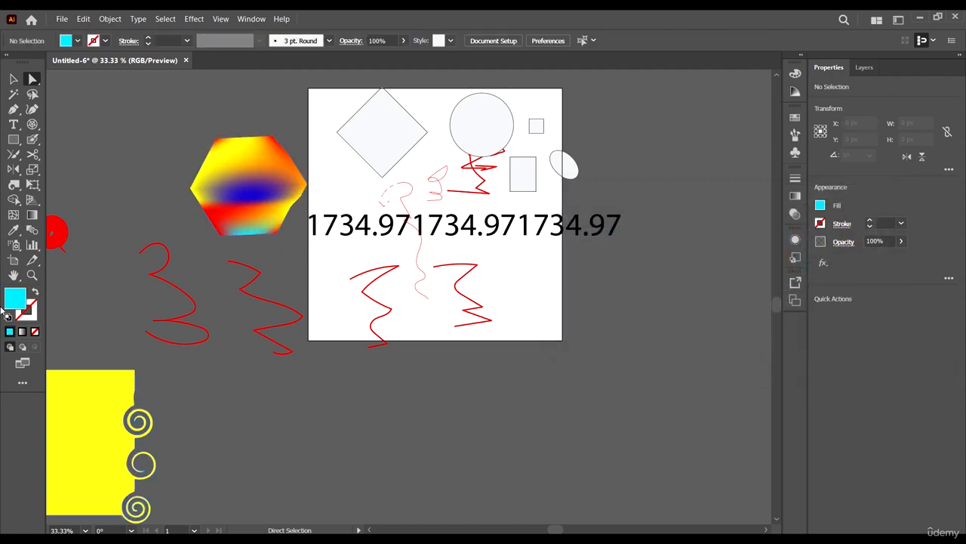
click(14, 215)
scroll(348, 255, left, 3)
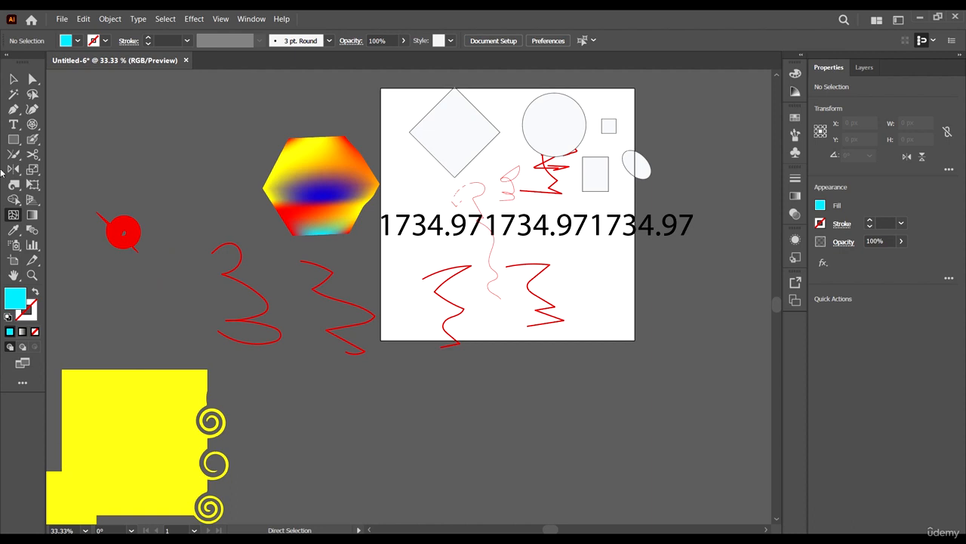
click(14, 215)
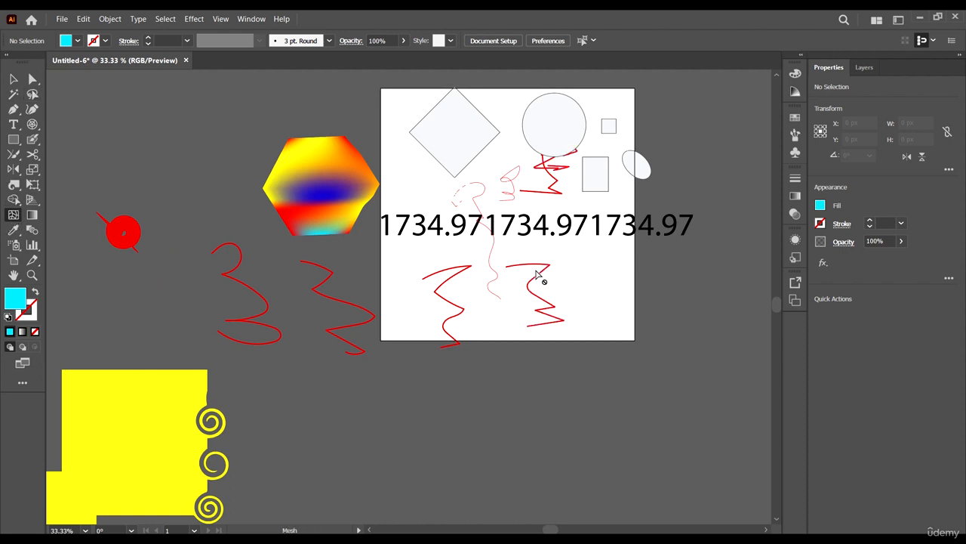
click(31, 215)
scroll(303, 175, down, 2)
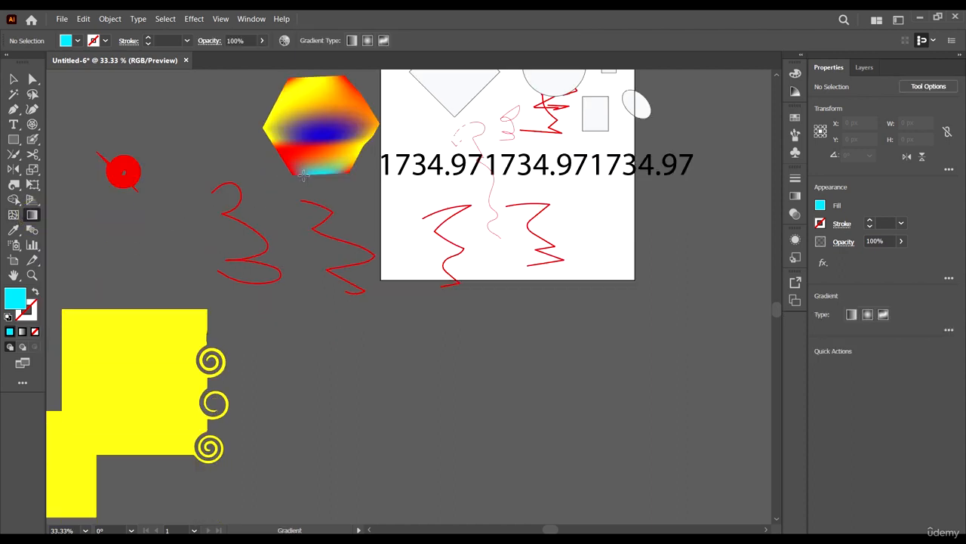
click(320, 126)
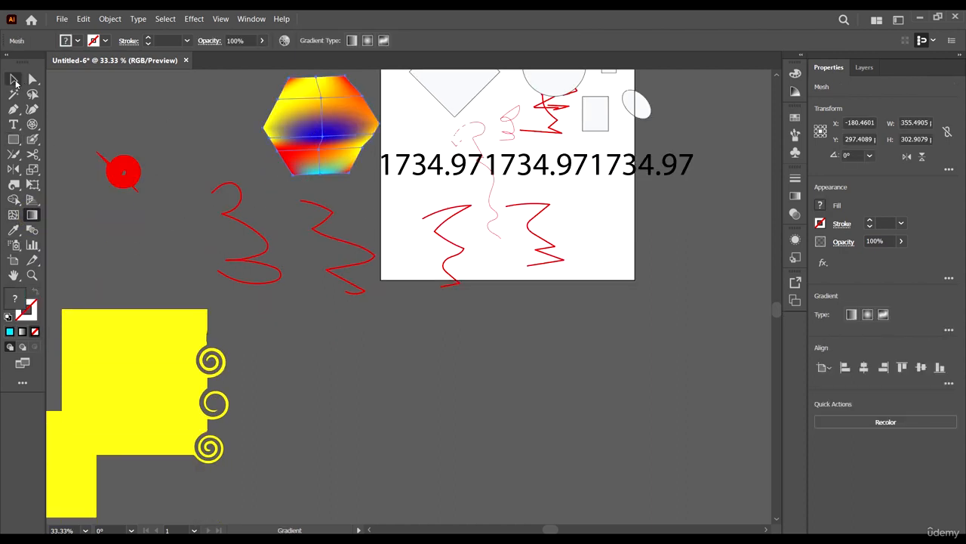
click(15, 83)
click(31, 214)
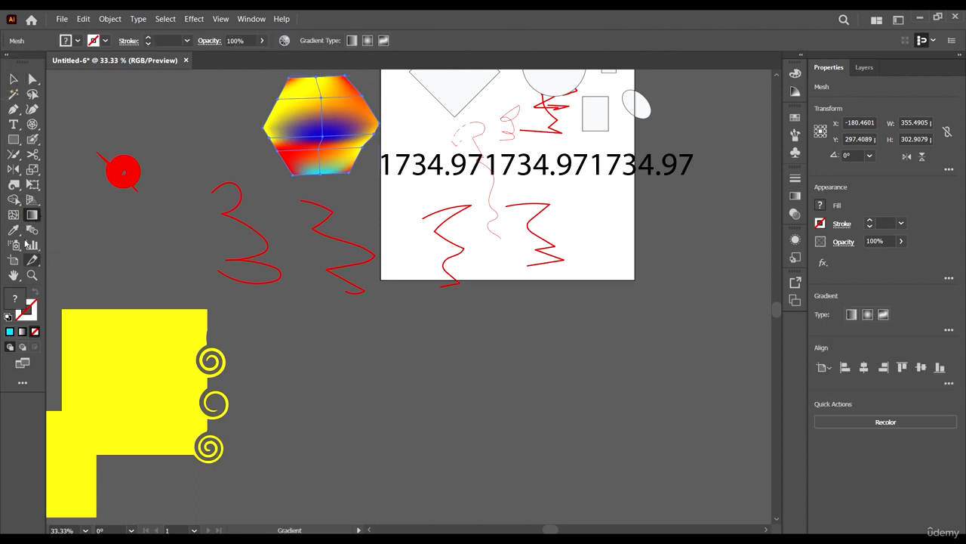
click(14, 230)
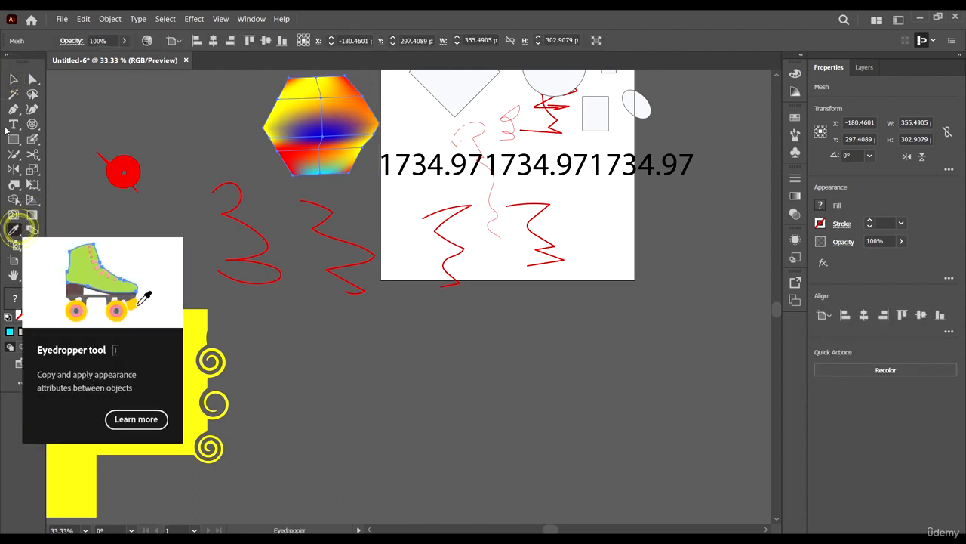
- Draw two cyan rectangles side by side below the artboard, about 411 × 293 px and 659 × 293 px
click(13, 139)
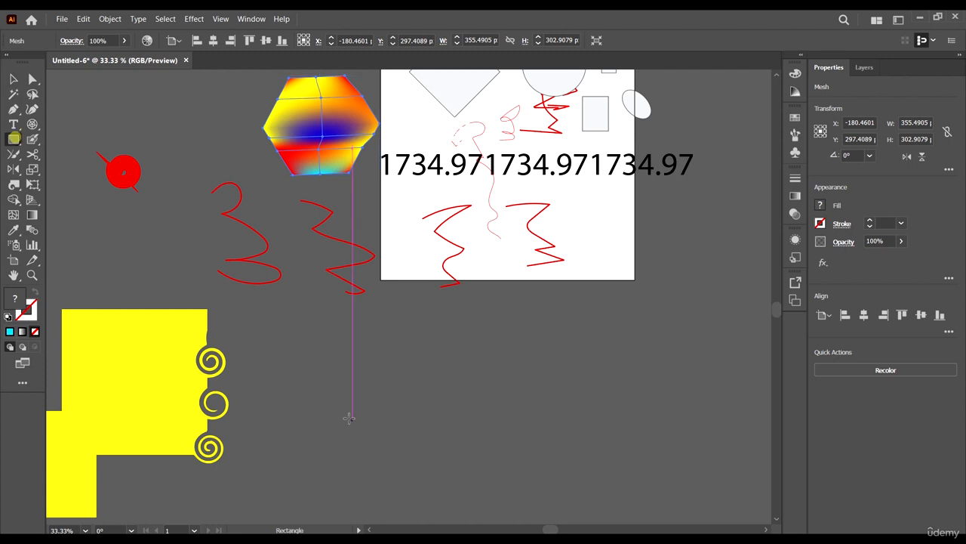
drag(448, 473, 313, 377)
drag(752, 474, 535, 377)
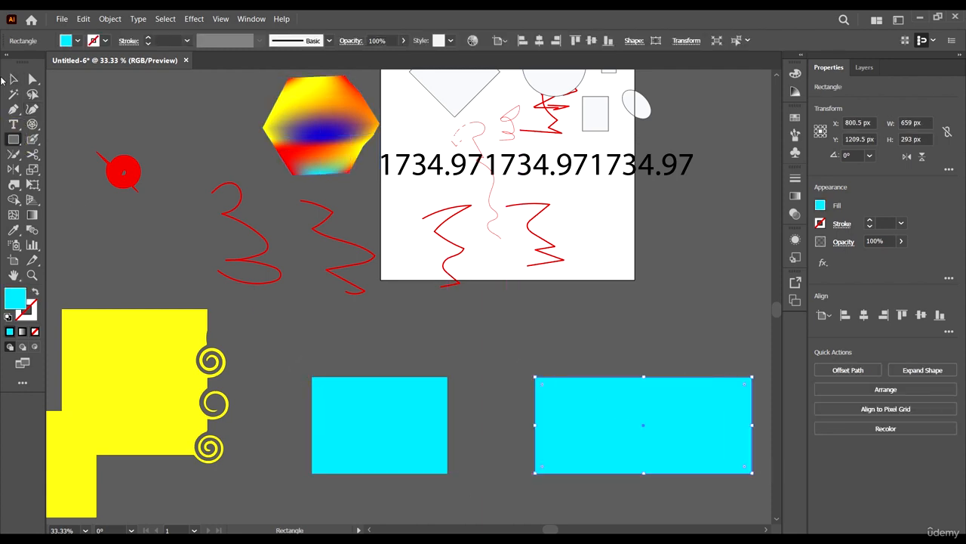
- Select the smaller cyan rectangle and give it the yellow shape's fill with the Eyedropper tool
click(13, 79)
click(366, 397)
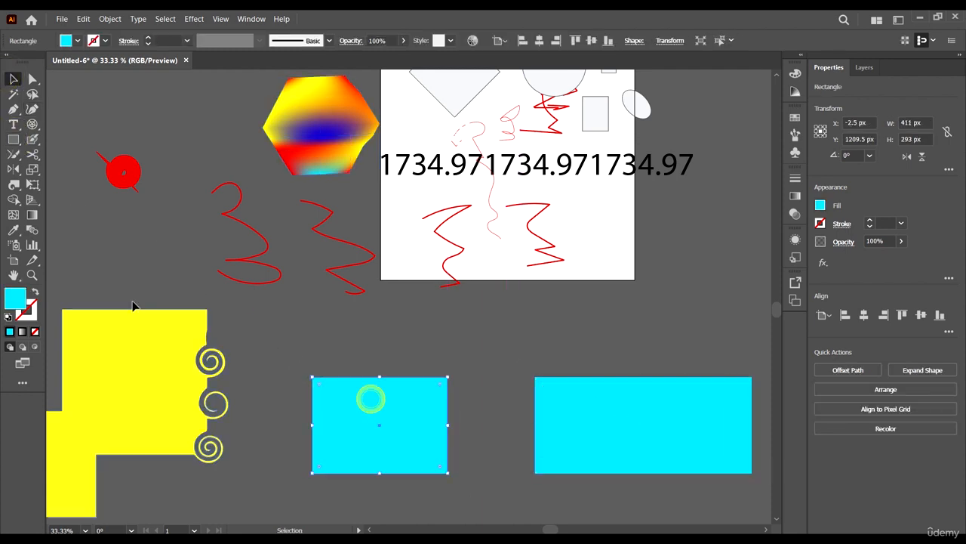
click(13, 230)
click(158, 332)
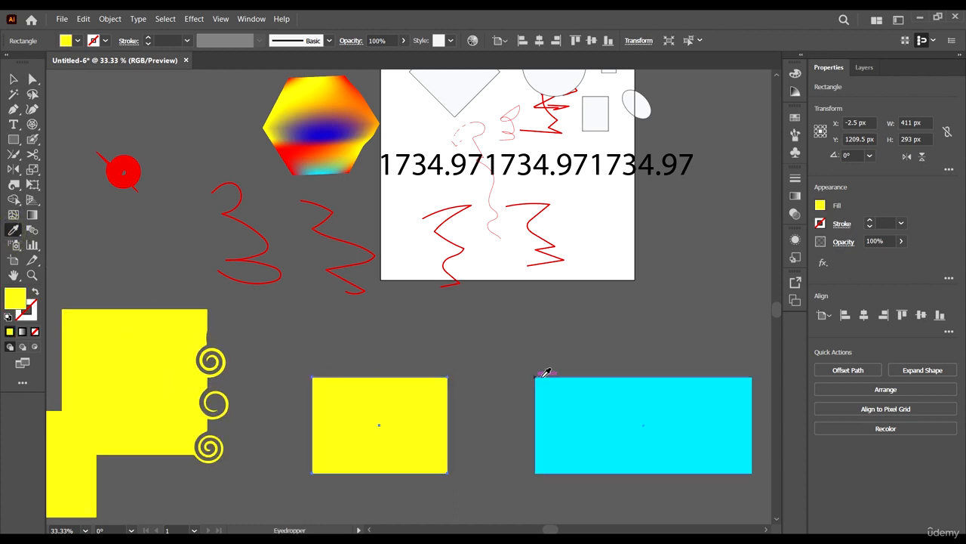
- Sample the larger cyan rectangle and several colours of the mesh hexagon onto the selected rectangle
click(650, 406)
click(328, 163)
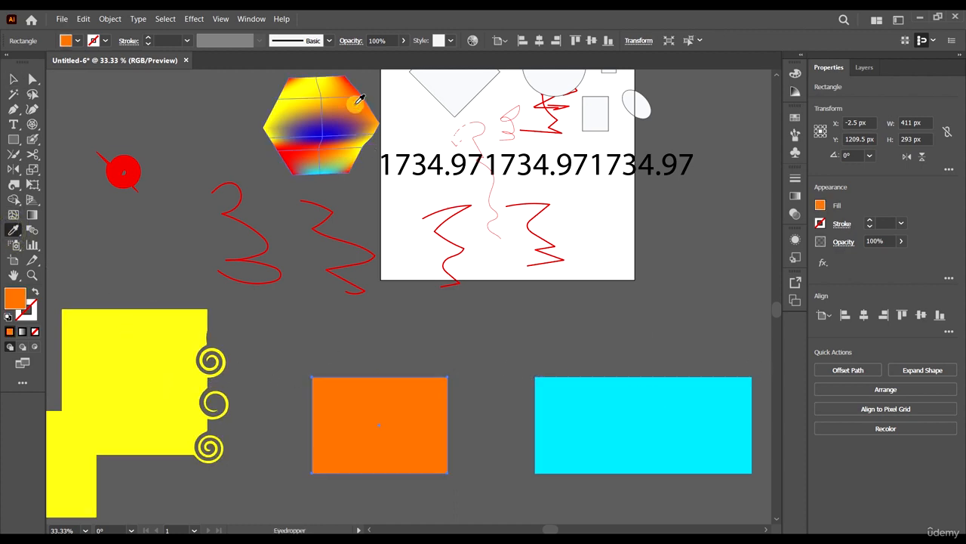
click(314, 131)
click(320, 88)
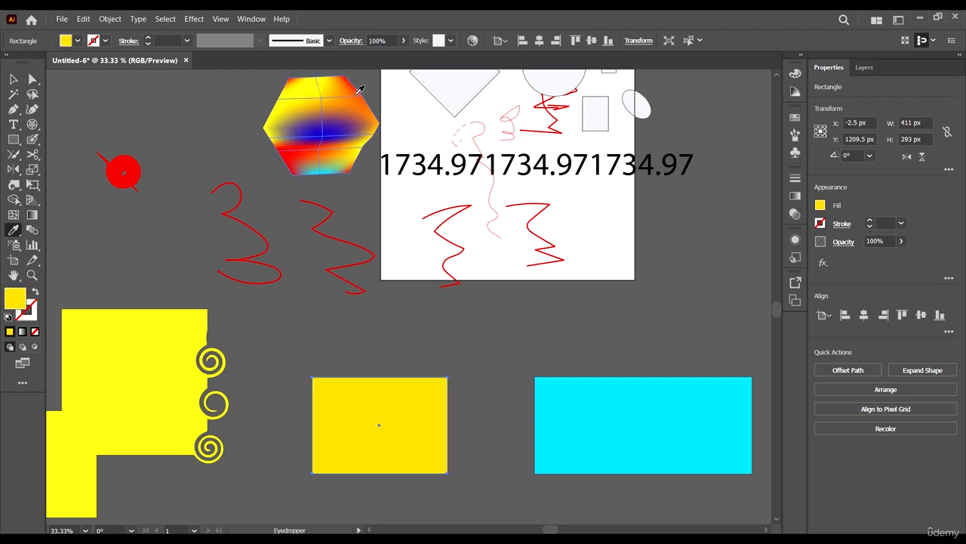
- Sample the diamond's appearance, the grey canvas and finally the white artboard onto the selected rectangle
click(487, 89)
scroll(604, 196, up, 1)
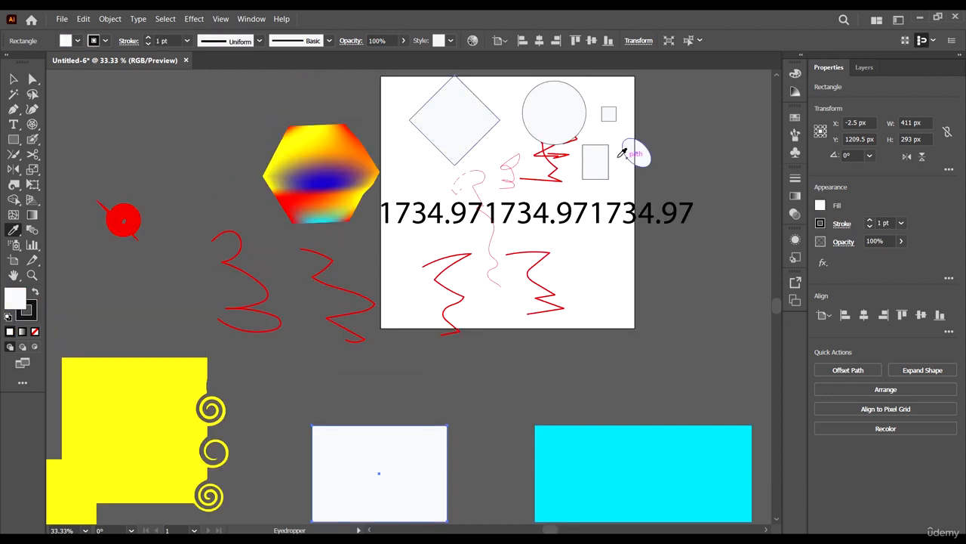
click(724, 95)
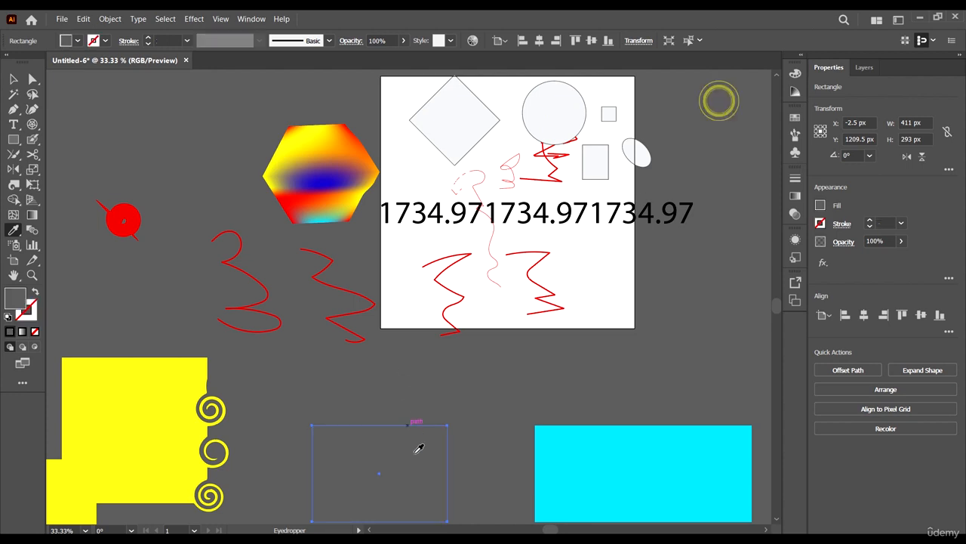
click(545, 299)
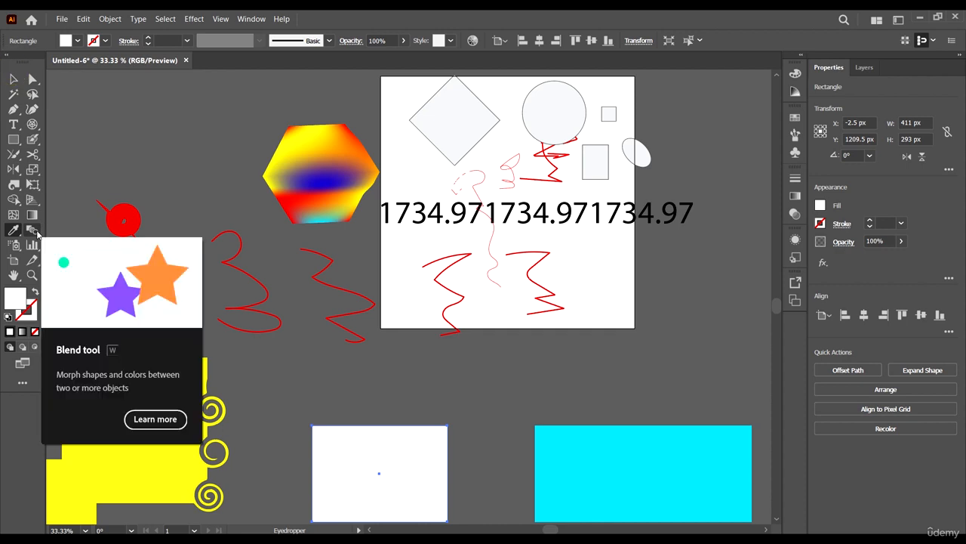
- Draw three white rectangles above and beside the hexagon, about 23 × 50 px, 59 × 304 px and 84 × 40 px
scroll(358, 313, up, 2)
scroll(303, 141, down, 2)
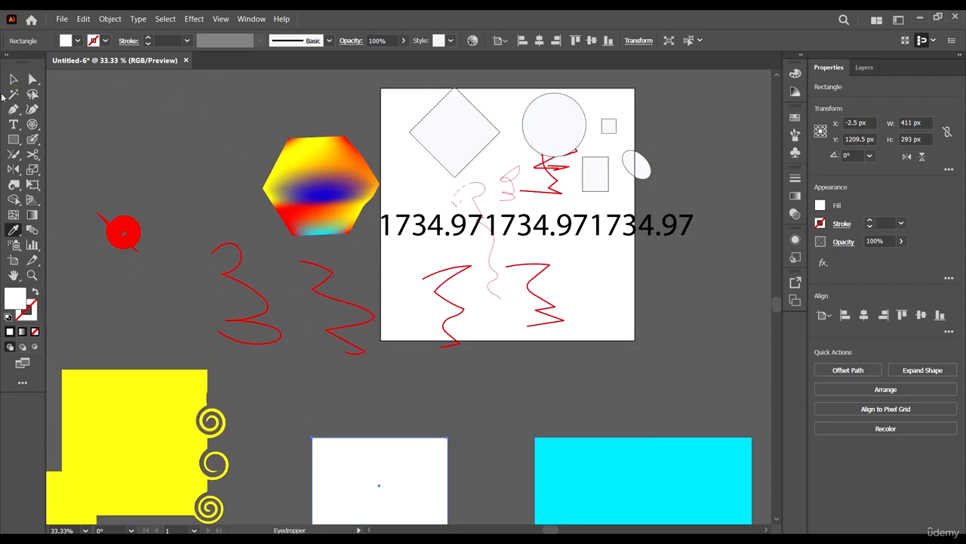
click(13, 139)
drag(89, 113, 95, 126)
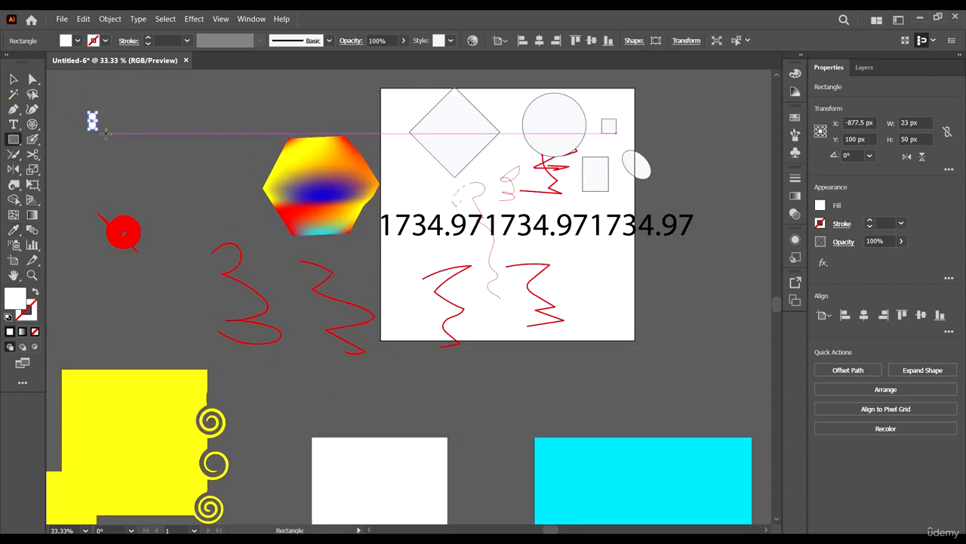
mouse_move(160, 93)
mouse_down()
mouse_move(164, 205)
mouse_move(179, 193)
mouse_up()
drag(277, 81, 306, 92)
- Fill the tall middle rectangle with the blue swatch and deselect it
key(v)
click(170, 124)
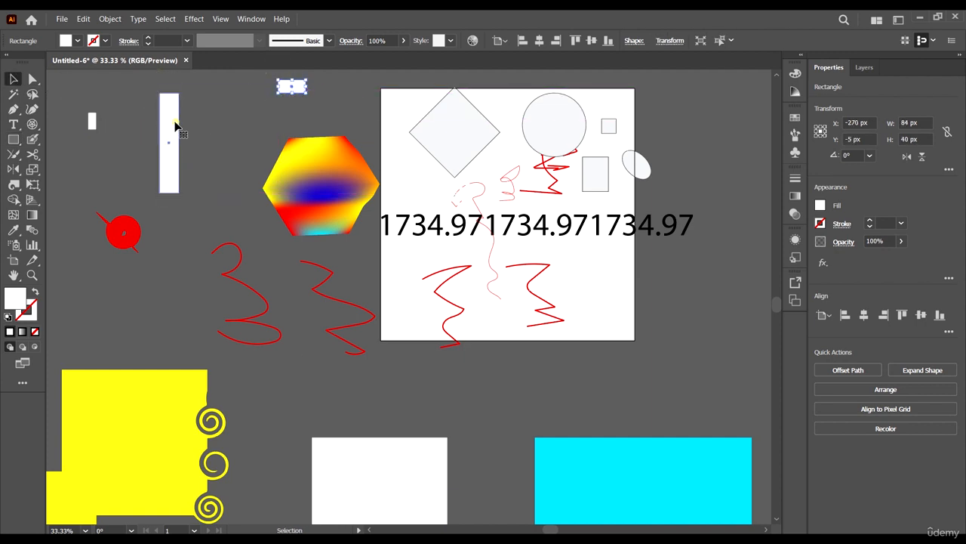
click(77, 40)
click(111, 65)
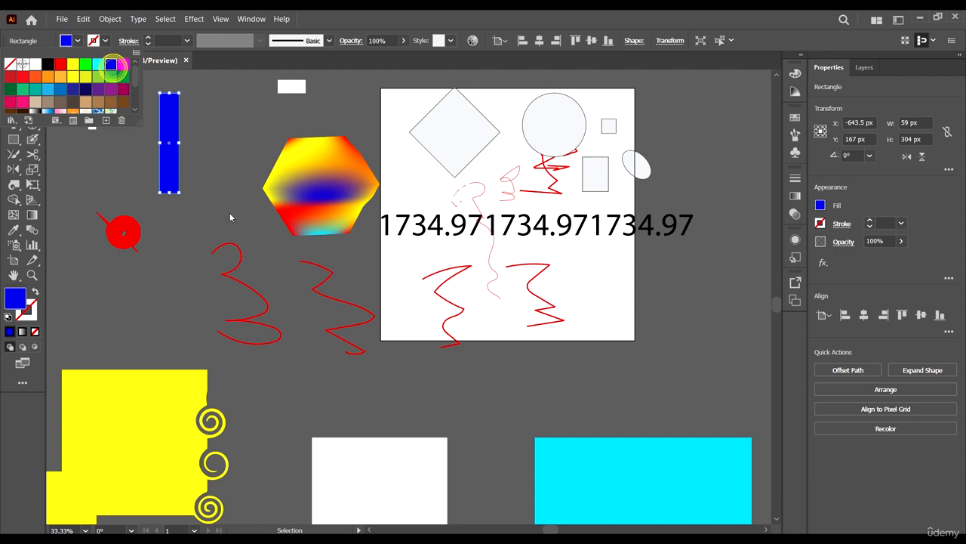
click(230, 218)
scroll(68, 249, up, 1)
click(74, 225)
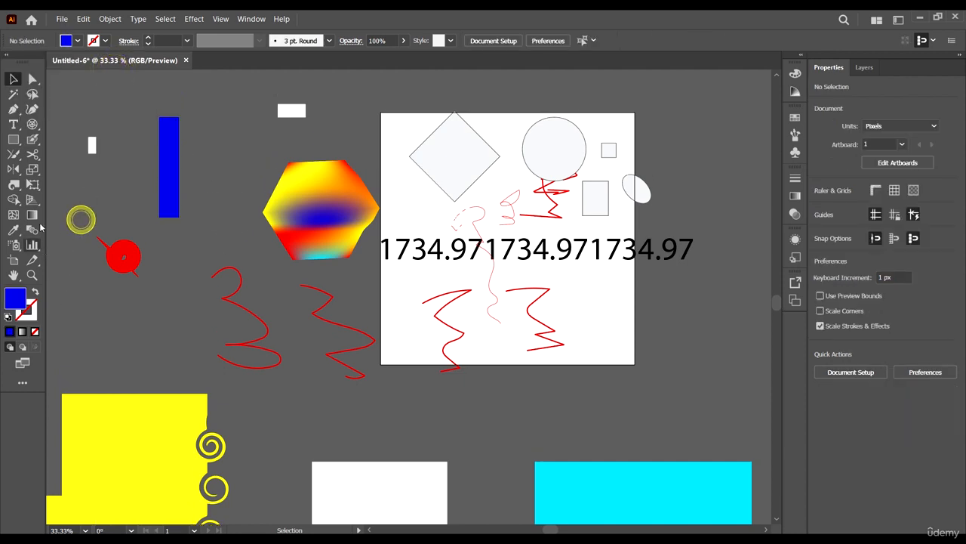
- Blend the small white, tall blue and wide white rectangles in that order with the Blend tool, and deselect the blend
click(33, 230)
click(91, 146)
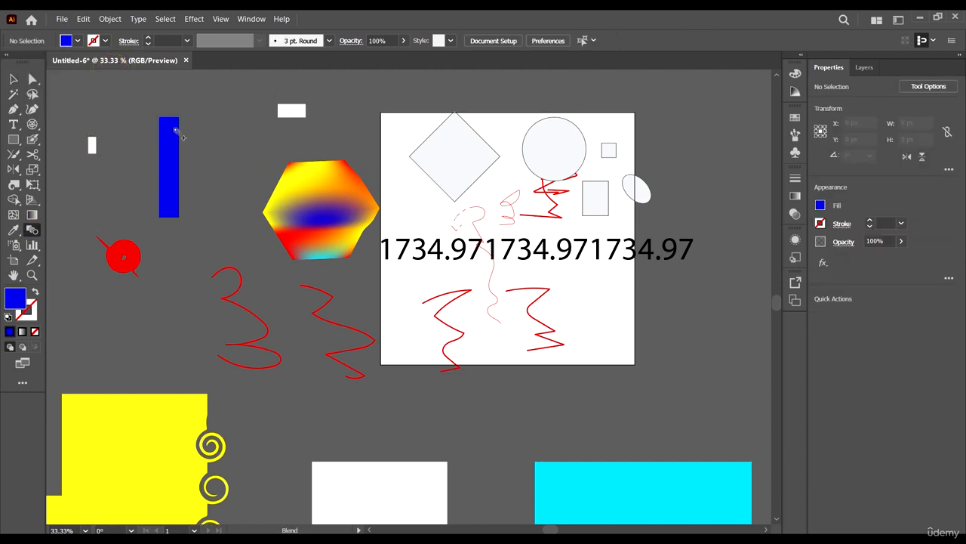
click(174, 130)
click(292, 111)
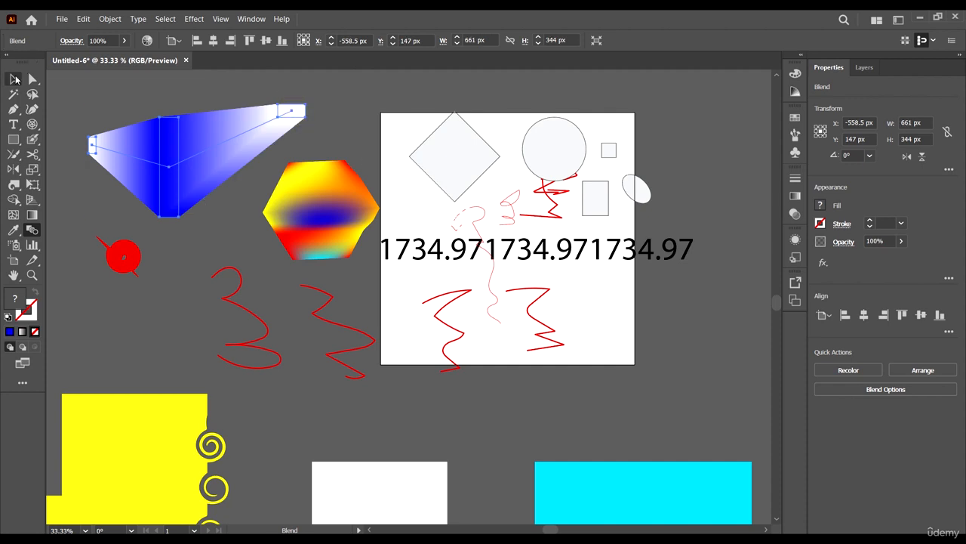
click(13, 78)
click(222, 92)
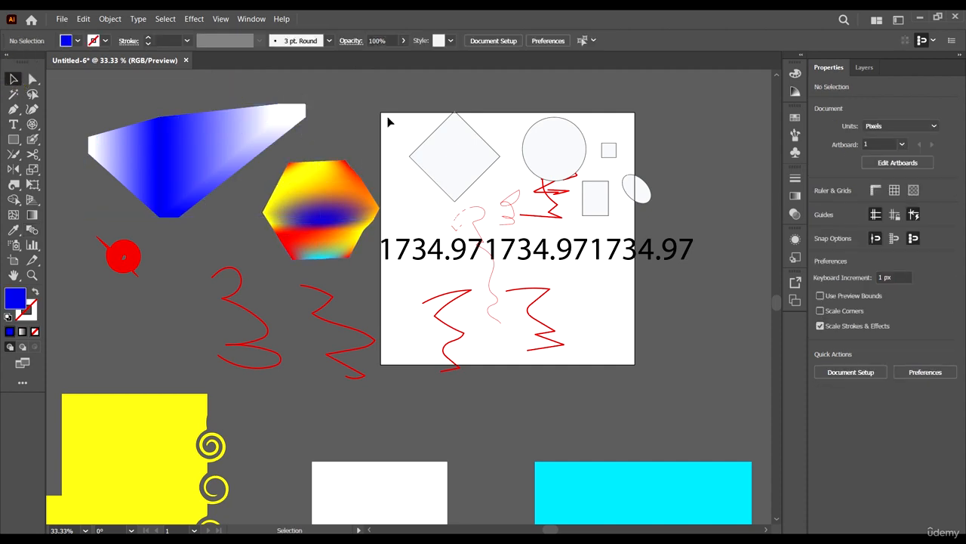
scroll(396, 238, down, 3)
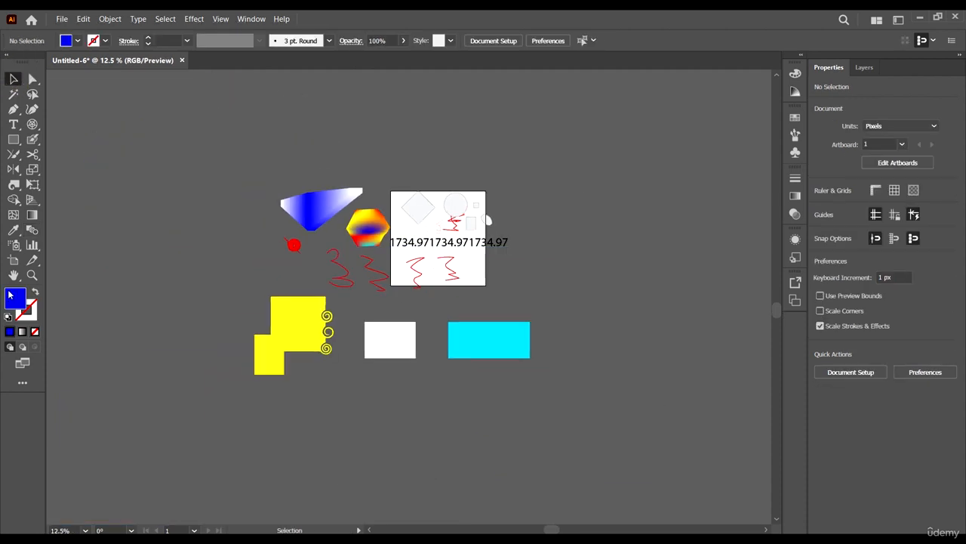
click(33, 246)
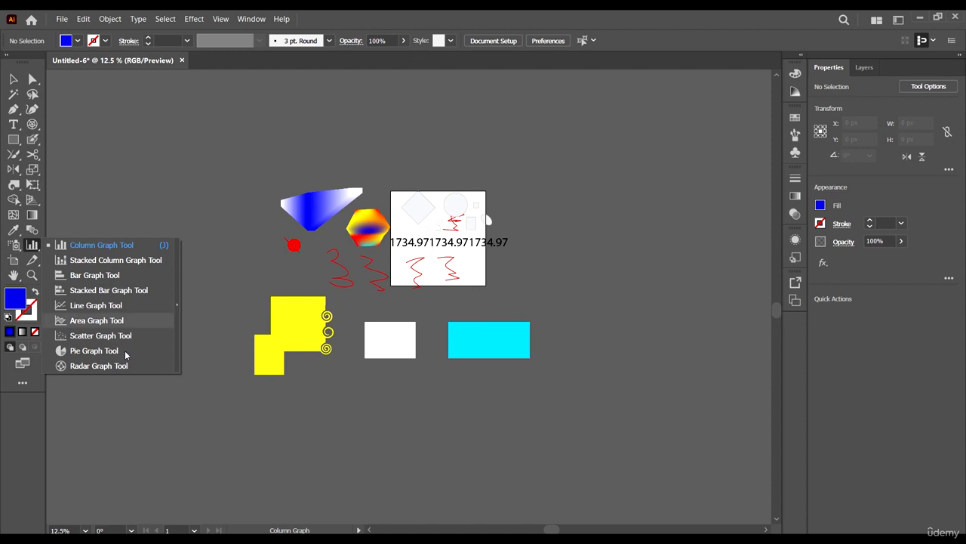
click(34, 247)
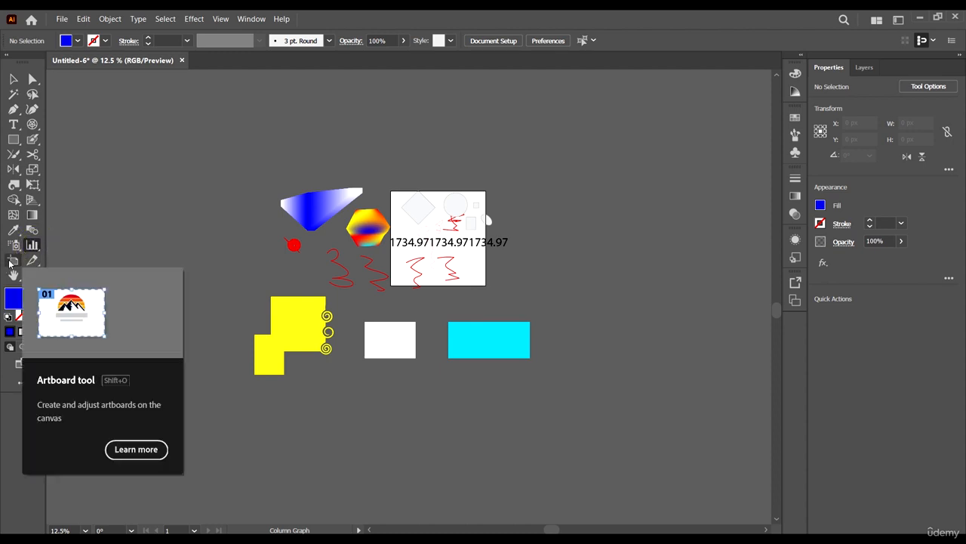
- Activate the Artboard tool and the Slice tool in turn without changing the artboard or artwork
click(13, 261)
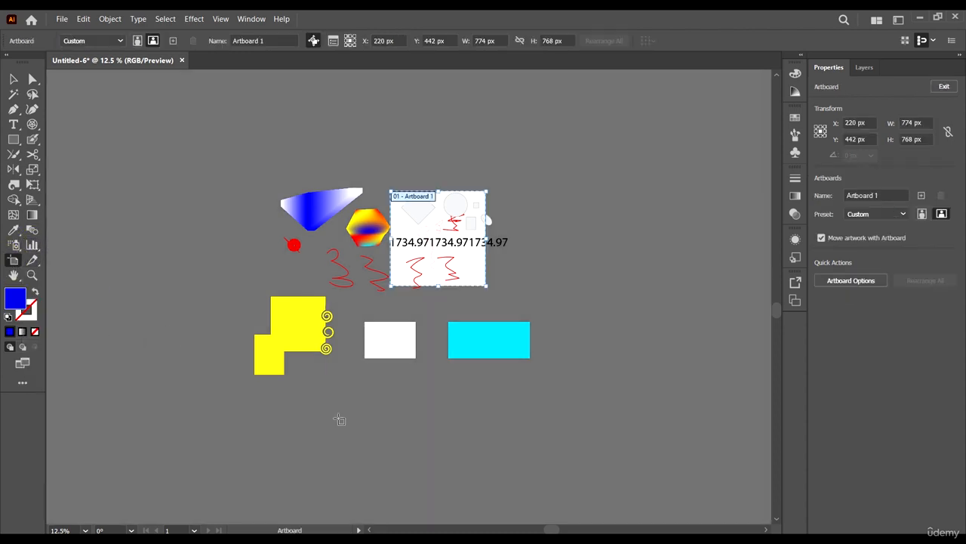
click(33, 261)
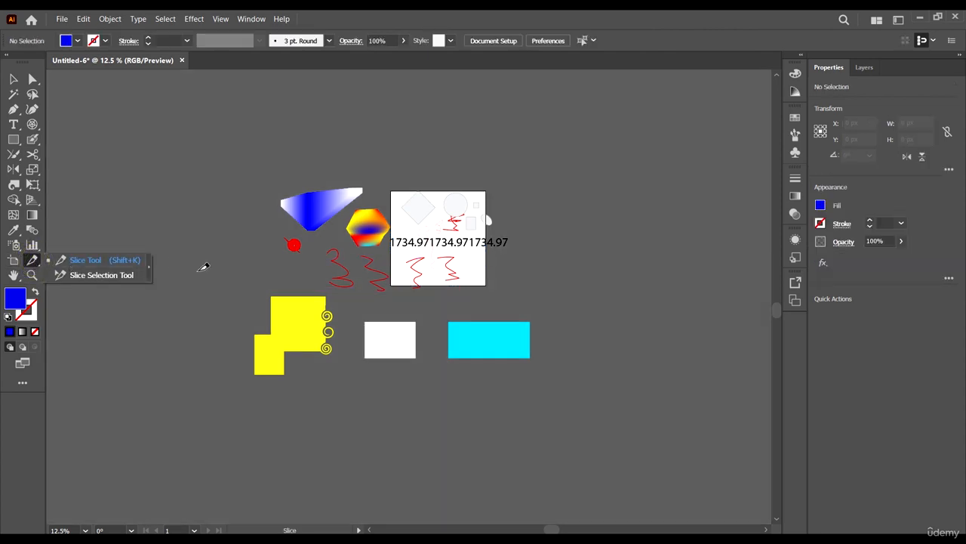
- Pan the canvas with the Hand tool and magnify the artwork slightly with the Zoom tool, finishing on the Selection tool
click(12, 276)
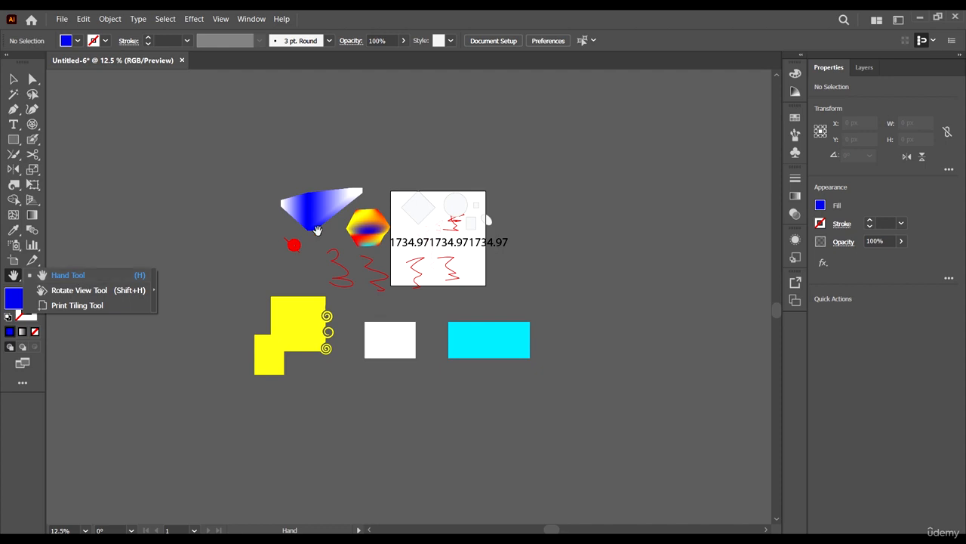
drag(283, 204, 474, 240)
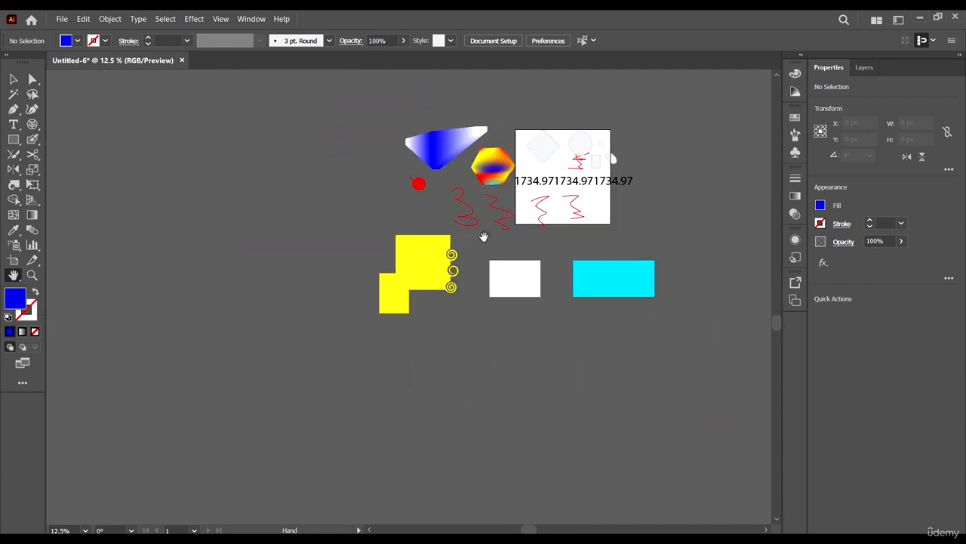
click(31, 275)
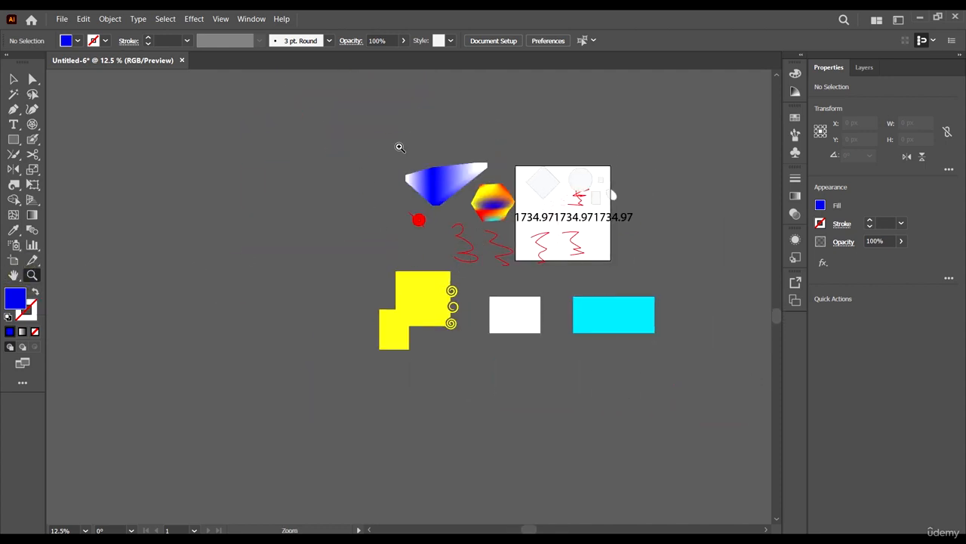
drag(399, 146, 427, 158)
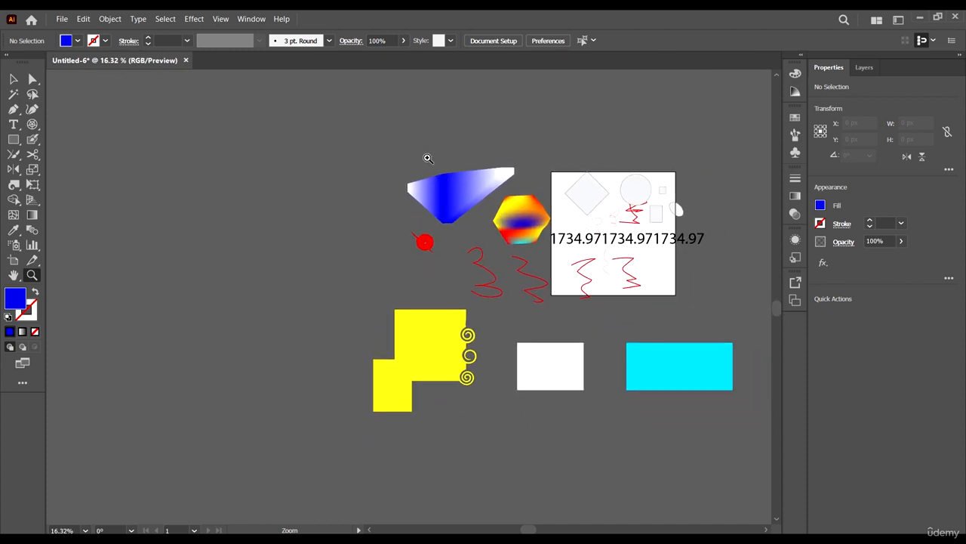
click(13, 77)
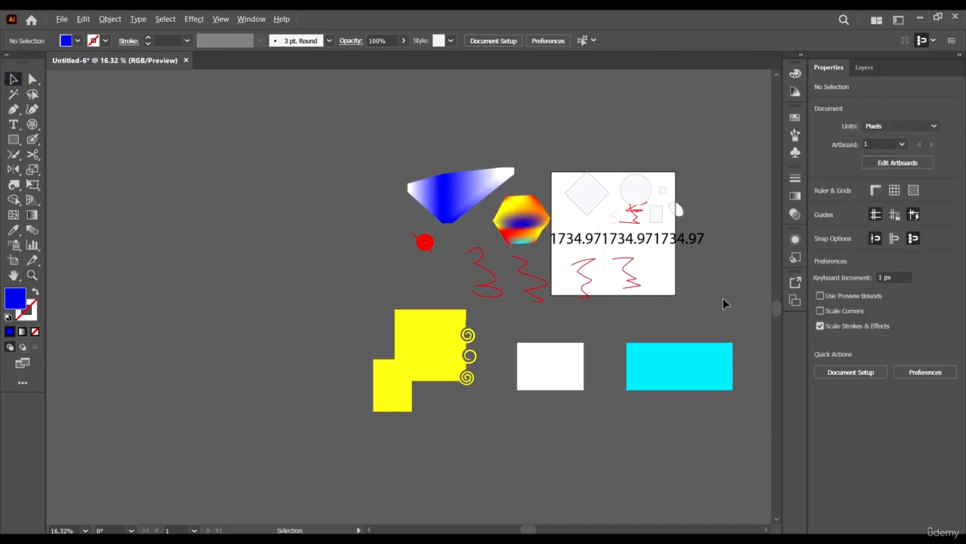
scroll(730, 265, up, 1)
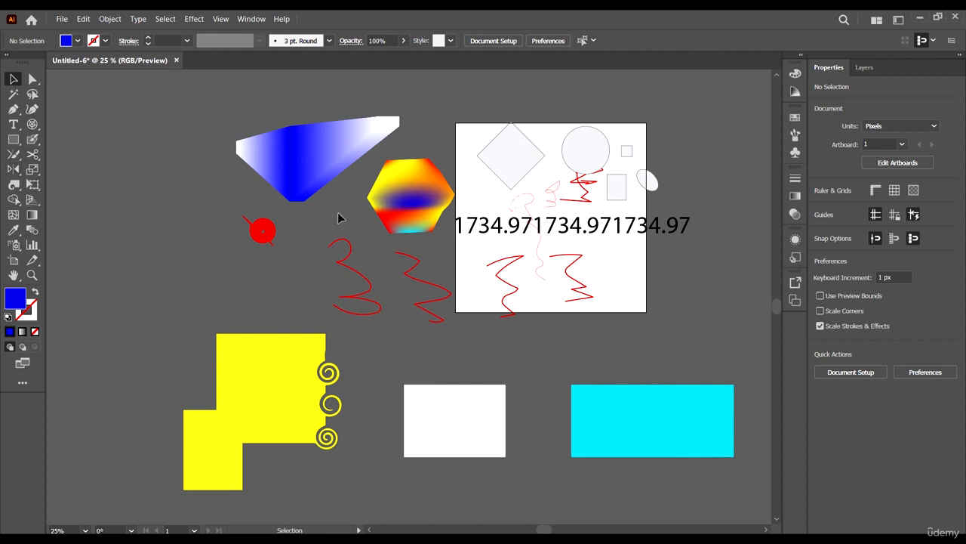
scroll(341, 217, down, 1)
scroll(702, 332, right, 2)
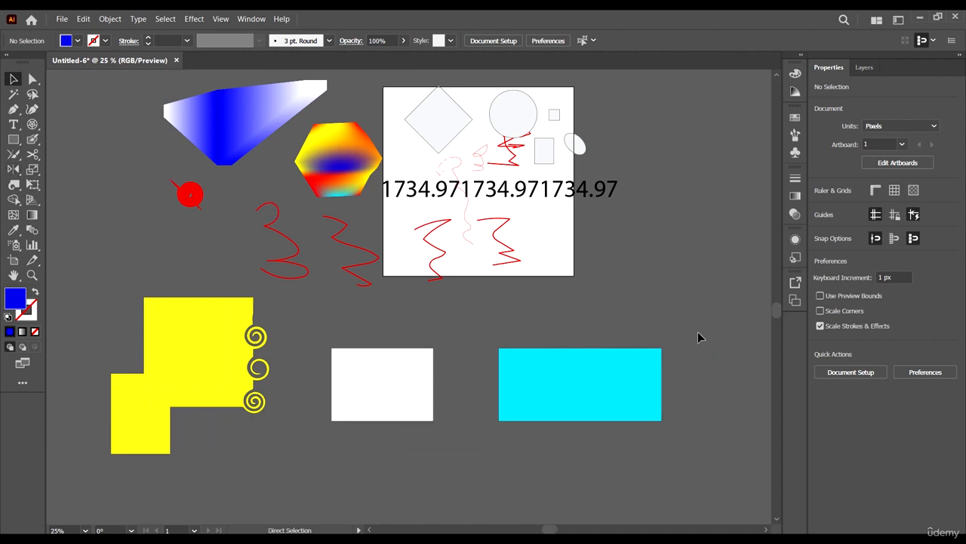
scroll(593, 325, up, 1)
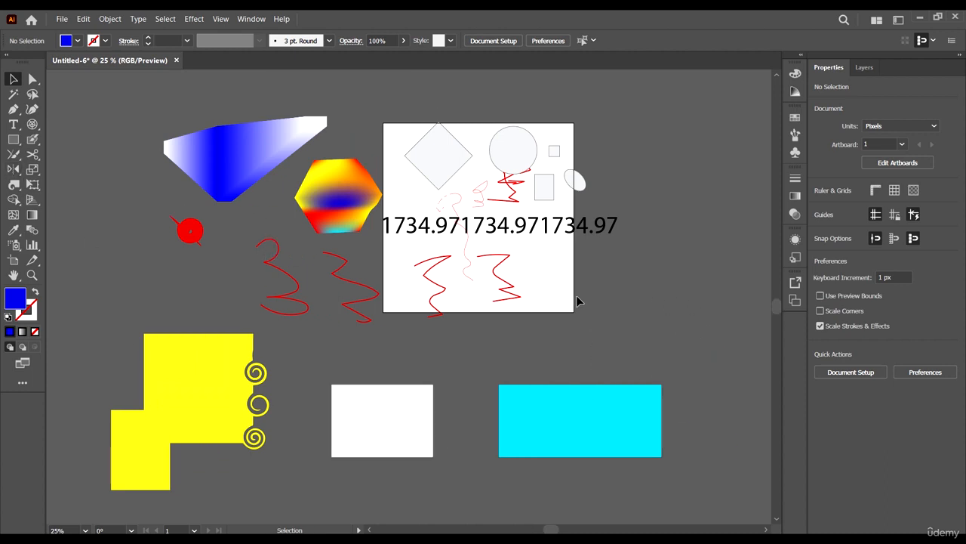